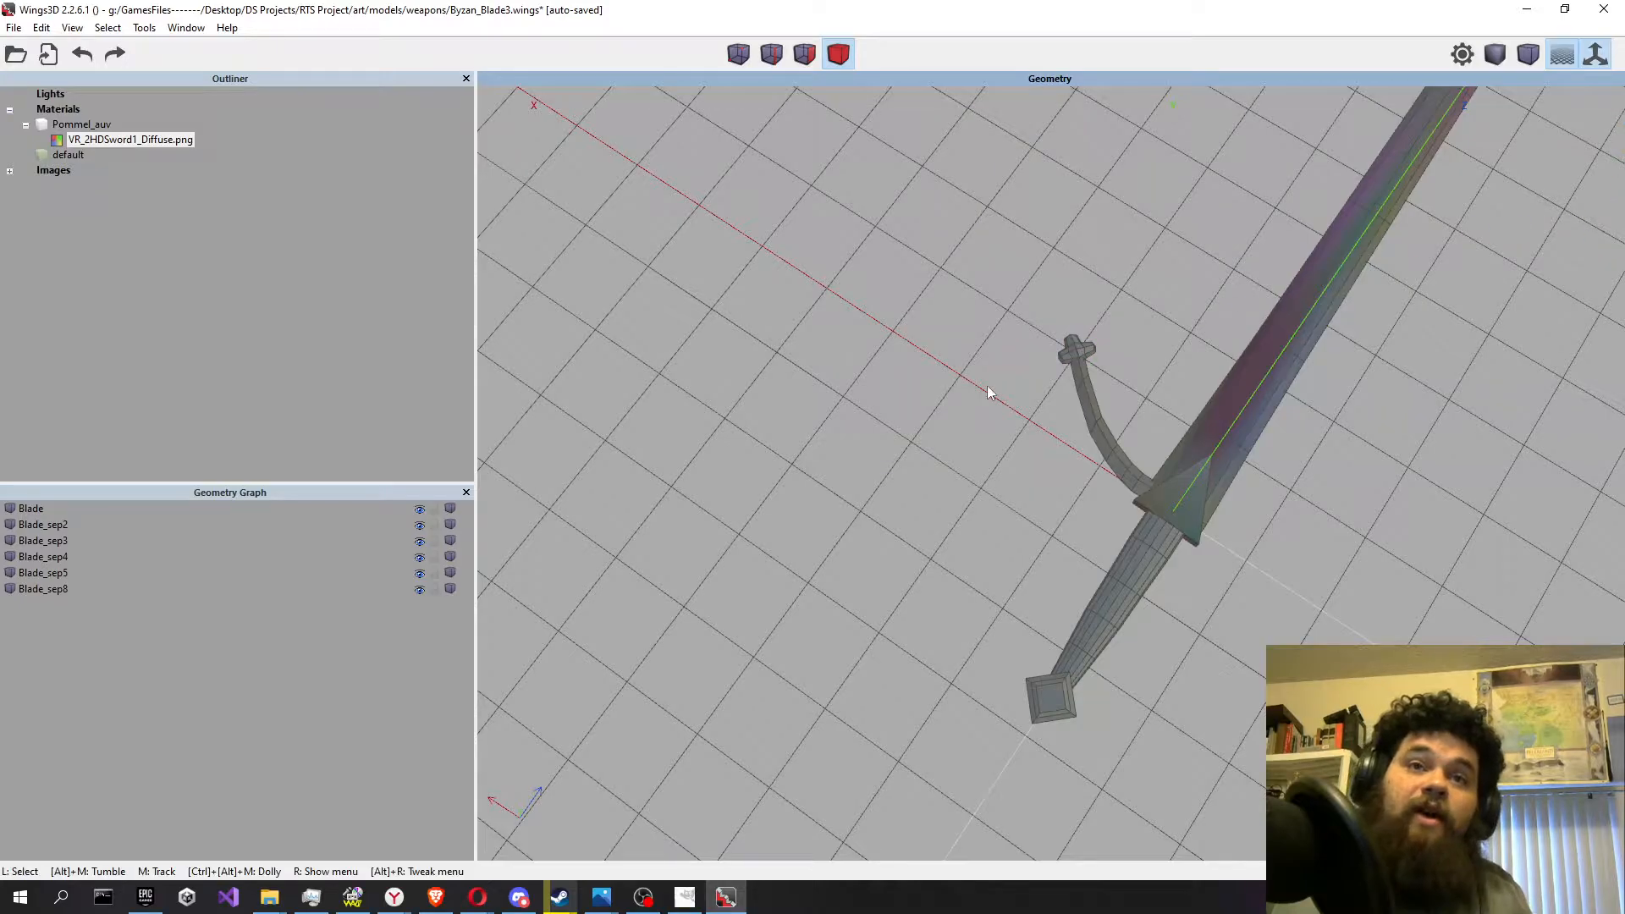
# Select the sword's blade as a whole body and open it in UV mapping segmentation.
pyautogui.scroll(-3, 1080, 348)
pyautogui.scroll(-3, 1080, 349)
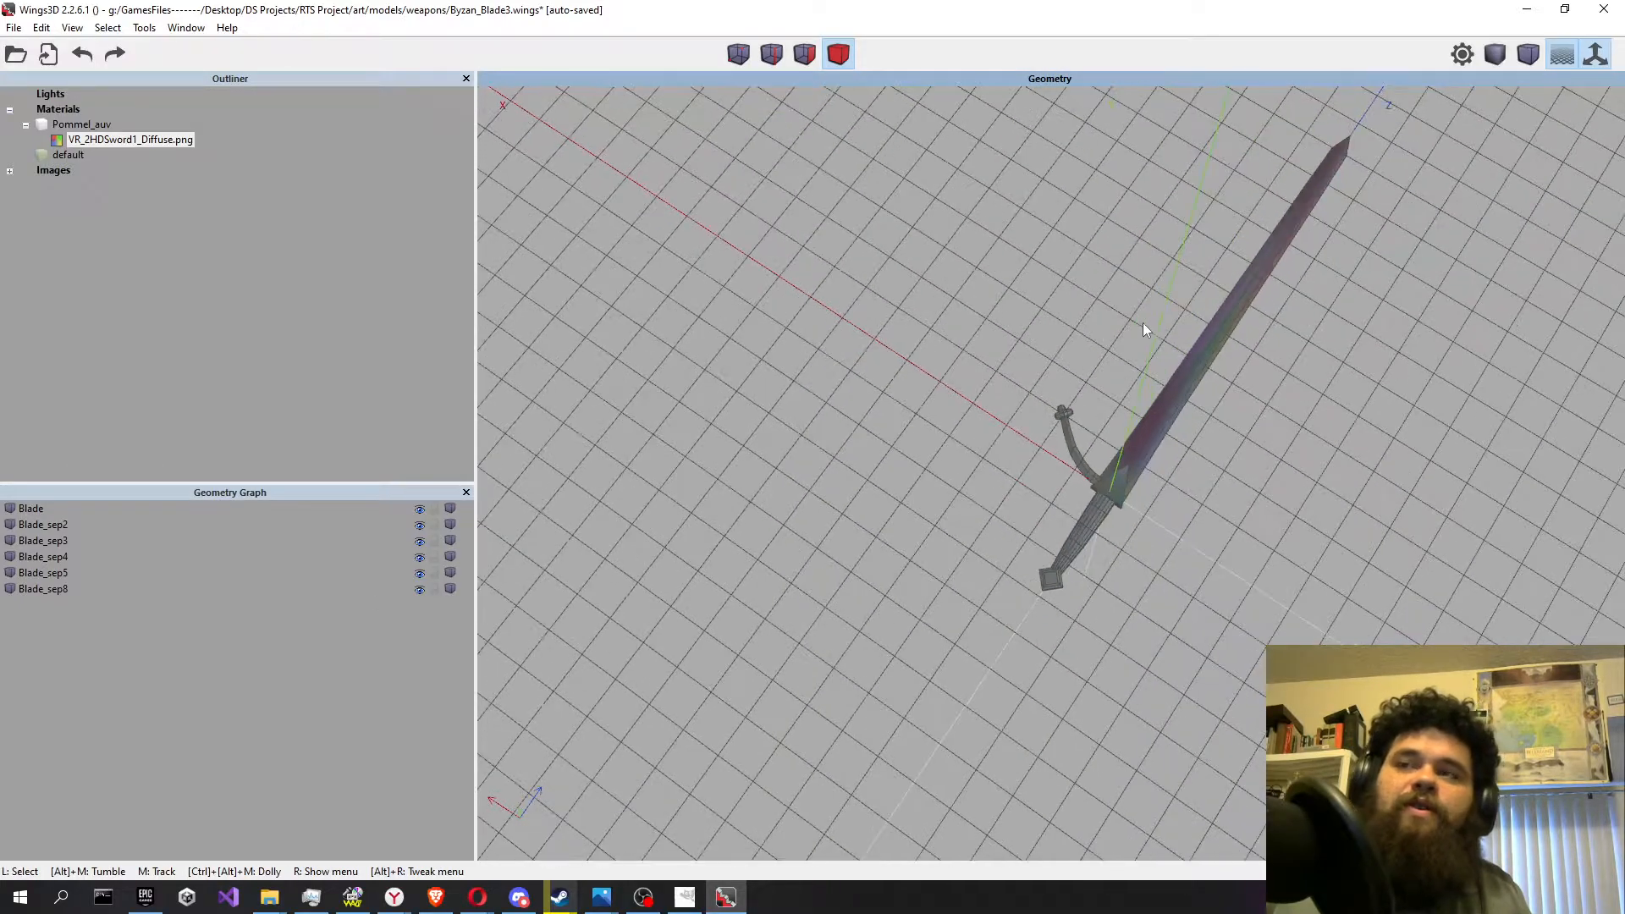
pyautogui.moveTo(1139, 311); pyautogui.dragTo(946, 440, button='middle')
pyautogui.scroll(4, 1139, 312)
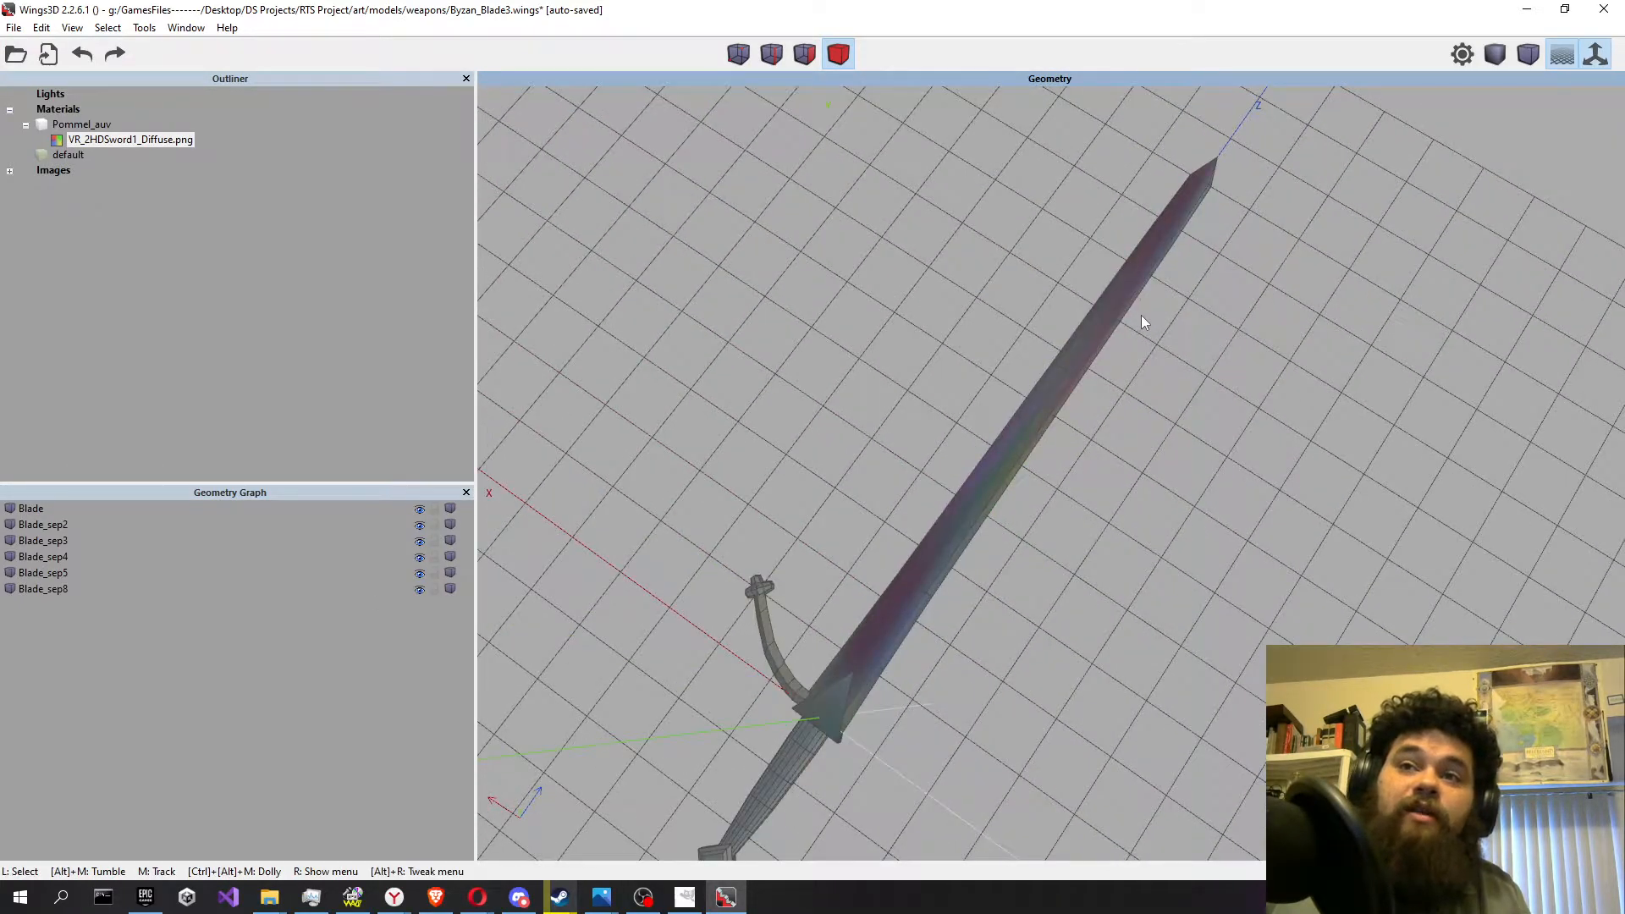
pyautogui.moveTo(1141, 314); pyautogui.dragTo(1051, 455, button='middle')
pyautogui.scroll(2, 1052, 454)
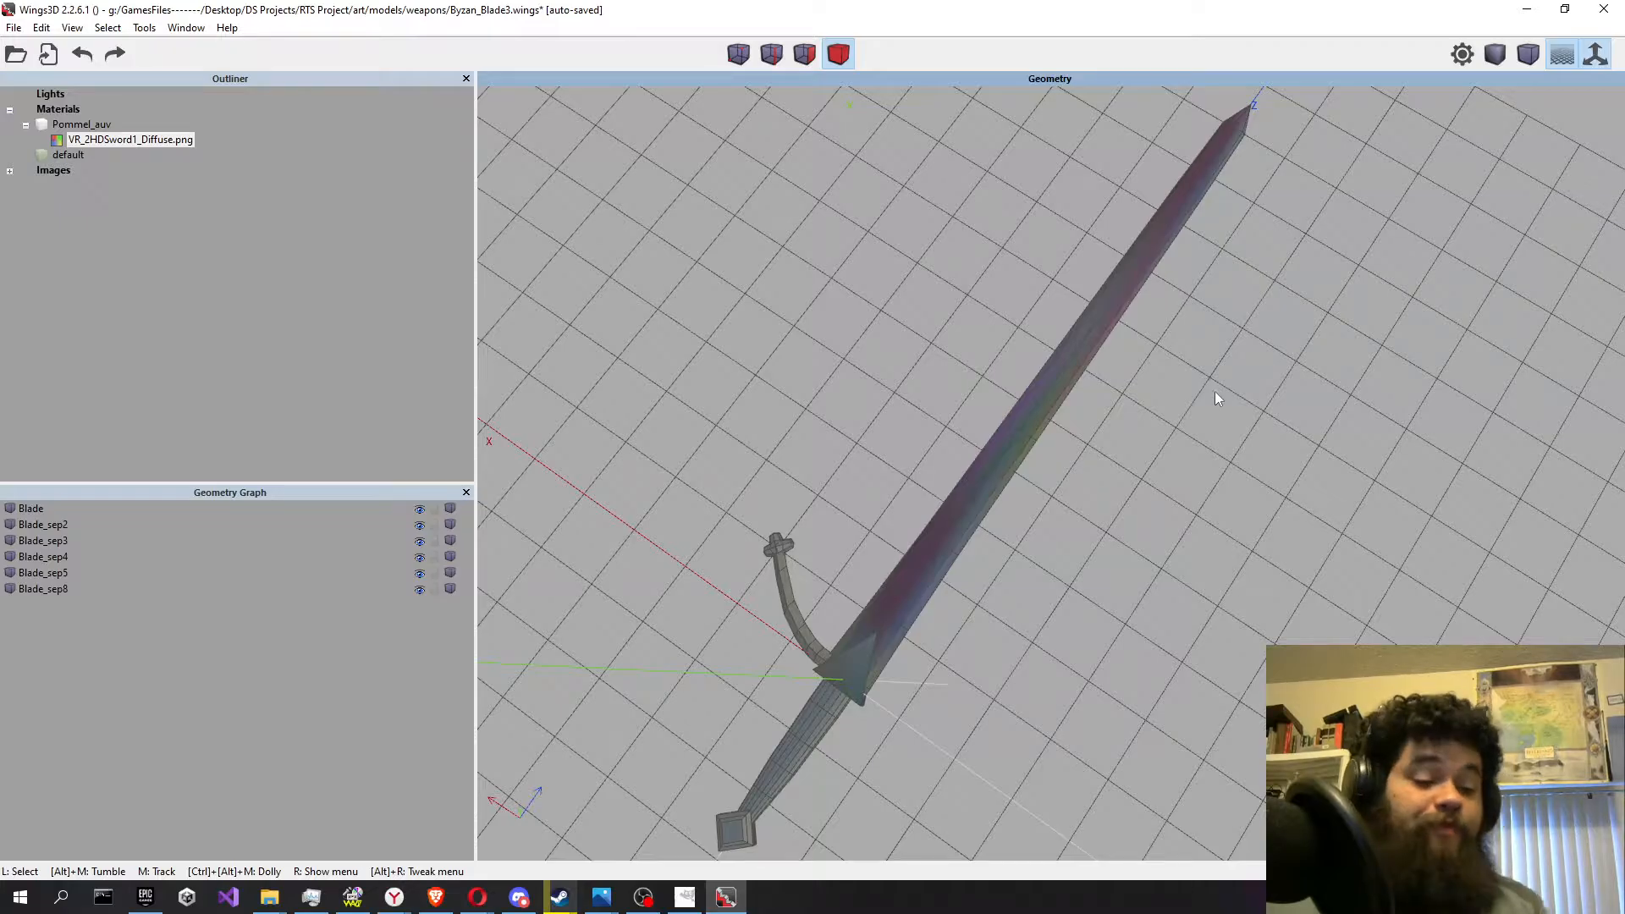
pyautogui.keyDown('alt'); pyautogui.moveTo(913, 433); pyautogui.dragTo(917, 424, button='middle'); pyautogui.keyUp('alt')
pyautogui.click(915, 423)
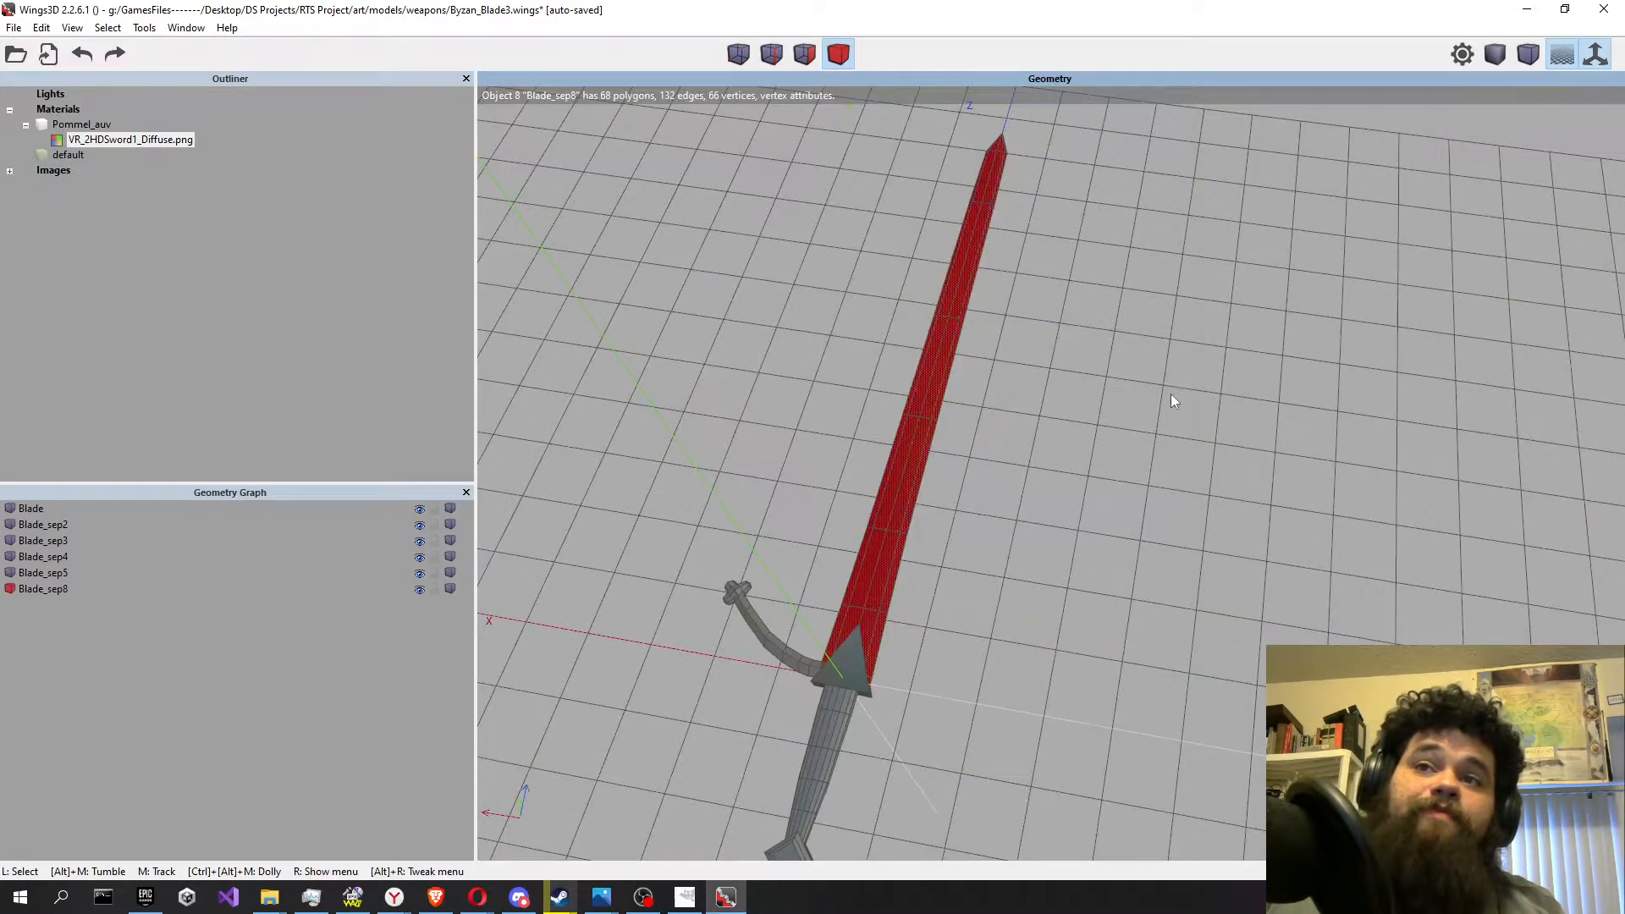
pyautogui.rightClick(1132, 283)
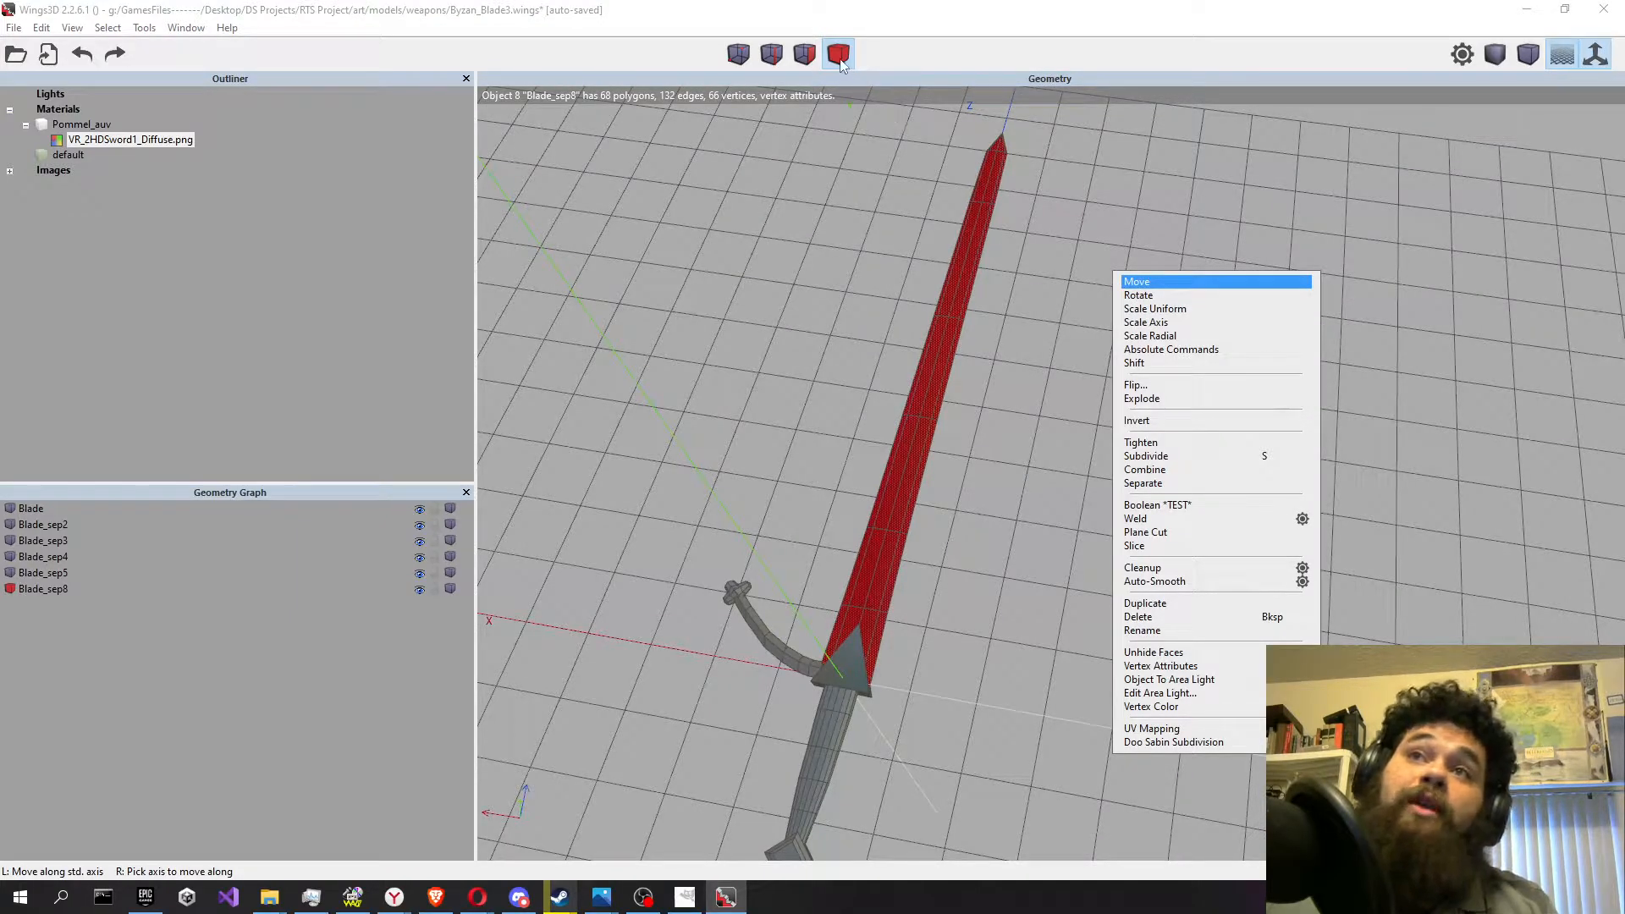
pyautogui.click(829, 181)
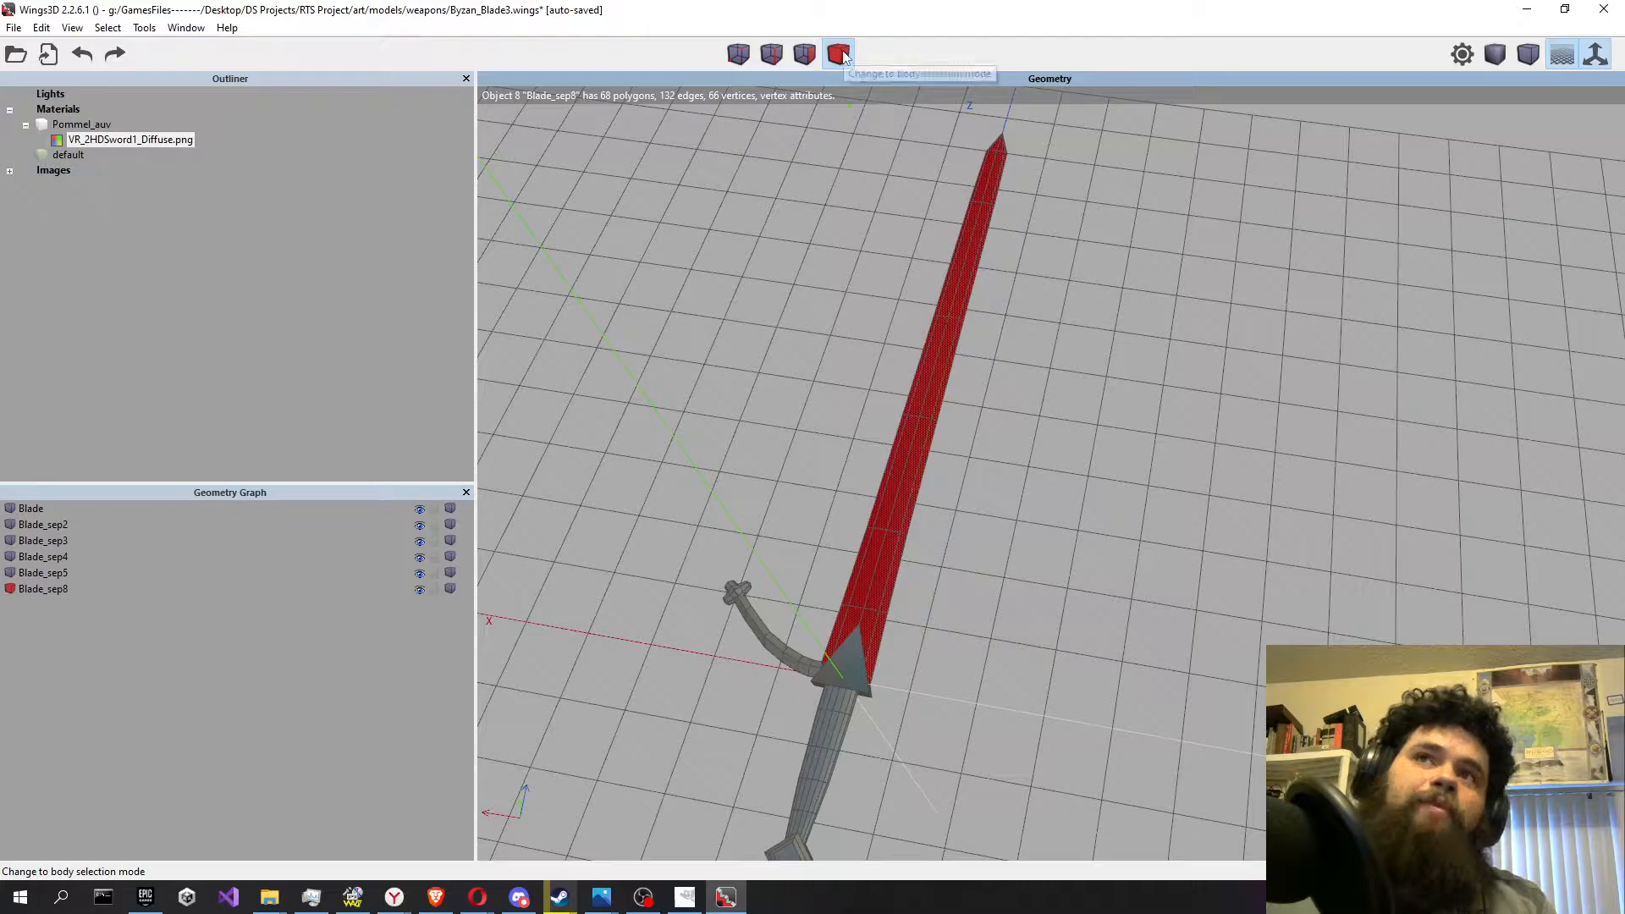
pyautogui.rightClick(941, 344)
pyautogui.click(1007, 789)
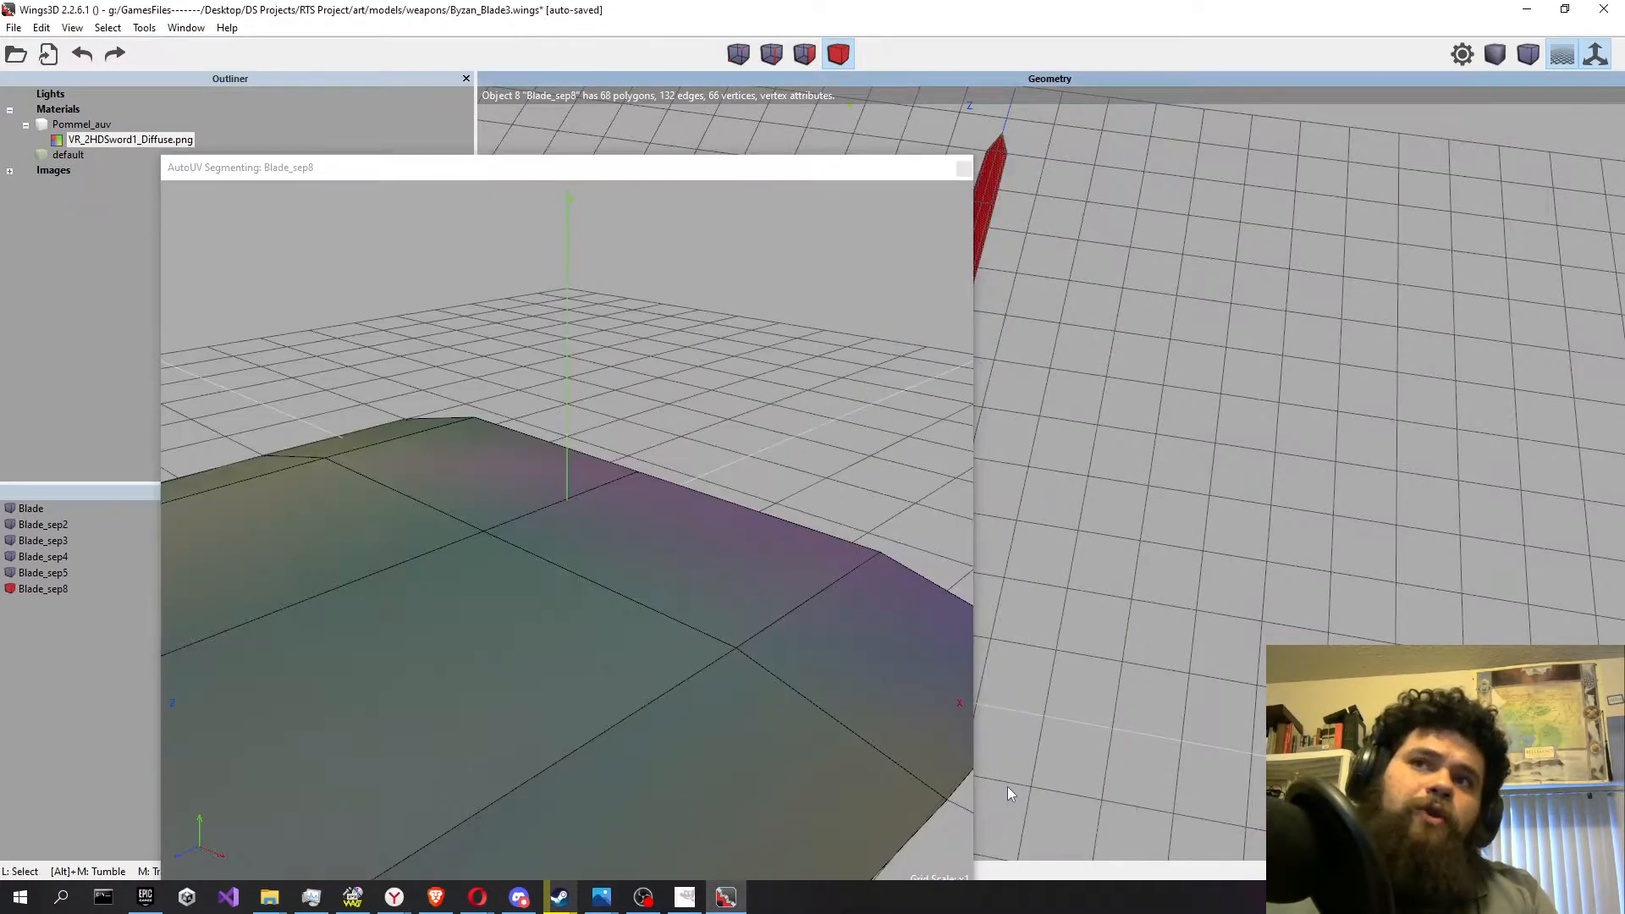
# Select the edge loop that runs along the blade's two cutting edges in the segmenting view.
pyautogui.scroll(-12, 709, 408)
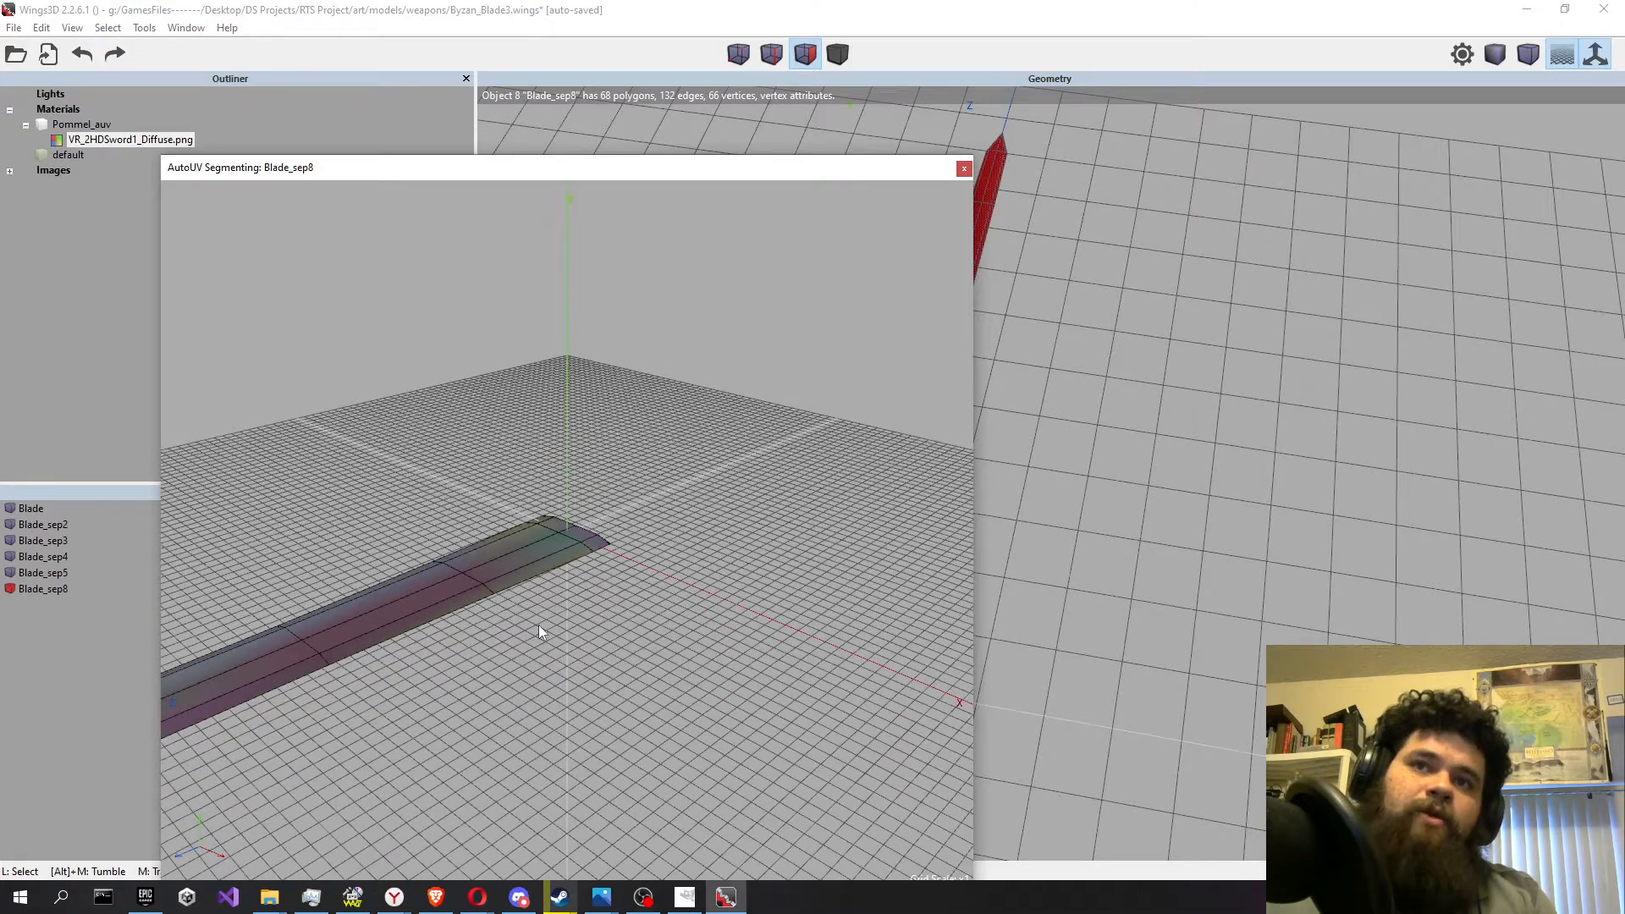
pyautogui.moveTo(538, 624); pyautogui.dragTo(841, 515, button='middle')
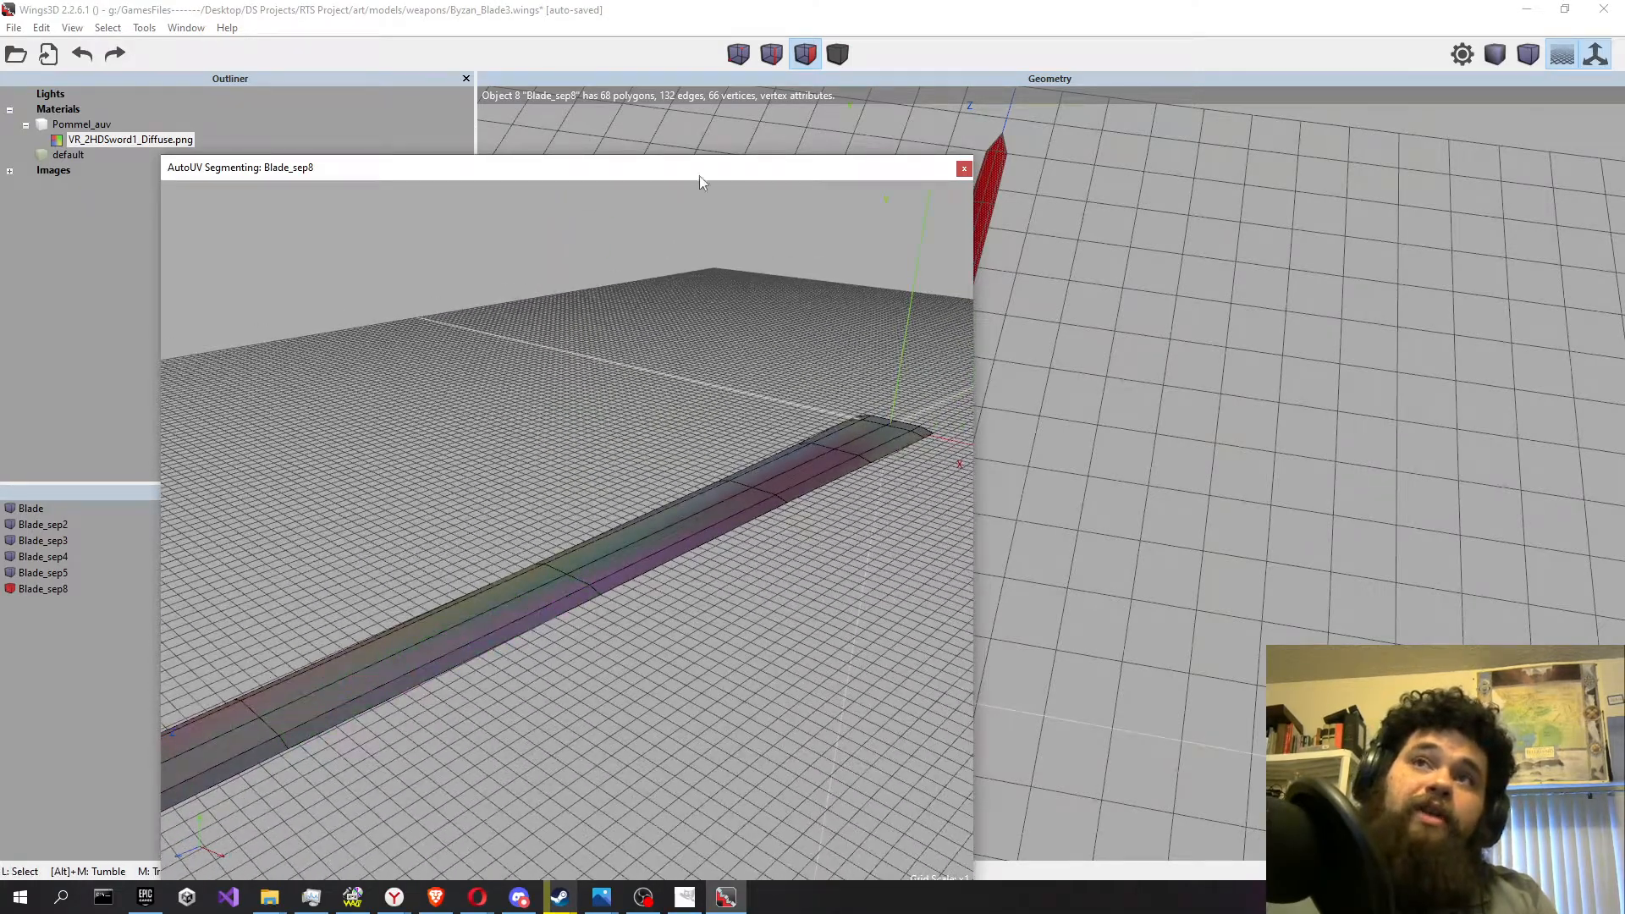
pyautogui.click(771, 56)
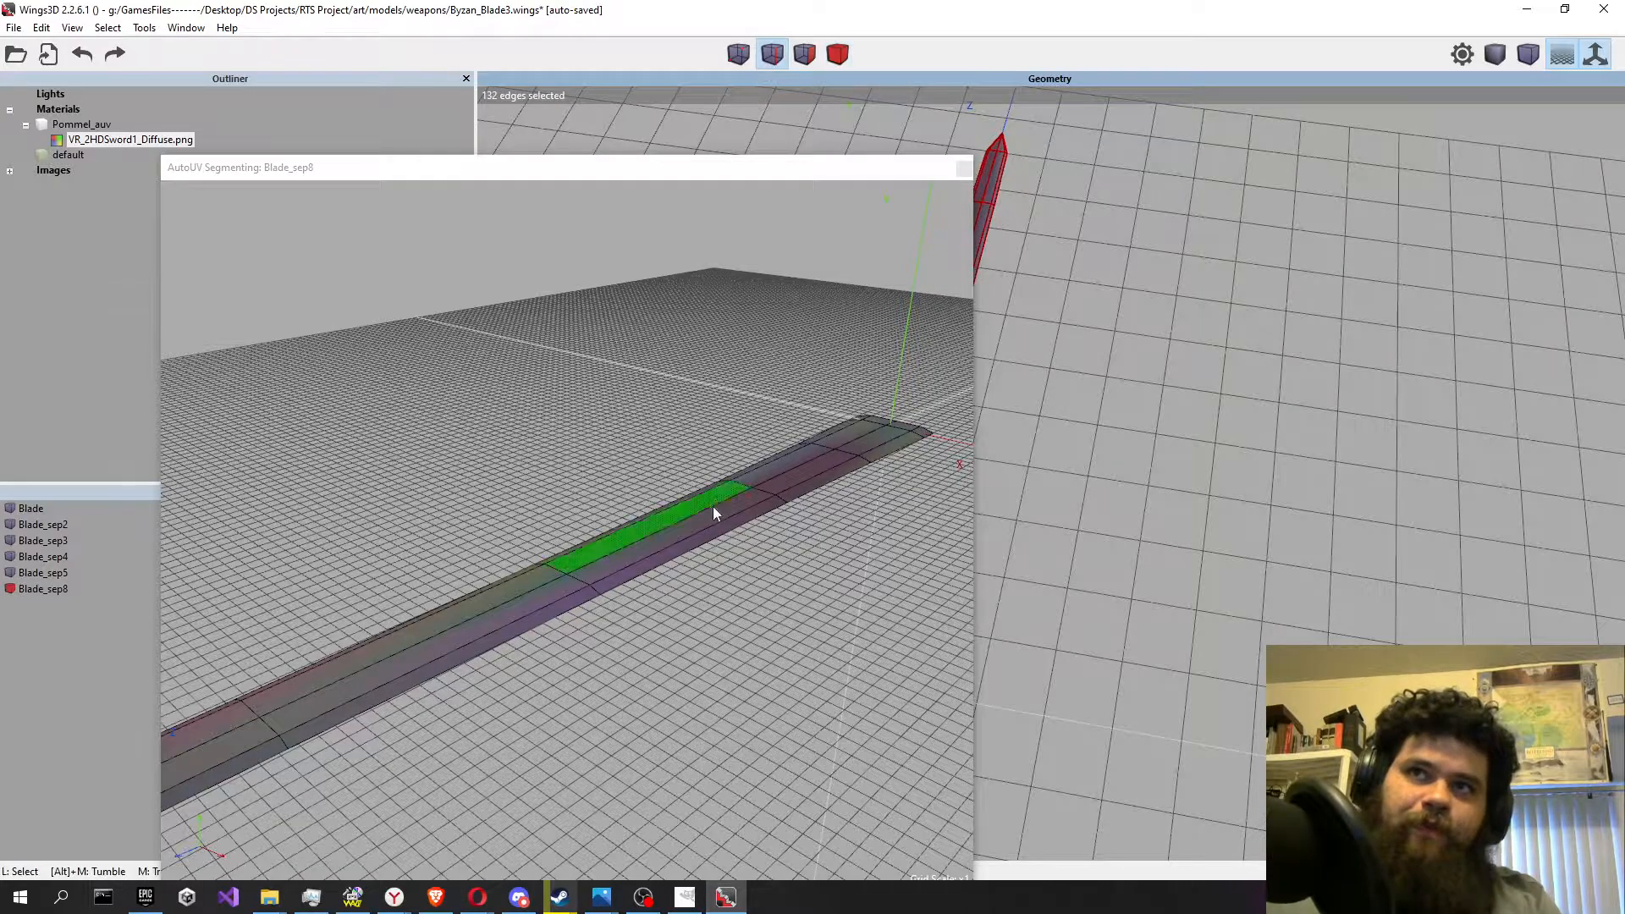
pyautogui.click(771, 54)
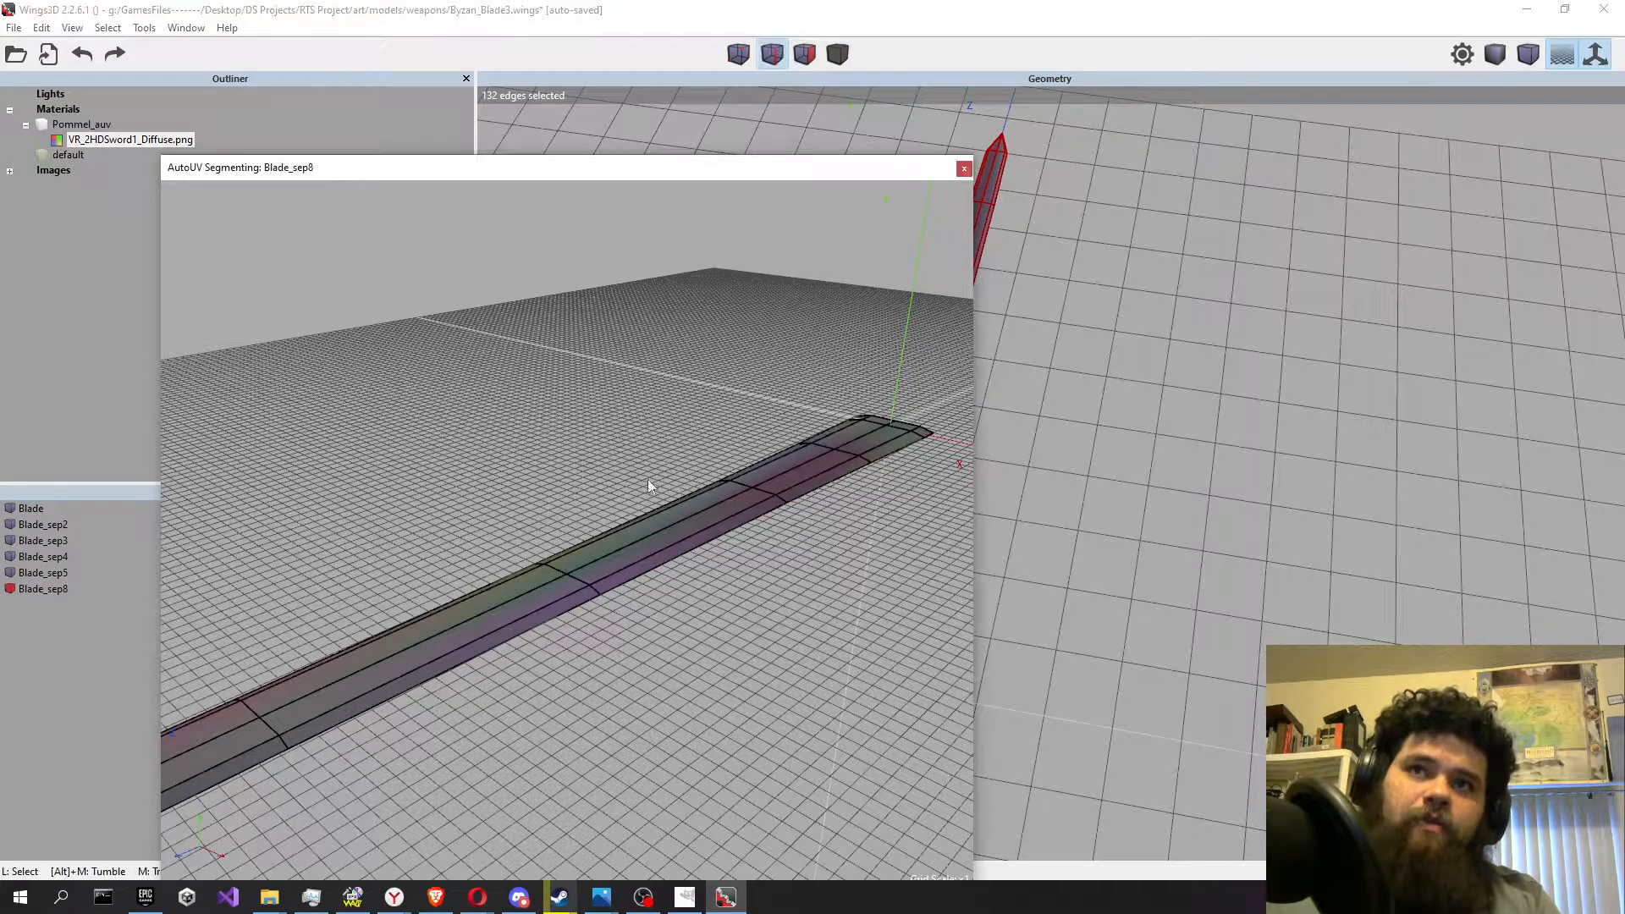
pyautogui.click(635, 574)
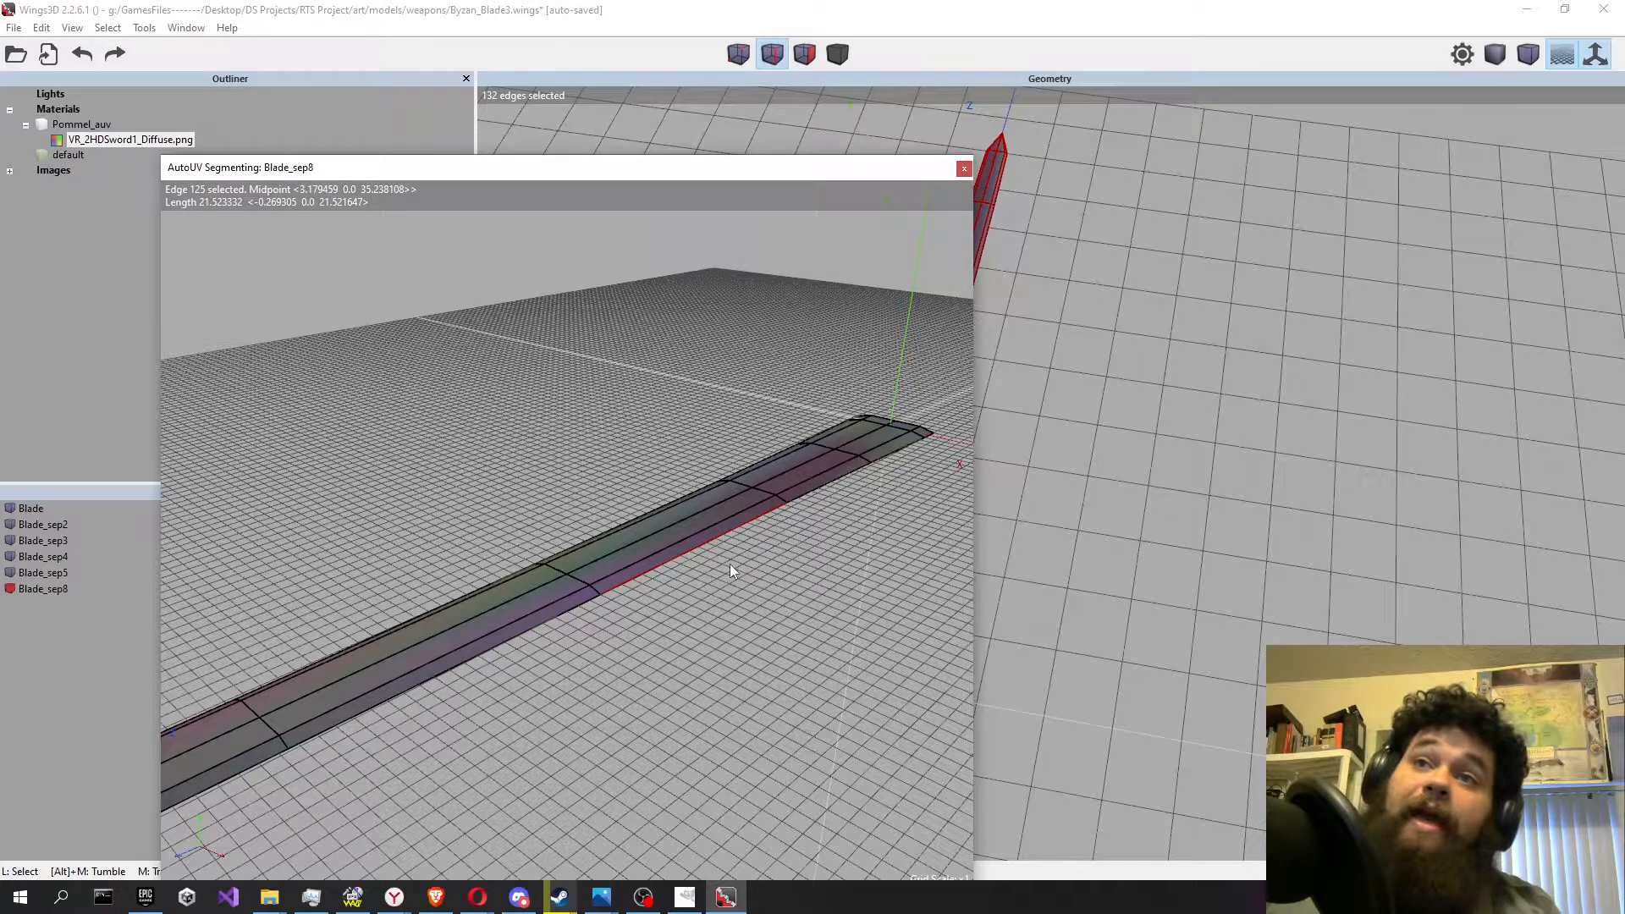
pyautogui.press('l')
# Replace the selected edges crossing the blade's base cap with the cap's outline edges, and mark the whole selection for cut.
pyautogui.scroll(-5, 730, 563)
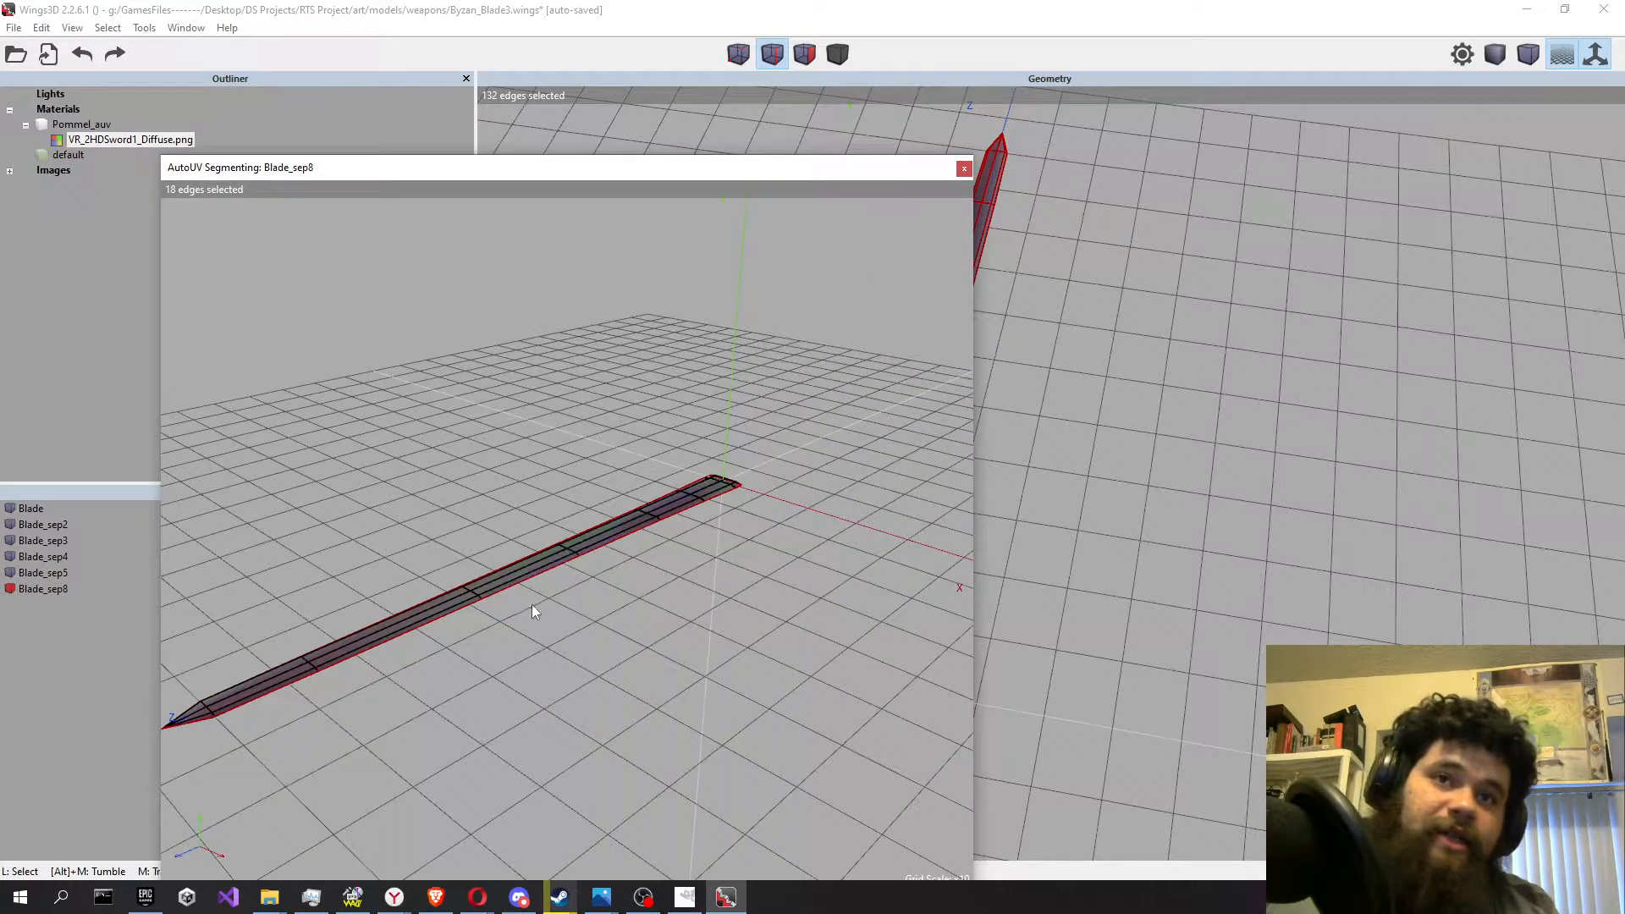
pyautogui.keyDown('alt'); pyautogui.moveTo(540, 607); pyautogui.dragTo(555, 530, button='middle'); pyautogui.keyUp('alt')
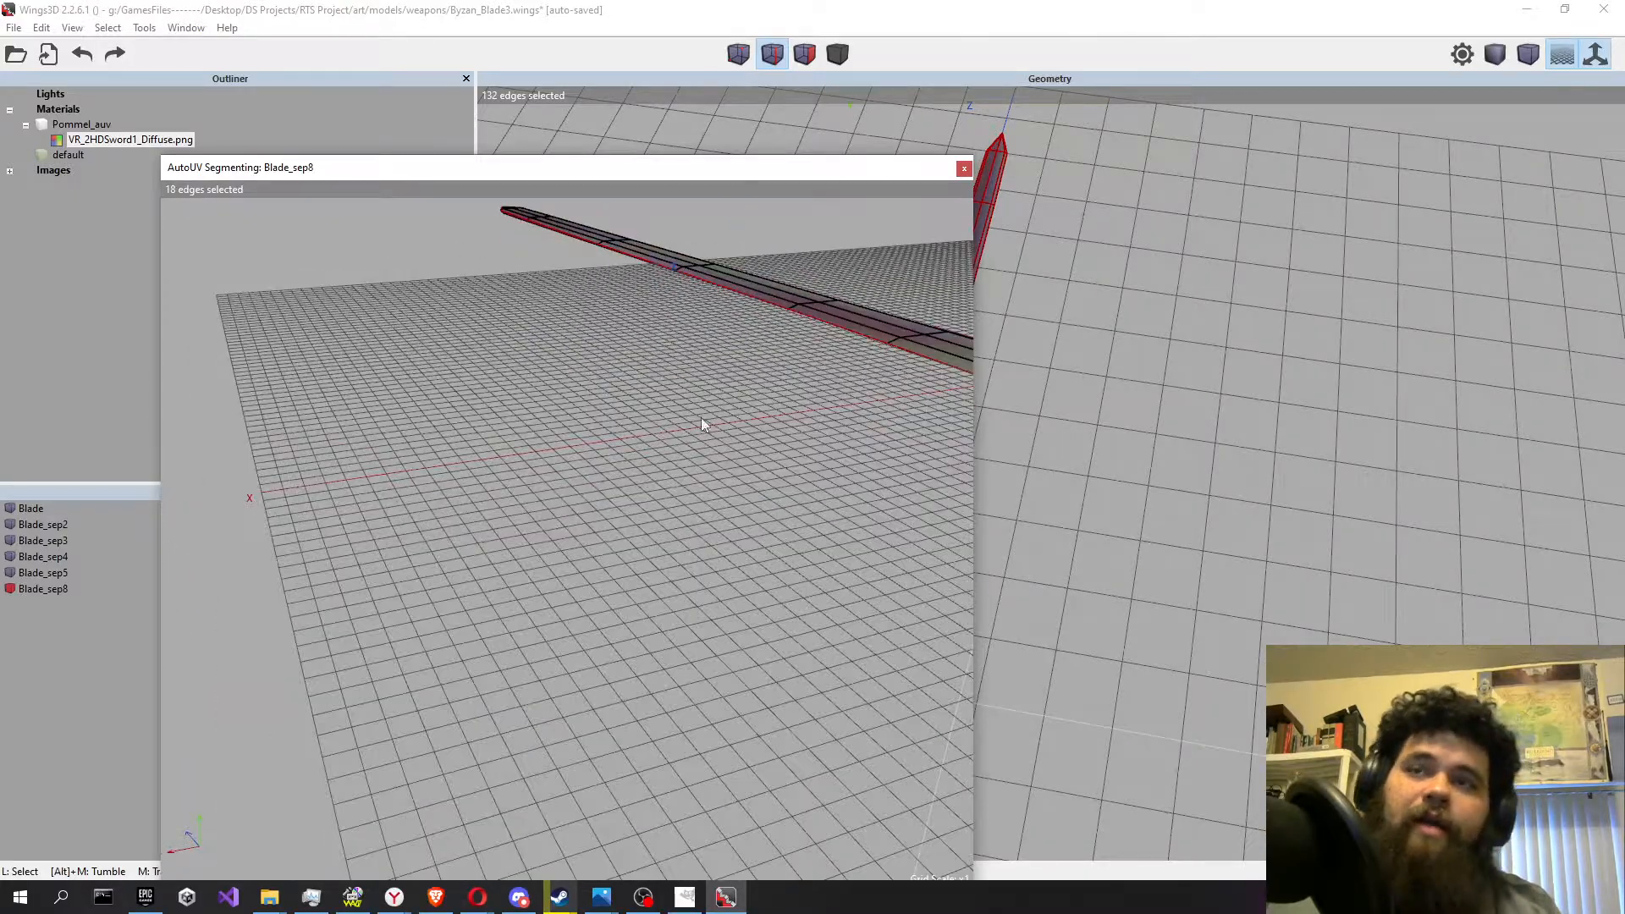
pyautogui.keyDown('alt'); pyautogui.moveTo(700, 418); pyautogui.dragTo(770, 515, button='middle'); pyautogui.keyUp('alt')
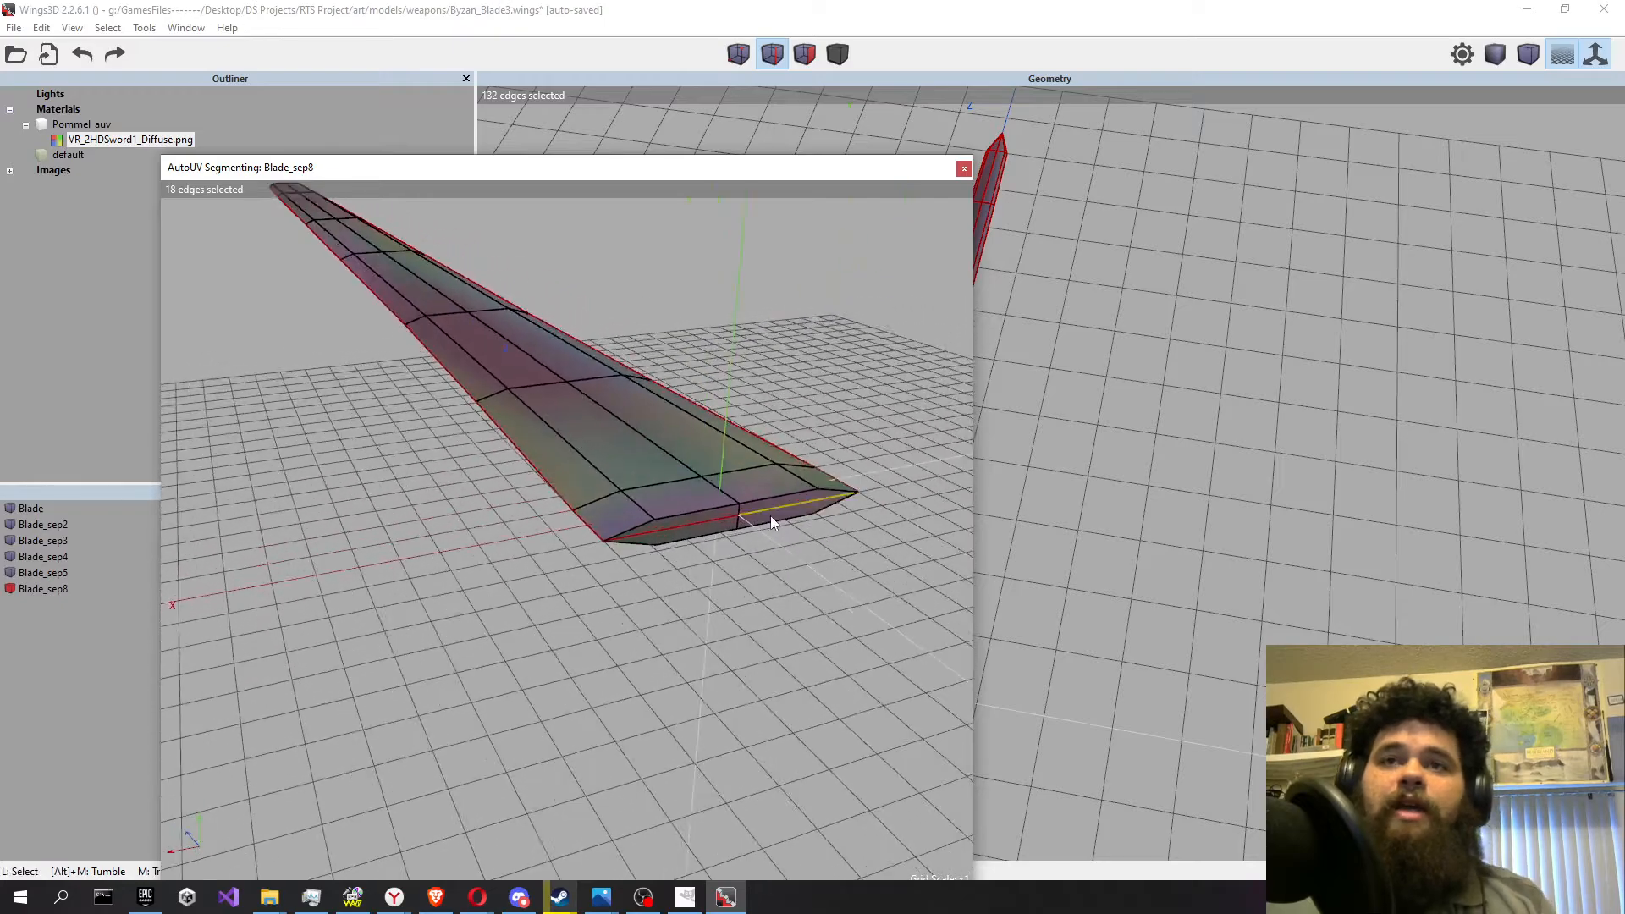
pyautogui.click(718, 520)
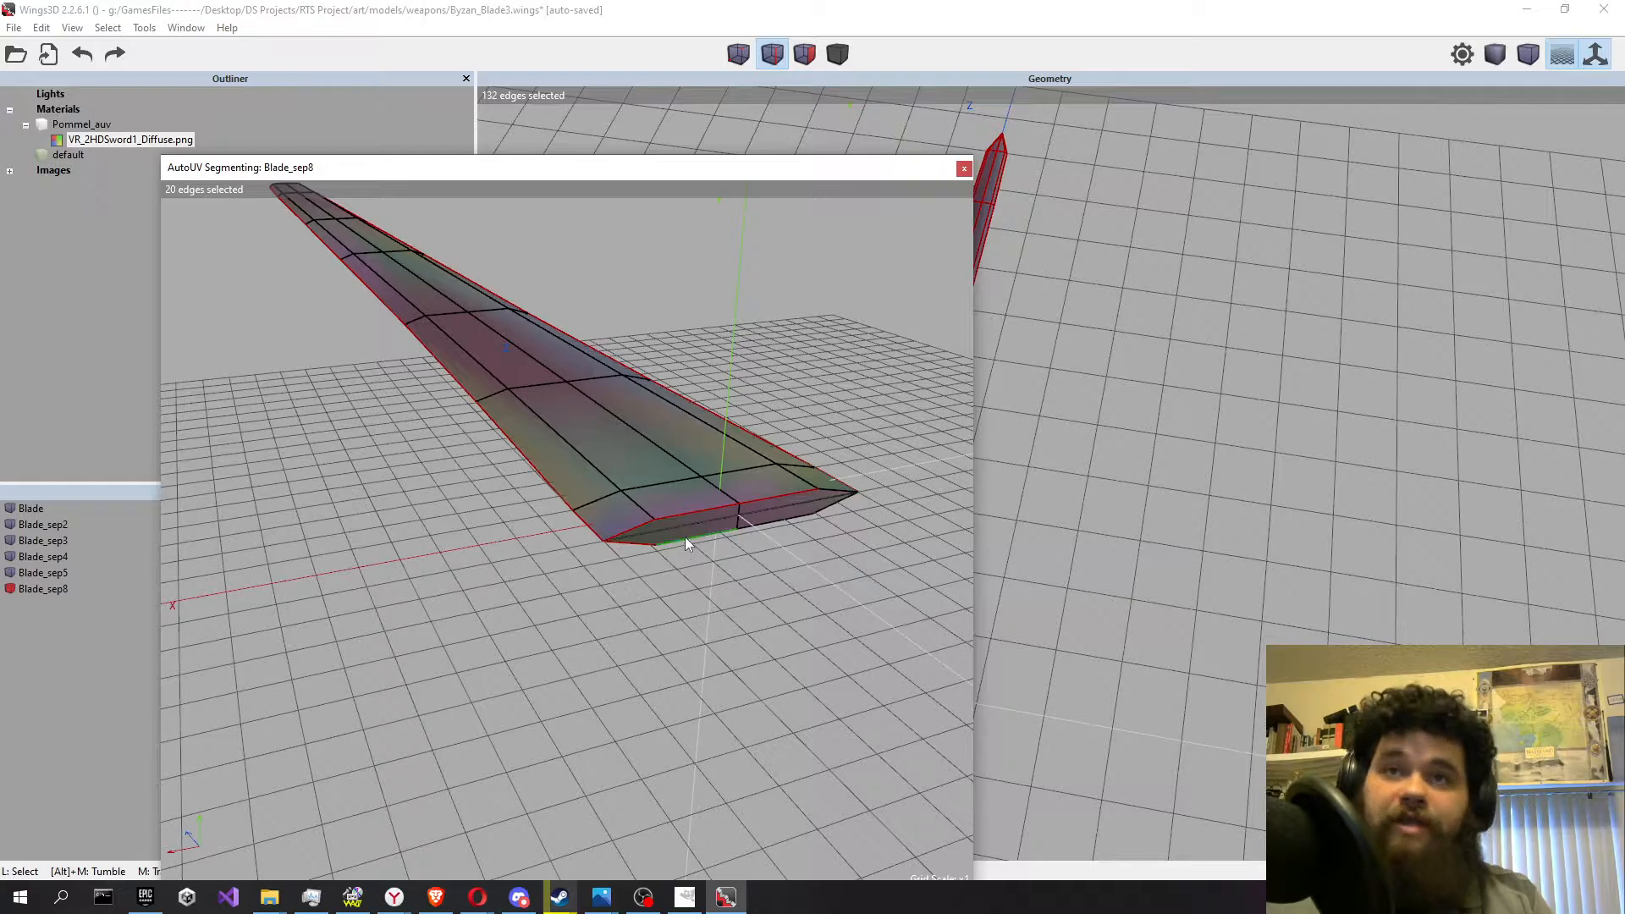
pyautogui.click(827, 504)
pyautogui.rightClick(669, 613)
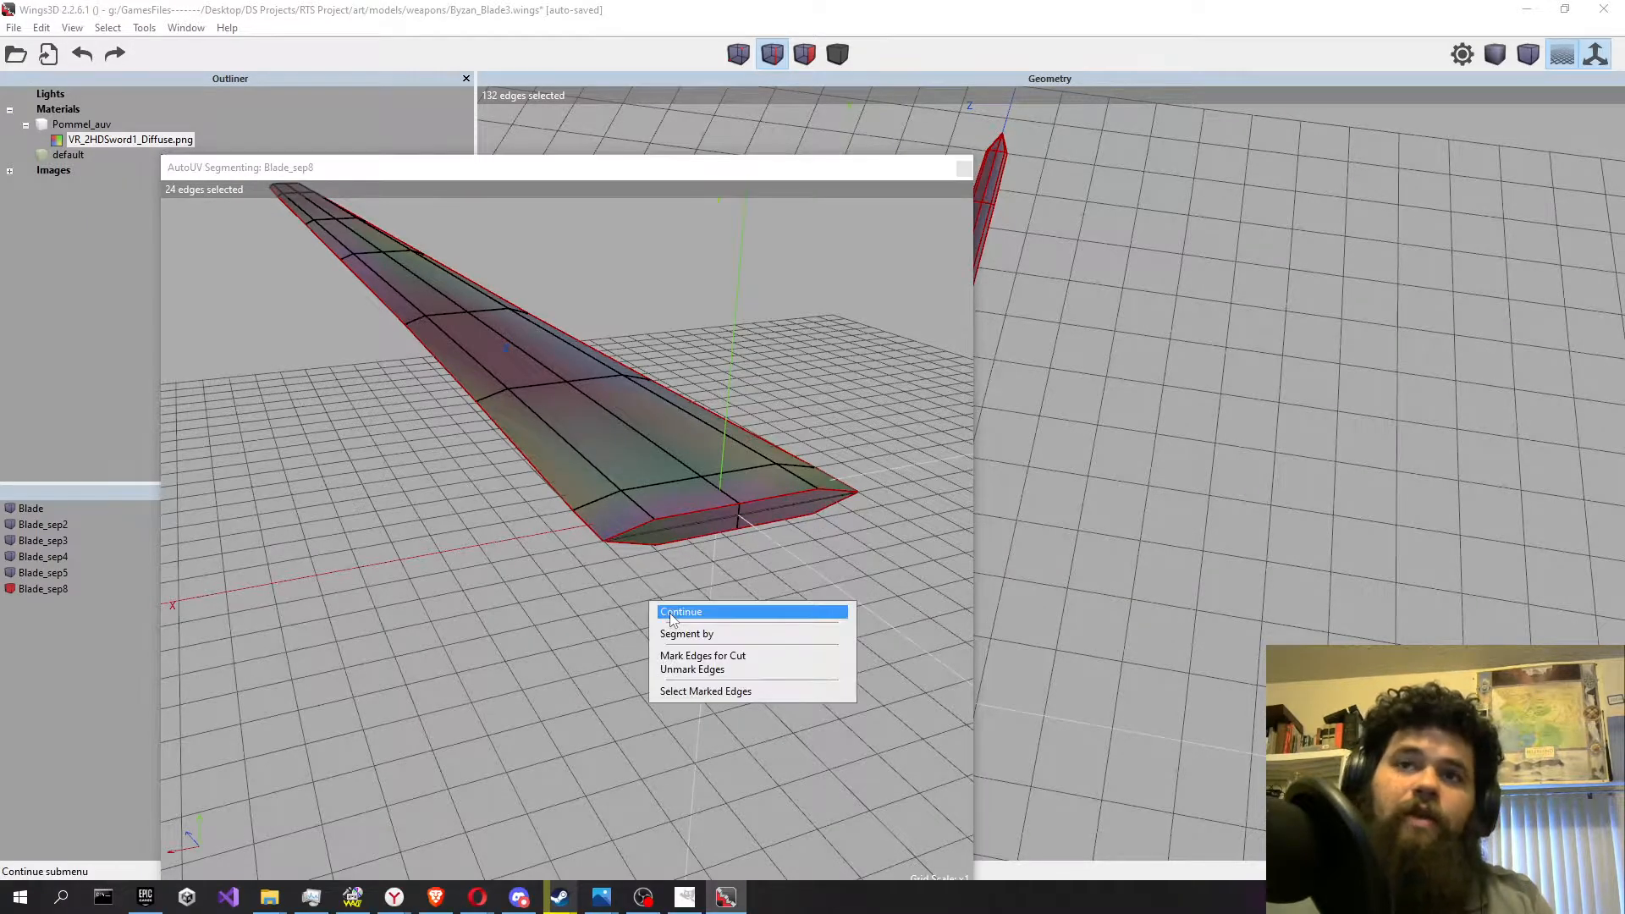
pyautogui.click(709, 655)
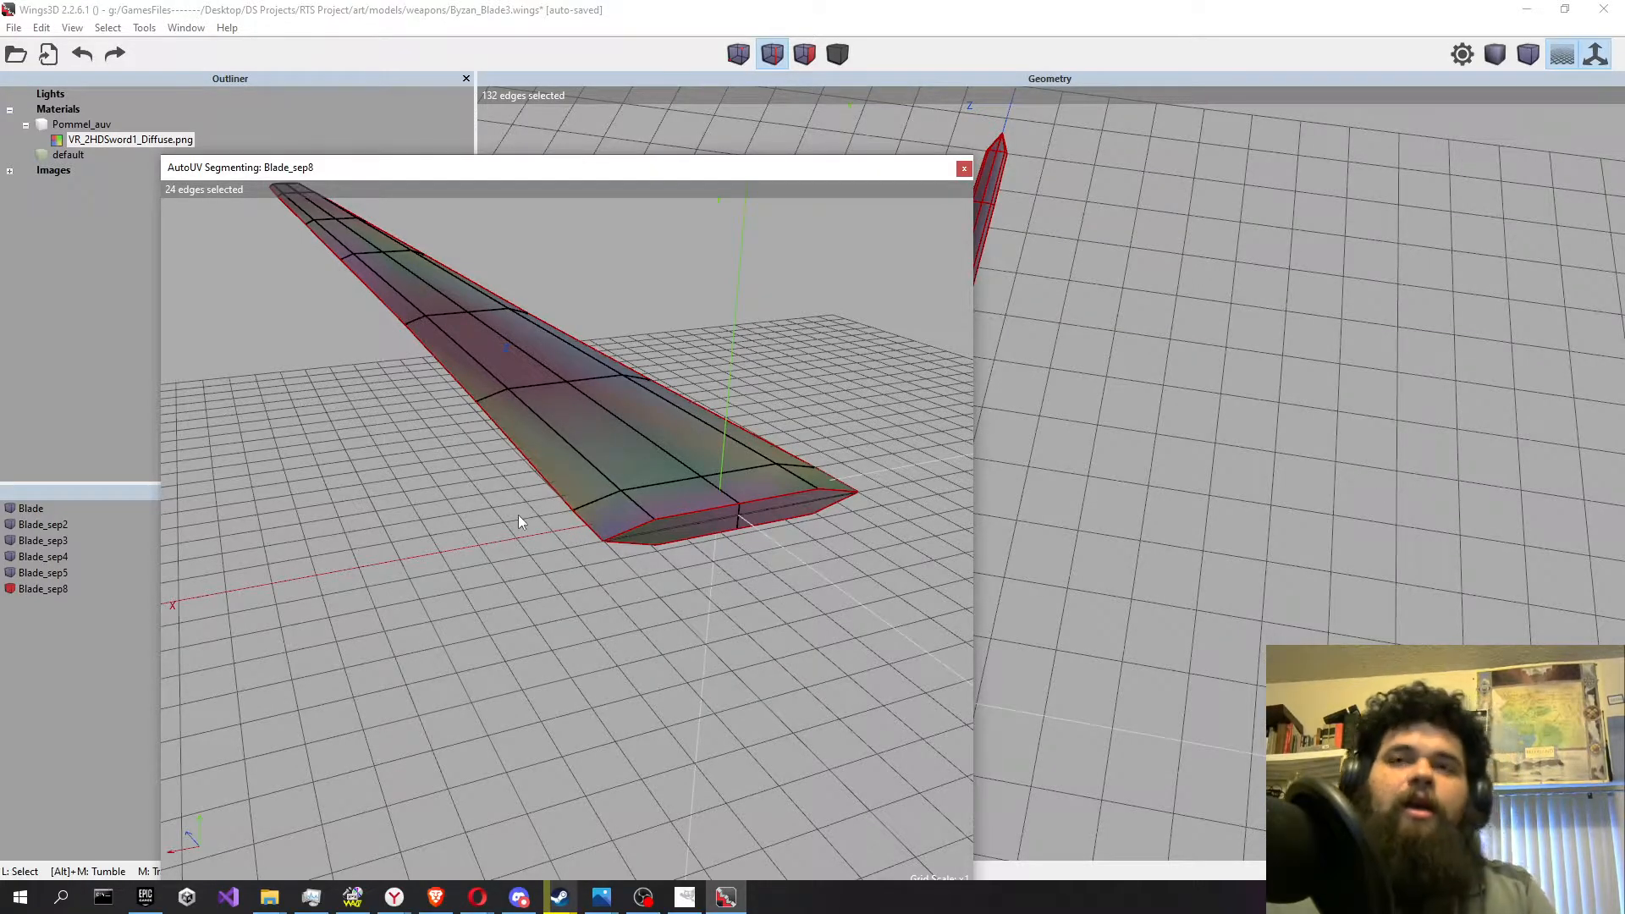
# Continue from the marked cuts to unwrap the blade into UV charts.
pyautogui.moveTo(517, 514); pyautogui.dragTo(520, 515, button='middle')
pyautogui.scroll(-3, 482, 497)
pyautogui.moveTo(330, 260); pyautogui.dragTo(838, 703)
pyautogui.scroll(4, 581, 494)
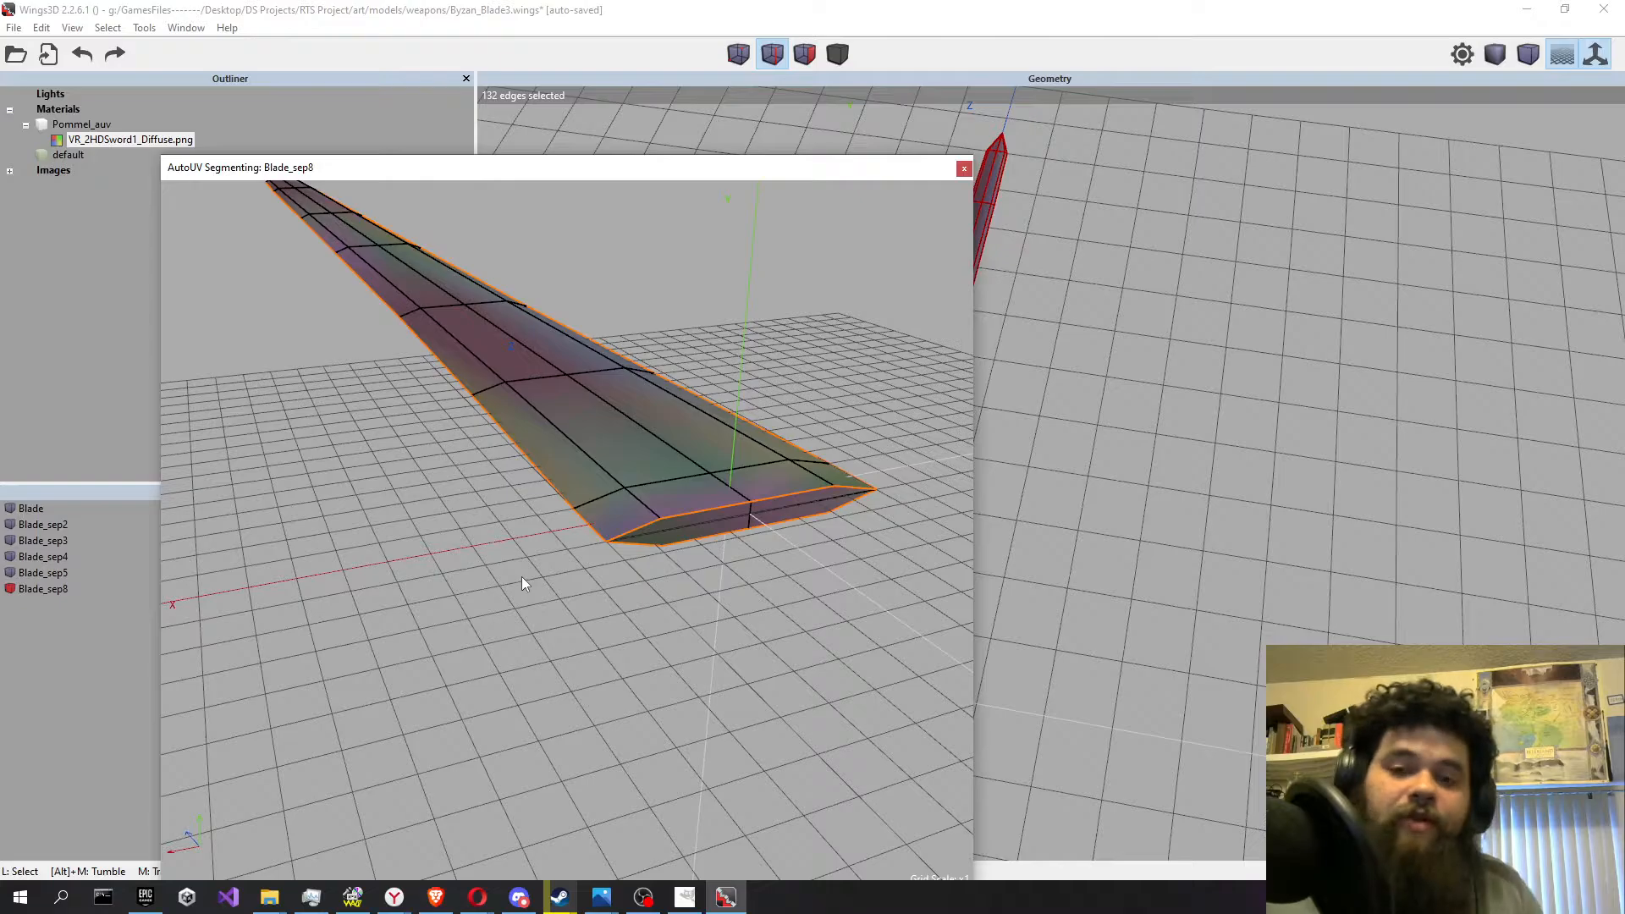
pyautogui.rightClick(484, 529)
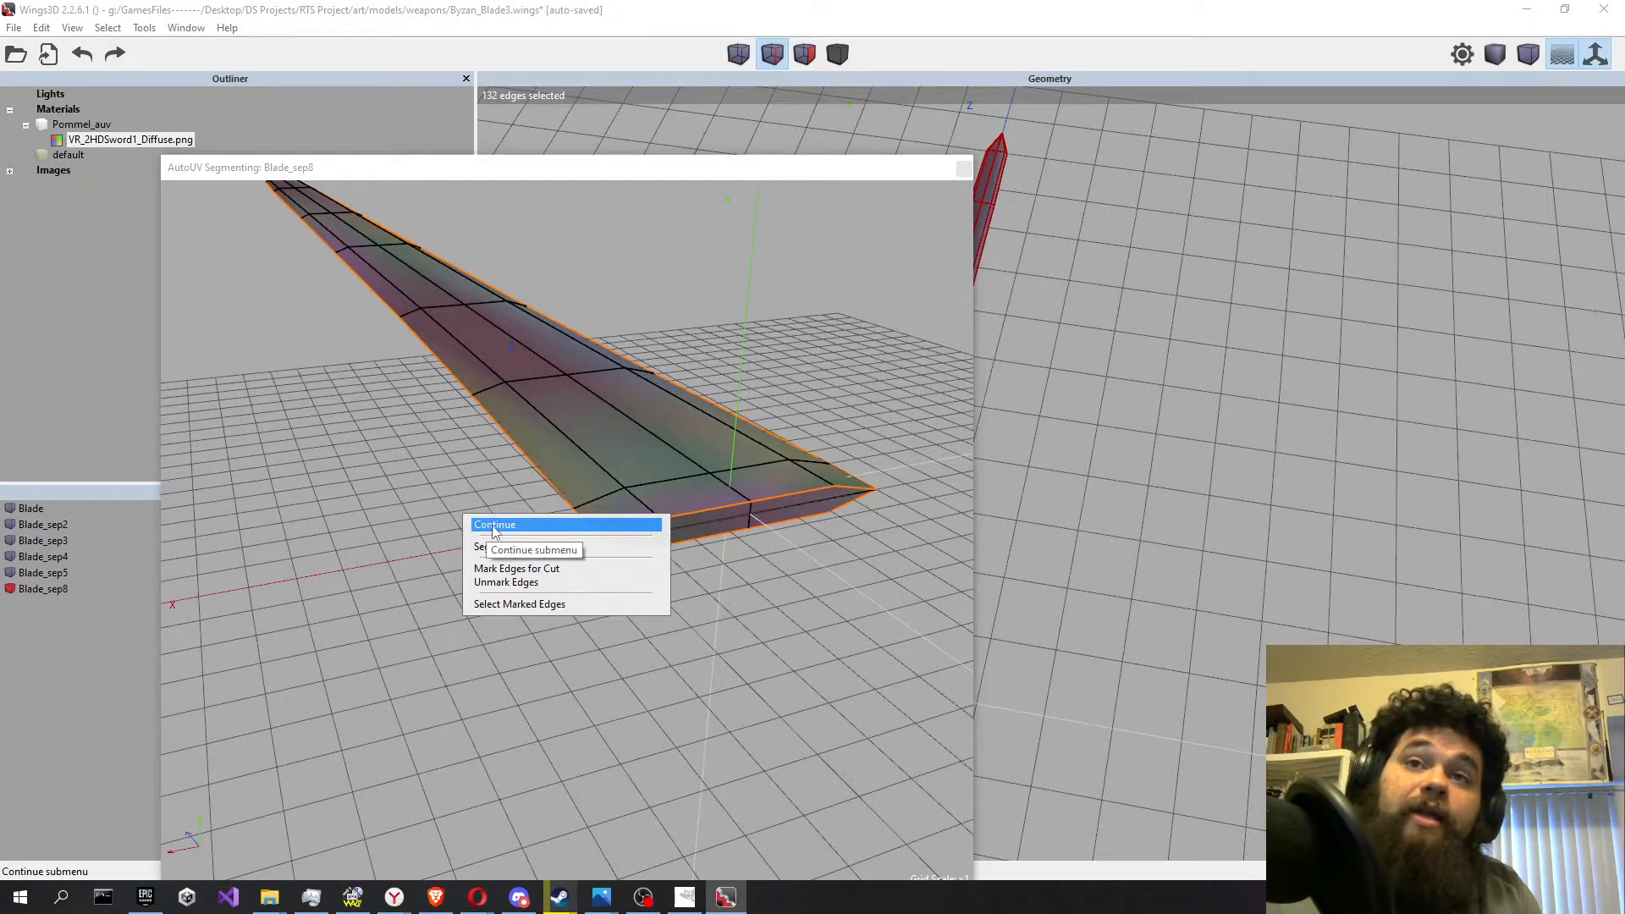
pyautogui.click(494, 524)
pyautogui.click(494, 526)
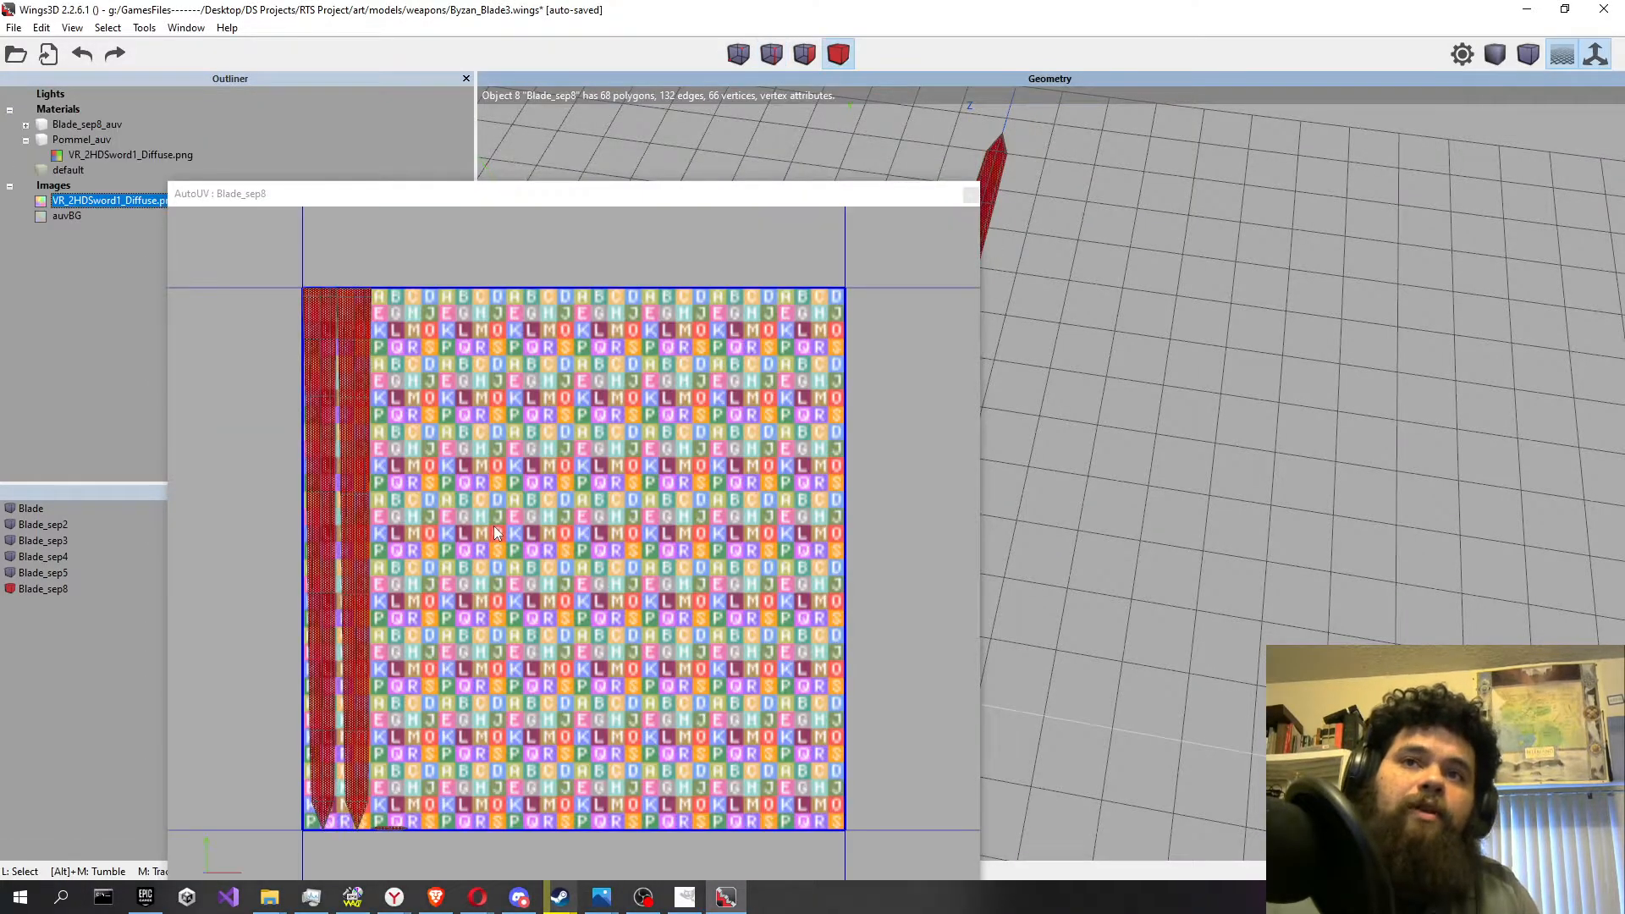
# Move the small base-cap UV chart up from the bottom of the texture area onto the second blade chart.
pyautogui.scroll(-3, 404, 595)
pyautogui.scroll(4, 403, 595)
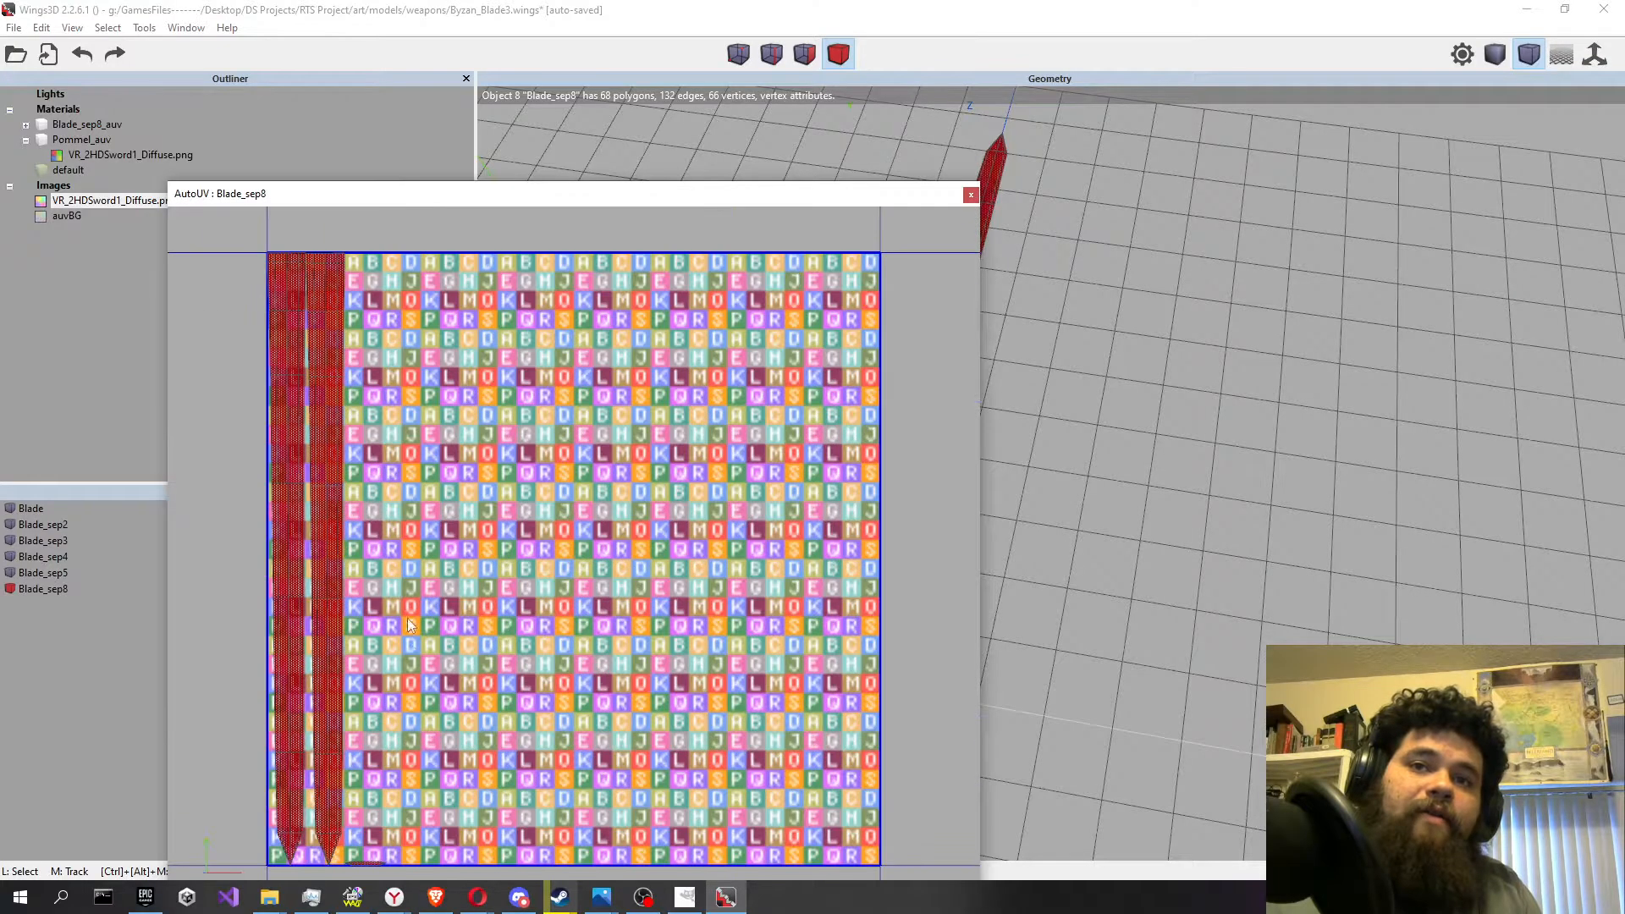
pyautogui.click(327, 577)
pyautogui.click(298, 539)
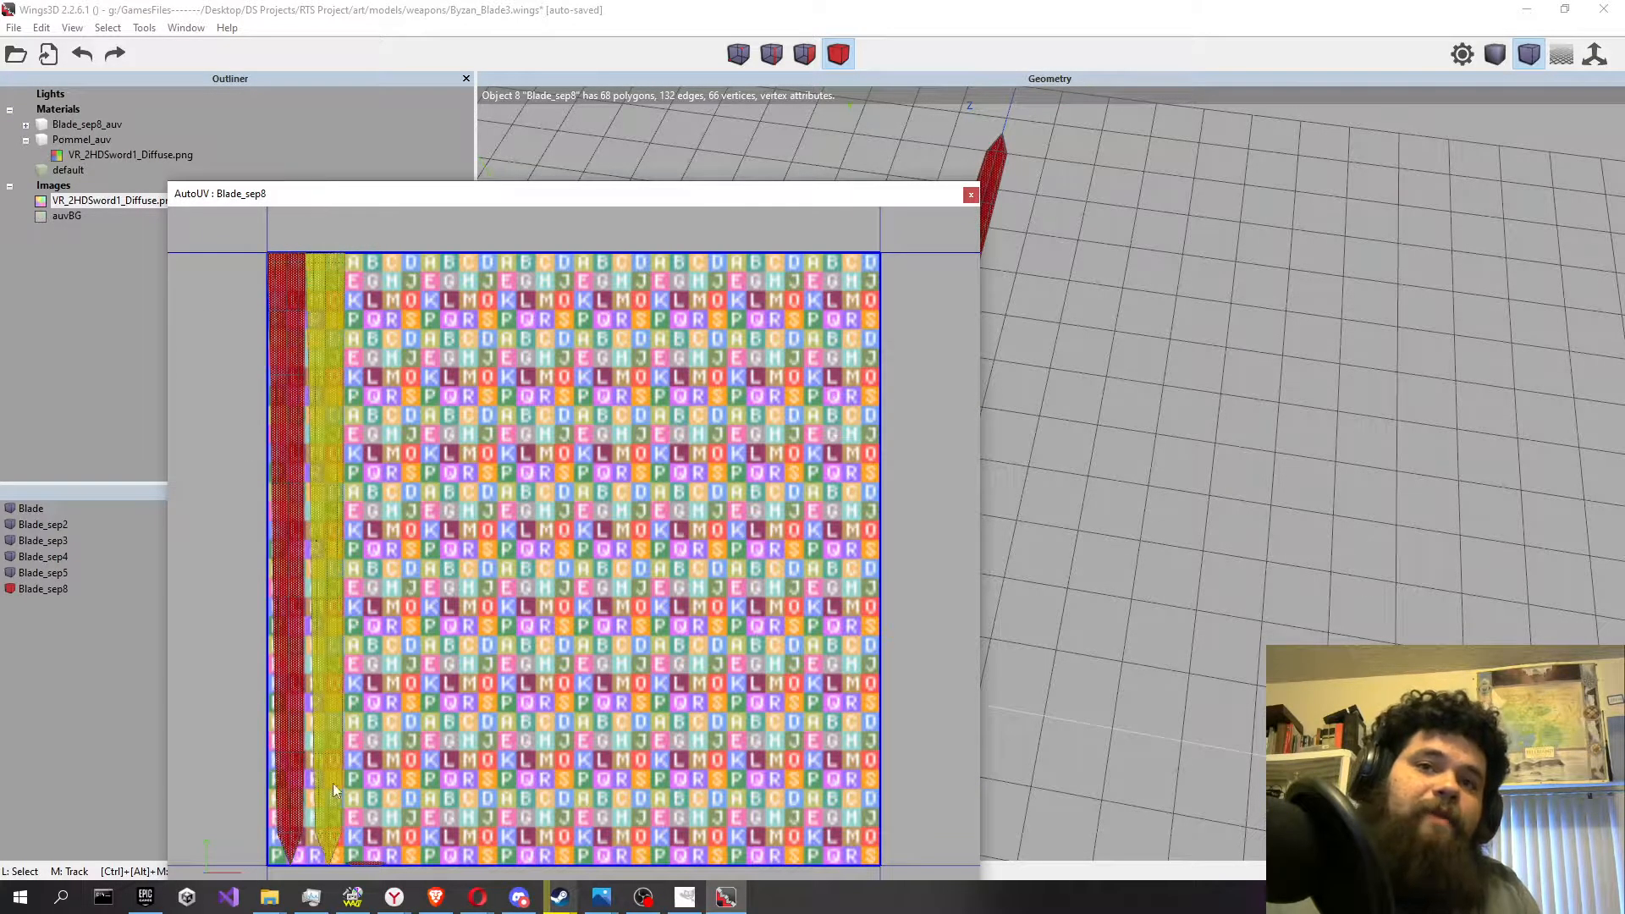
pyautogui.moveTo(217, 518); pyautogui.dragTo(488, 858)
pyautogui.press('m')
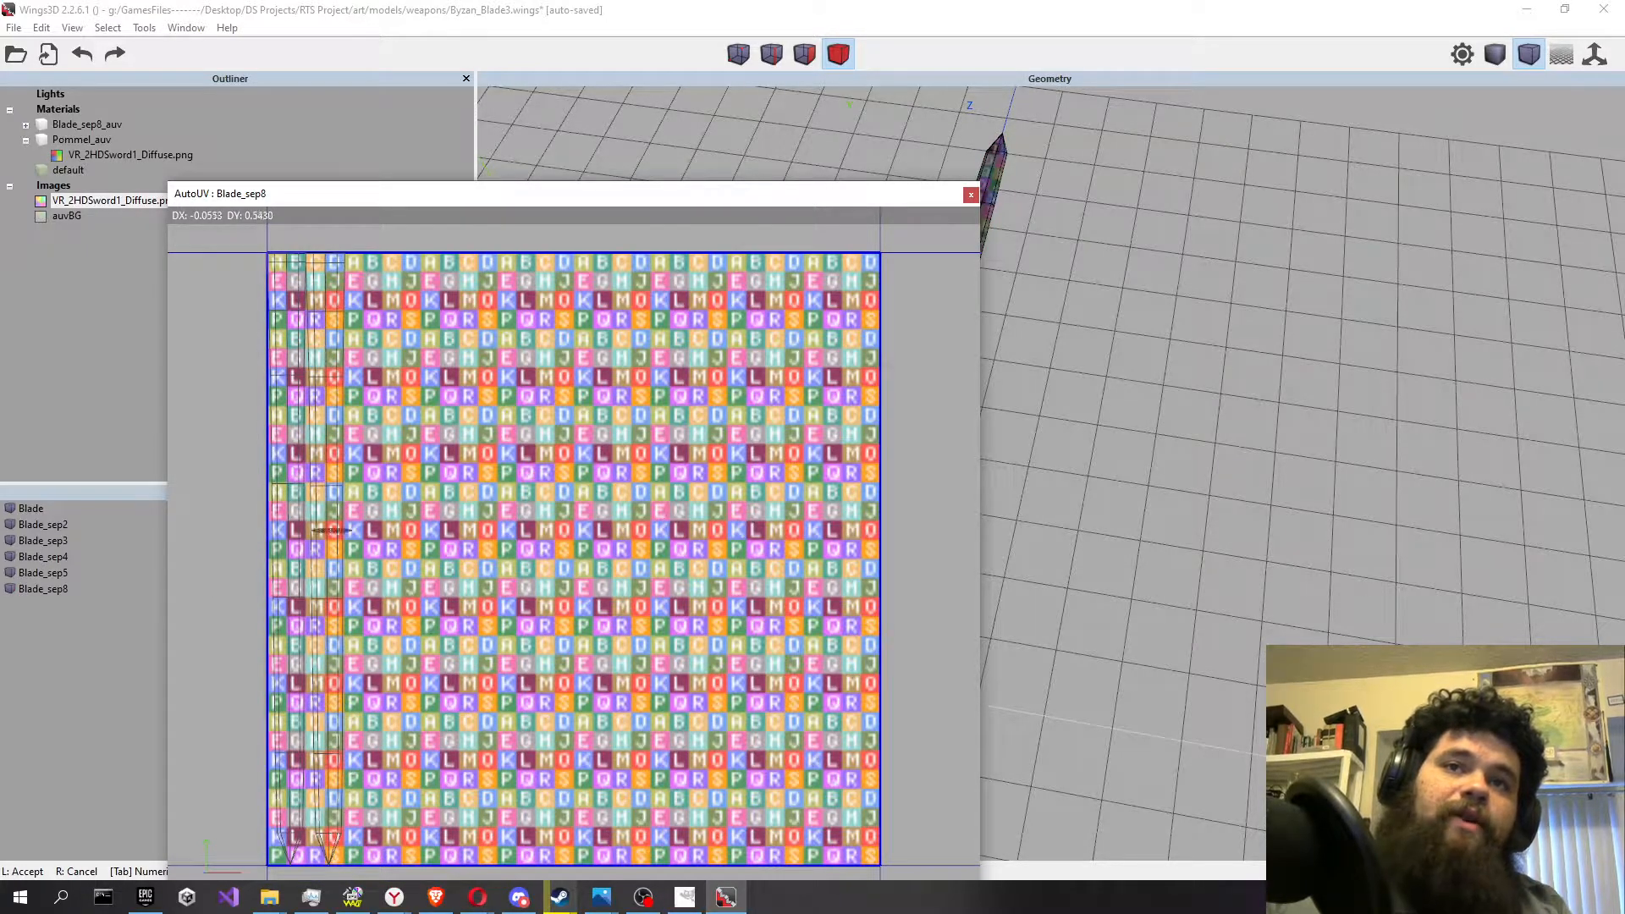
pyautogui.click(337, 493)
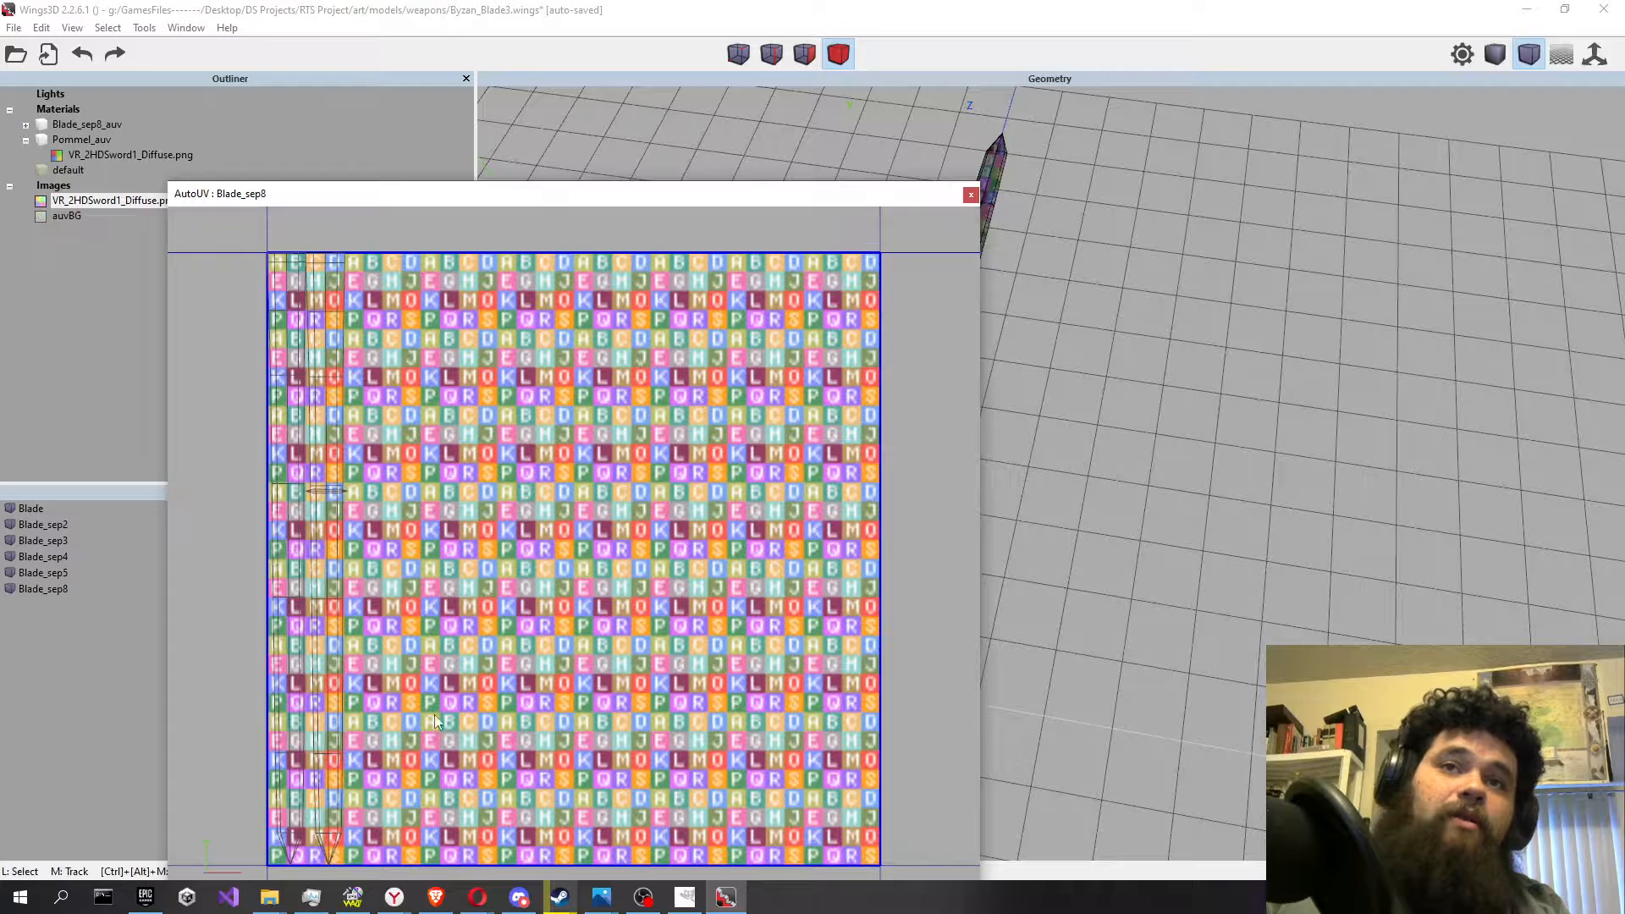
# Scale the base-cap UV chart down uniformly so it fits within the width of the blade chart.
pyautogui.click(344, 490)
pyautogui.rightClick(462, 460)
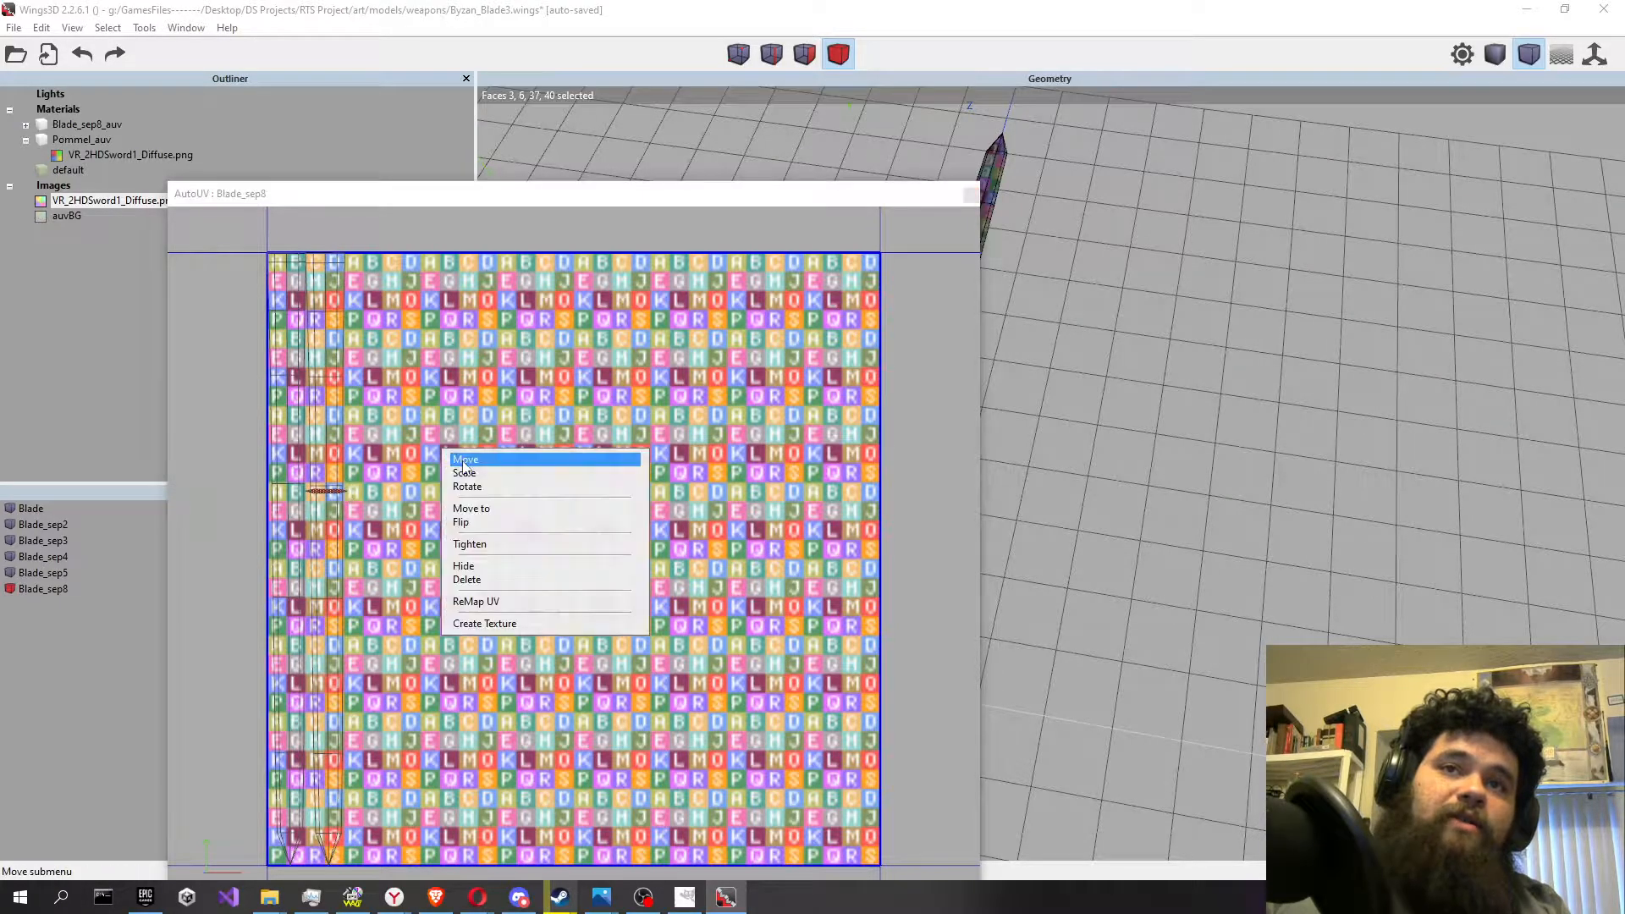
pyautogui.click(494, 474)
pyautogui.click(535, 469)
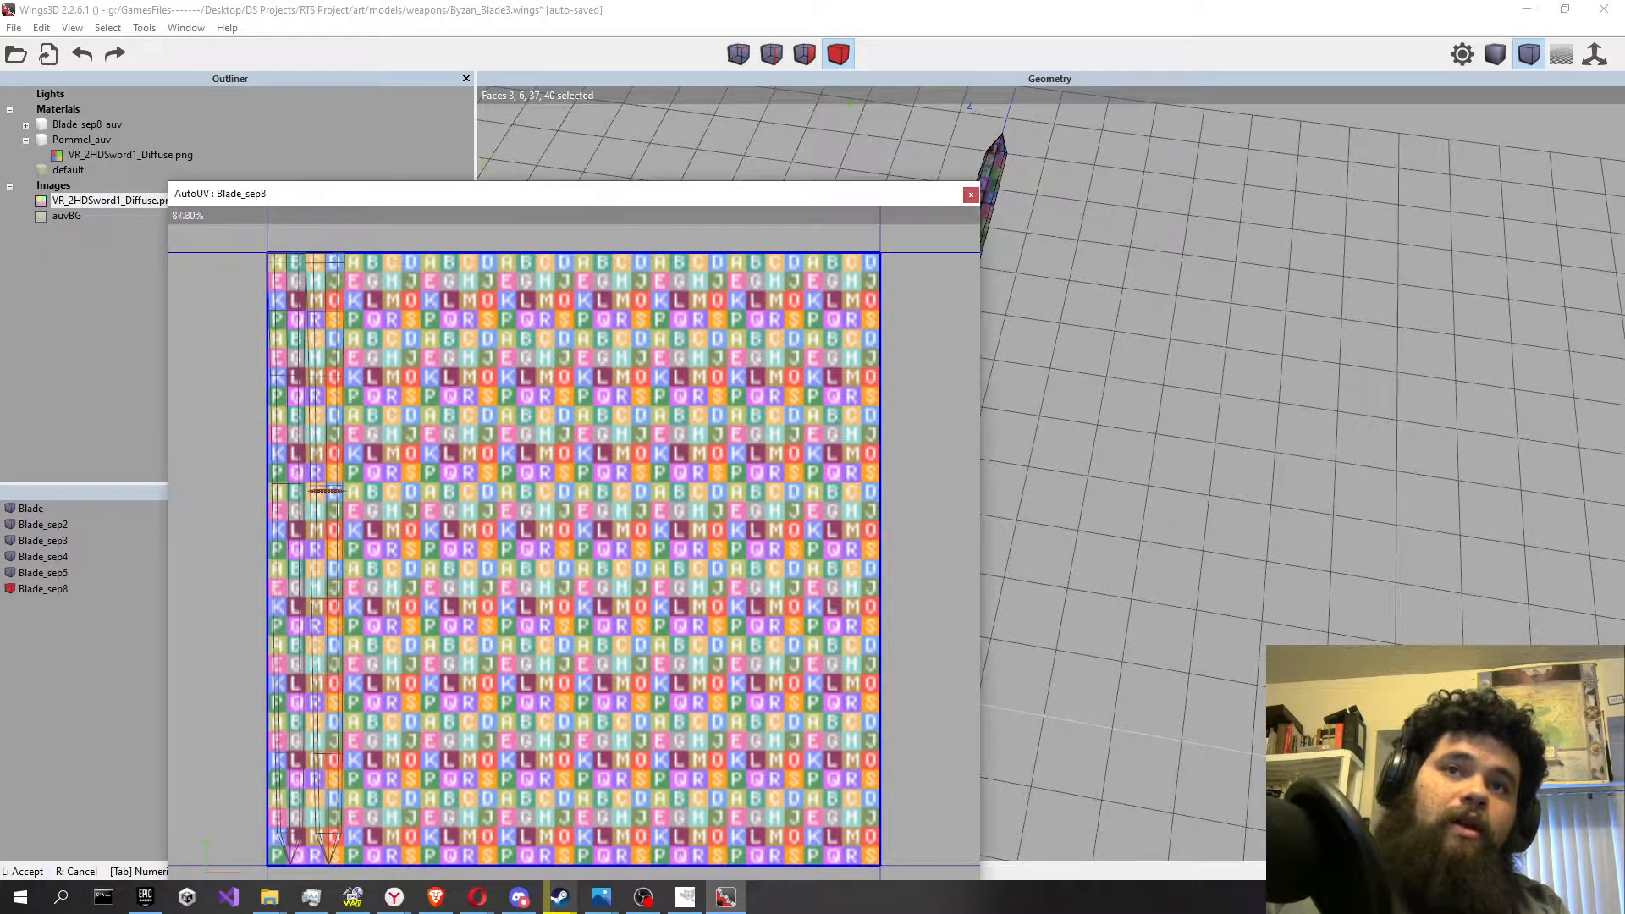
pyautogui.click(394, 449)
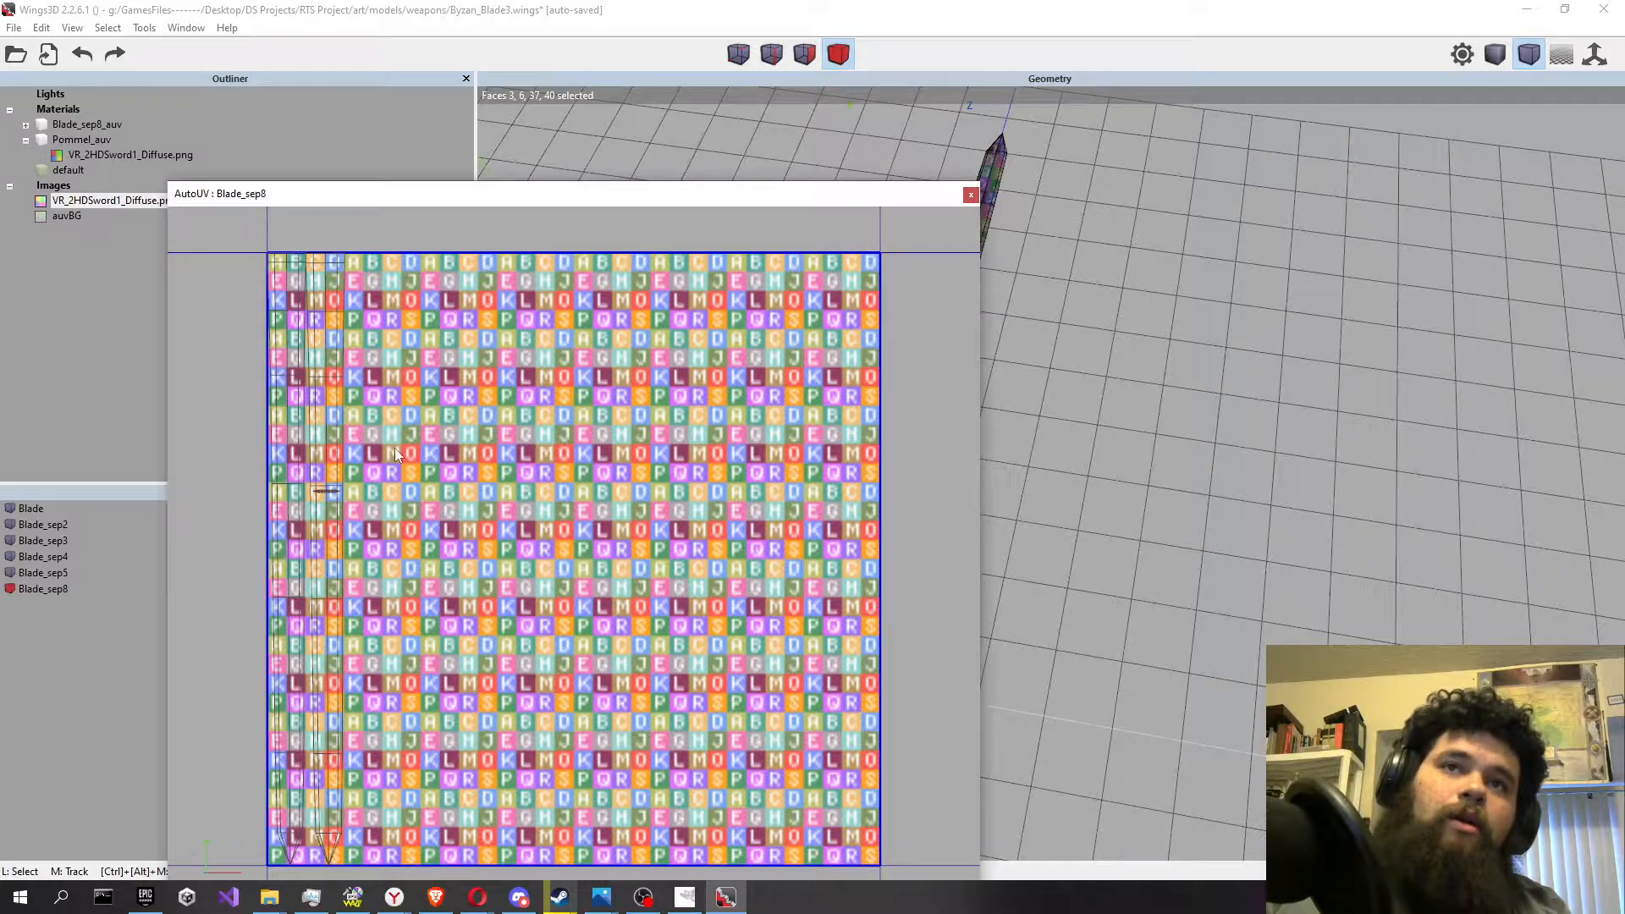
# Select the two blade charts along with the cap chart and scale them vertically to just under 80%.
pyautogui.click(274, 384)
pyautogui.click(325, 385)
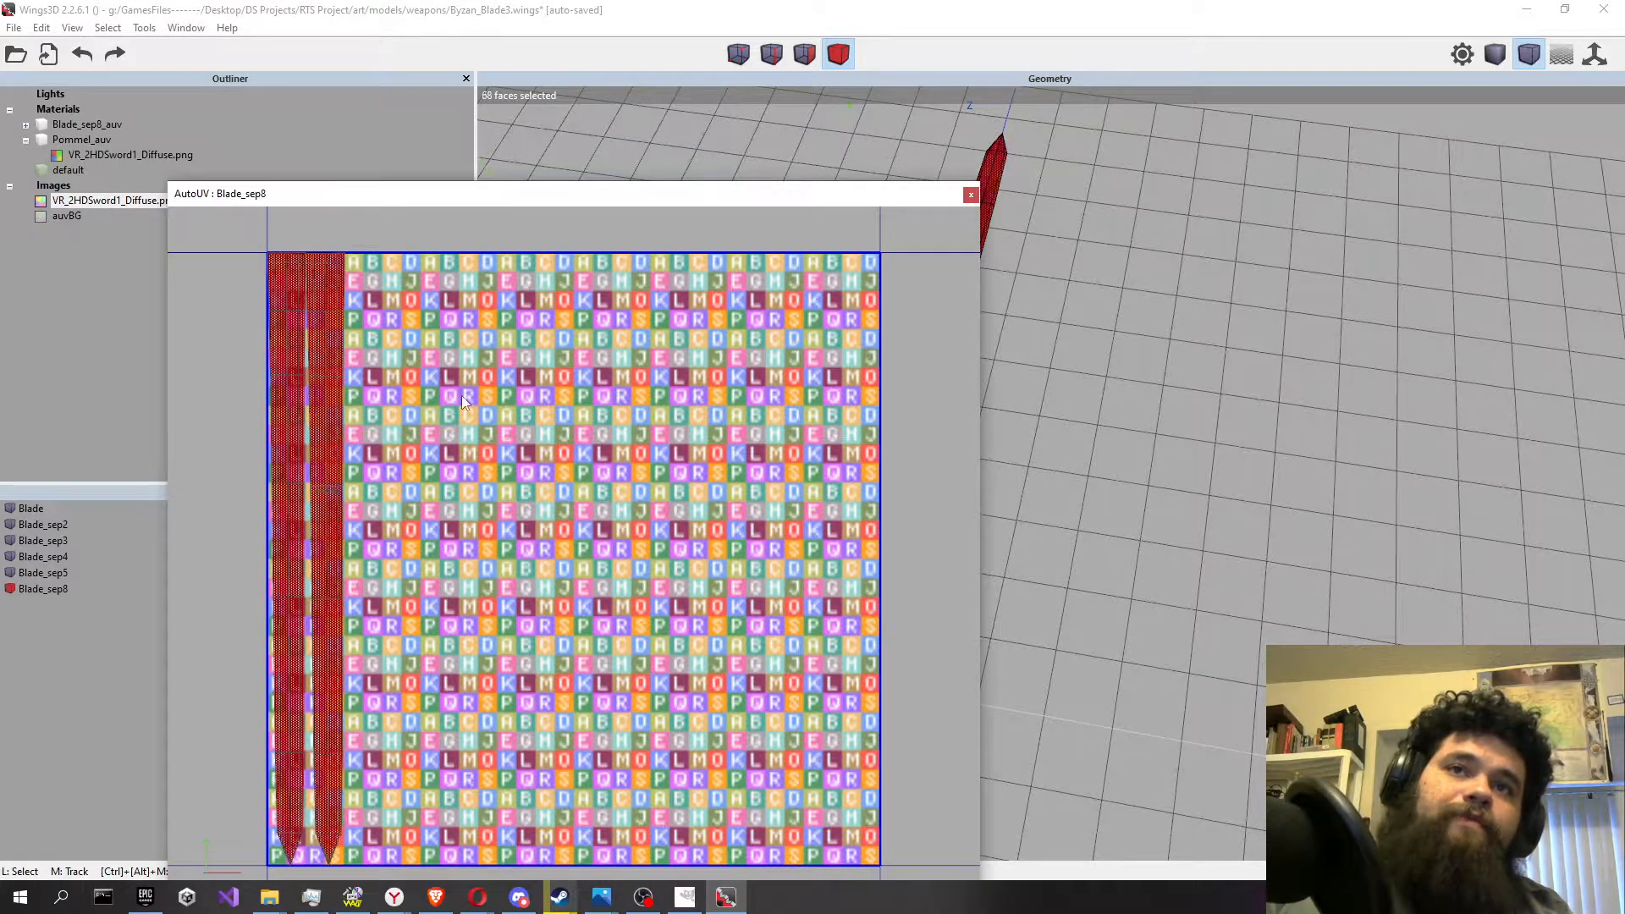
pyautogui.rightClick(461, 399)
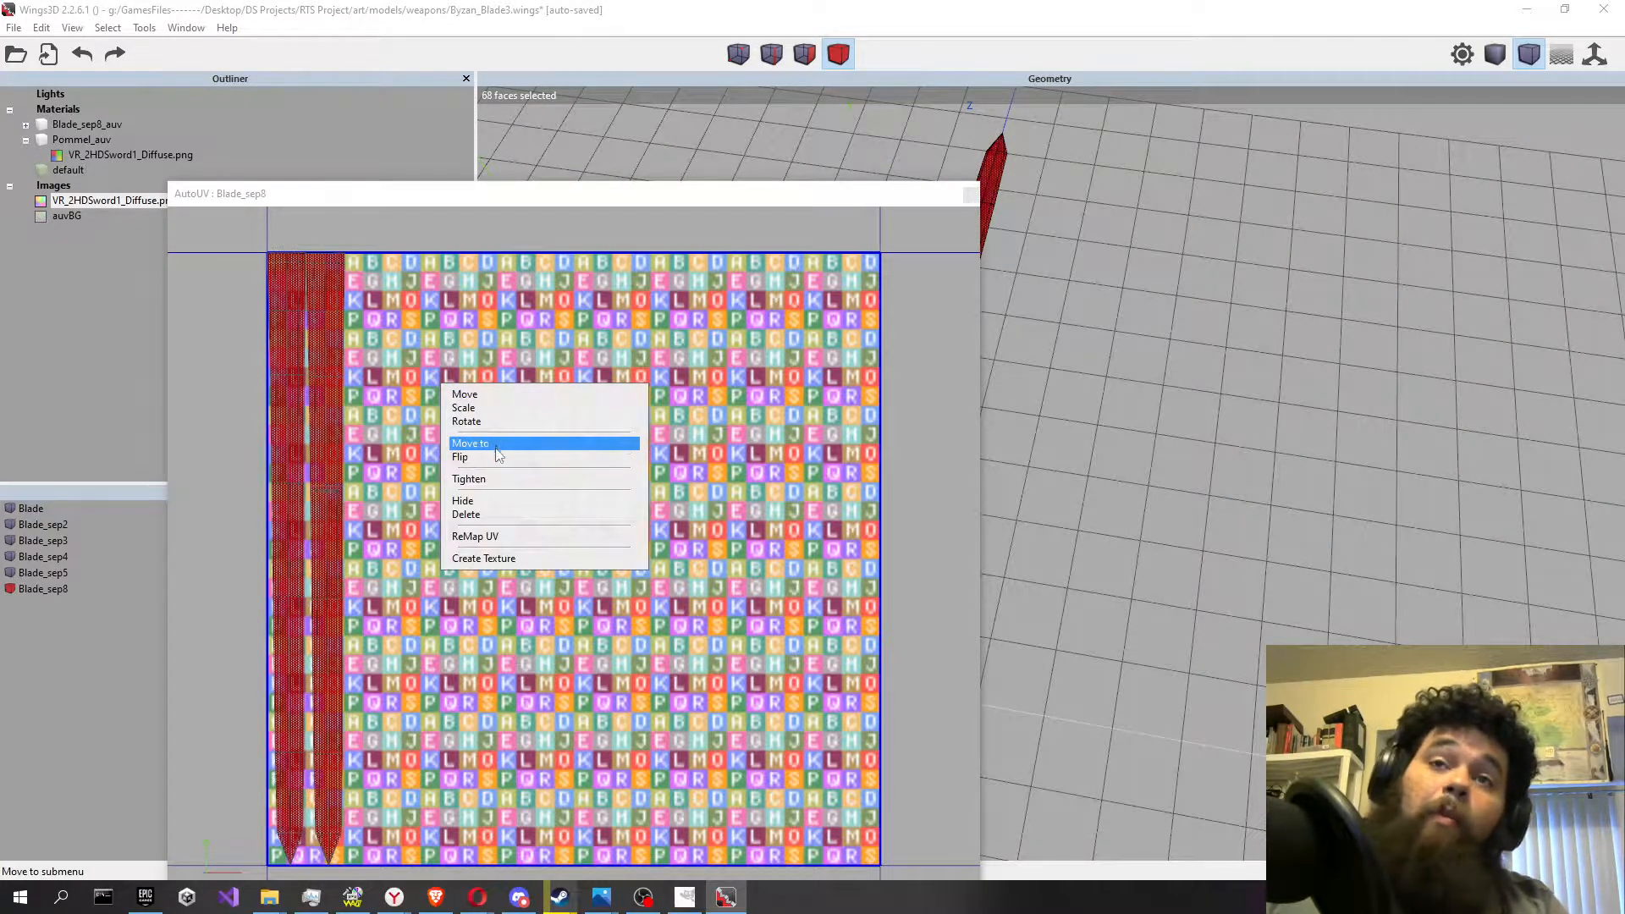
pyautogui.click(499, 410)
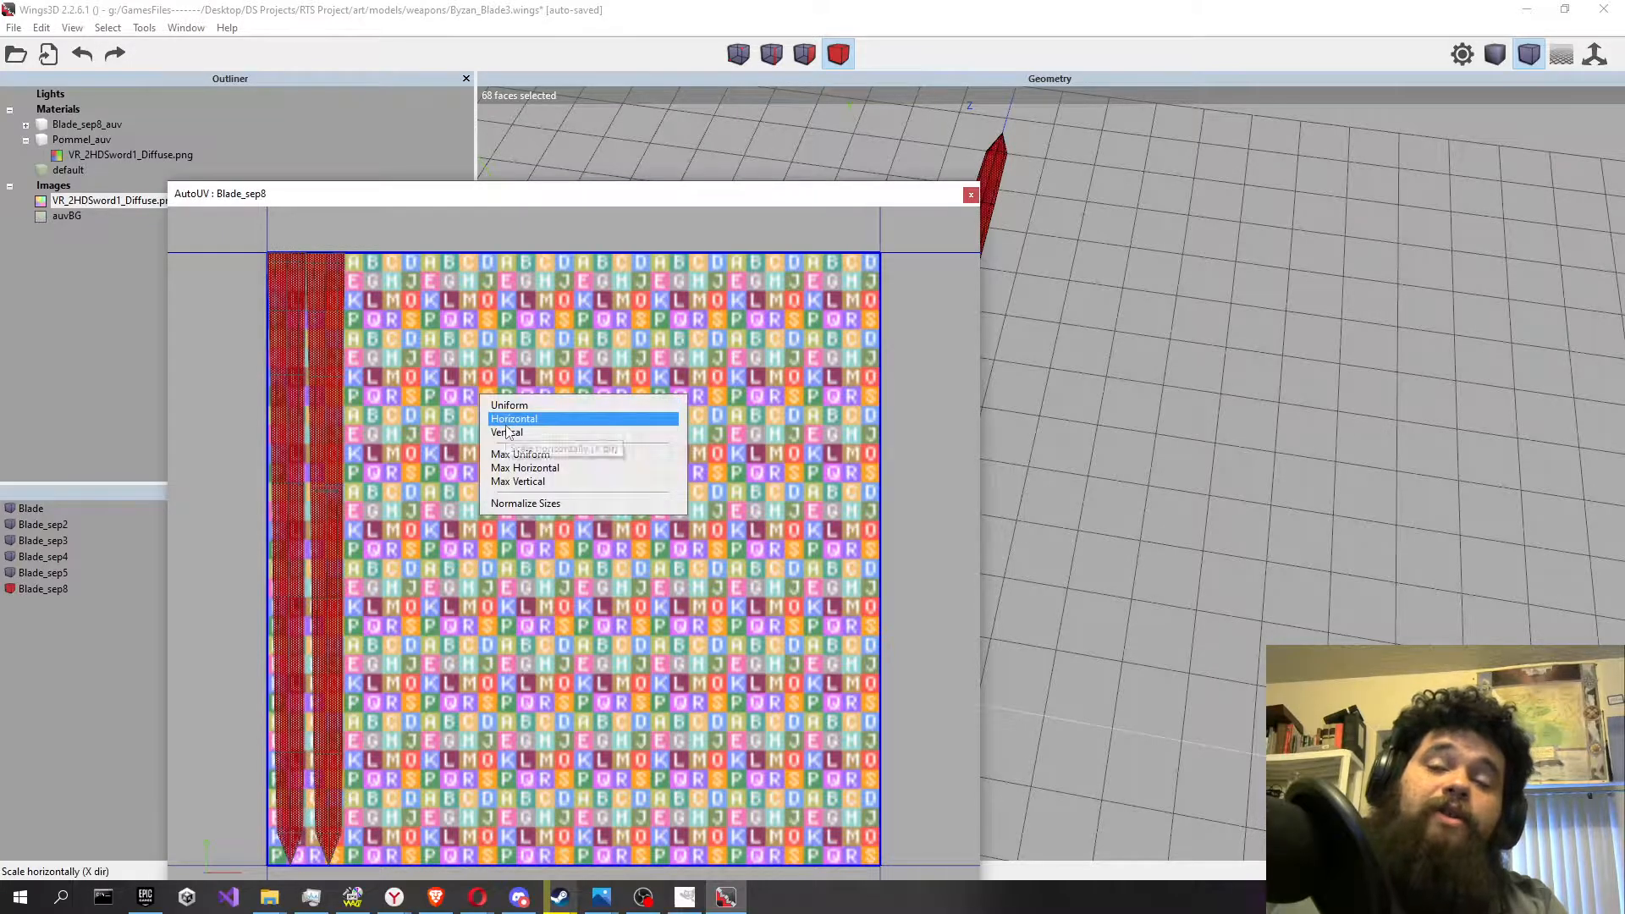
pyautogui.click(506, 432)
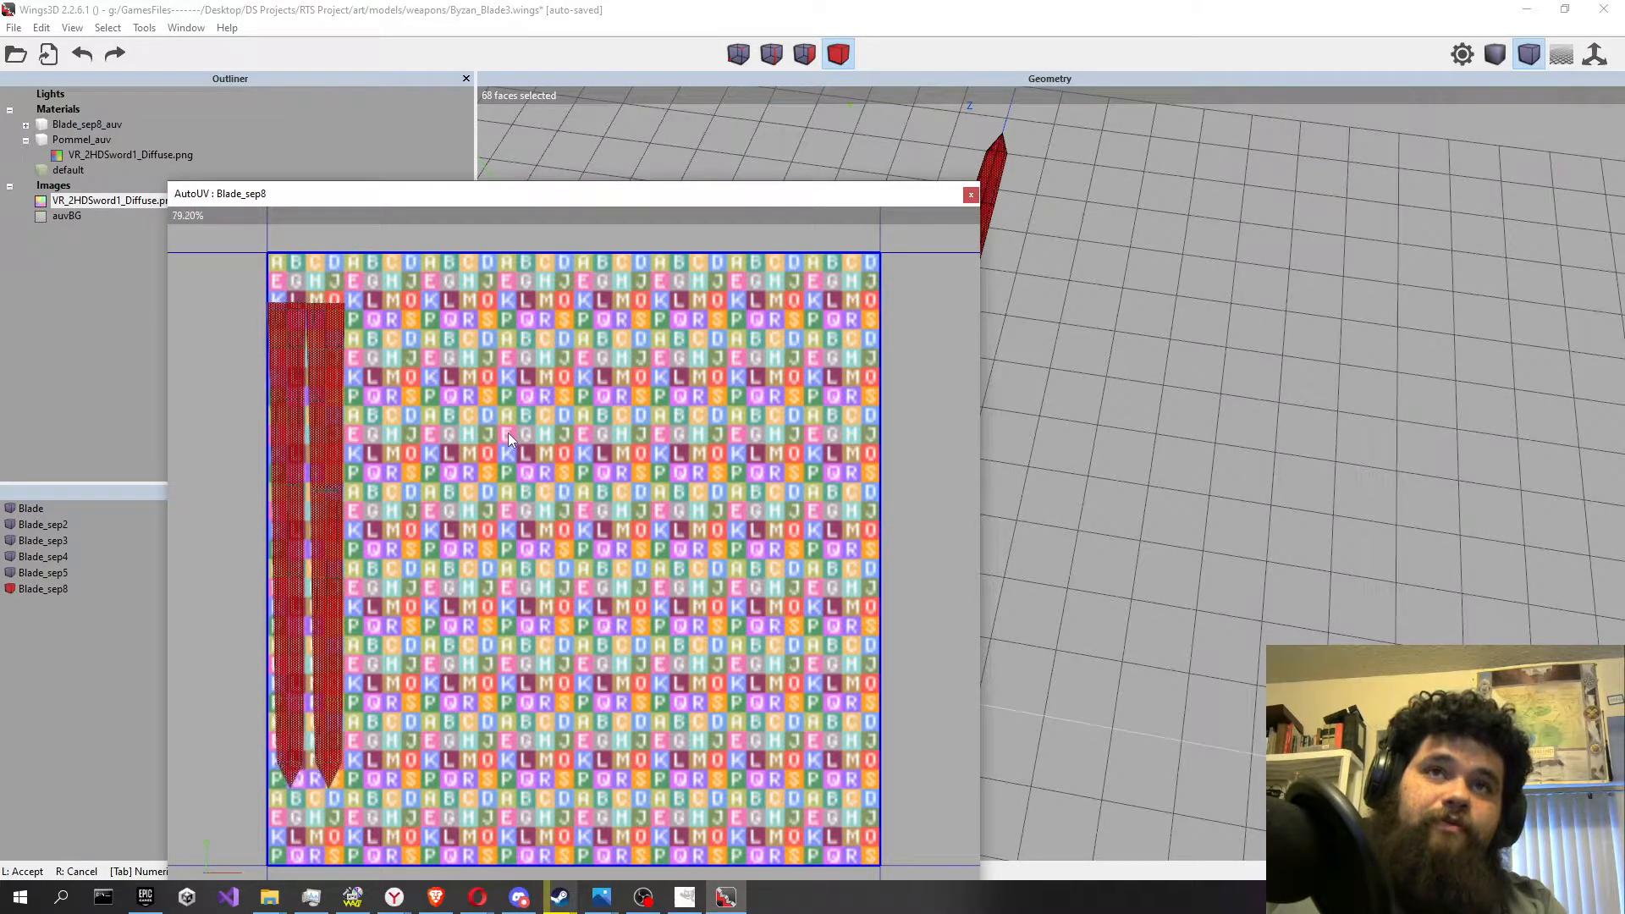
pyautogui.click(508, 434)
# Shift the UV charts slightly down on the texture, deselect them and close the UV editor.
pyautogui.moveTo(317, 374); pyautogui.dragTo(320, 398)
pyautogui.click(327, 359)
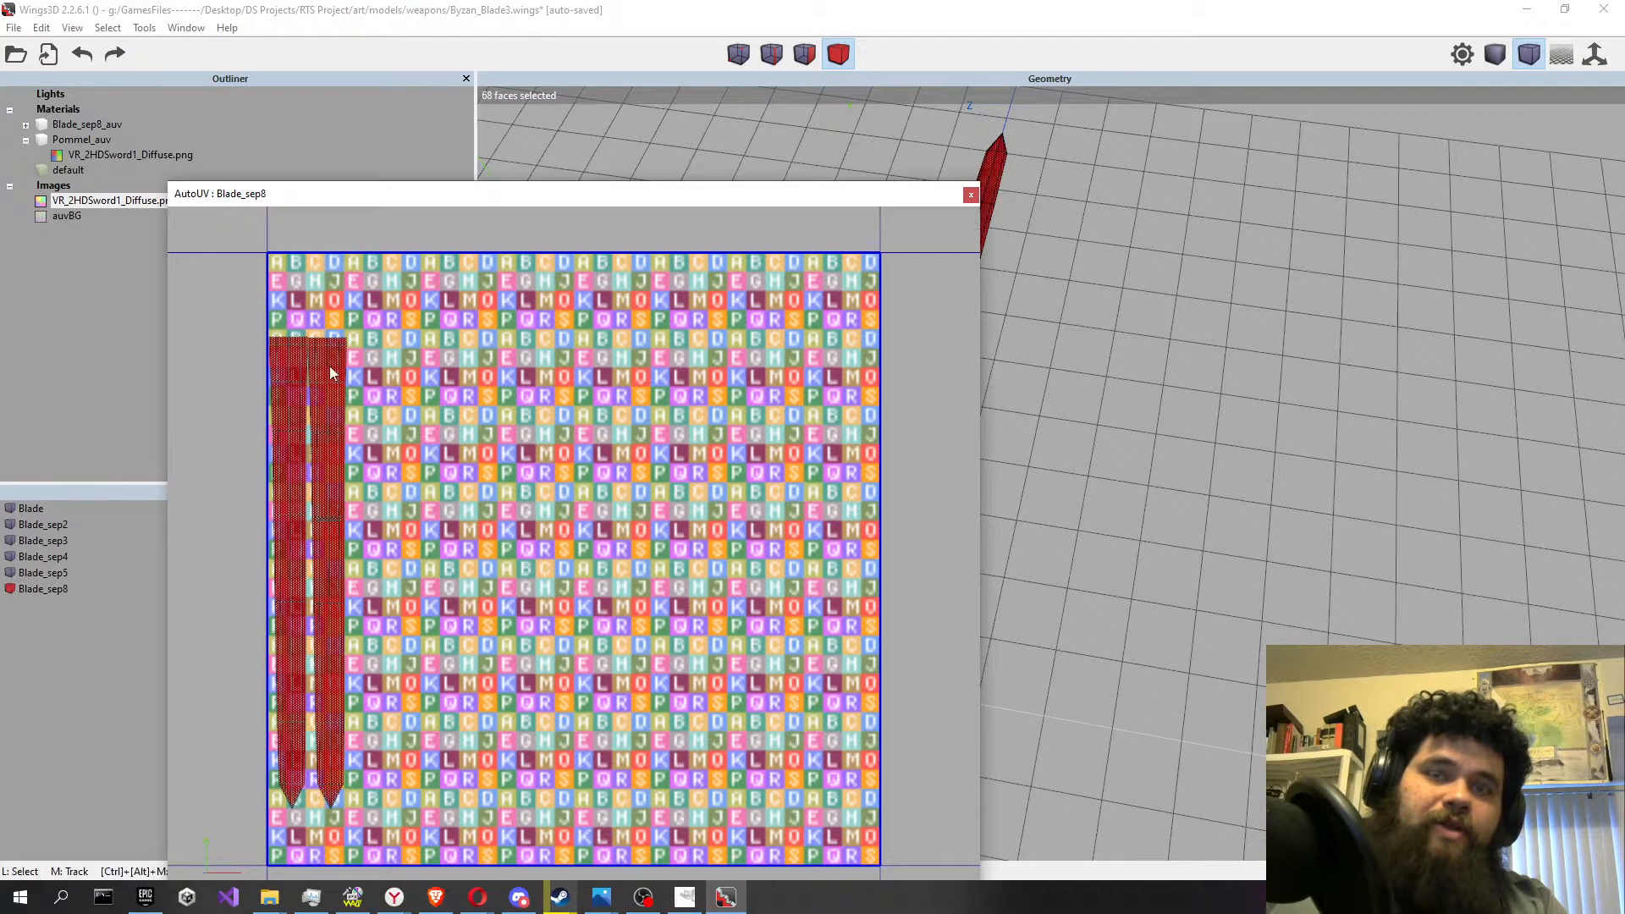
pyautogui.click(291, 398)
pyautogui.keyDown('ctrl'); pyautogui.moveTo(252, 349); pyautogui.dragTo(569, 777); pyautogui.keyUp('ctrl')
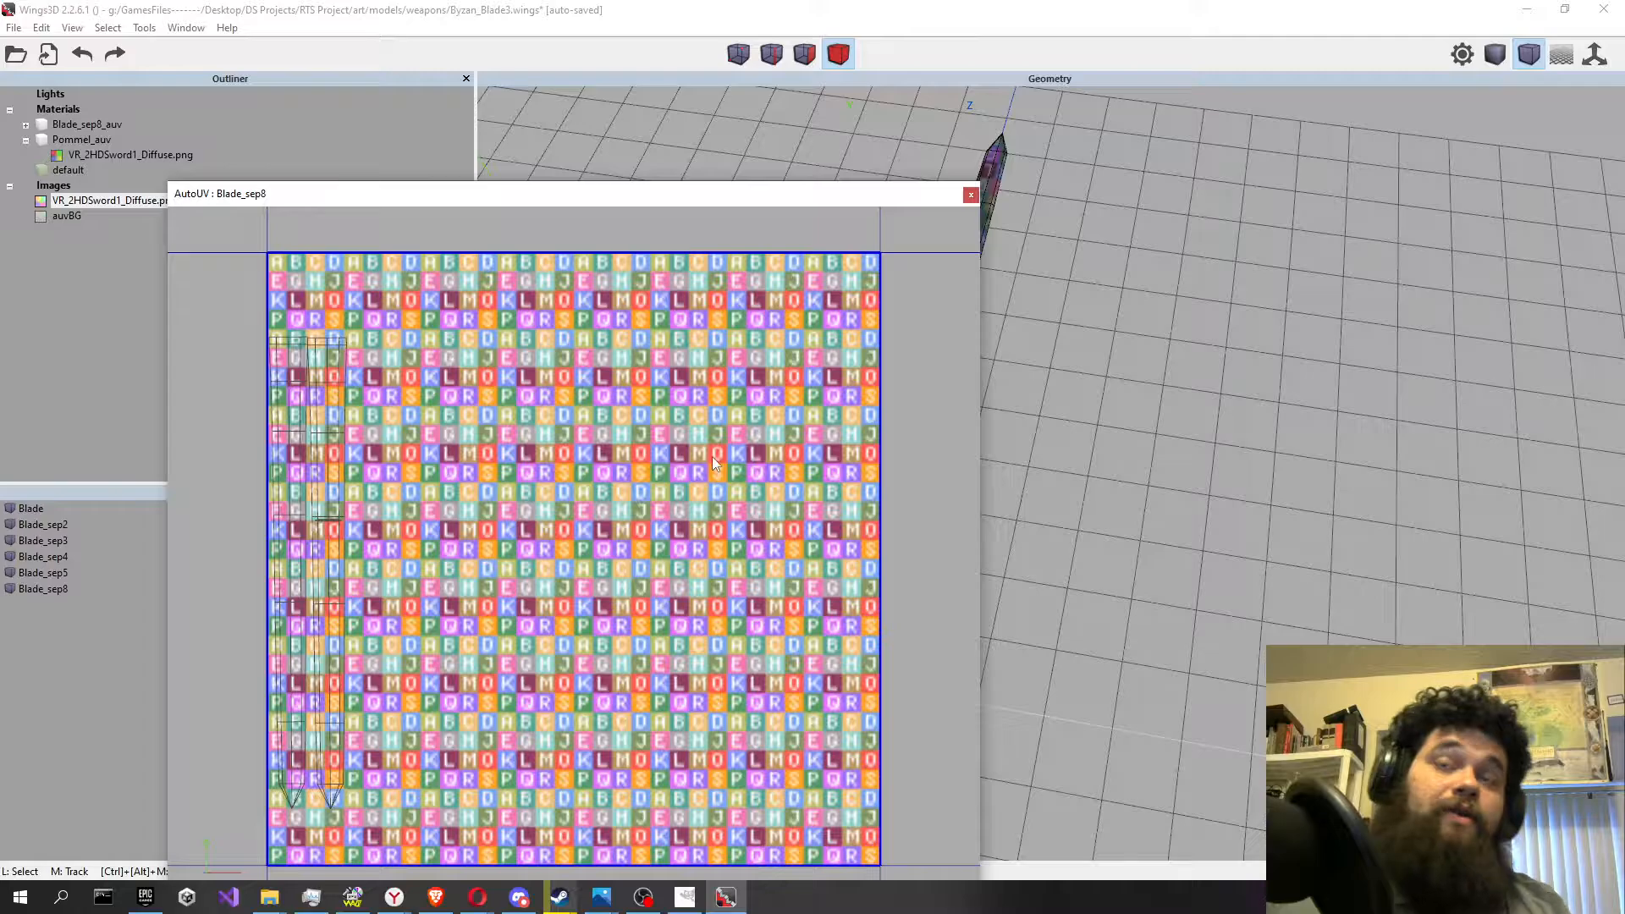
pyautogui.click(970, 195)
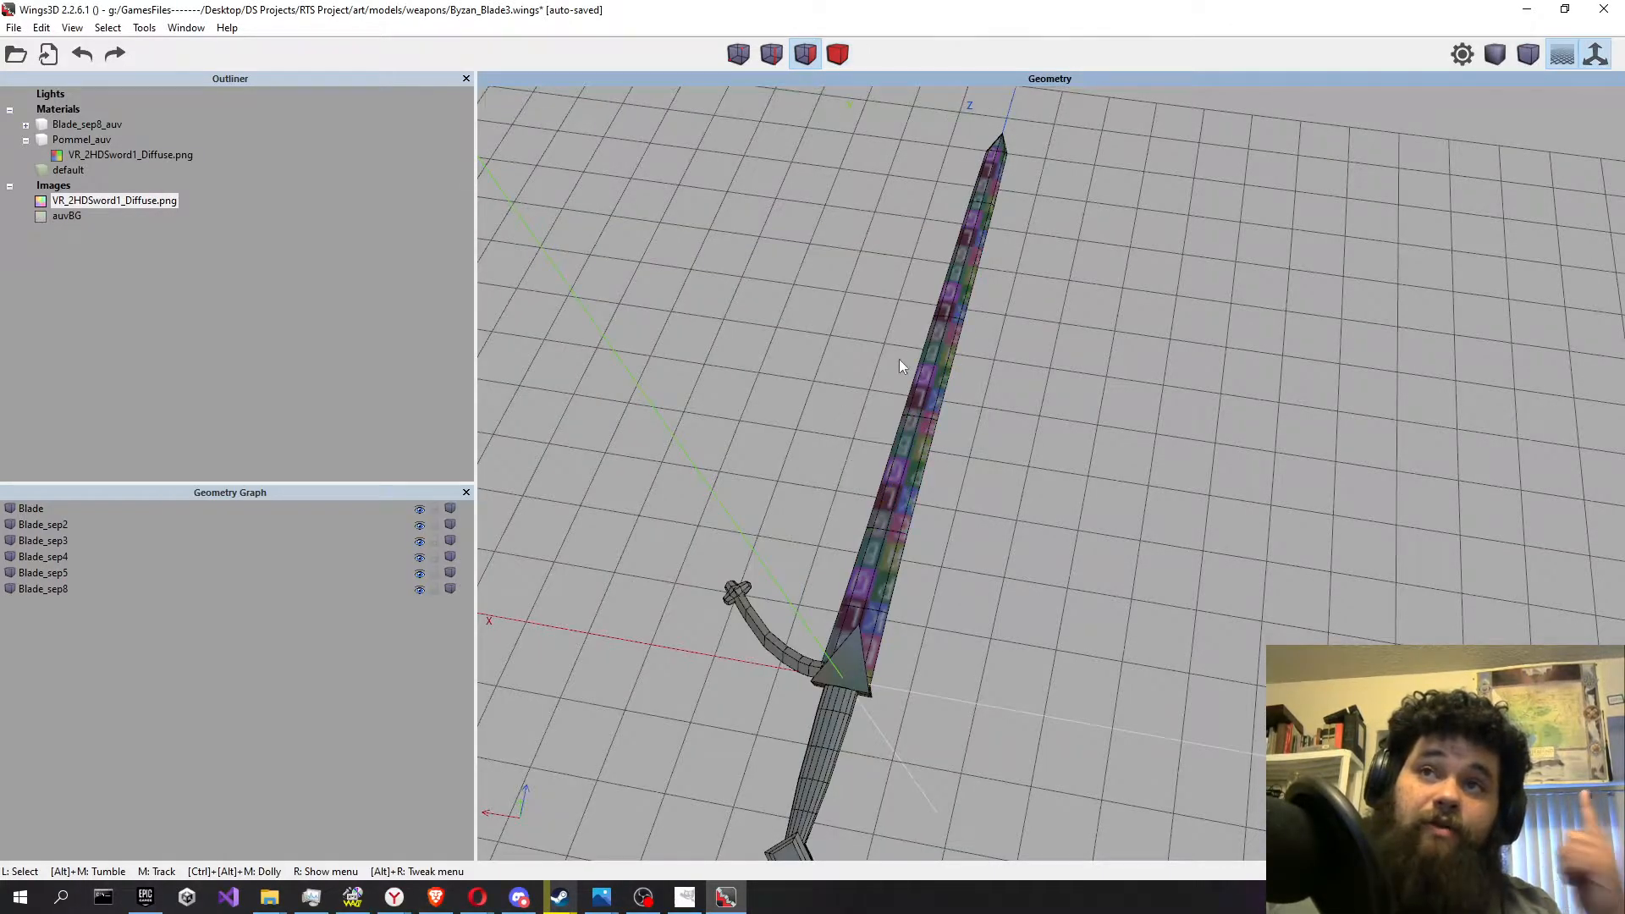
# Select the triangular guard piece at the blade's base as a whole body and open it for UV mapping.
pyautogui.click(837, 56)
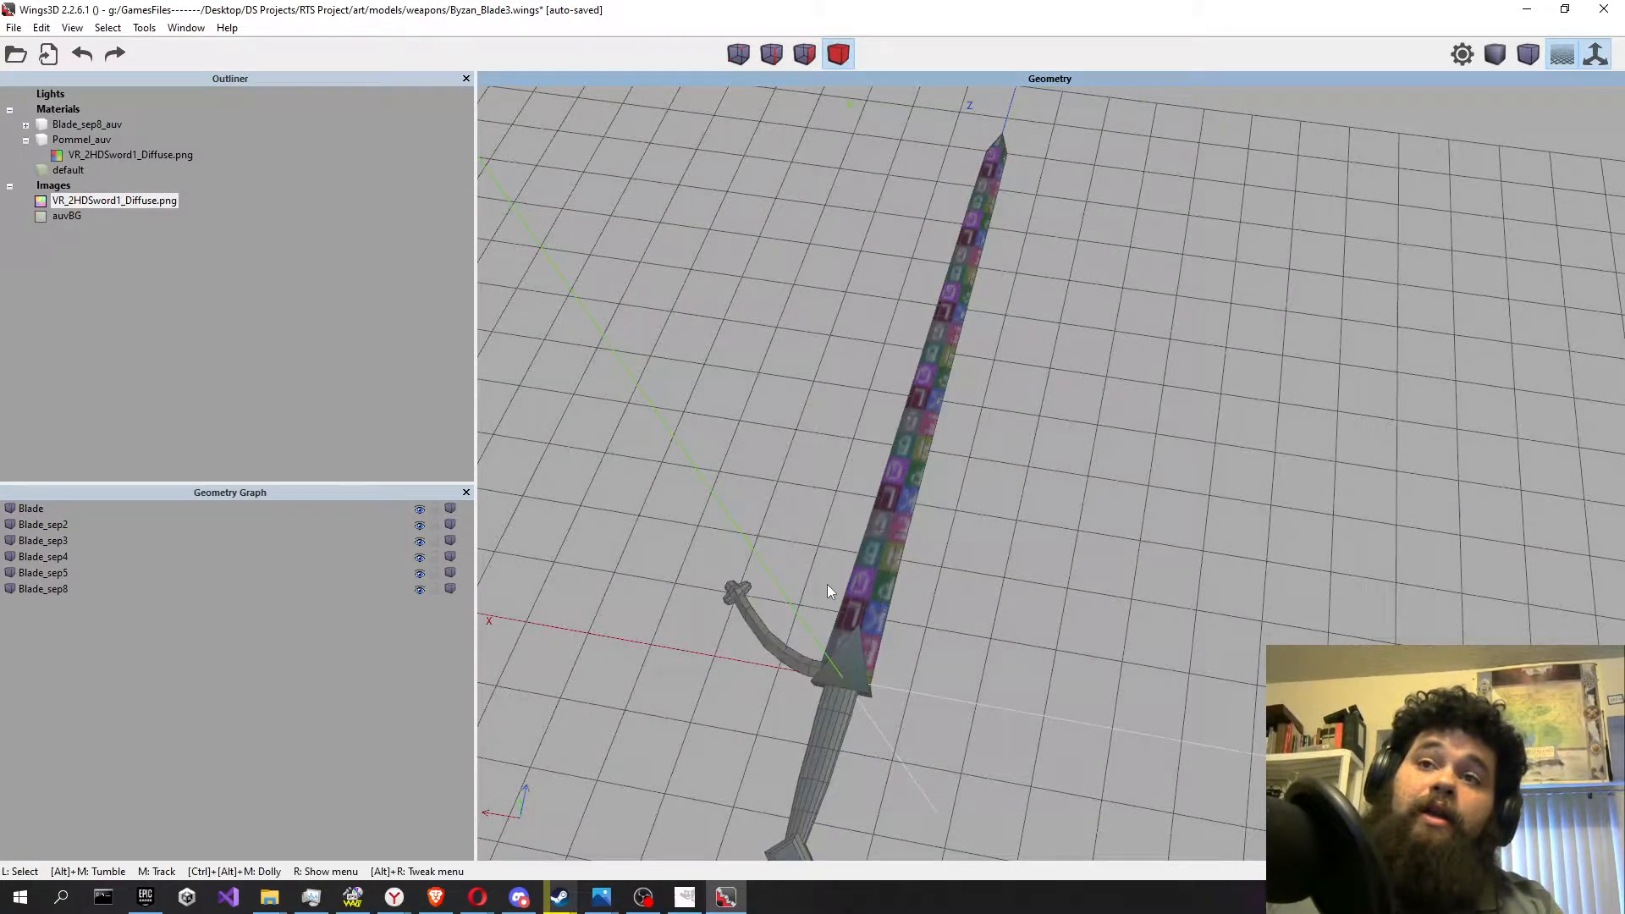
pyautogui.click(853, 677)
pyautogui.rightClick(845, 272)
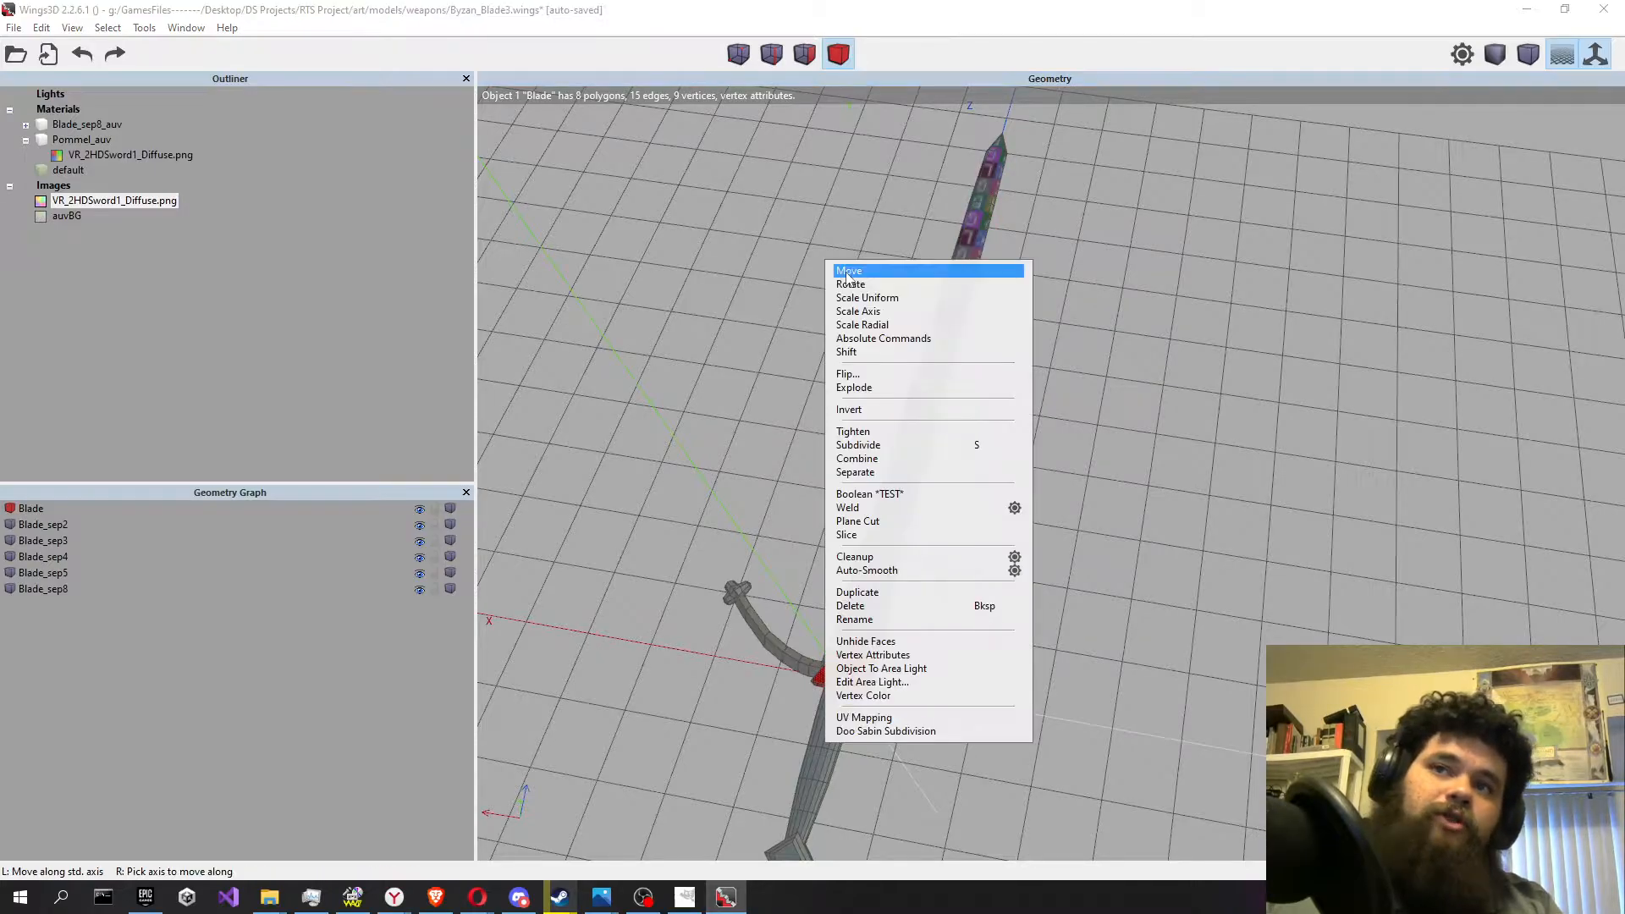
pyautogui.click(882, 719)
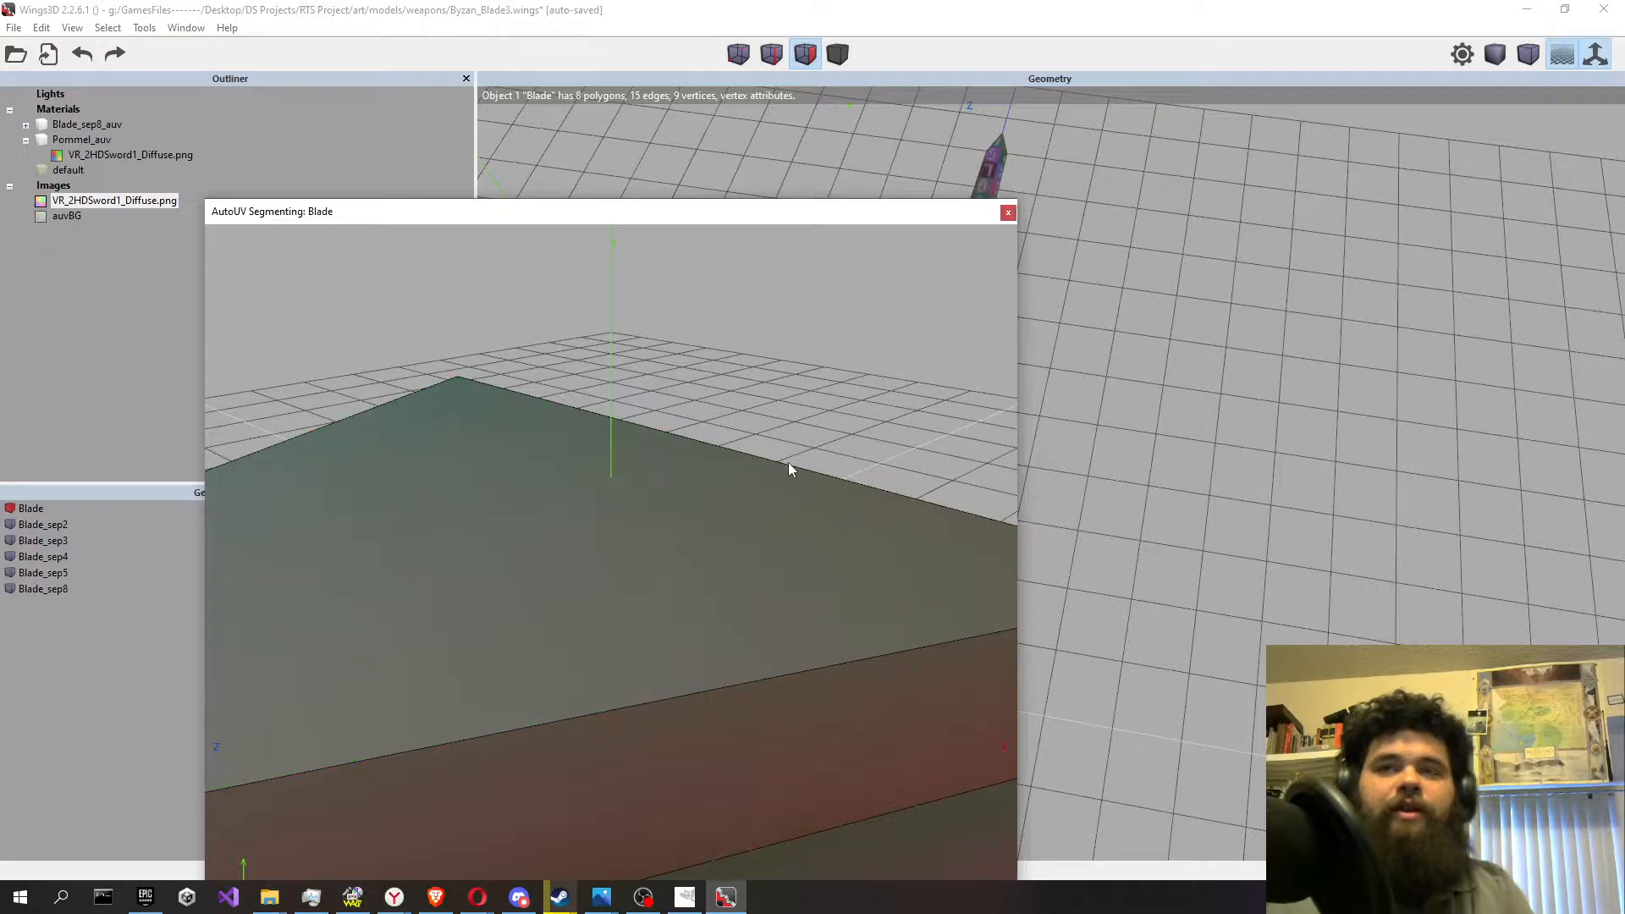
# Select the three outline edges of the guard piece's upper triangular face and the three of its lower face.
pyautogui.click(772, 54)
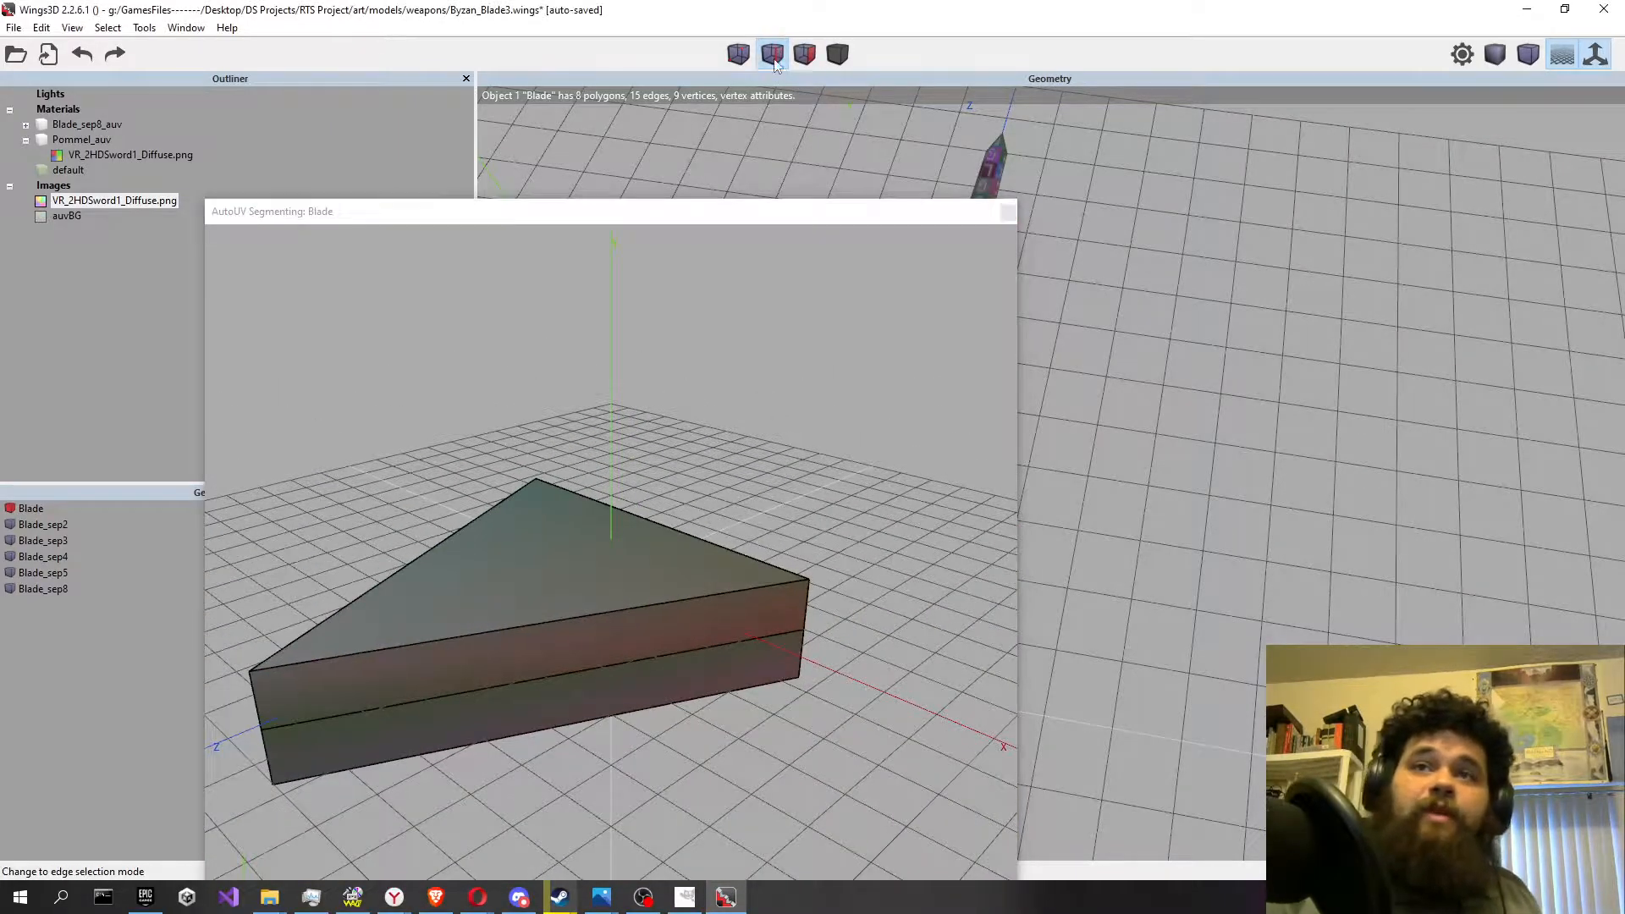
pyautogui.click(680, 614)
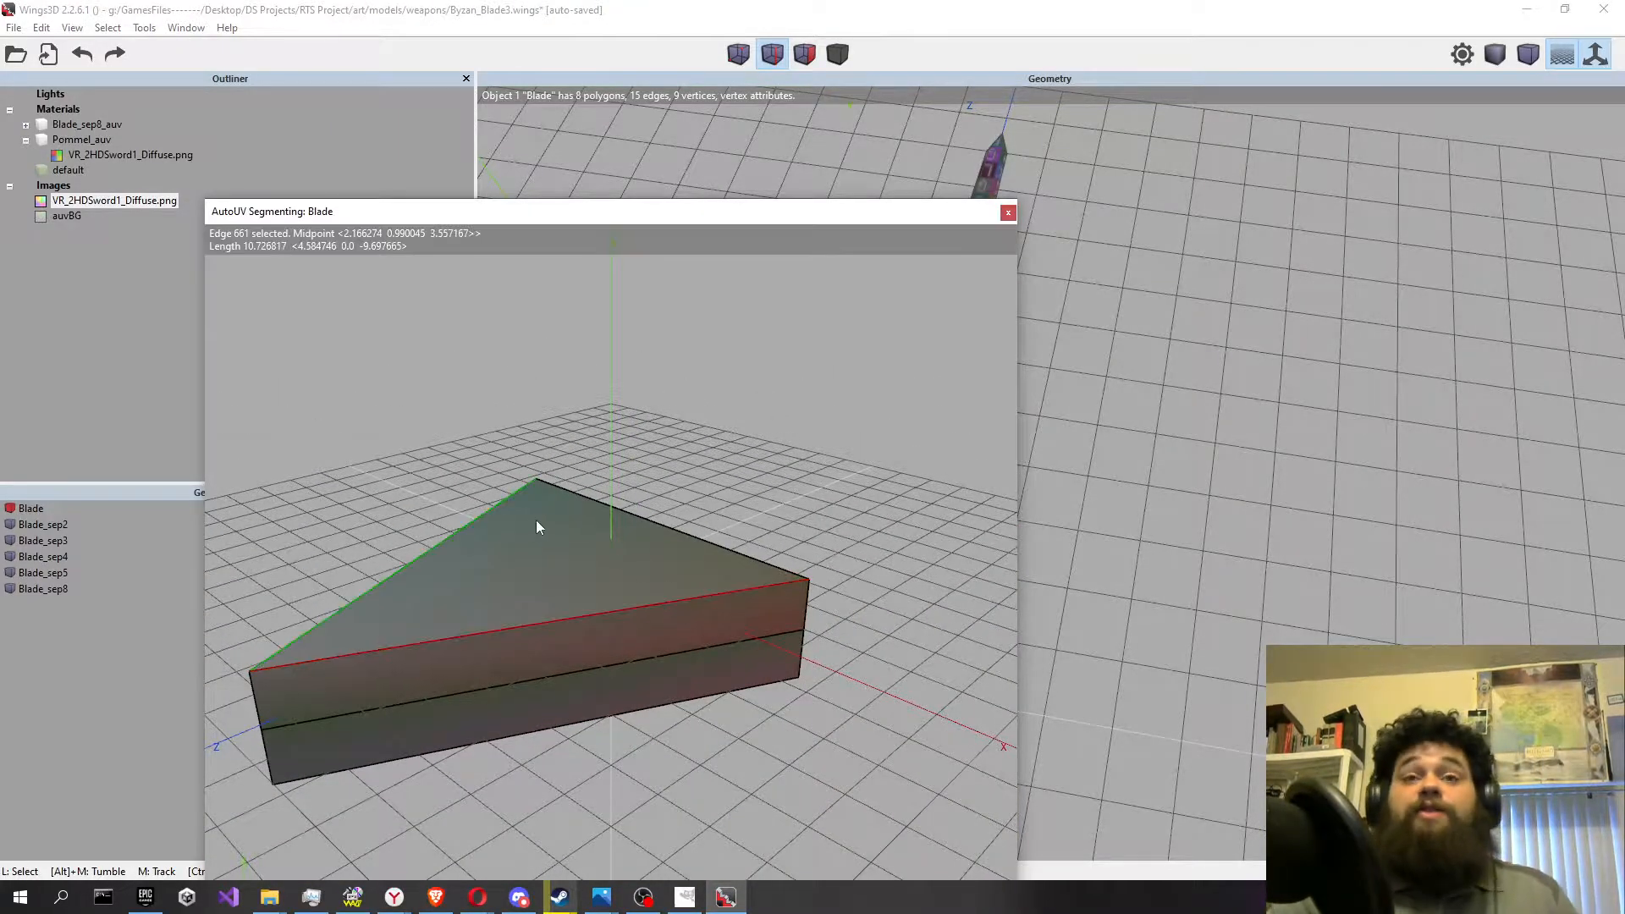
pyautogui.click(525, 523)
pyautogui.click(591, 498)
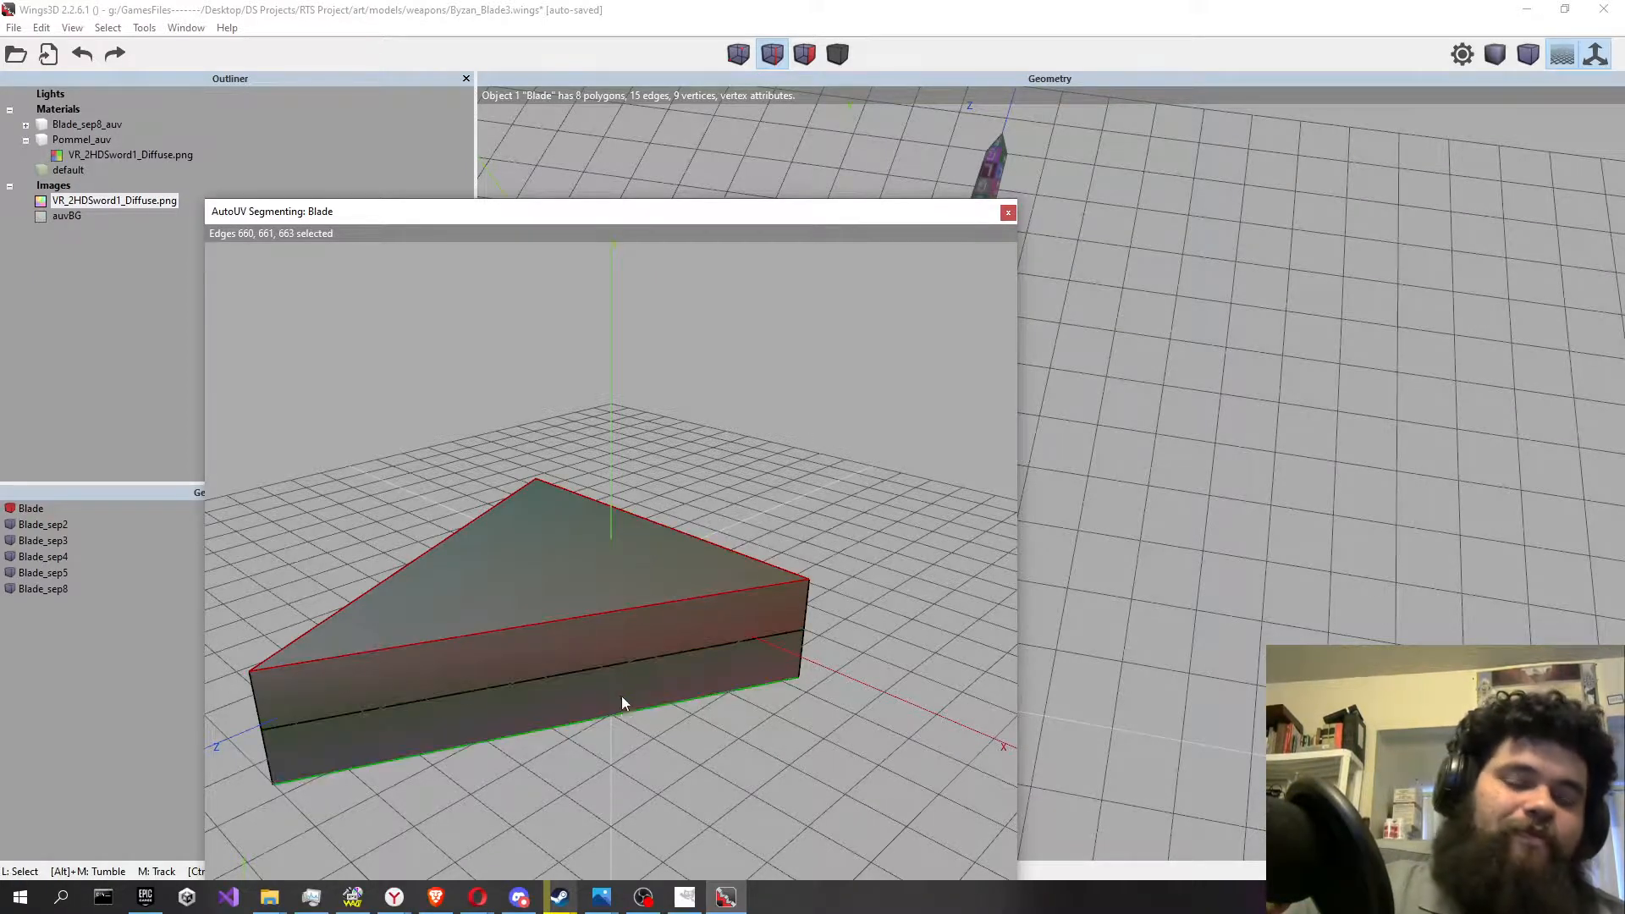
pyautogui.keyDown('alt'); pyautogui.moveTo(621, 696); pyautogui.dragTo(628, 580, button='middle'); pyautogui.keyUp('alt')
pyautogui.click(628, 580)
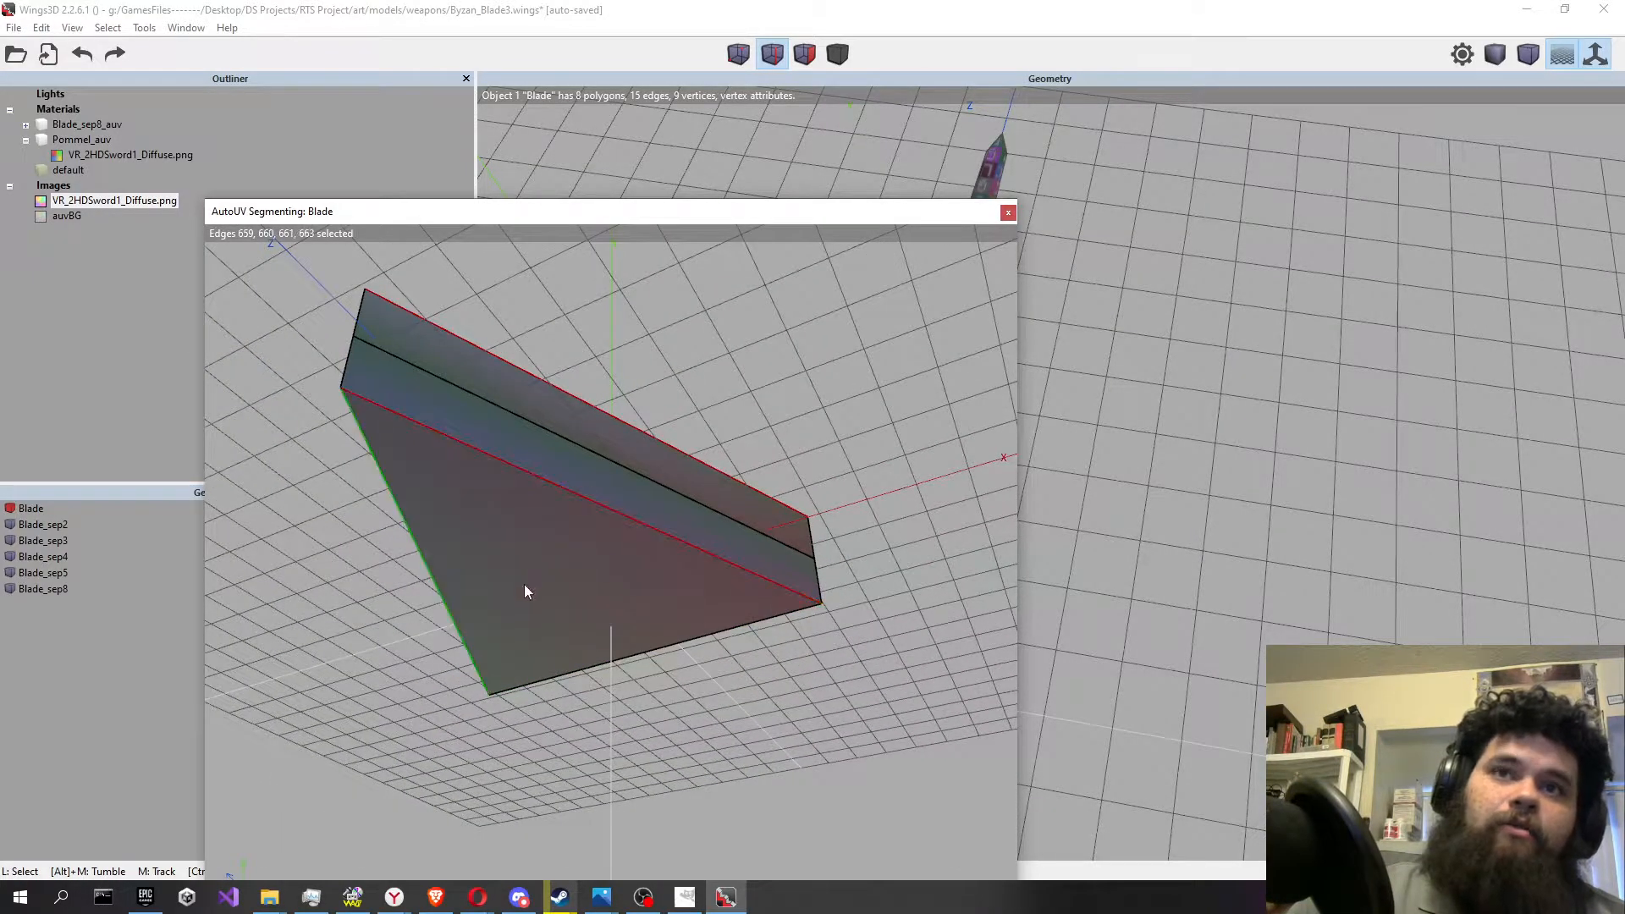
pyautogui.click(495, 616)
pyautogui.click(602, 645)
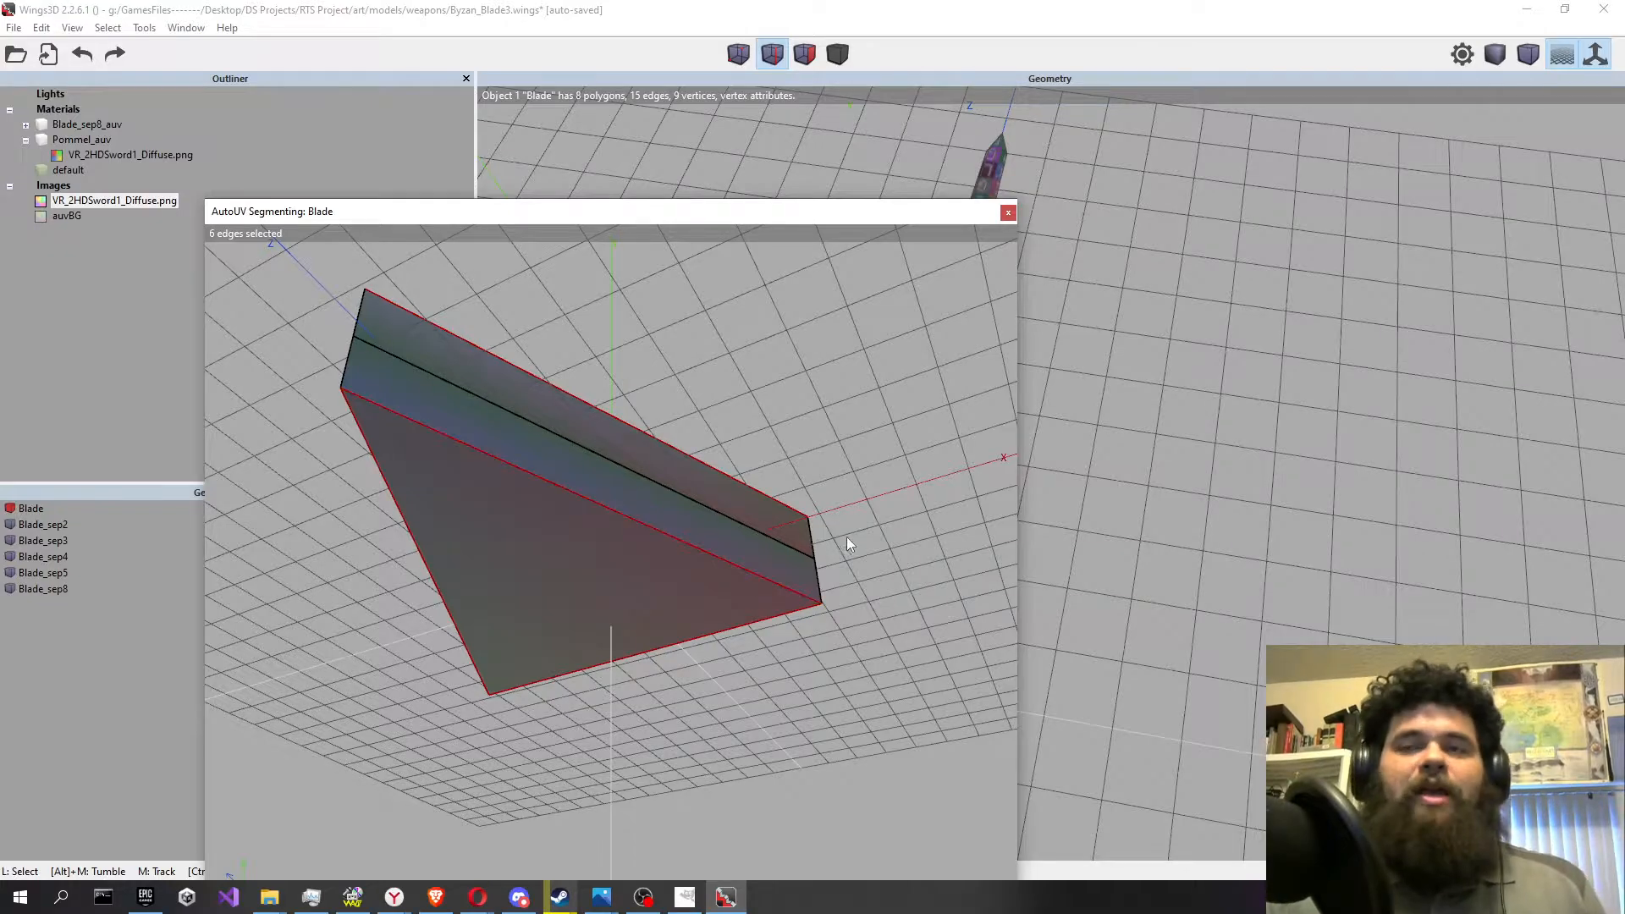
# Add the two vertical edges at one corner to the selection, mark the selected edges for cut and deselect them.
pyautogui.click(809, 532)
pyautogui.click(816, 579)
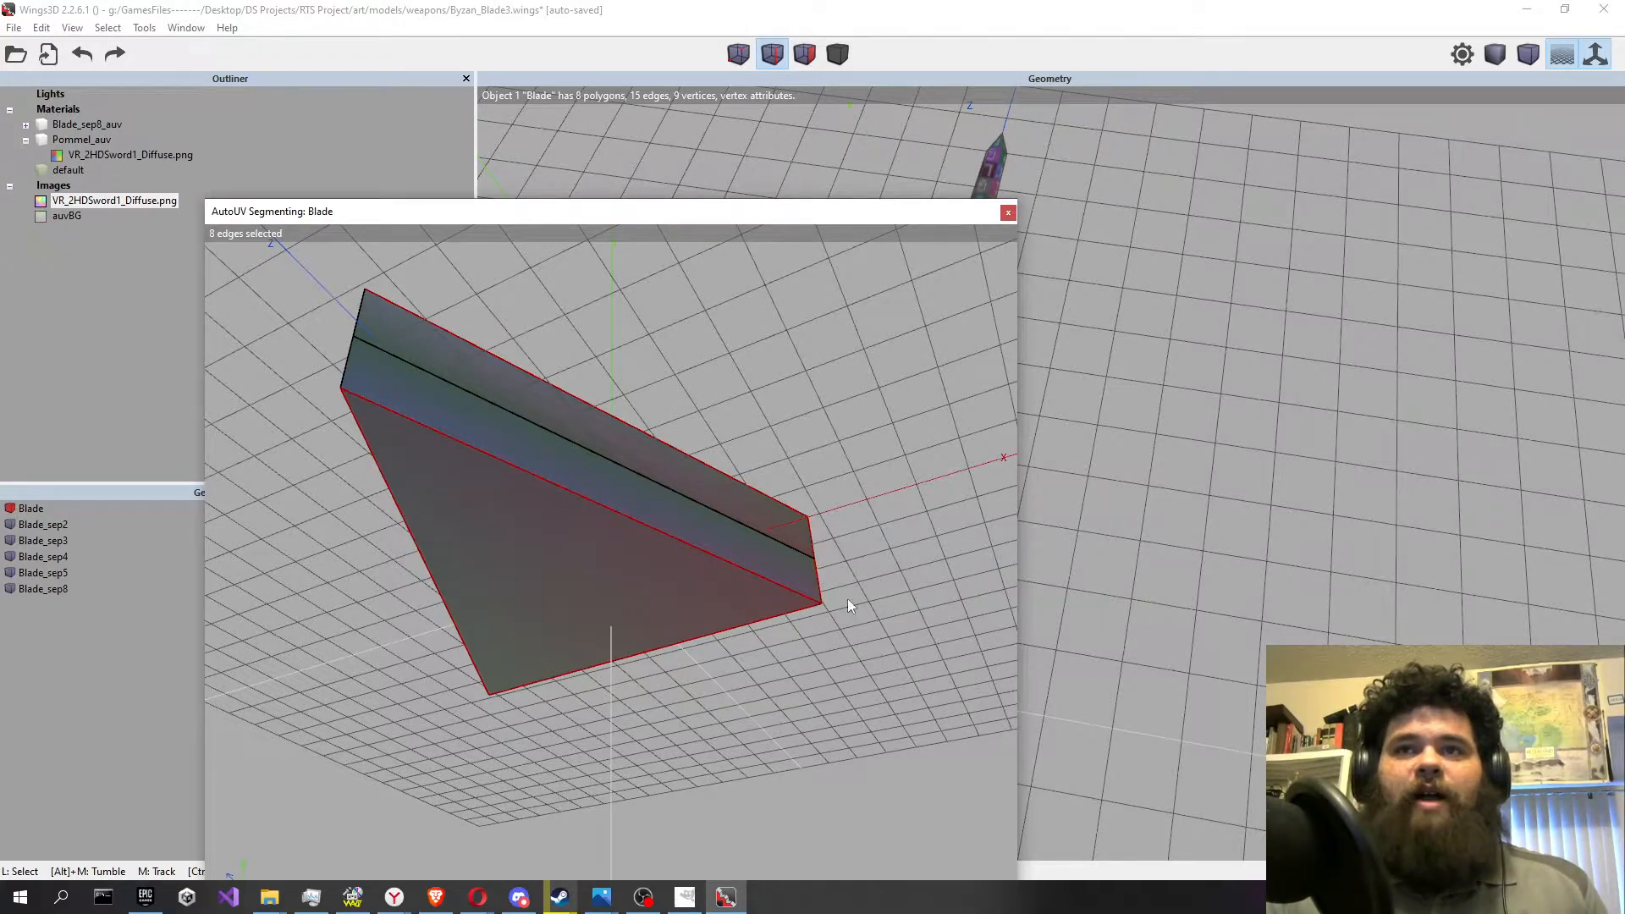
pyautogui.keyDown('alt'); pyautogui.moveTo(858, 477); pyautogui.dragTo(914, 500, button='middle'); pyautogui.keyUp('alt')
pyautogui.keyDown('alt'); pyautogui.moveTo(664, 544); pyautogui.dragTo(662, 531, button='middle'); pyautogui.keyUp('alt')
pyautogui.keyDown('alt'); pyautogui.moveTo(633, 613); pyautogui.dragTo(644, 515, button='middle'); pyautogui.keyUp('alt')
pyautogui.keyDown('alt'); pyautogui.moveTo(707, 695); pyautogui.dragTo(613, 628, button='middle'); pyautogui.keyUp('alt')
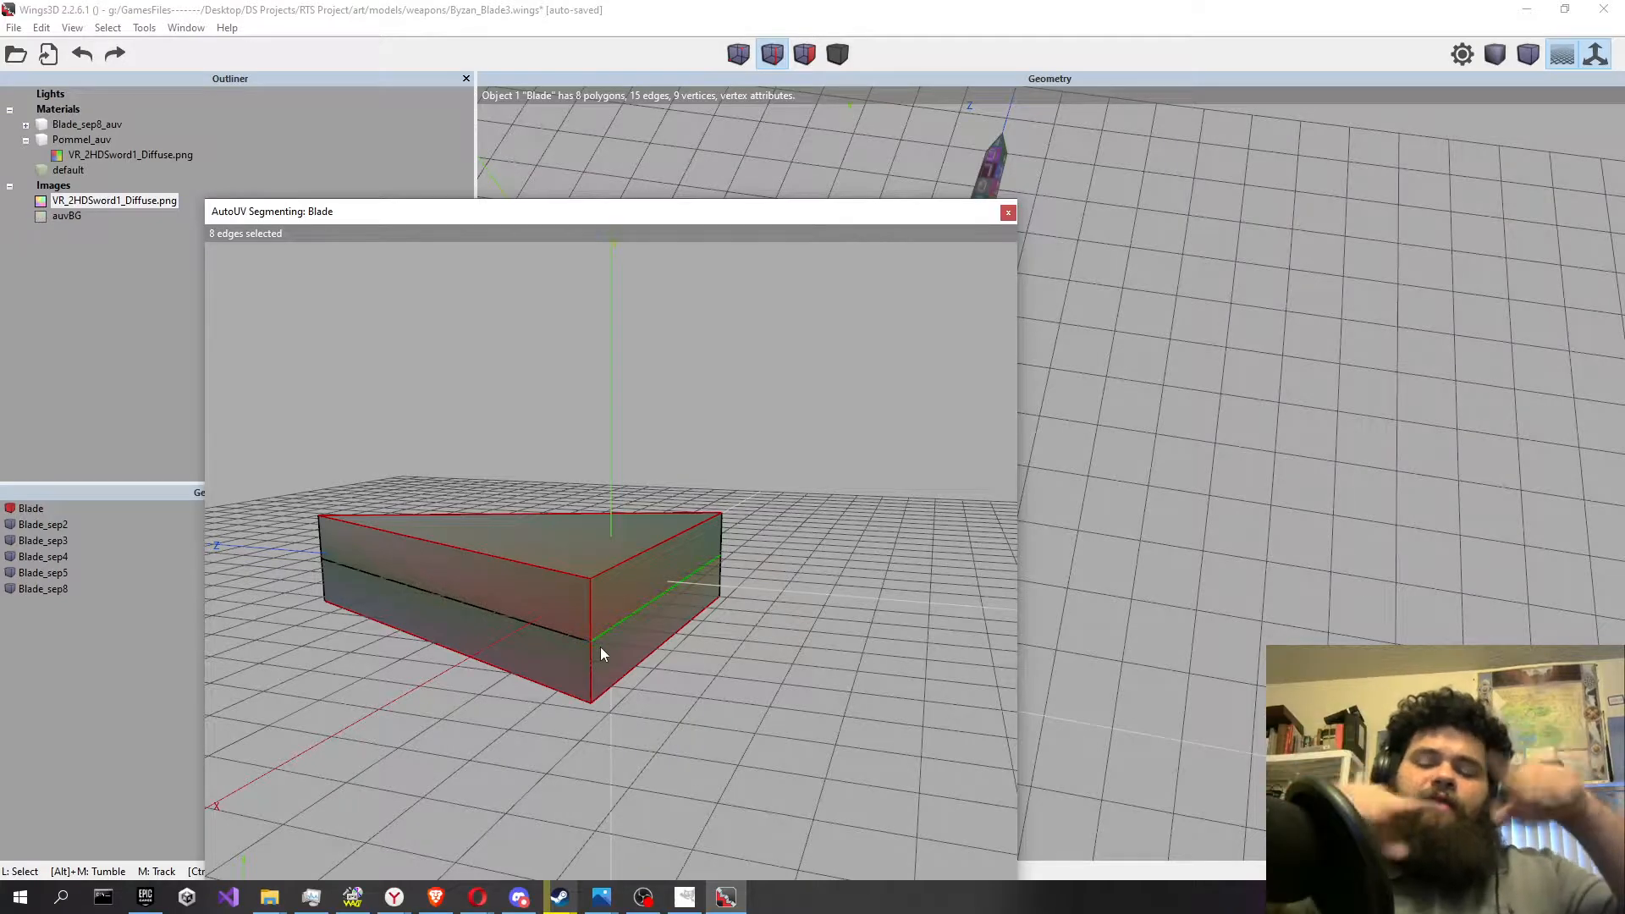
pyautogui.rightClick(619, 428)
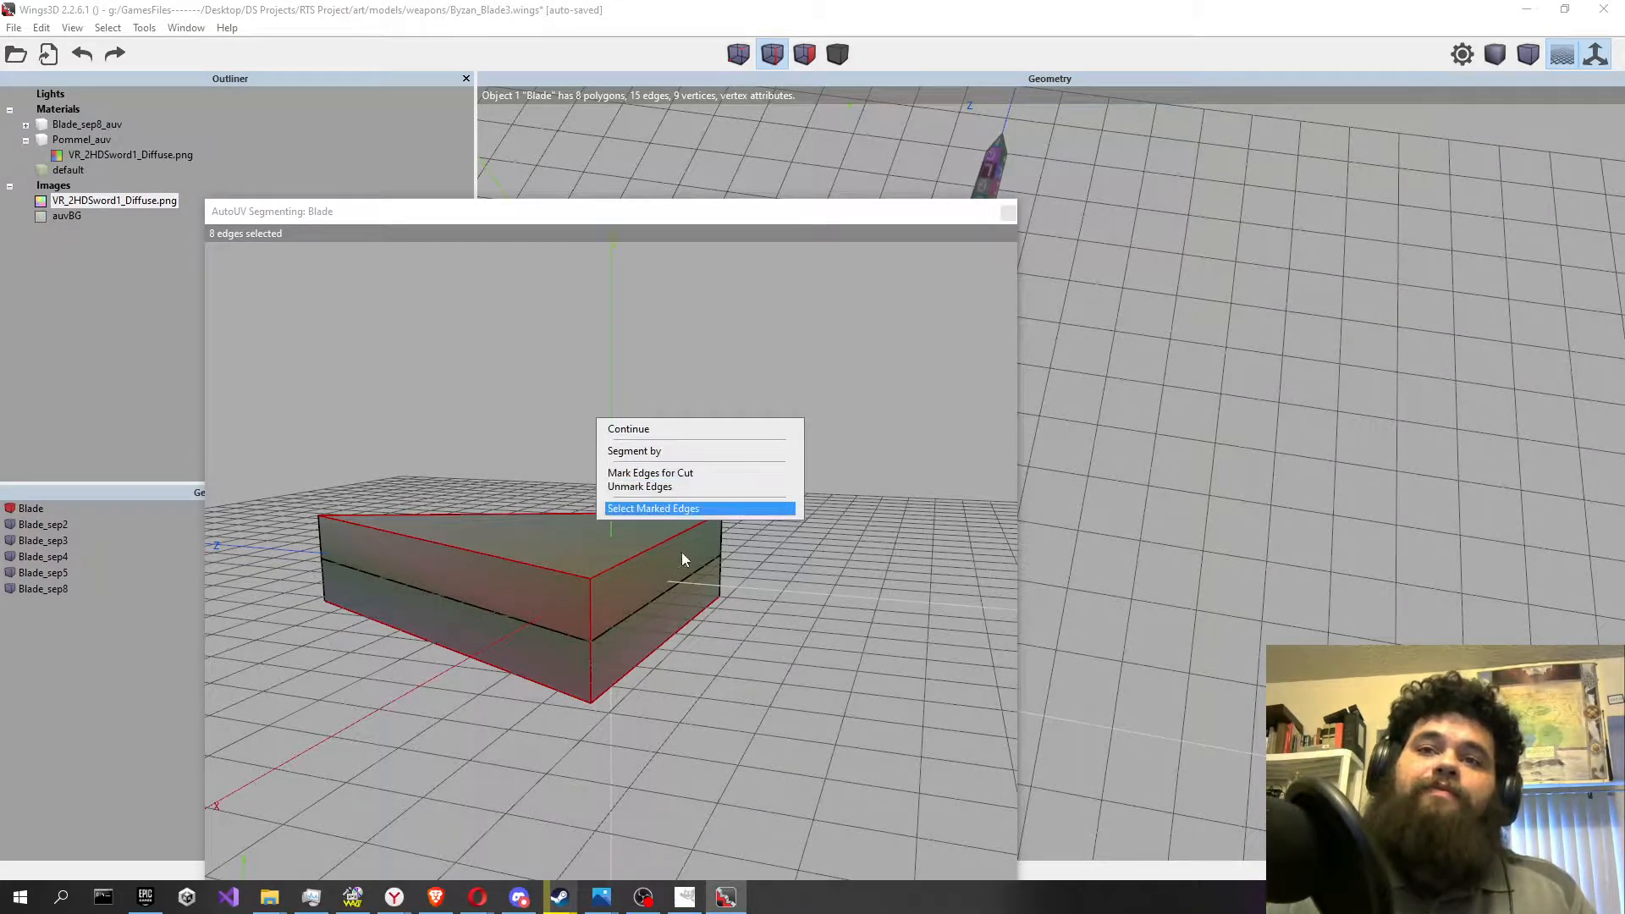
pyautogui.click(691, 480)
pyautogui.scroll(-3, 522, 471)
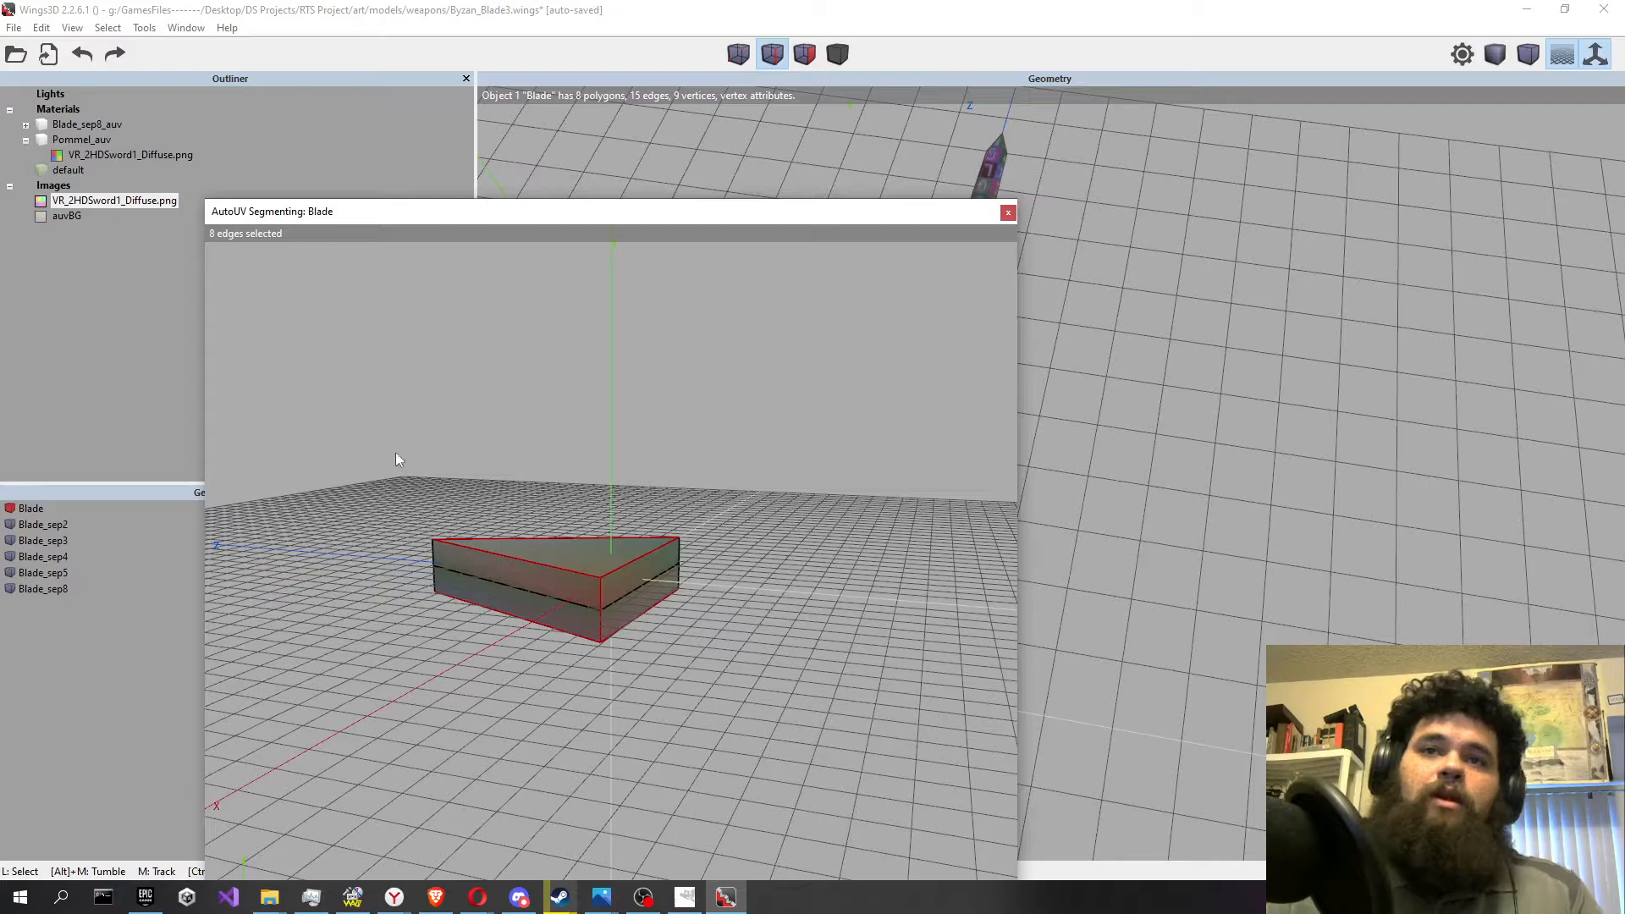
pyautogui.click(809, 613)
# Continue from segmenting and create the guard piece's UV charts with Unfolding.
pyautogui.keyDown('alt'); pyautogui.moveTo(656, 439); pyautogui.dragTo(646, 377, button='middle'); pyautogui.keyUp('alt')
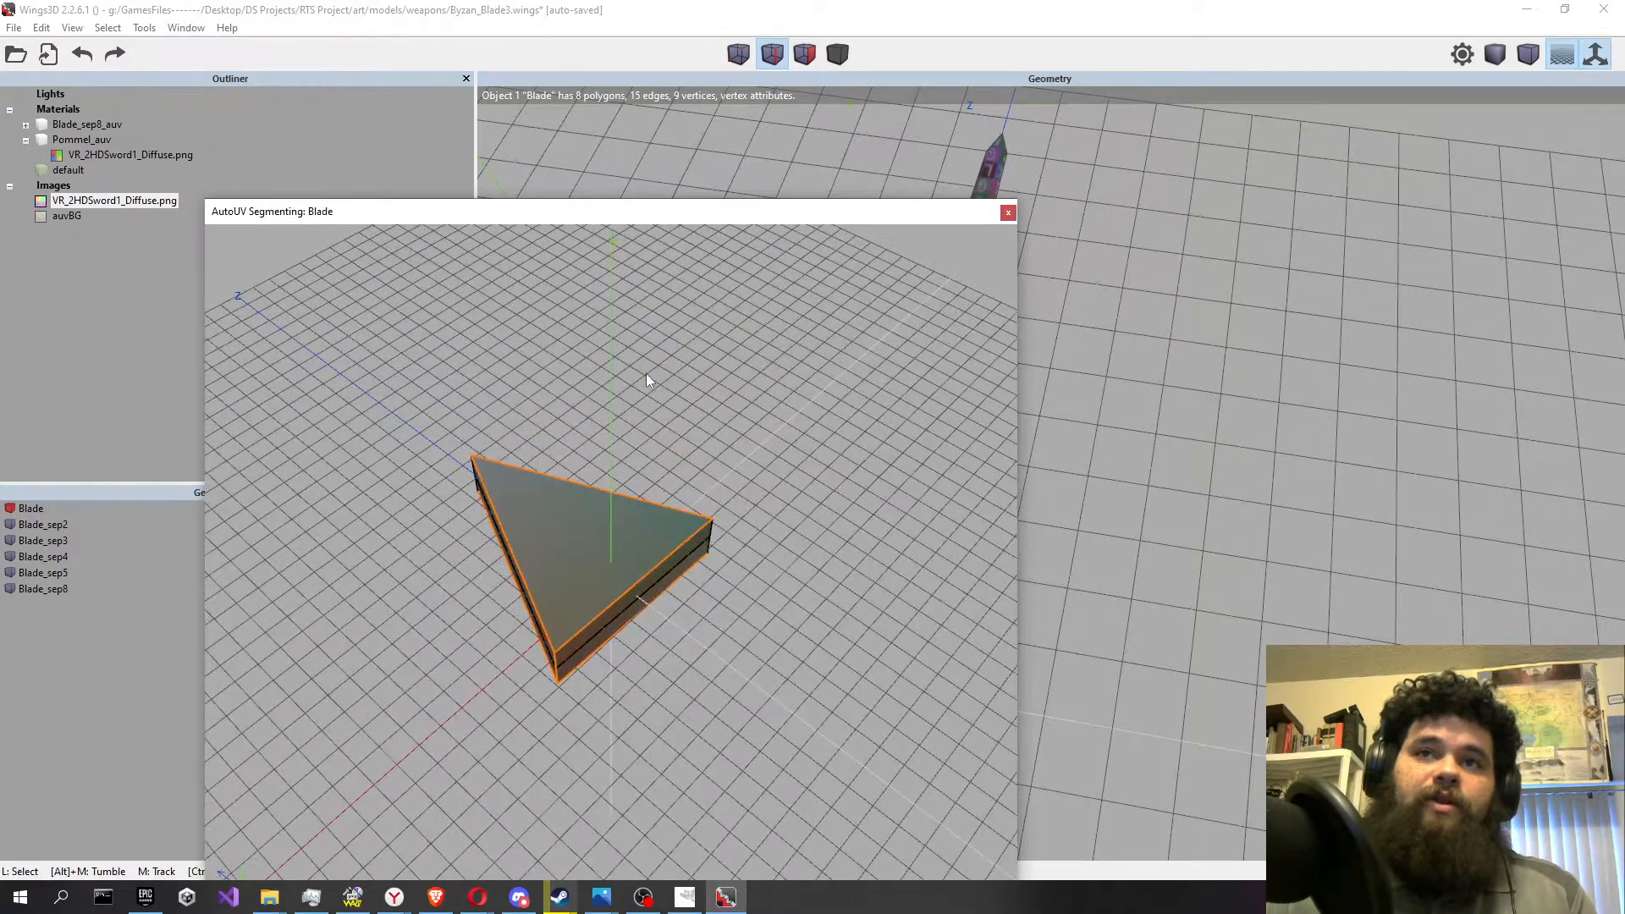
pyautogui.rightClick(645, 377)
pyautogui.click(668, 376)
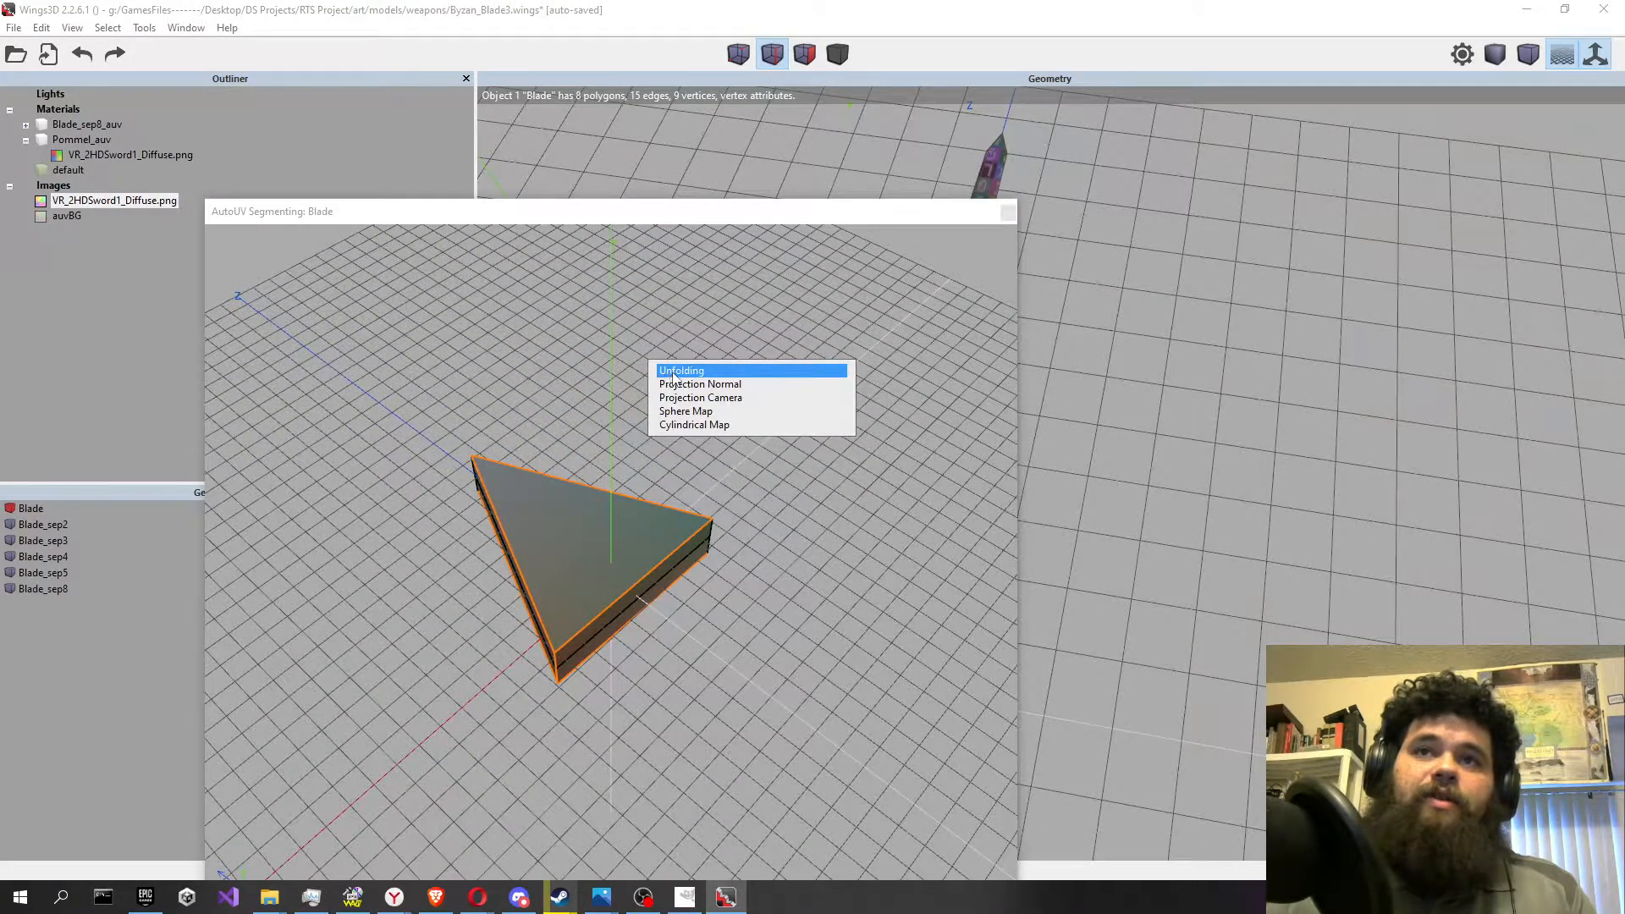
pyautogui.click(674, 376)
# Move only the long strip chart of the guard's sides straight up to the upper edge of the texture.
pyautogui.click(619, 857)
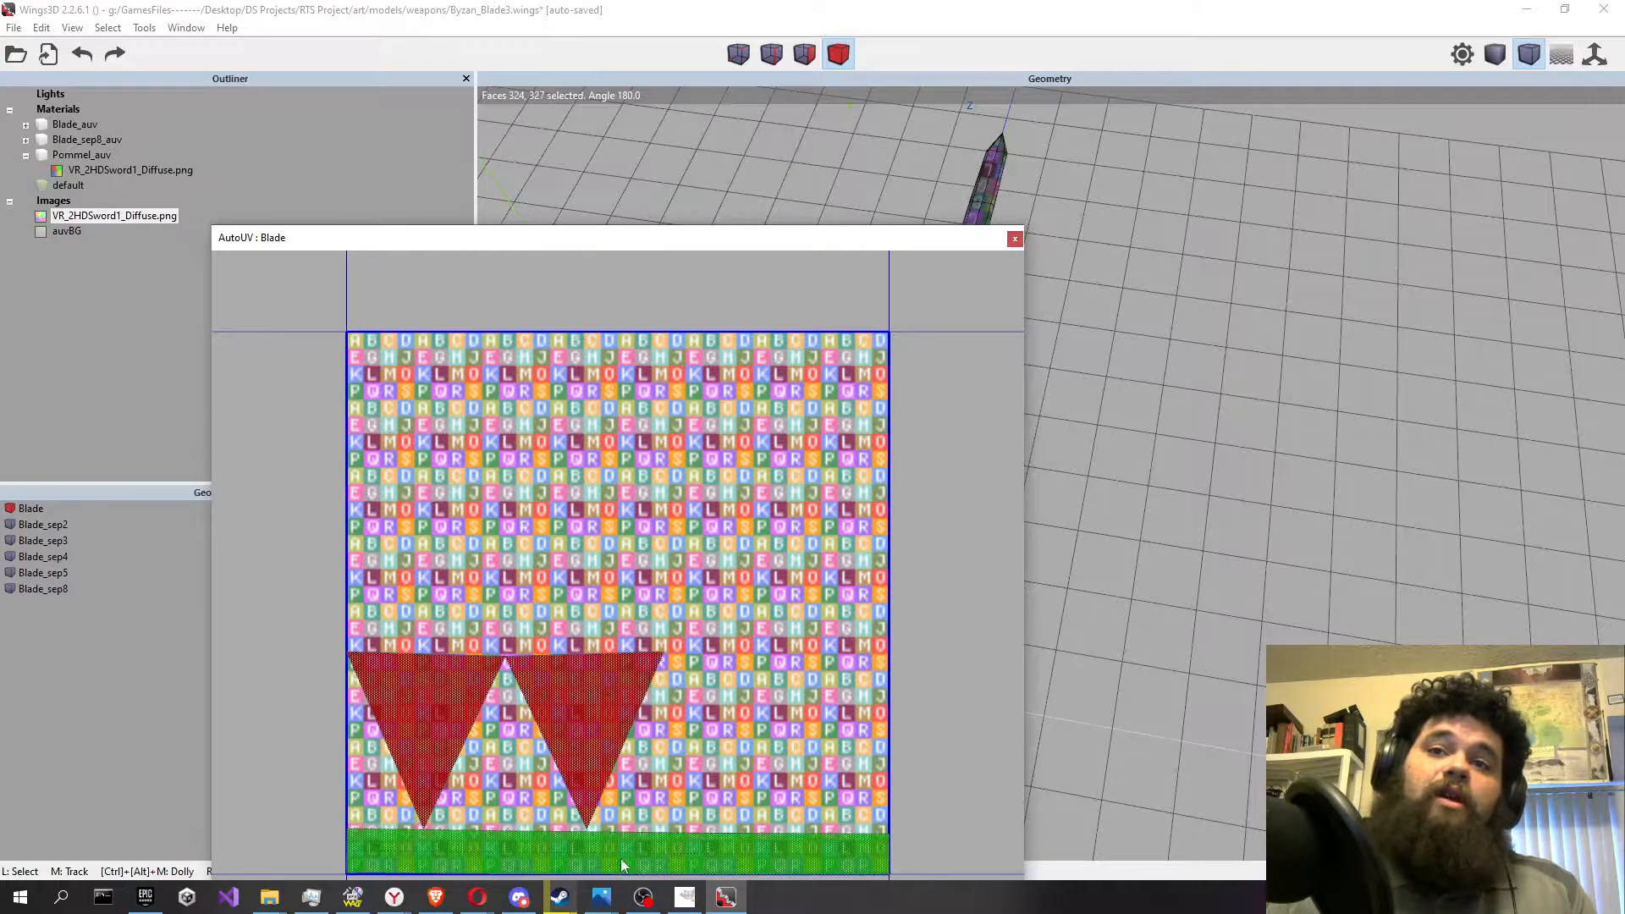
pyautogui.click(445, 714)
pyautogui.click(532, 694)
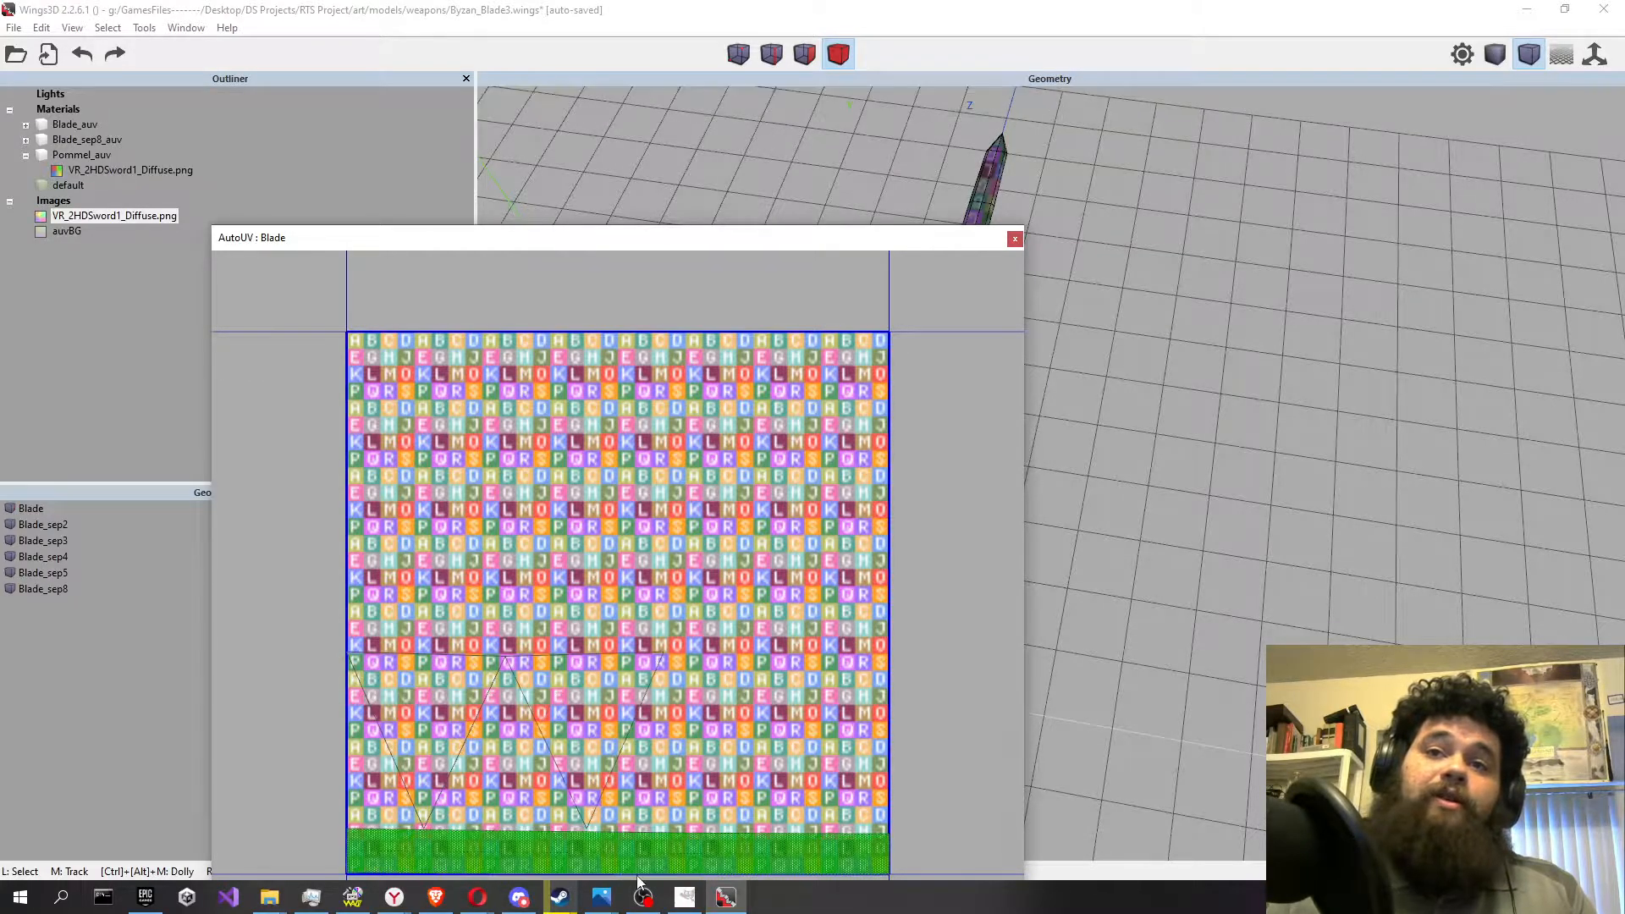
pyautogui.press('m')
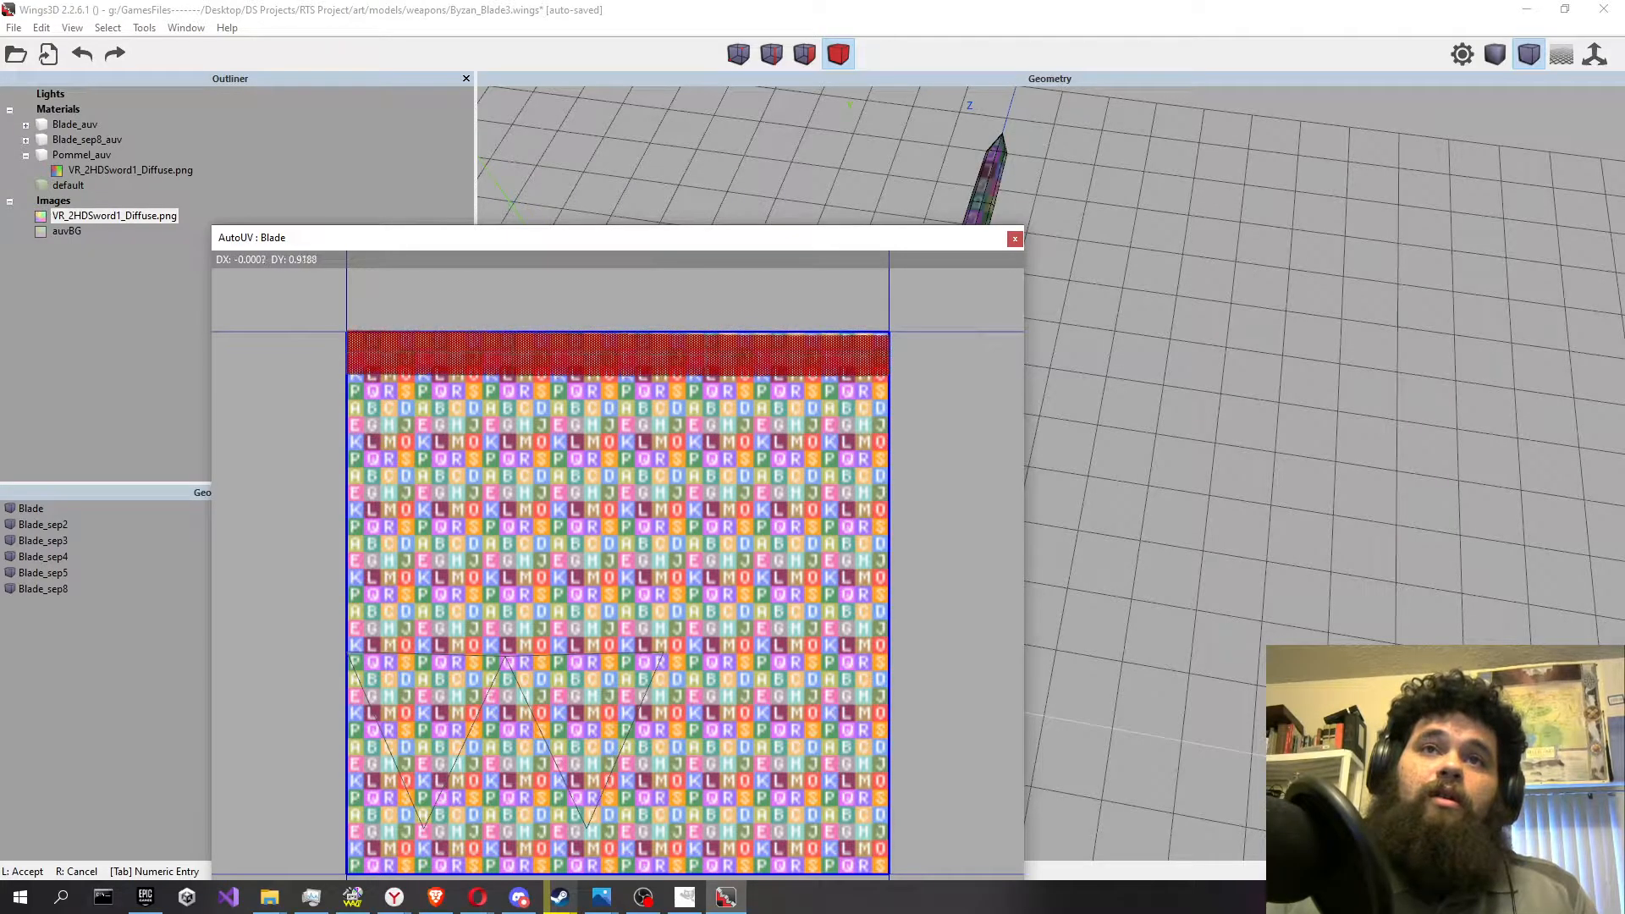
pyautogui.click(647, 863)
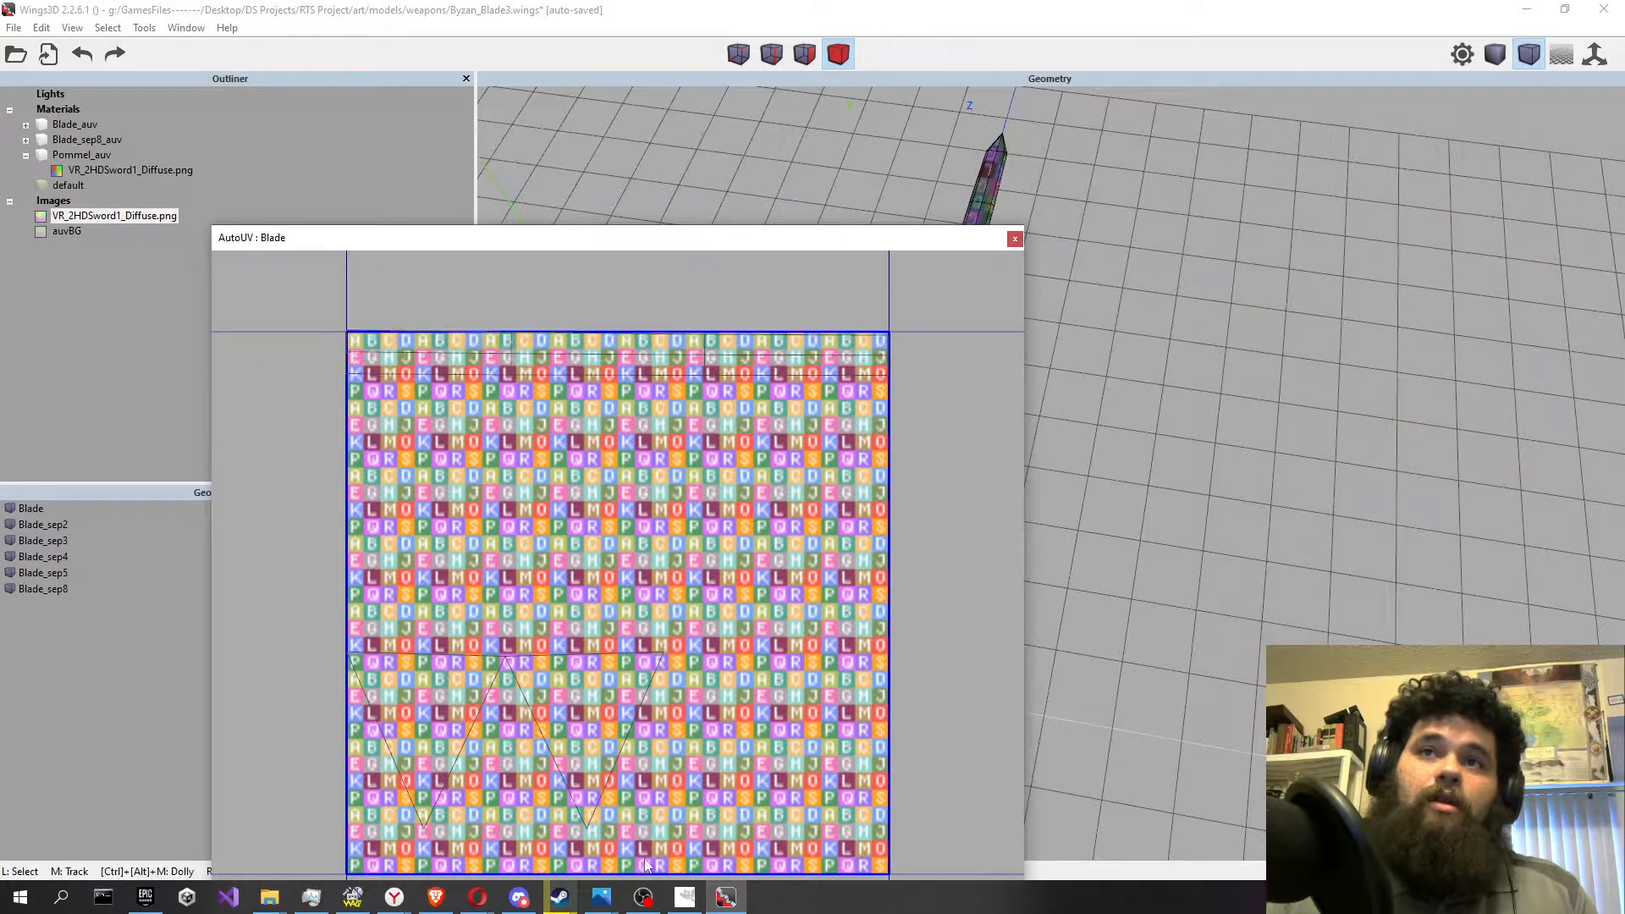
# Flip the first triangular chart horizontally and move it sideways onto the second triangular chart.
pyautogui.click(444, 723)
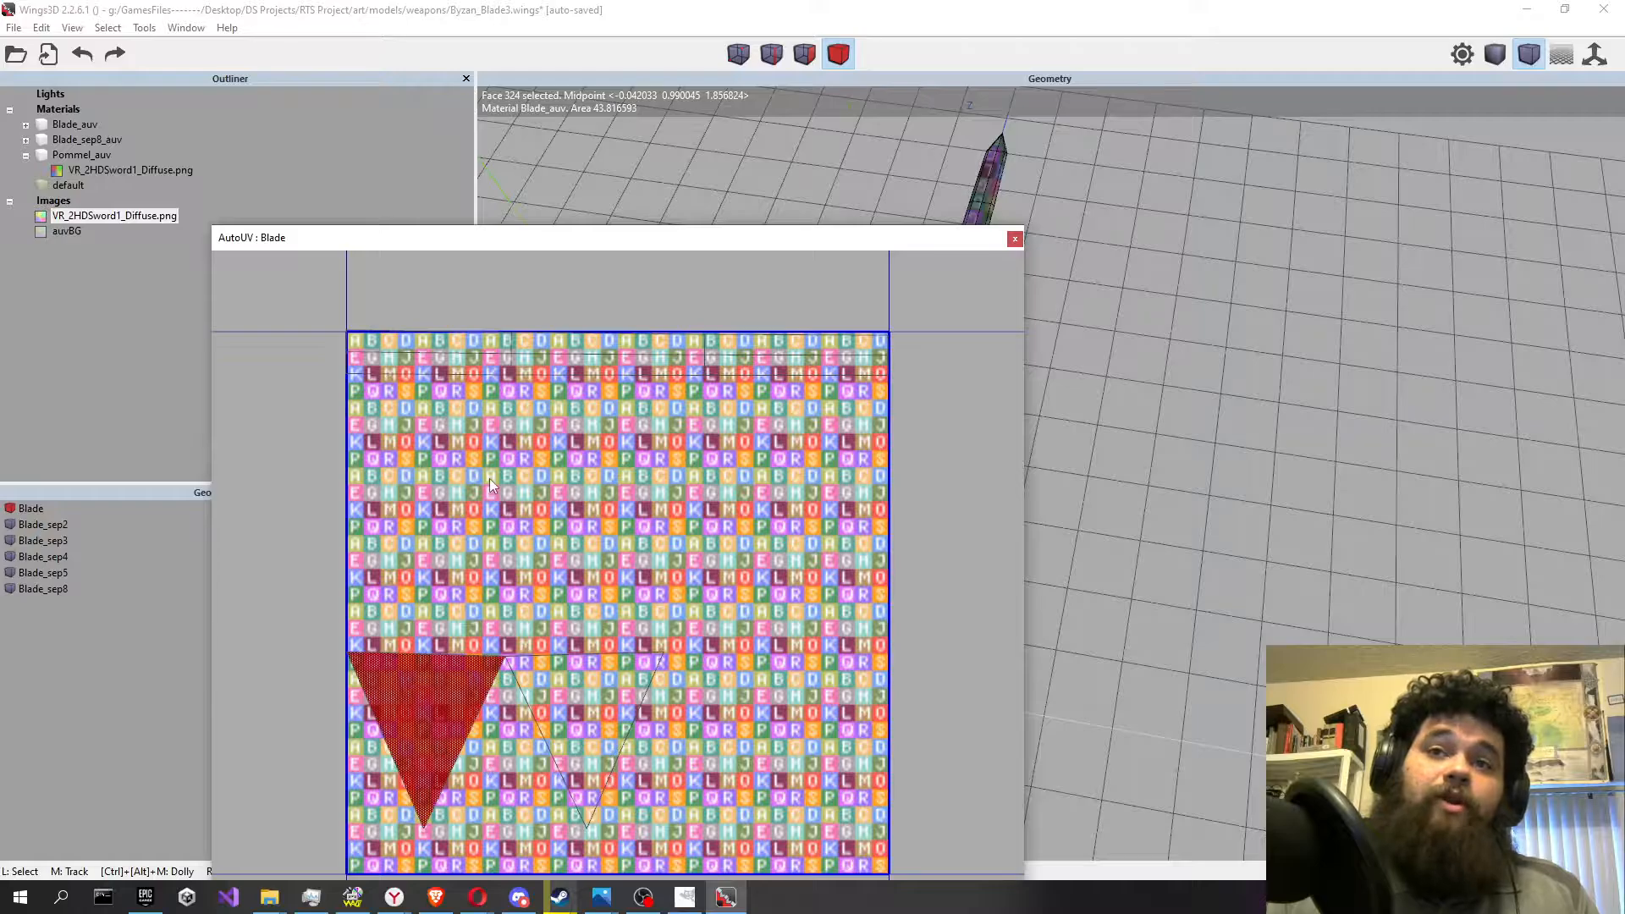
pyautogui.click(567, 681)
pyautogui.scroll(1, 461, 673)
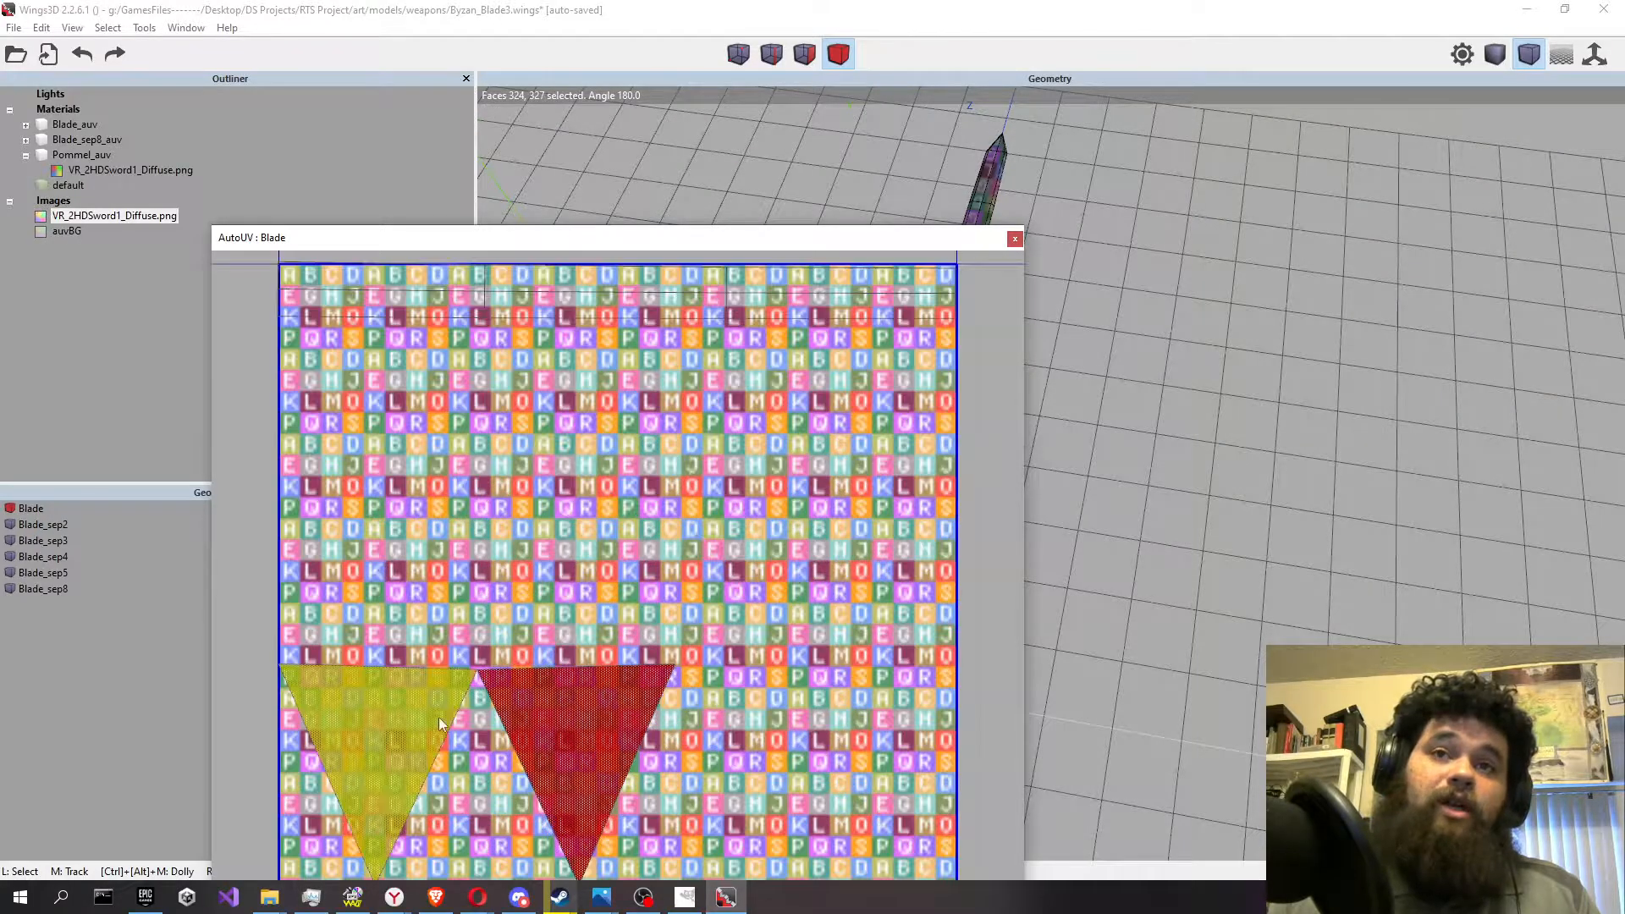
pyautogui.click(439, 723)
pyautogui.click(399, 708)
pyautogui.click(551, 719)
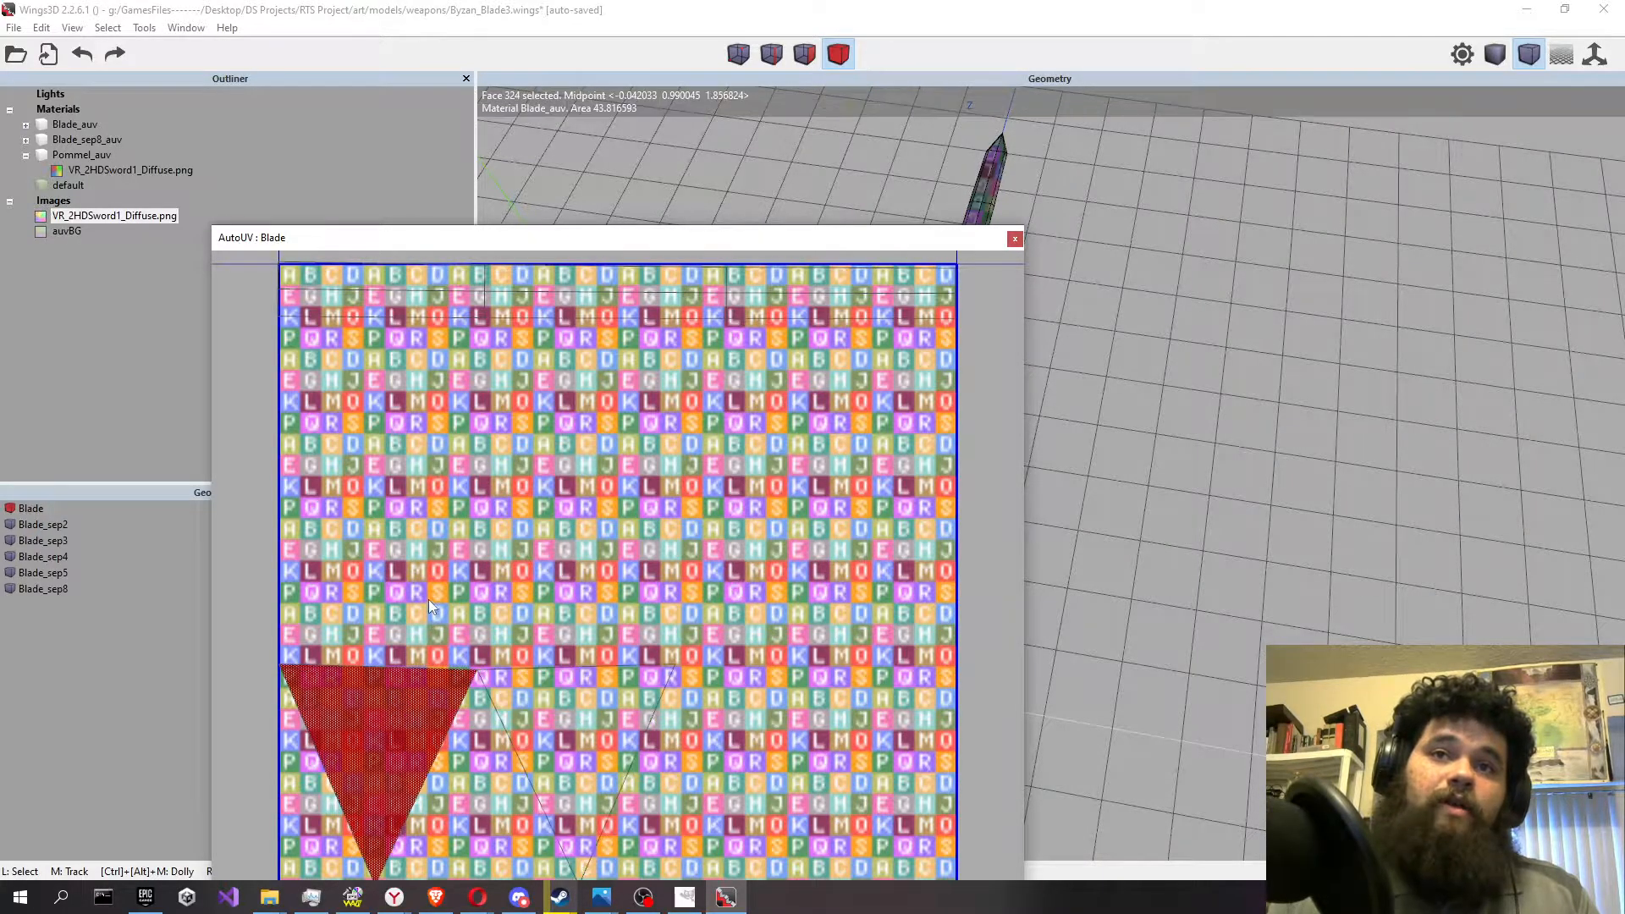
pyautogui.rightClick(429, 601)
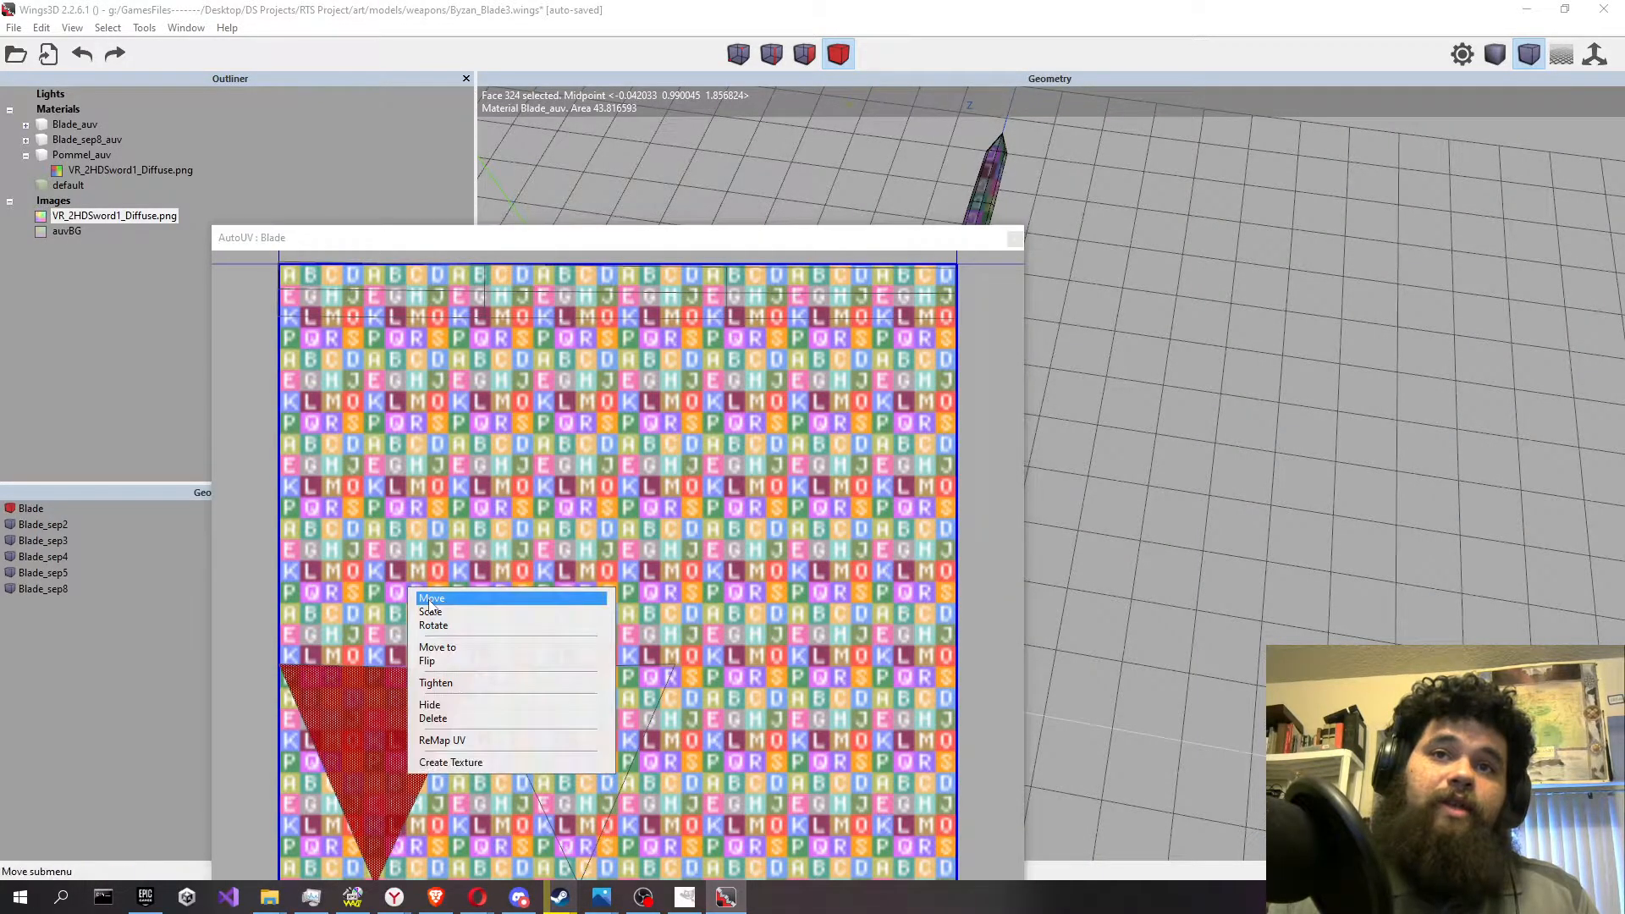
pyautogui.click(439, 661)
pyautogui.click(441, 675)
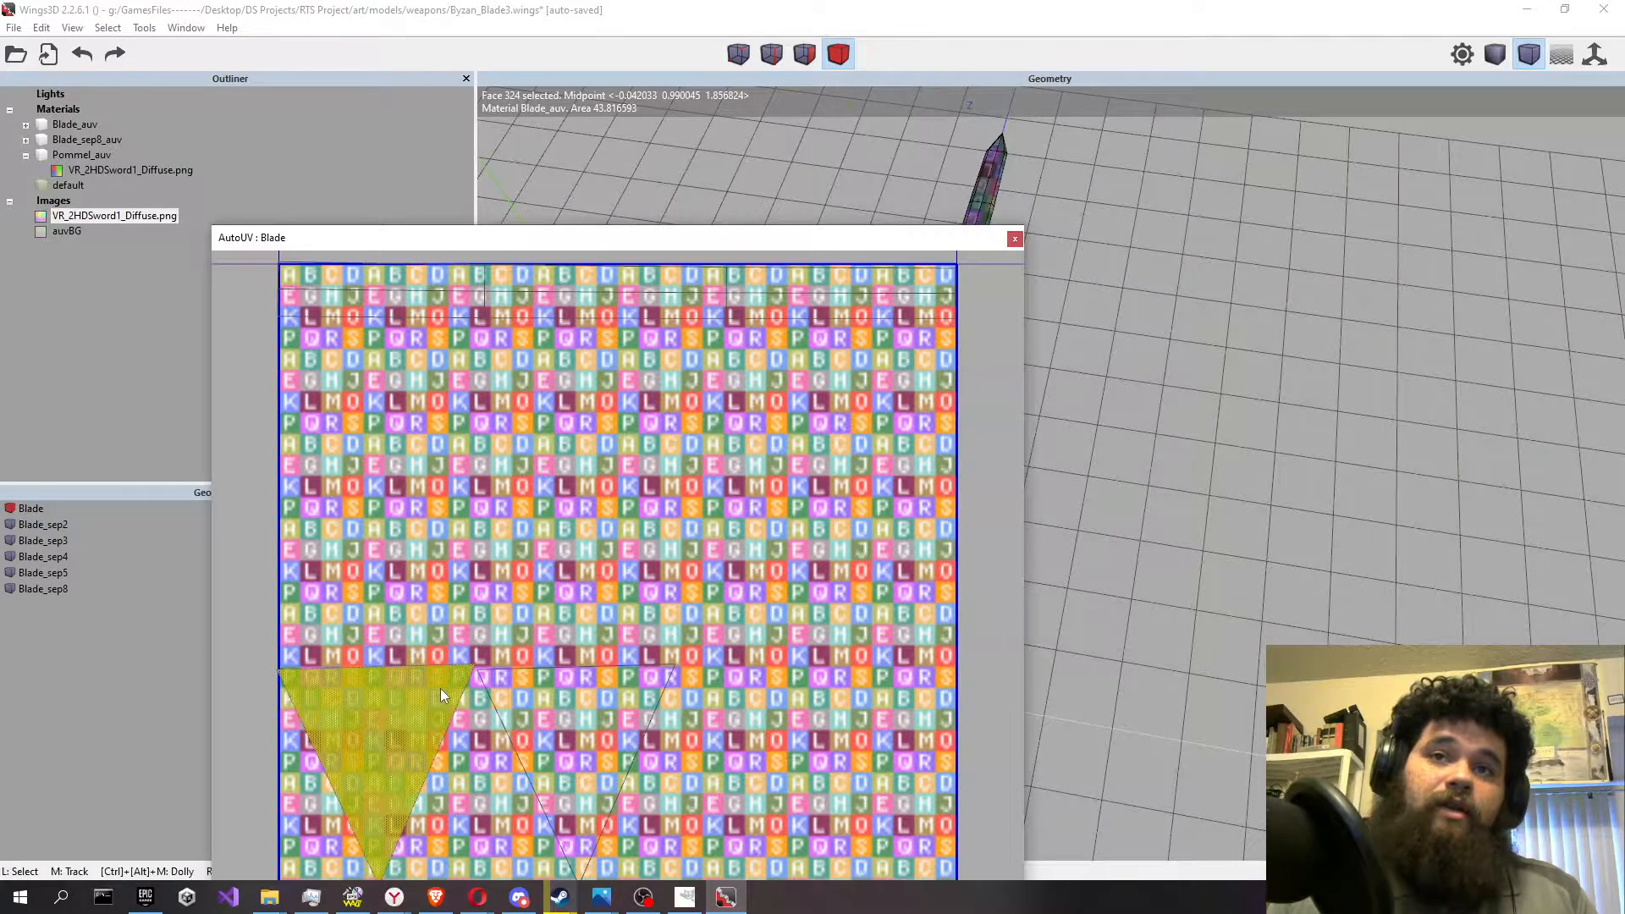
pyautogui.press('m')
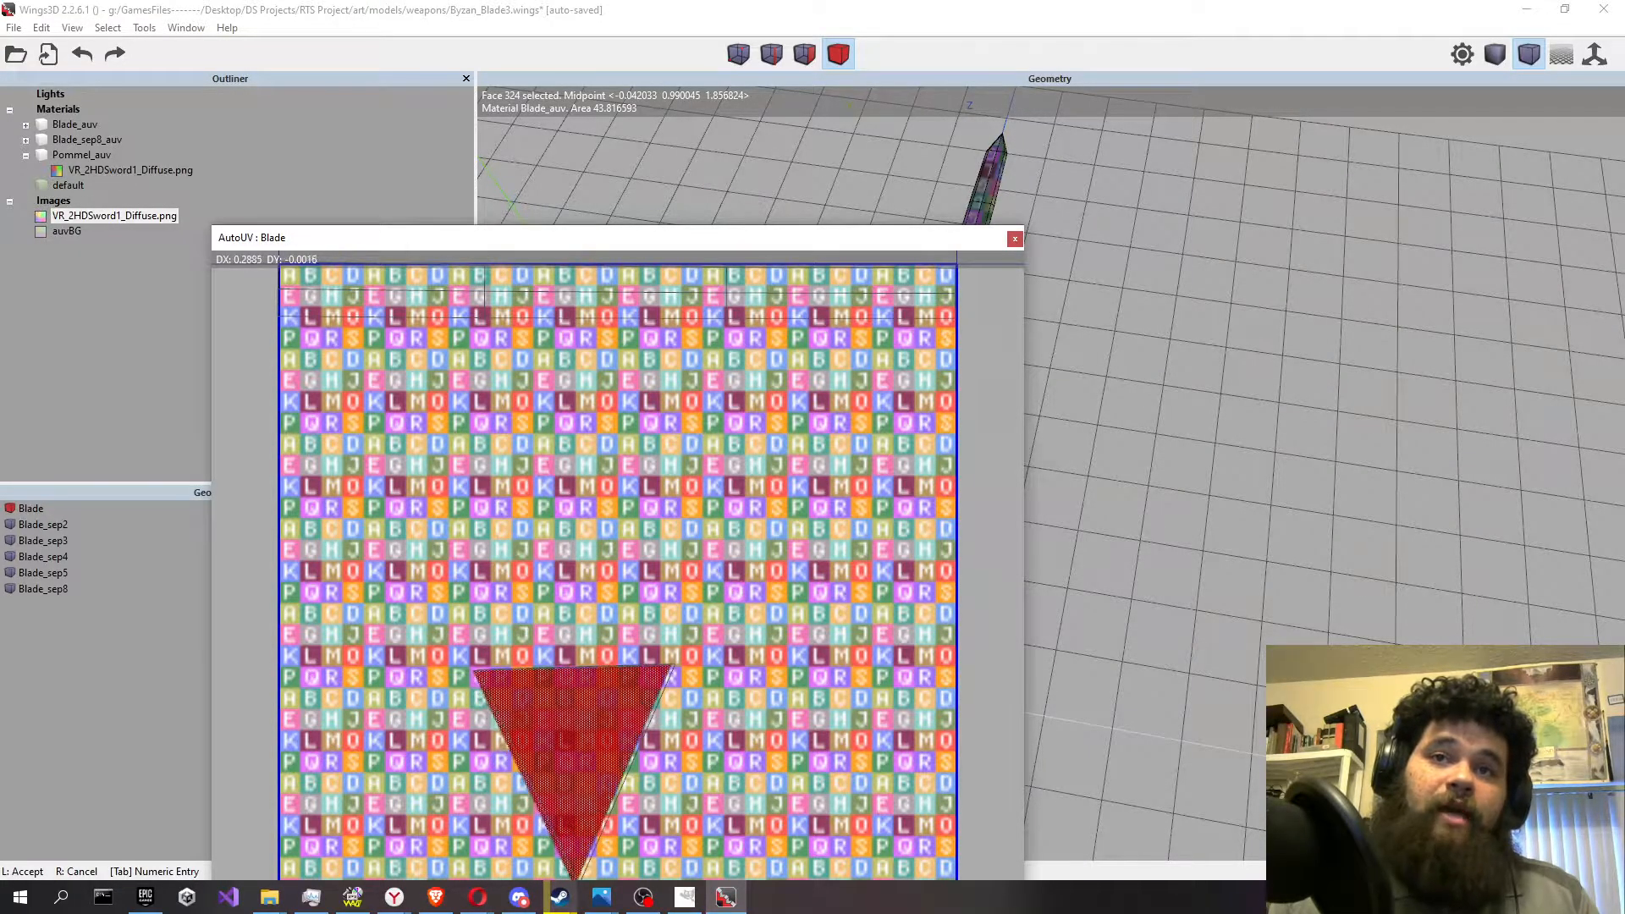
pyautogui.click(440, 685)
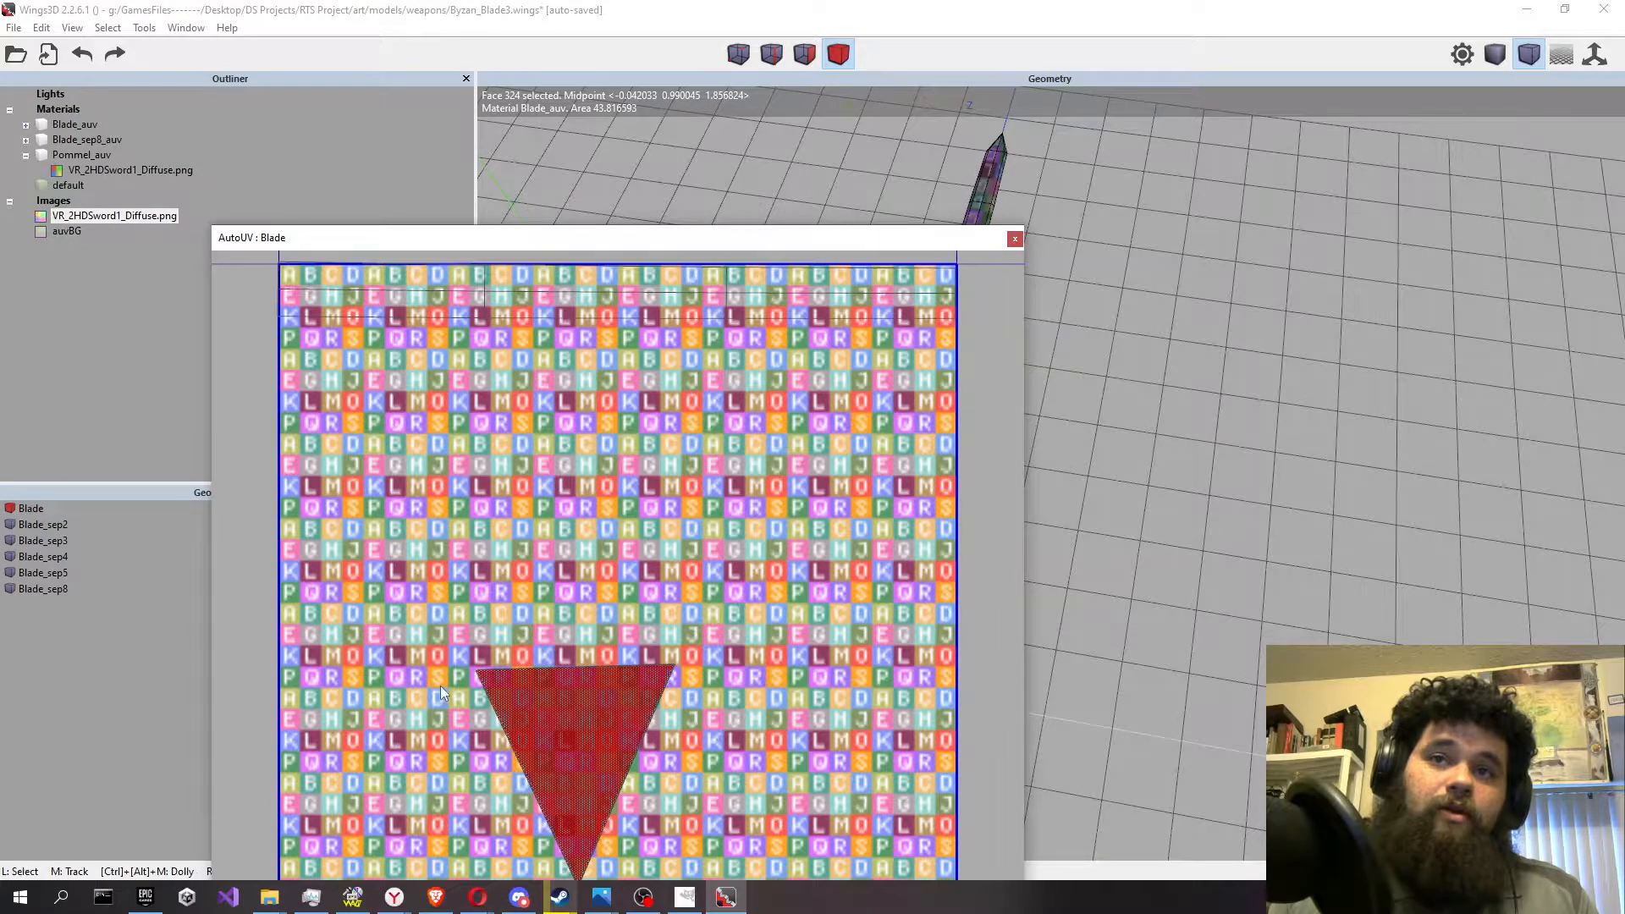
# Rotate the flipped triangular chart very slightly and nudge it to line up with the chart beneath it.
pyautogui.scroll(4, 425, 635)
pyautogui.moveTo(420, 672); pyautogui.dragTo(425, 621, button='middle')
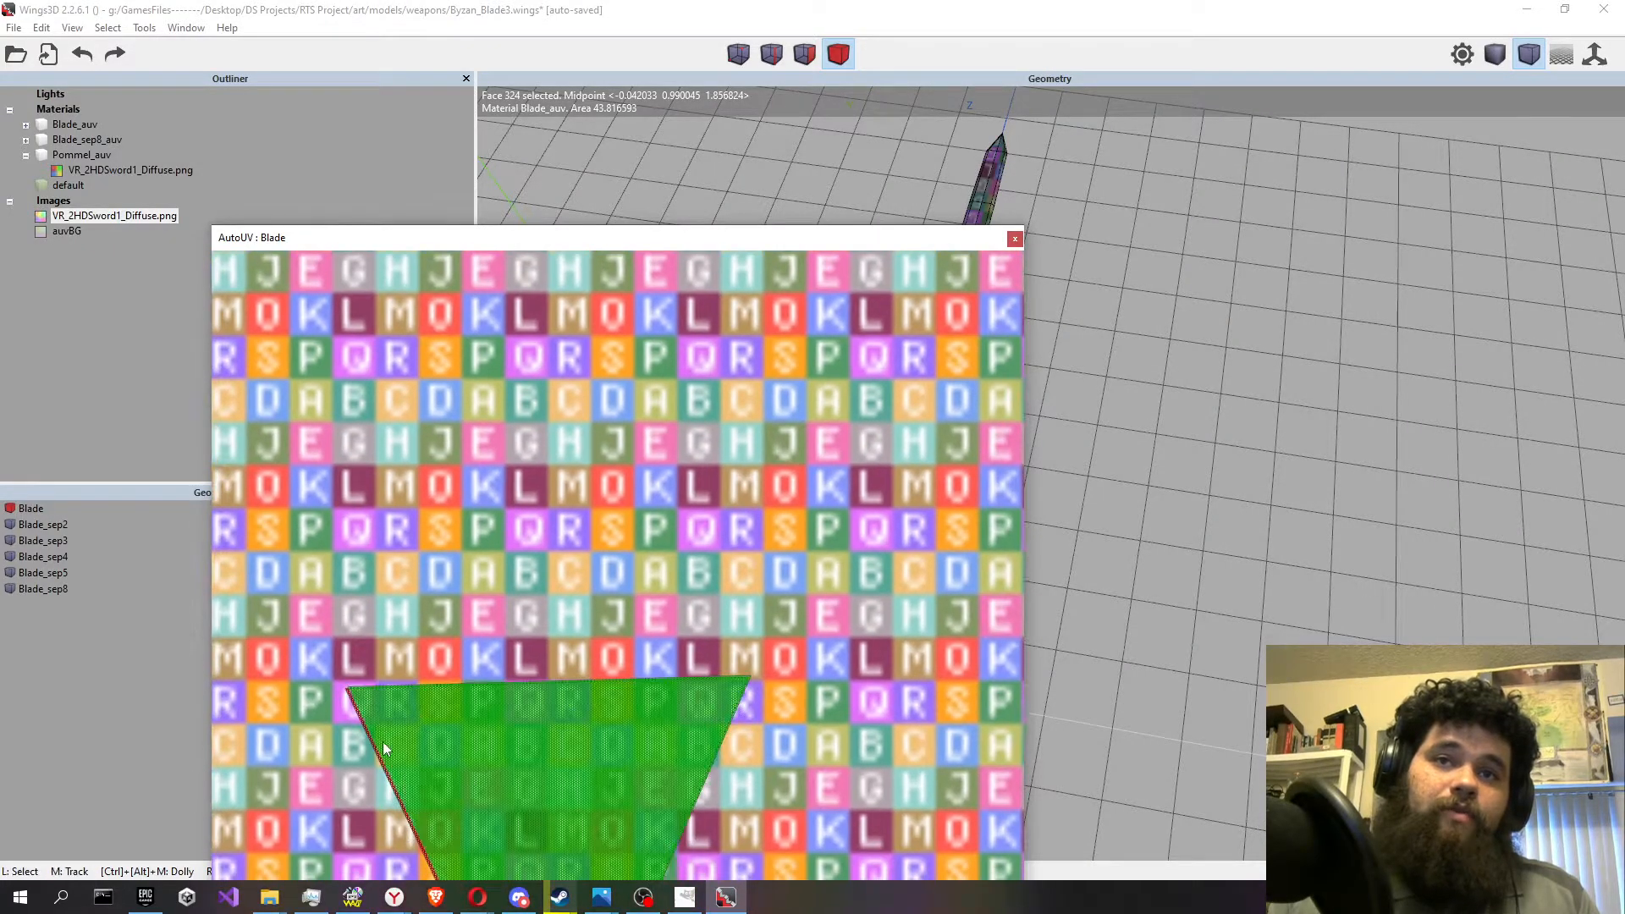
pyautogui.rightClick(440, 480)
pyautogui.click(453, 508)
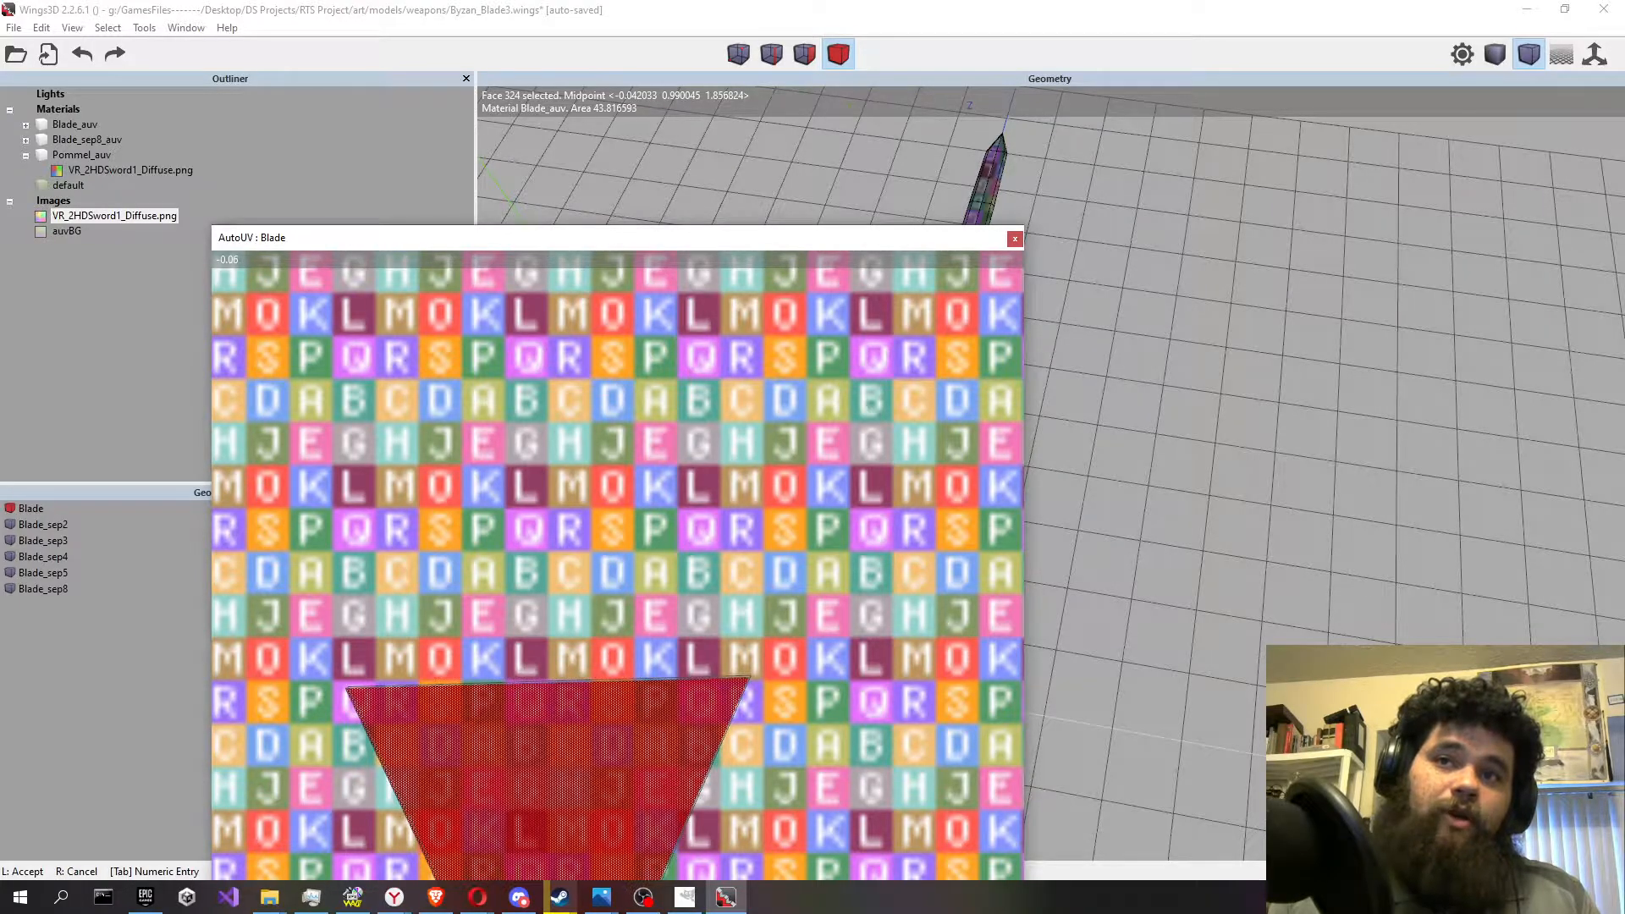
pyautogui.click(499, 548)
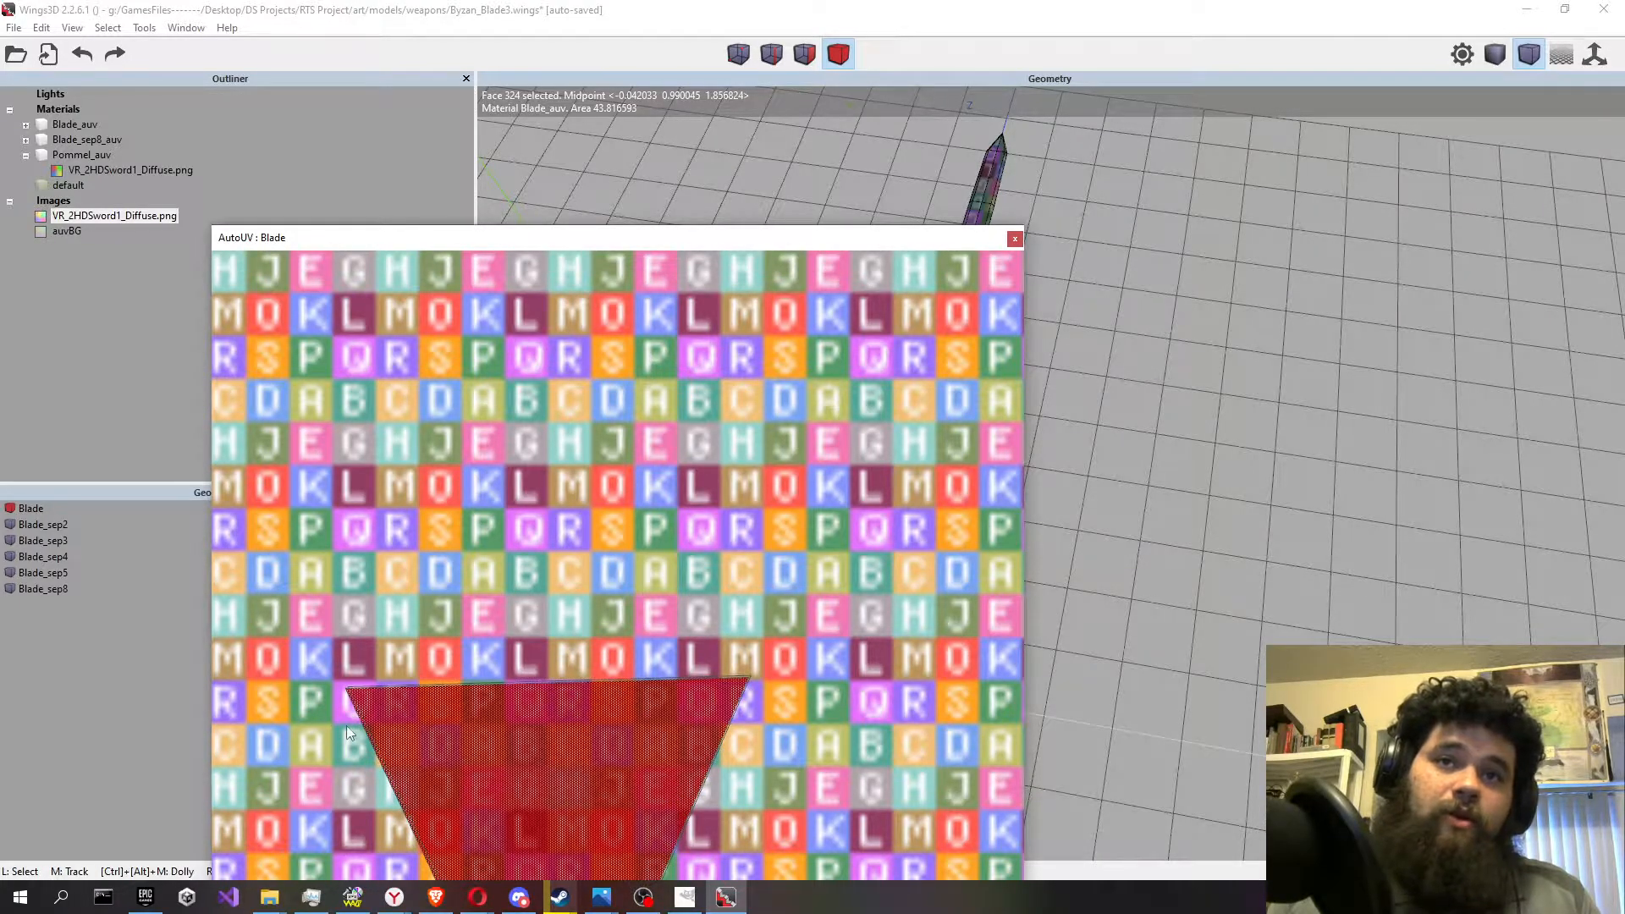
pyautogui.click(368, 734)
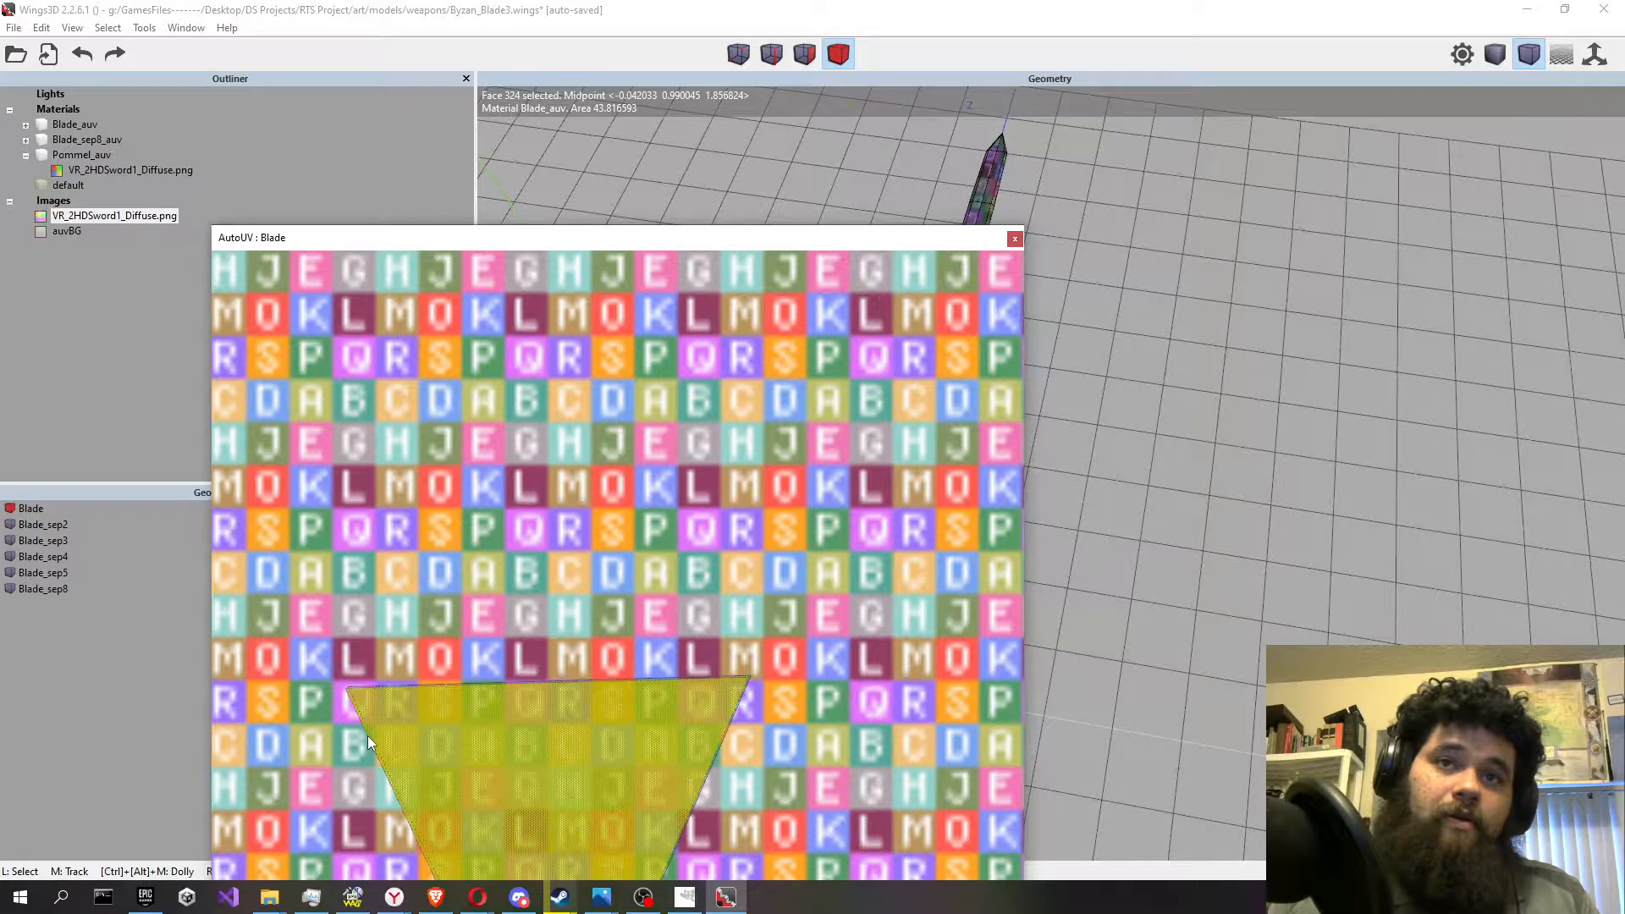
pyautogui.press('m')
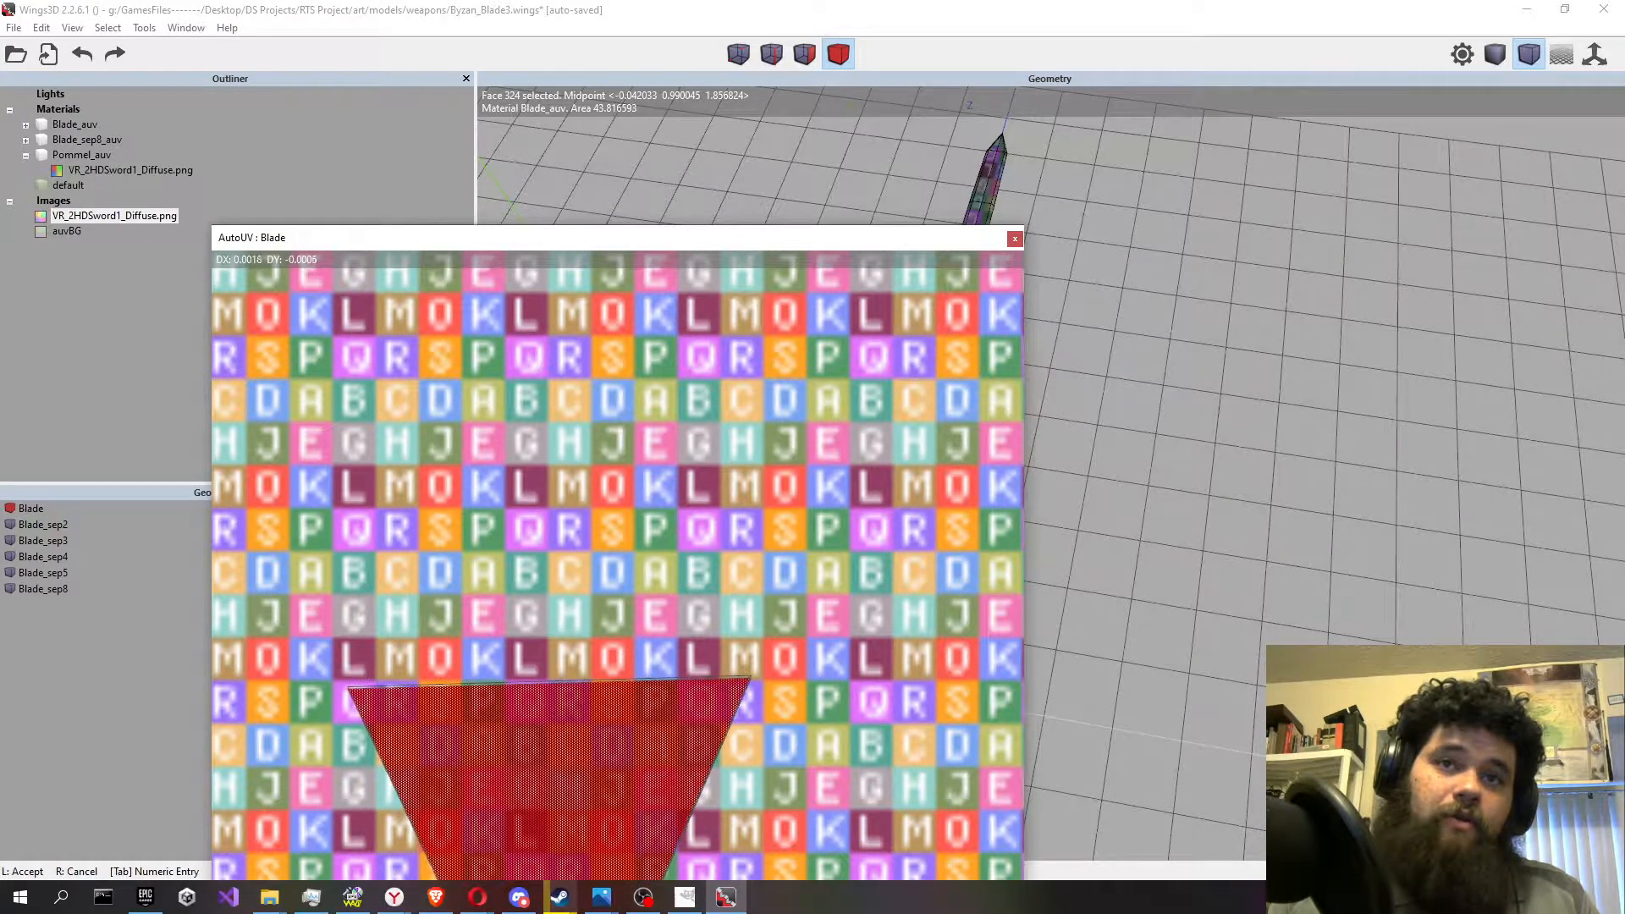
pyautogui.click(362, 733)
# Select both overlapping triangular charts and move them up to just below the strip chart.
pyautogui.scroll(-4, 362, 733)
pyautogui.moveTo(386, 548); pyautogui.dragTo(609, 766)
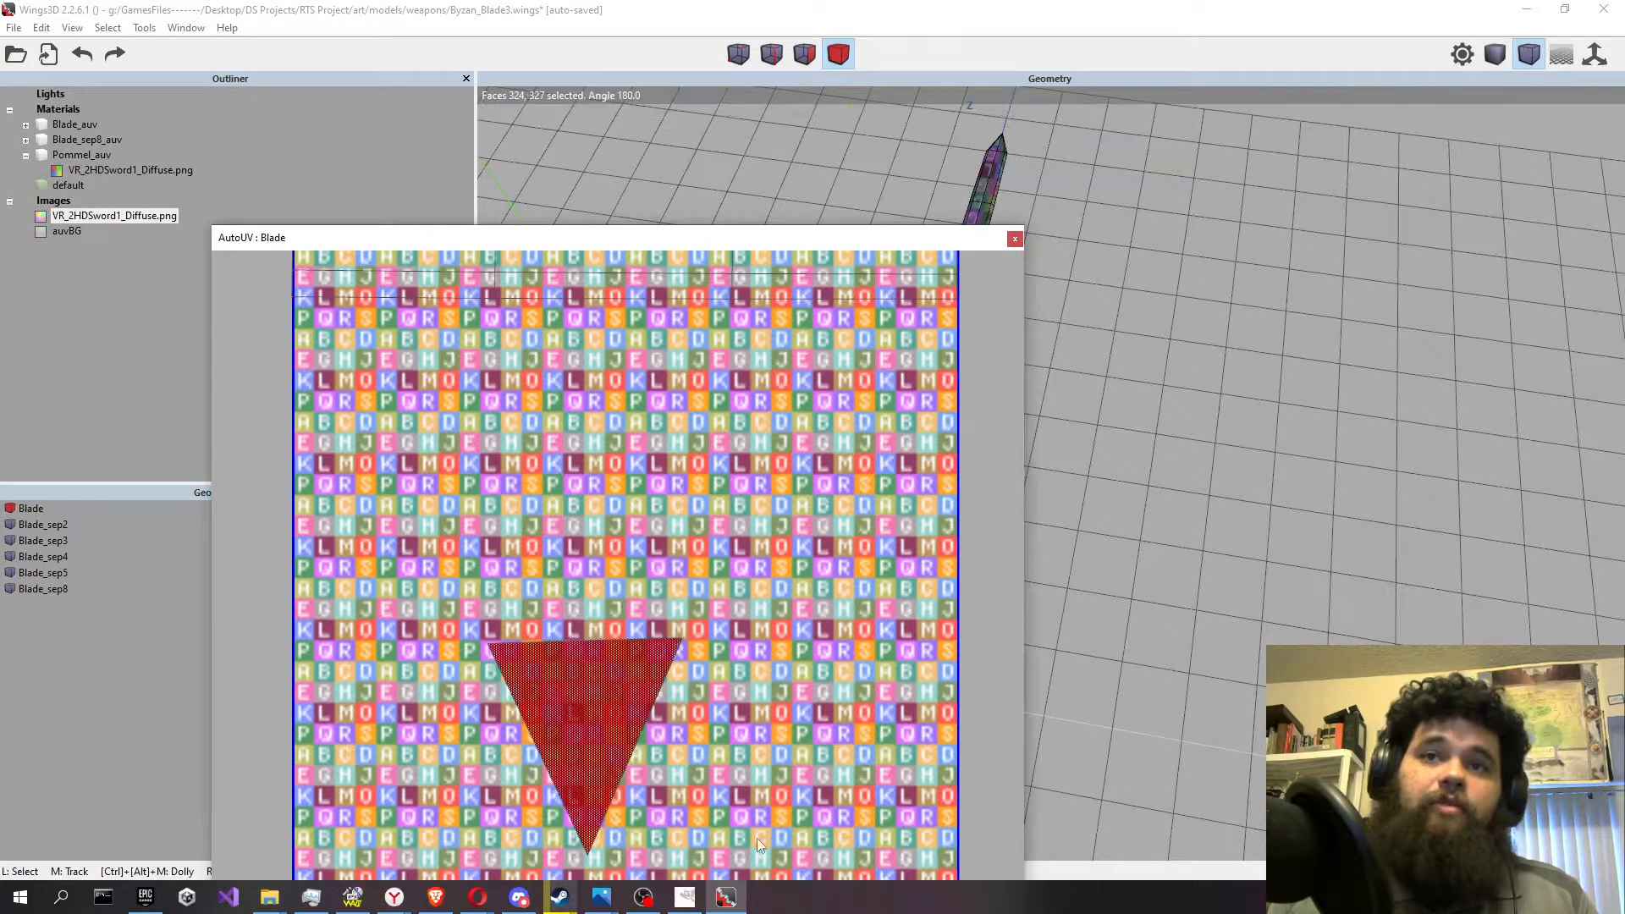
pyautogui.scroll(-6, 706, 708)
pyautogui.press('m')
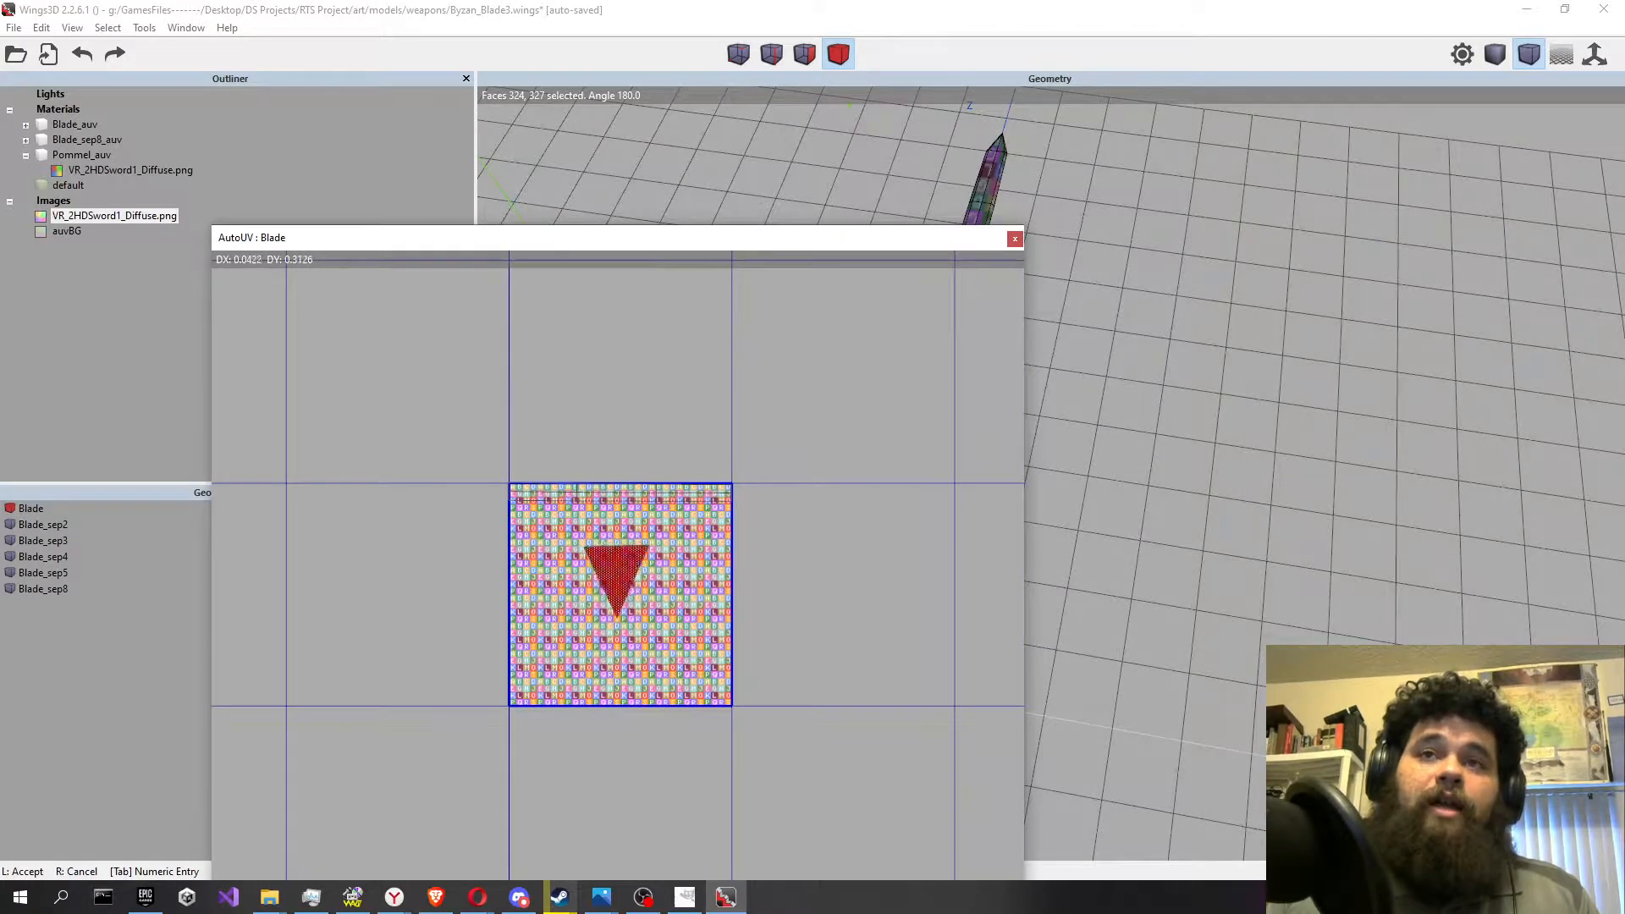
pyautogui.click(619, 744)
# Scale both overlapping triangular charts down slightly and move them up closer to the strip chart.
pyautogui.scroll(8, 681, 348)
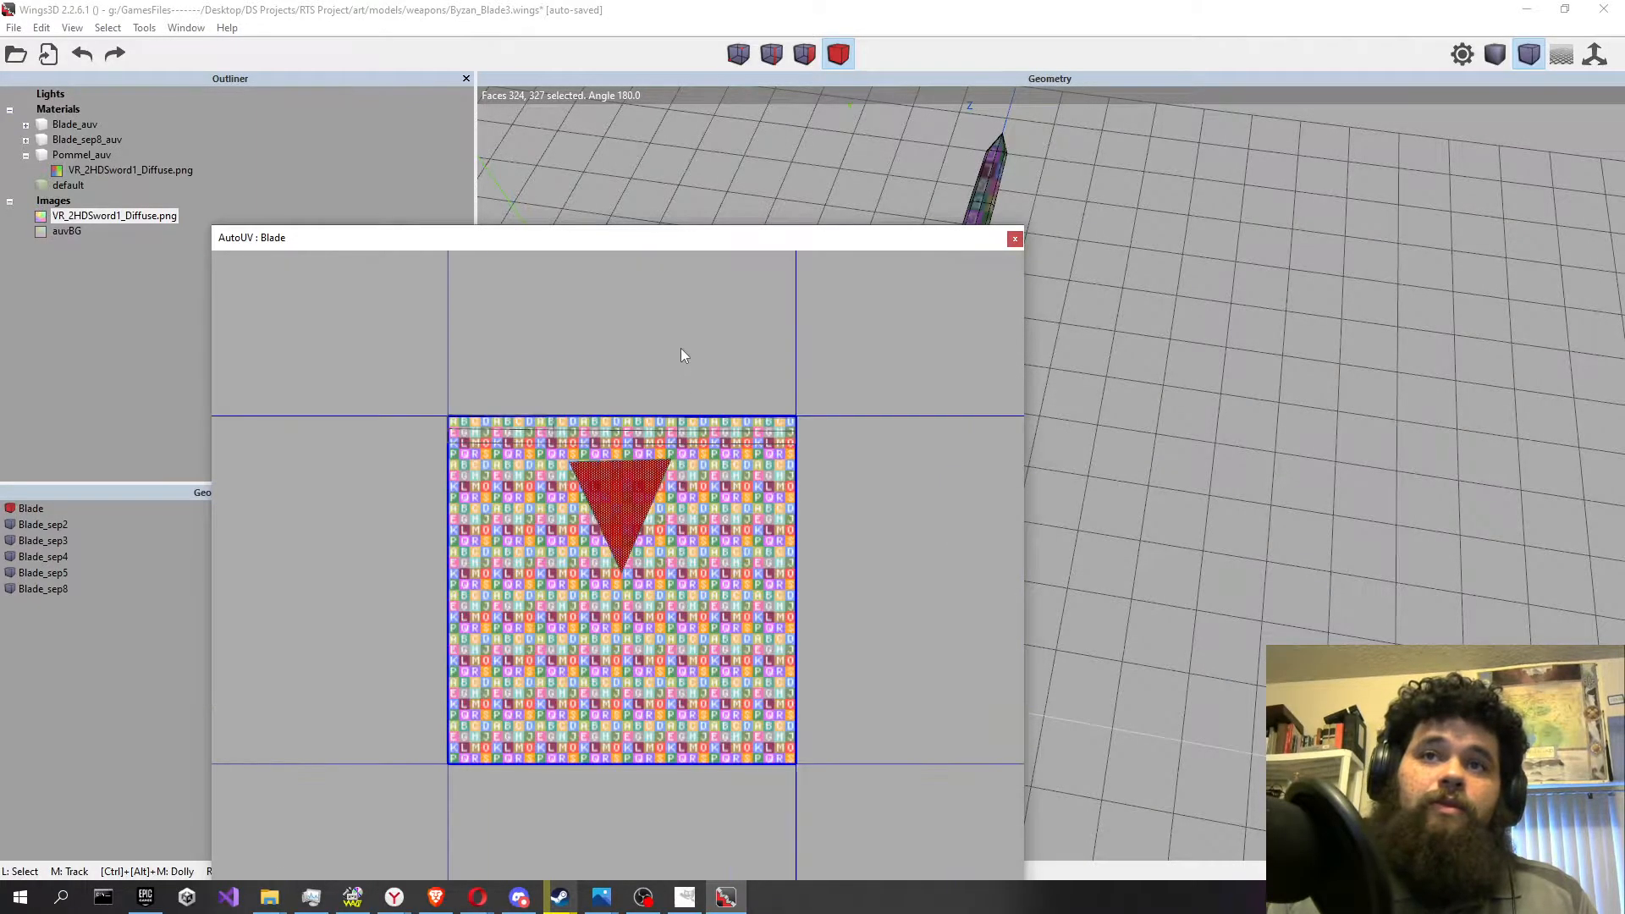
pyautogui.scroll(-2, 726, 432)
pyautogui.scroll(1, 738, 433)
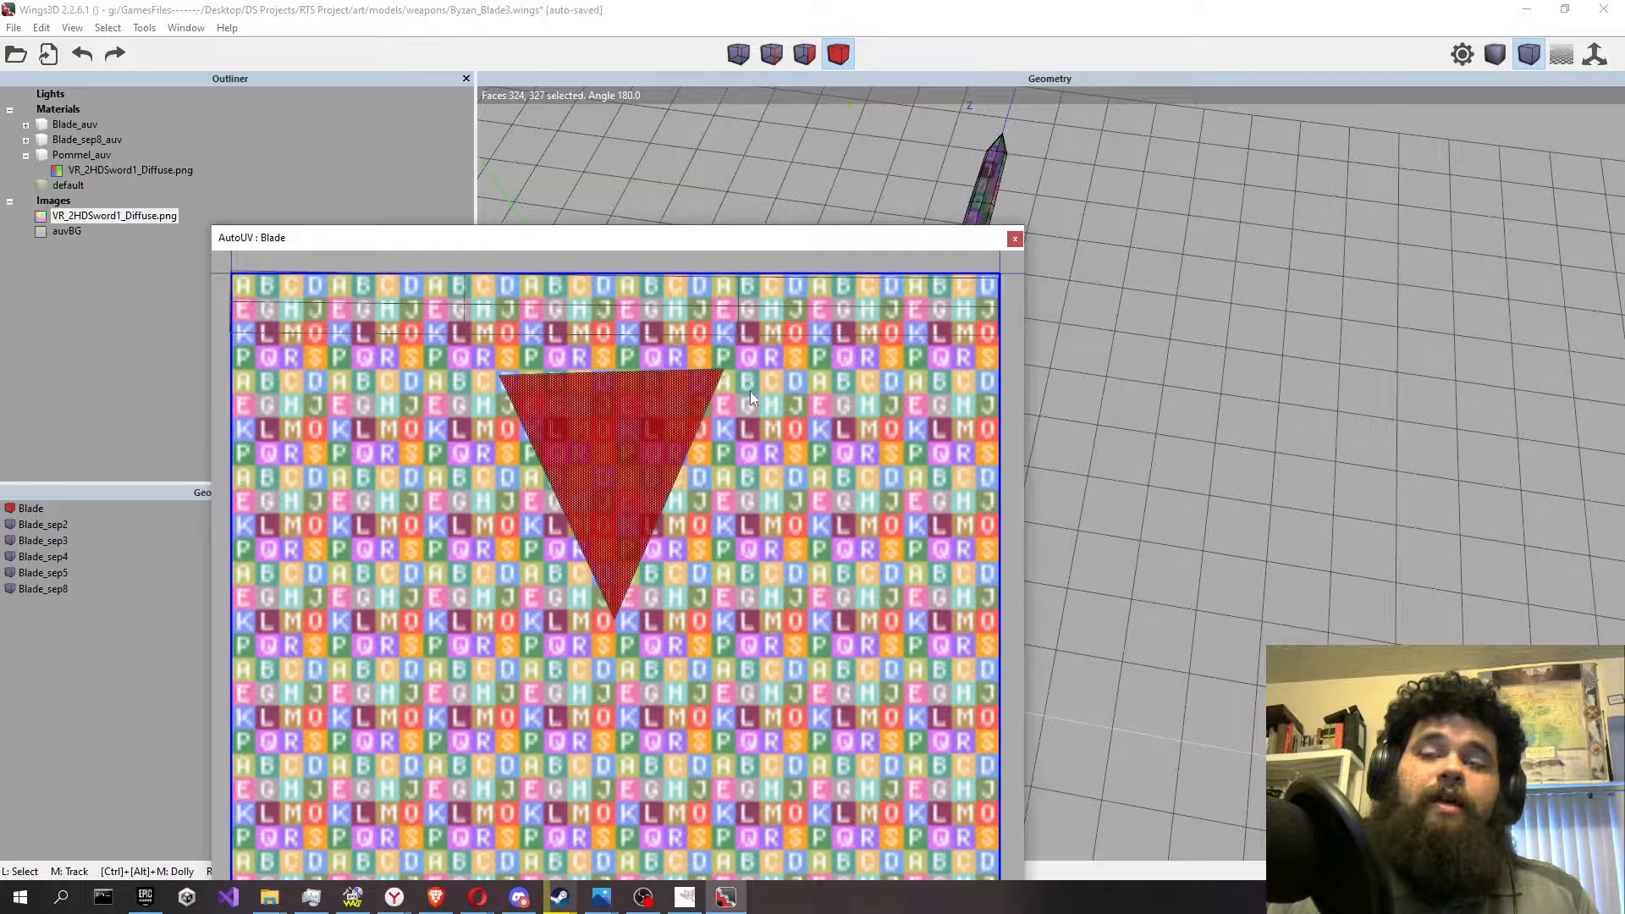
pyautogui.rightClick(750, 398)
pyautogui.click(800, 406)
pyautogui.click(804, 410)
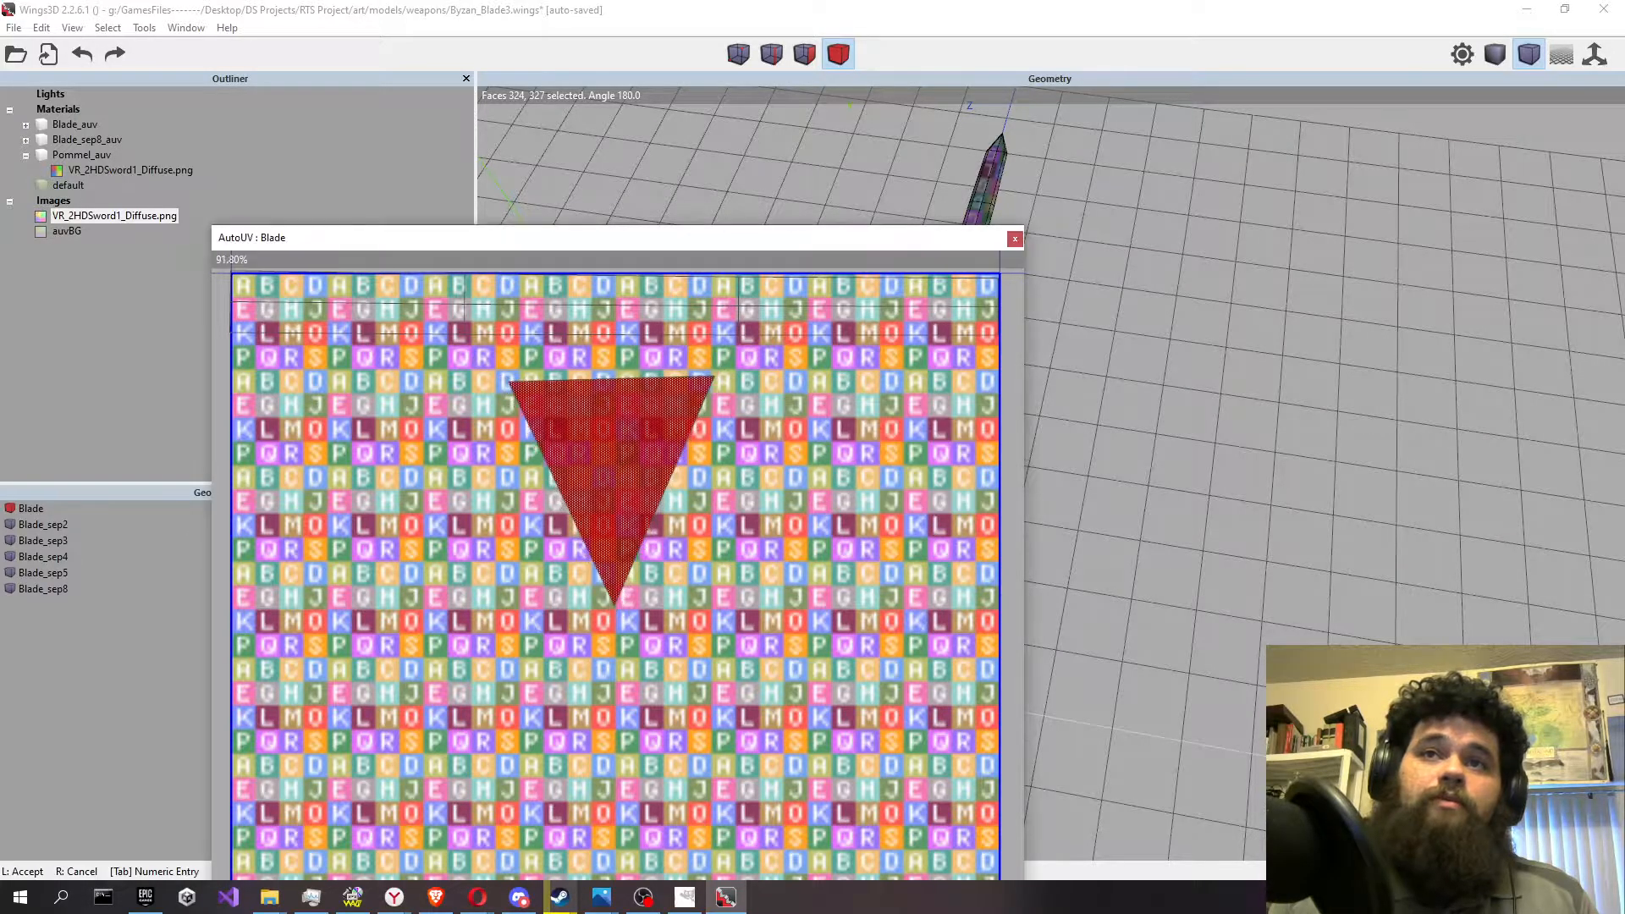
pyautogui.click(649, 427)
pyautogui.moveTo(649, 426); pyautogui.dragTo(647, 396)
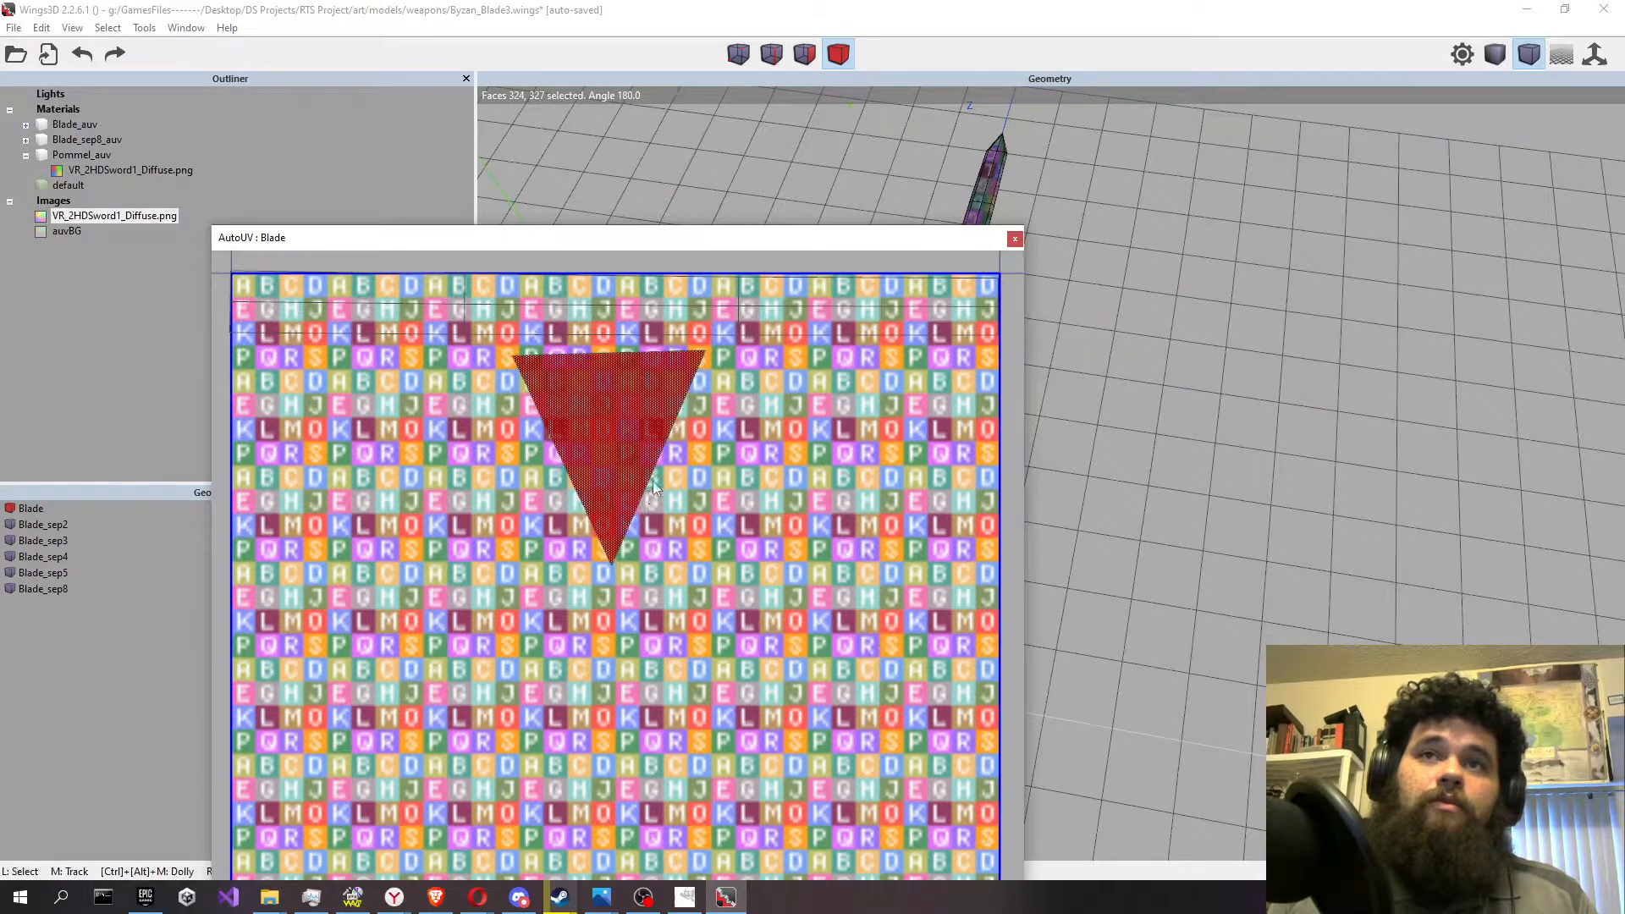
pyautogui.scroll(-4, 652, 481)
pyautogui.keyDown('ctrl'); pyautogui.moveTo(482, 409); pyautogui.dragTo(805, 678); pyautogui.keyUp('ctrl')
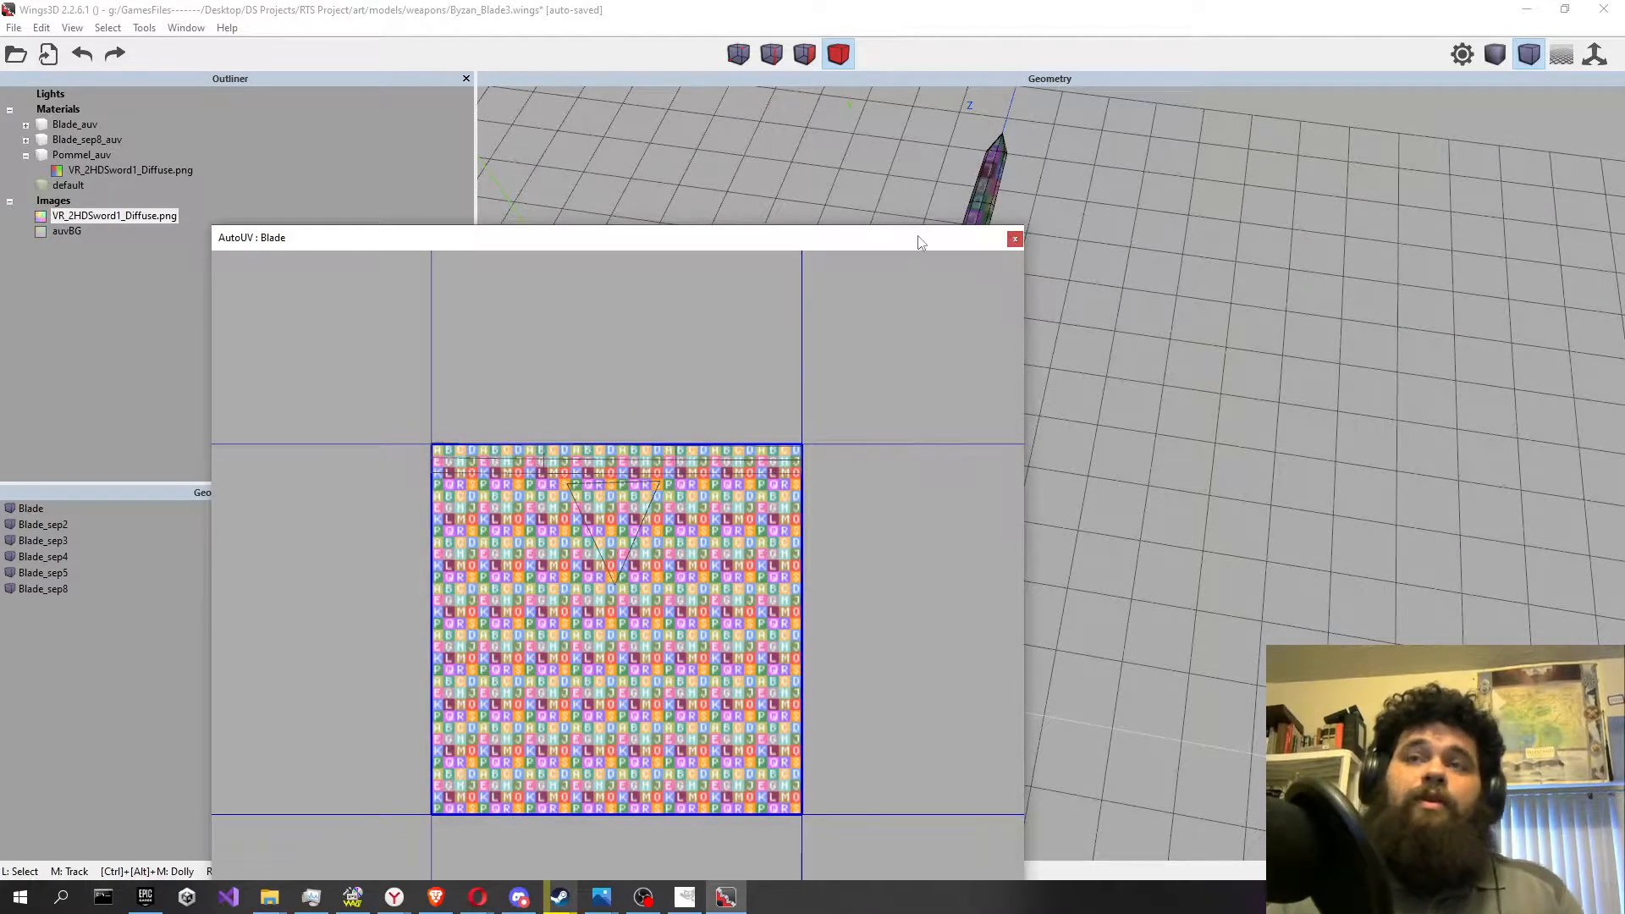
# Close the guard's UV editor and bring the textured guard and blade into close view.
pyautogui.moveTo(921, 243); pyautogui.dragTo(948, 18)
pyautogui.click(1040, 15)
pyautogui.keyDown('alt'); pyautogui.moveTo(895, 738); pyautogui.dragTo(825, 613, button='middle'); pyautogui.keyUp('alt')
pyautogui.scroll(5, 816, 601)
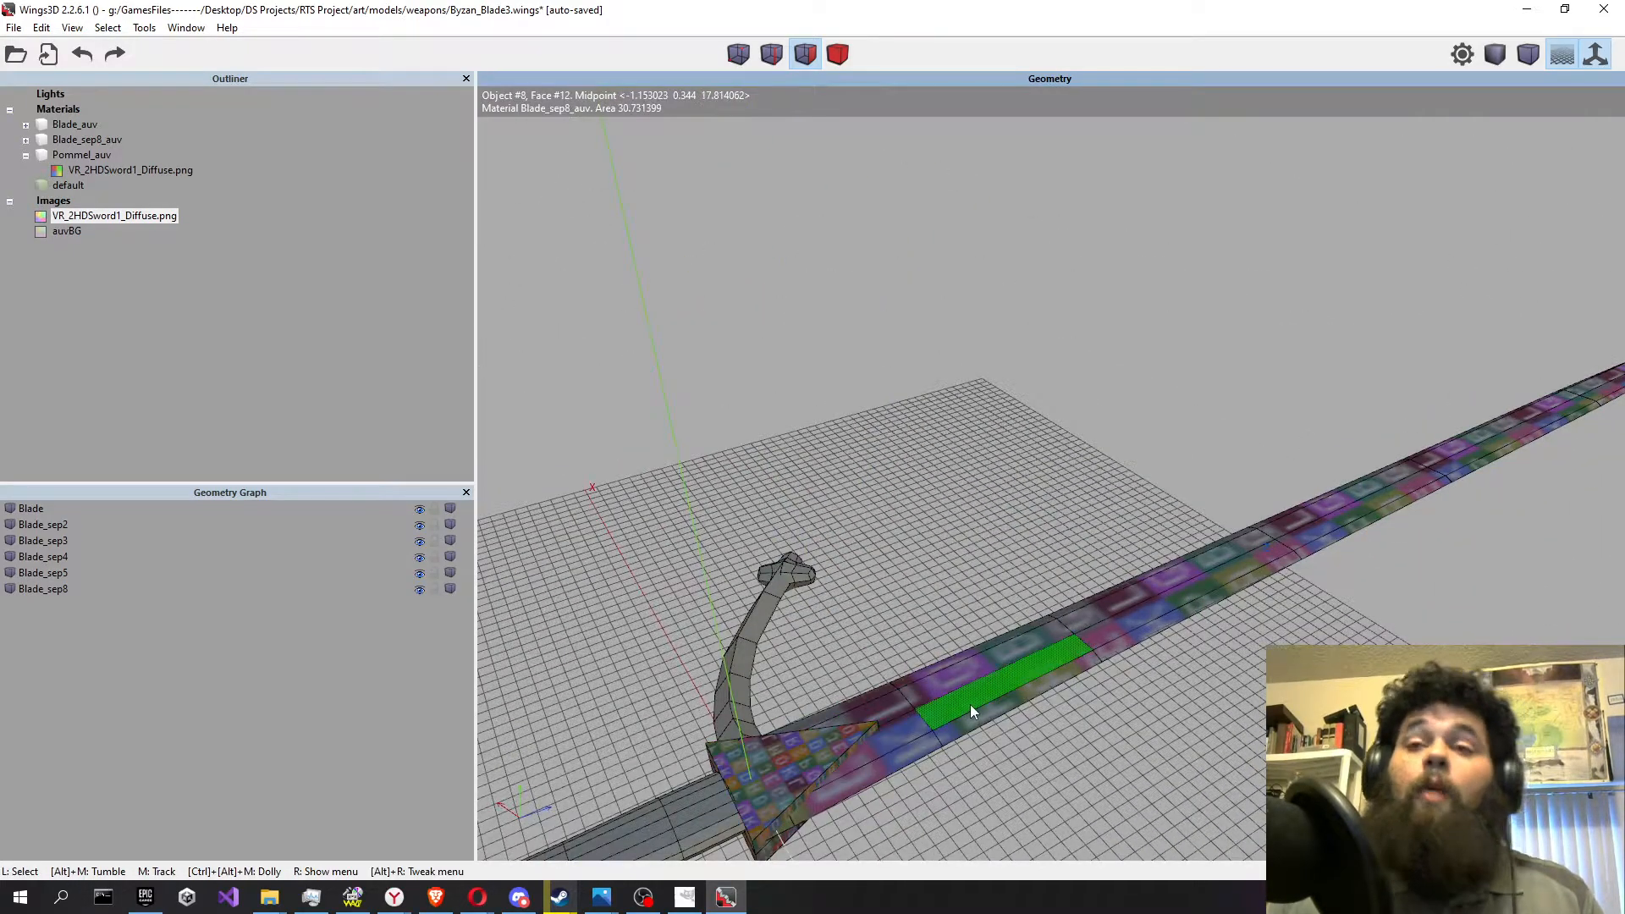
# Select the blade object and look at its available Virtual Mirror commands, including Freeze.
pyautogui.click(838, 53)
pyautogui.click(1169, 615)
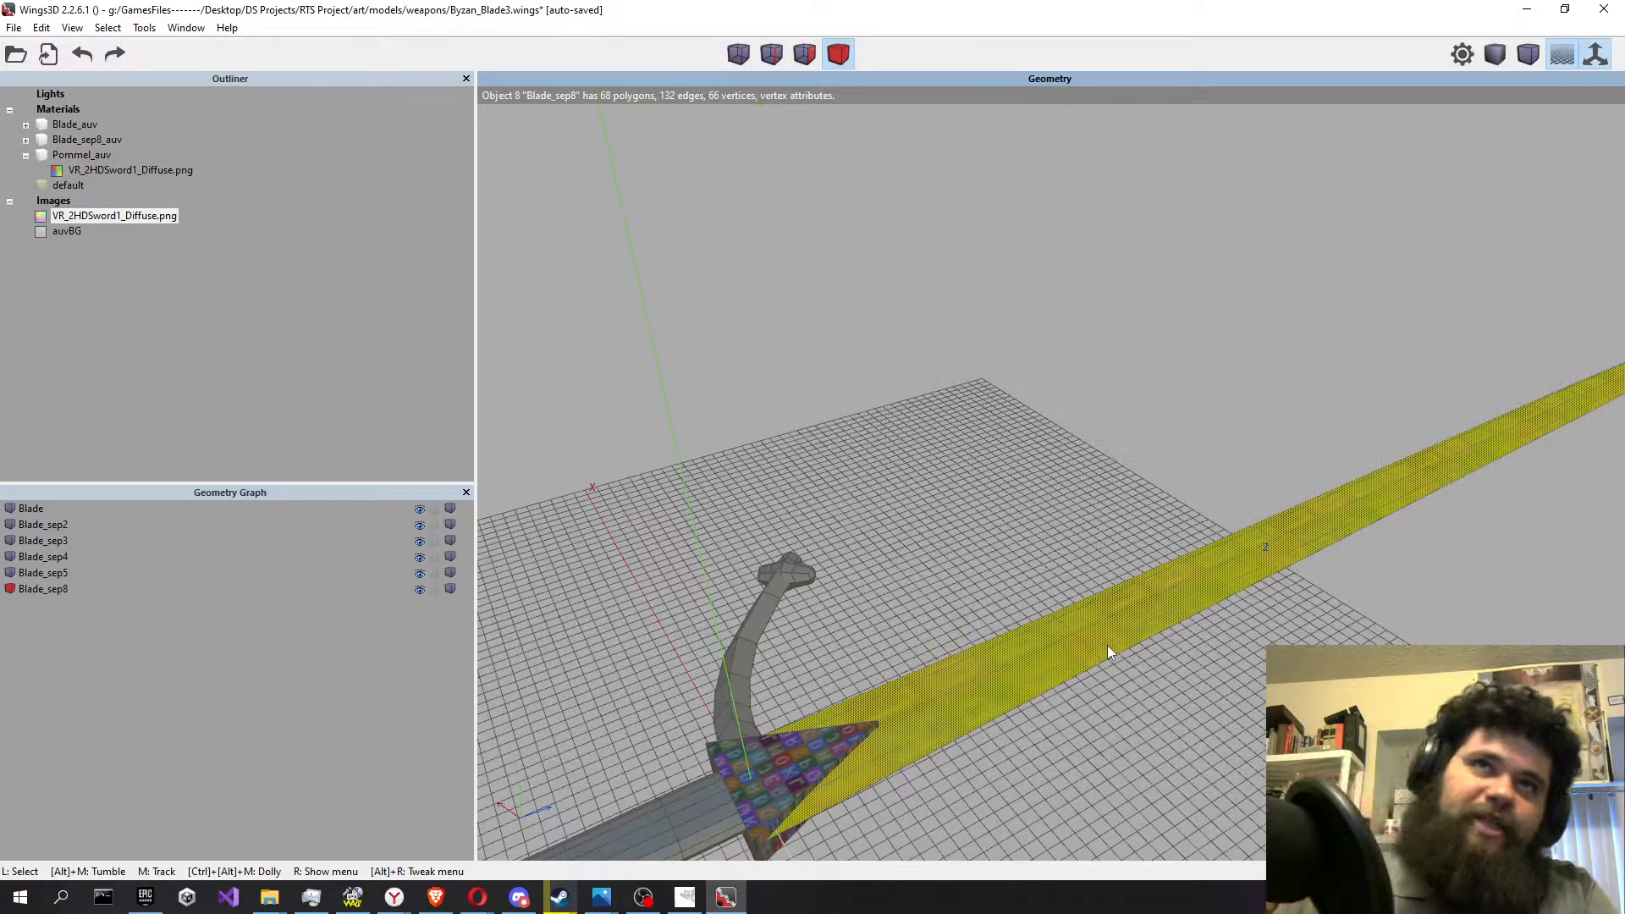
pyautogui.click(143, 28)
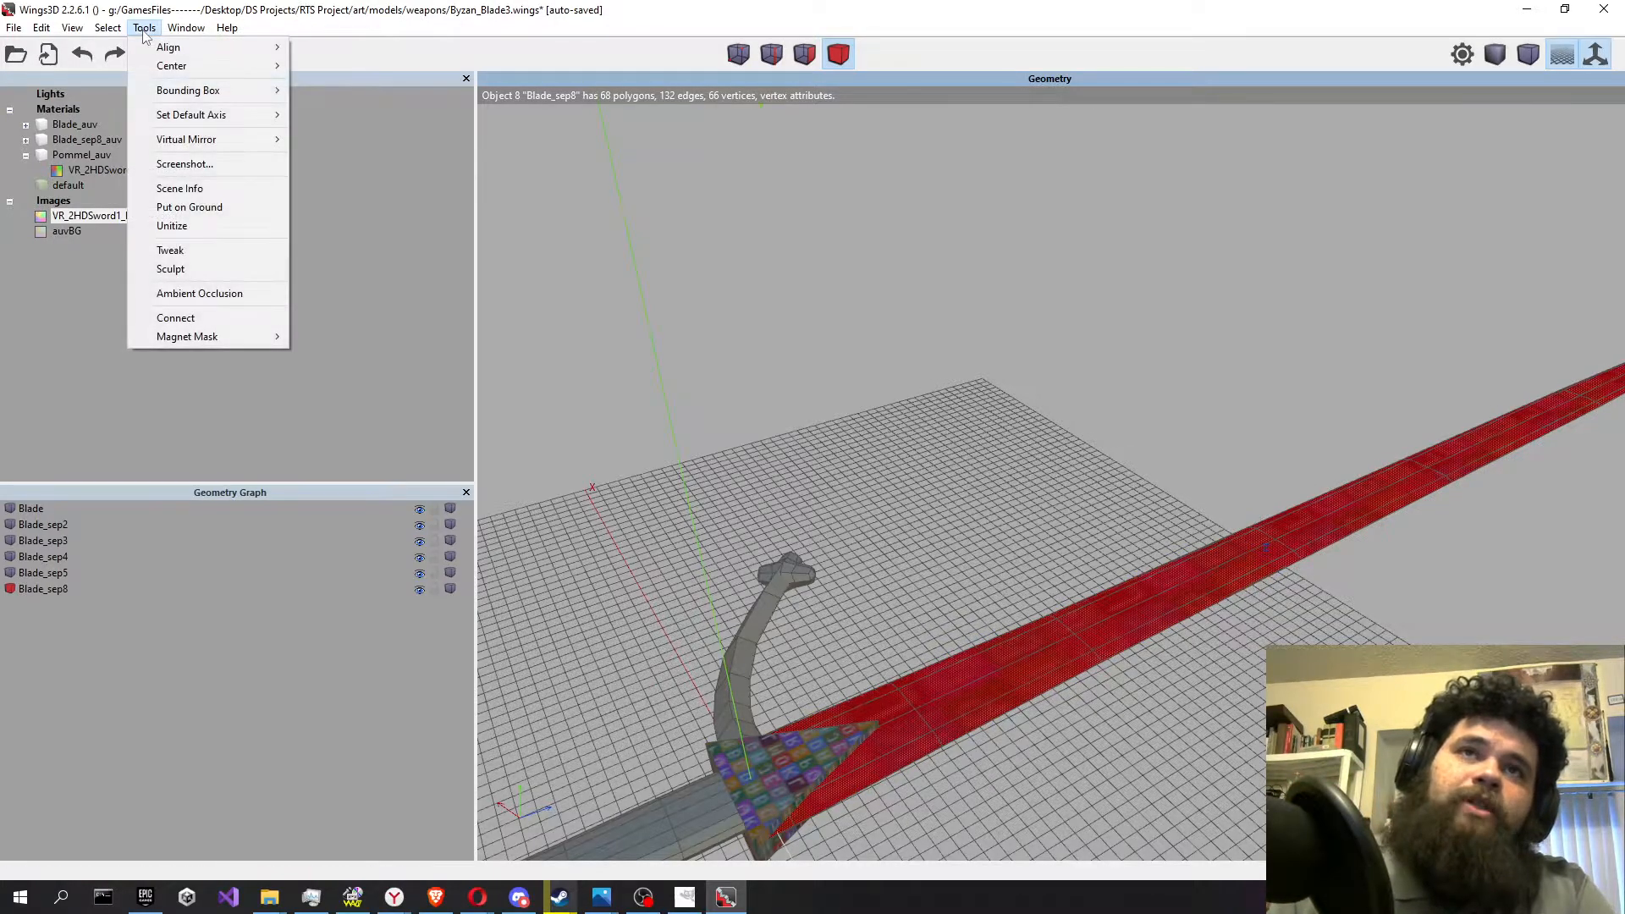
pyautogui.moveTo(182, 146)
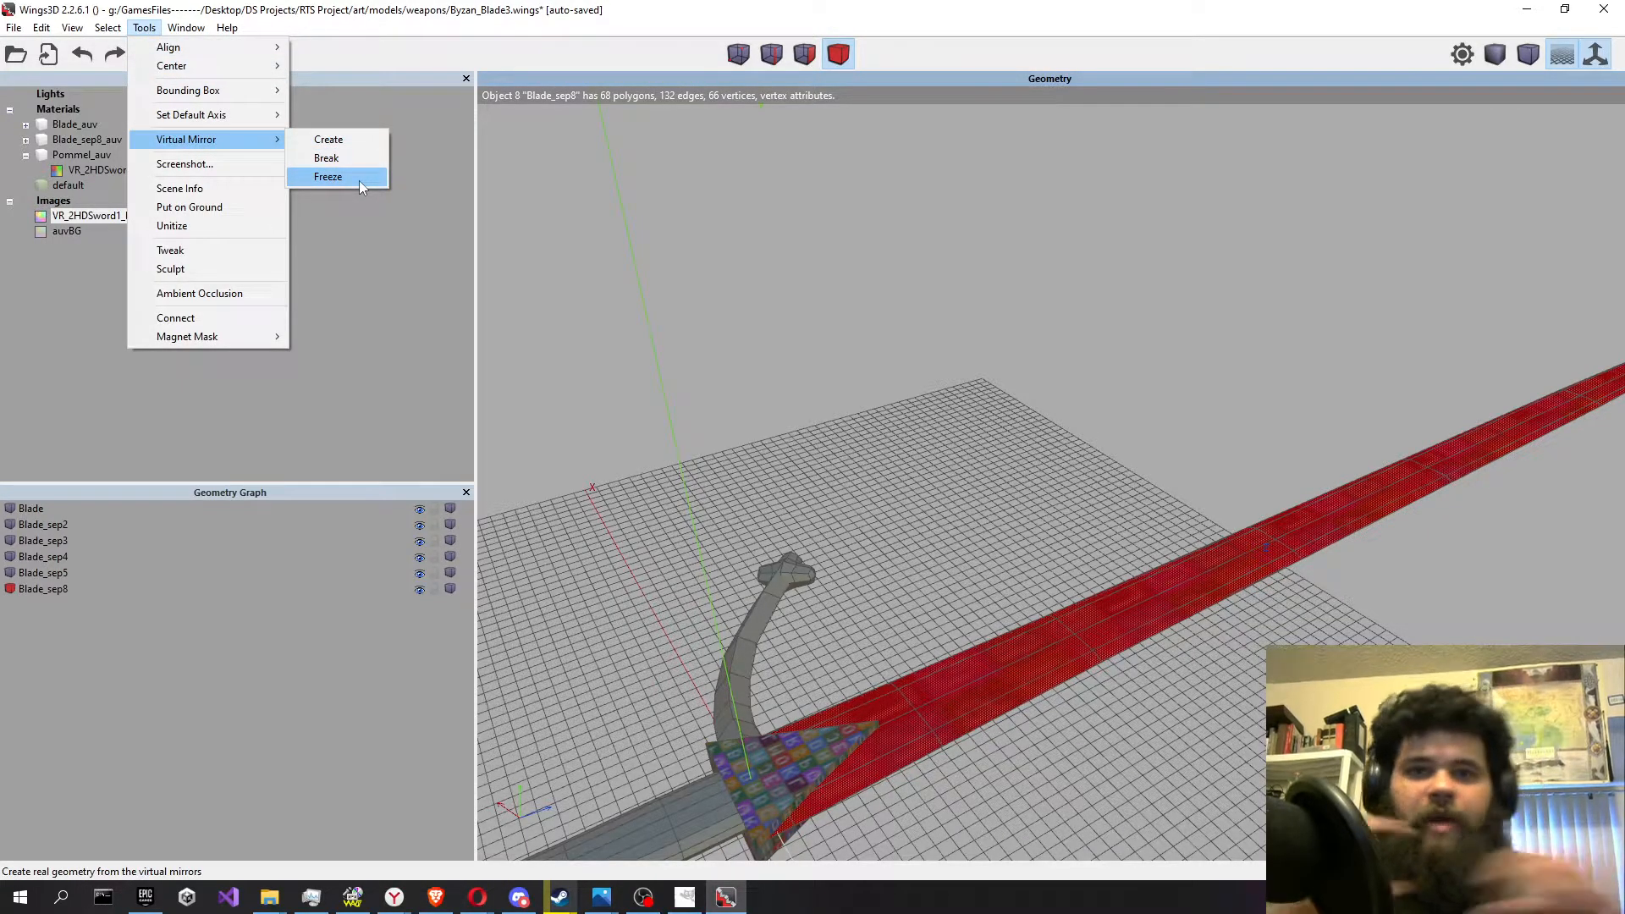
pyautogui.click(719, 276)
pyautogui.click(1038, 682)
pyautogui.scroll(-3, 687, 525)
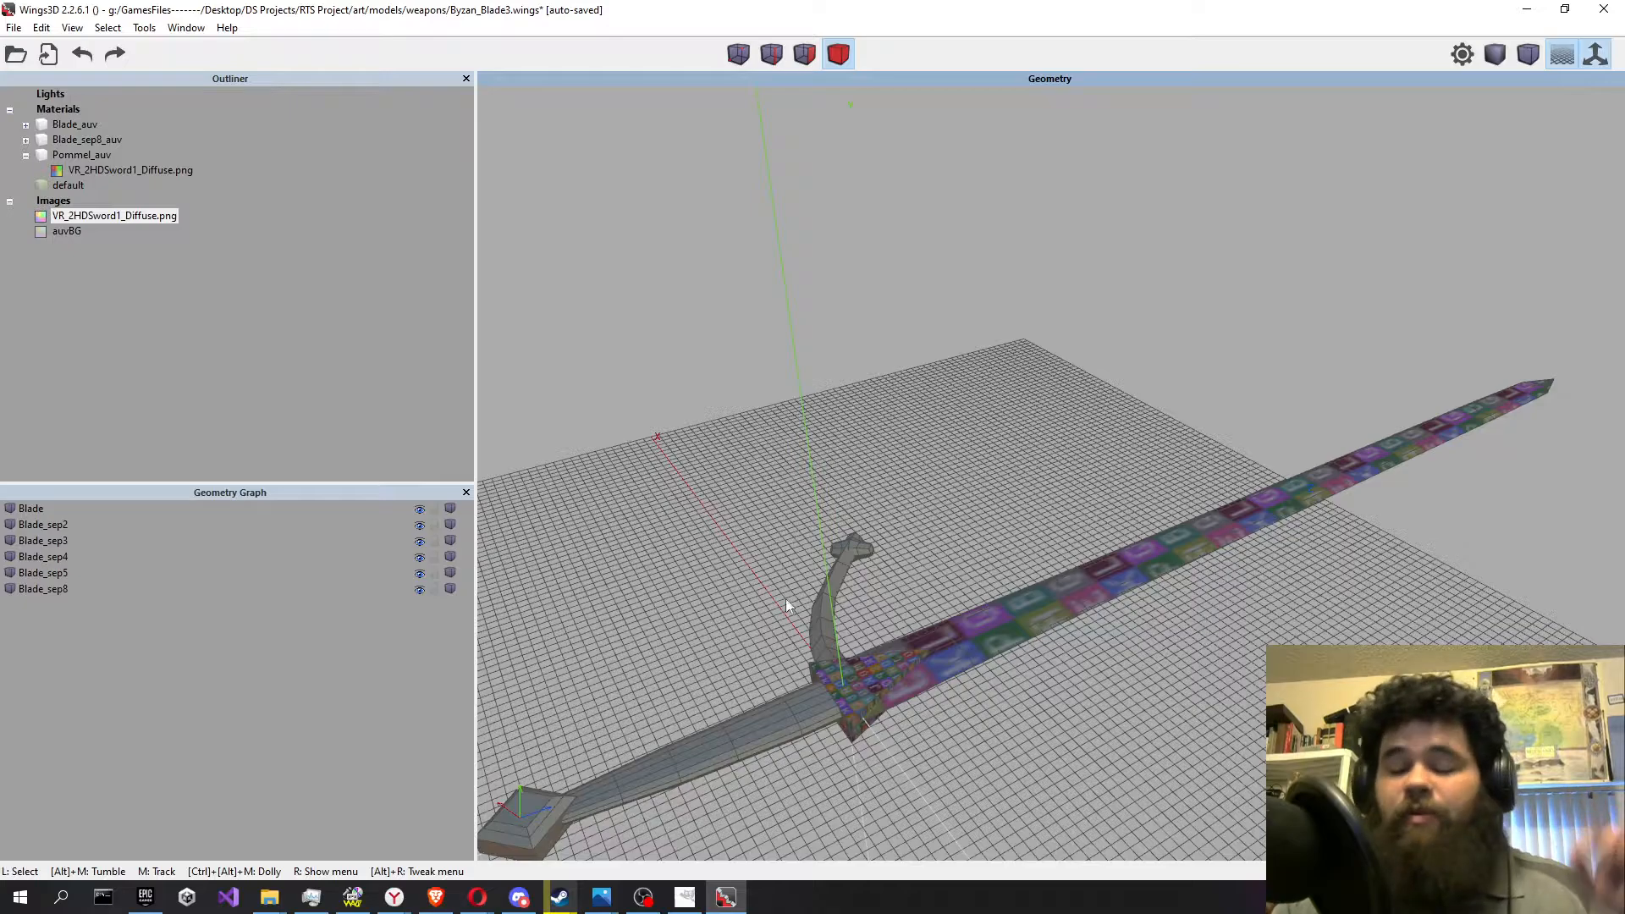
pyautogui.click(821, 617)
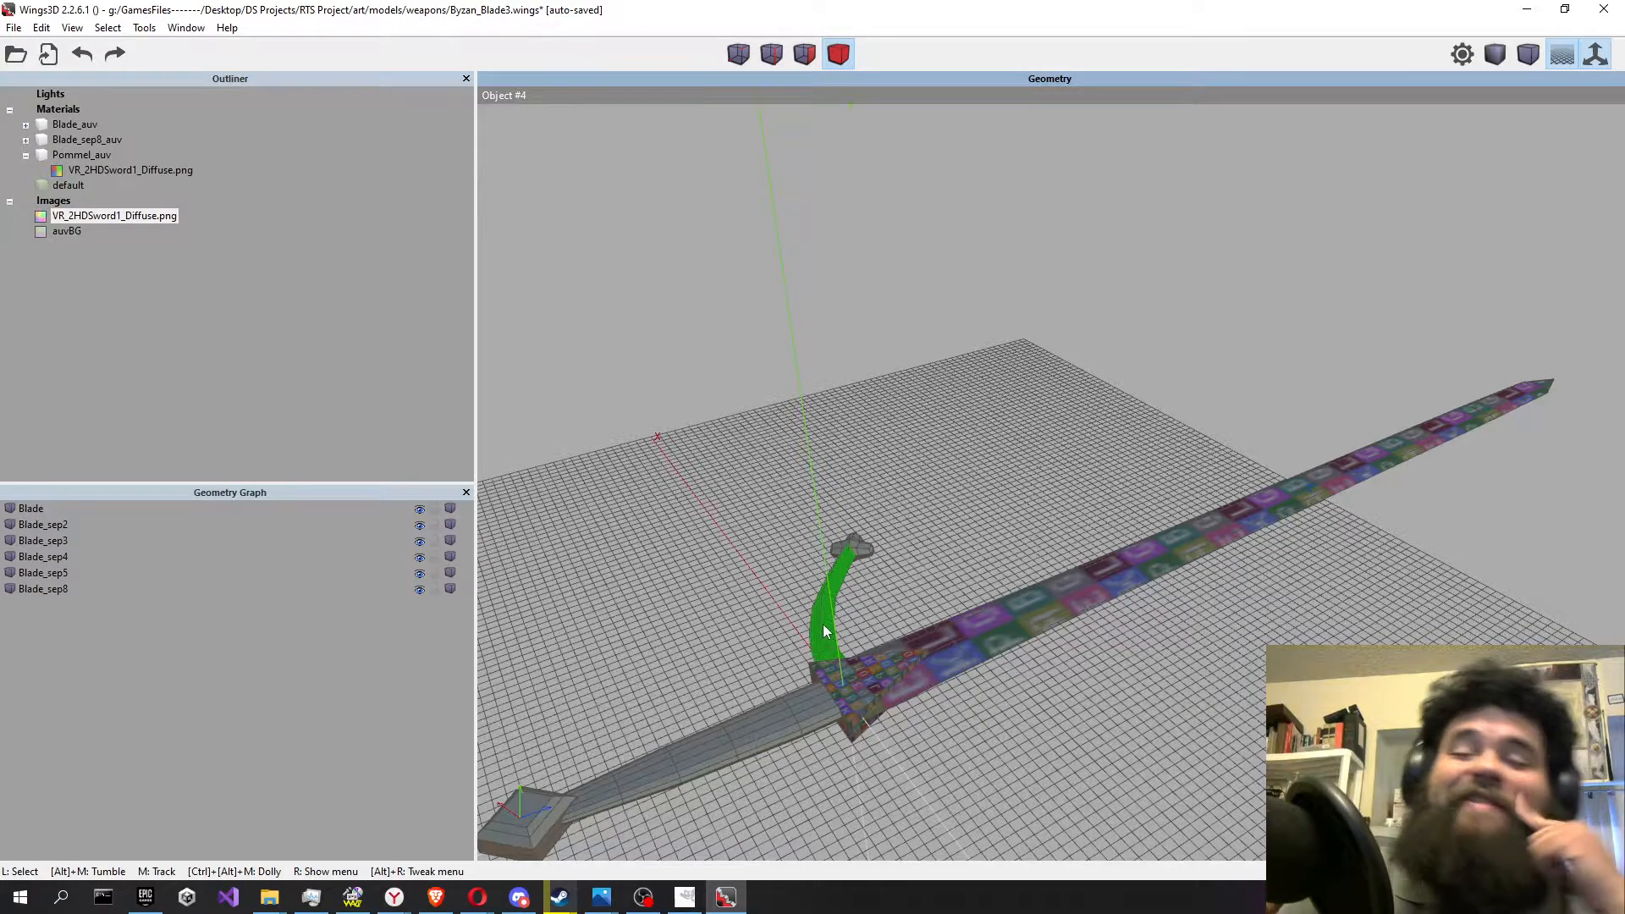
pyautogui.click(853, 547)
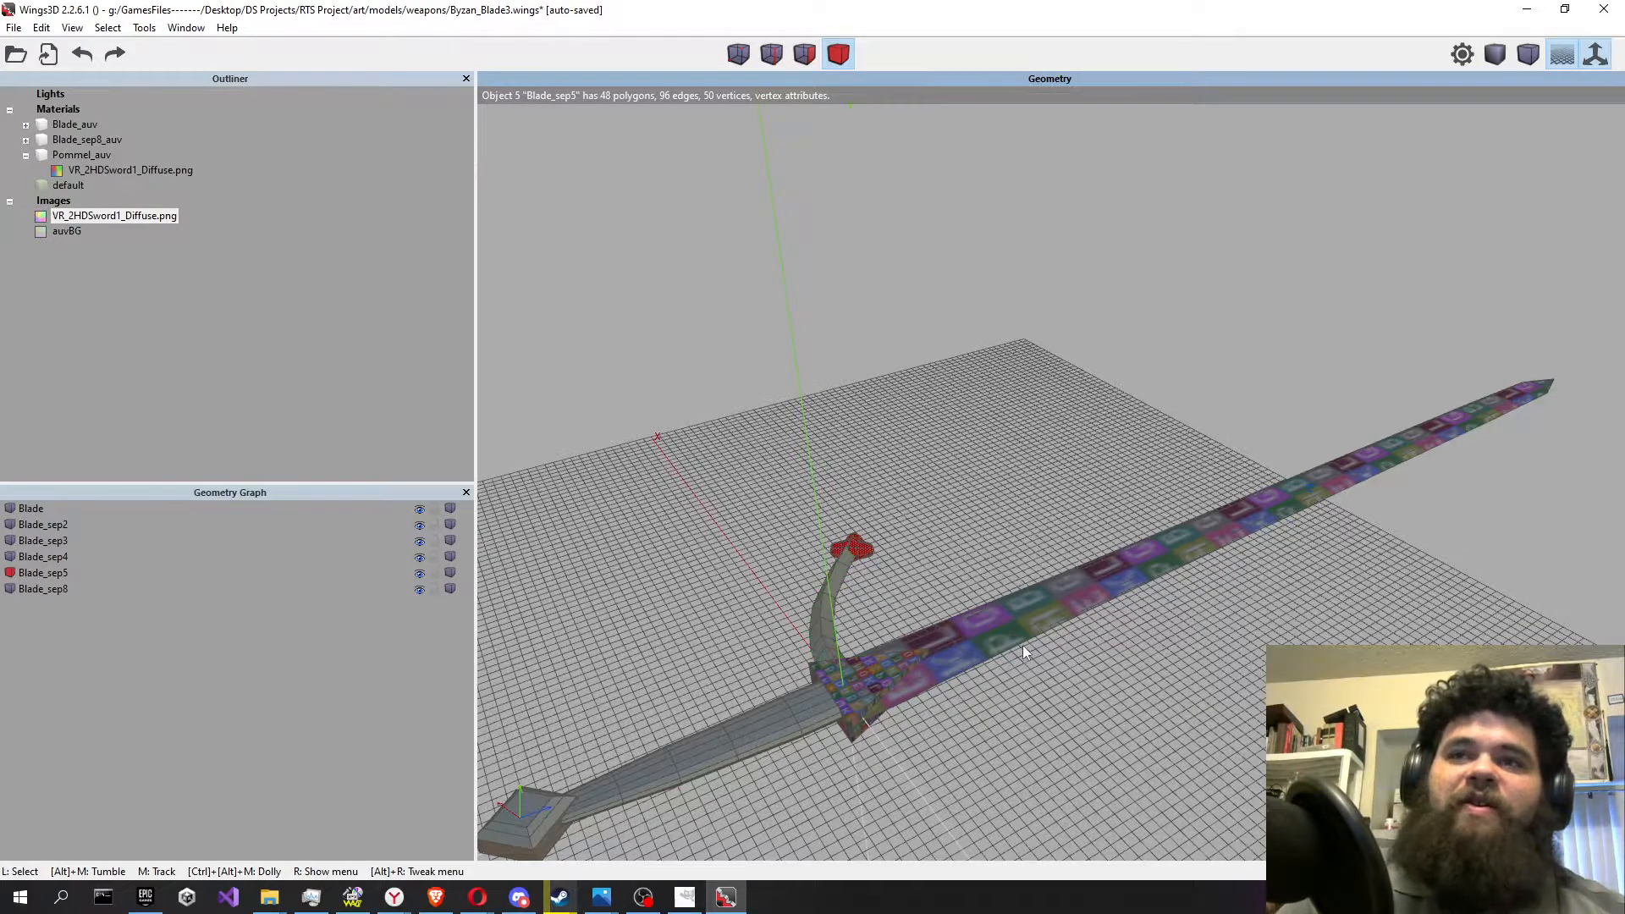
pyautogui.click(853, 574)
pyautogui.rightClick(741, 500)
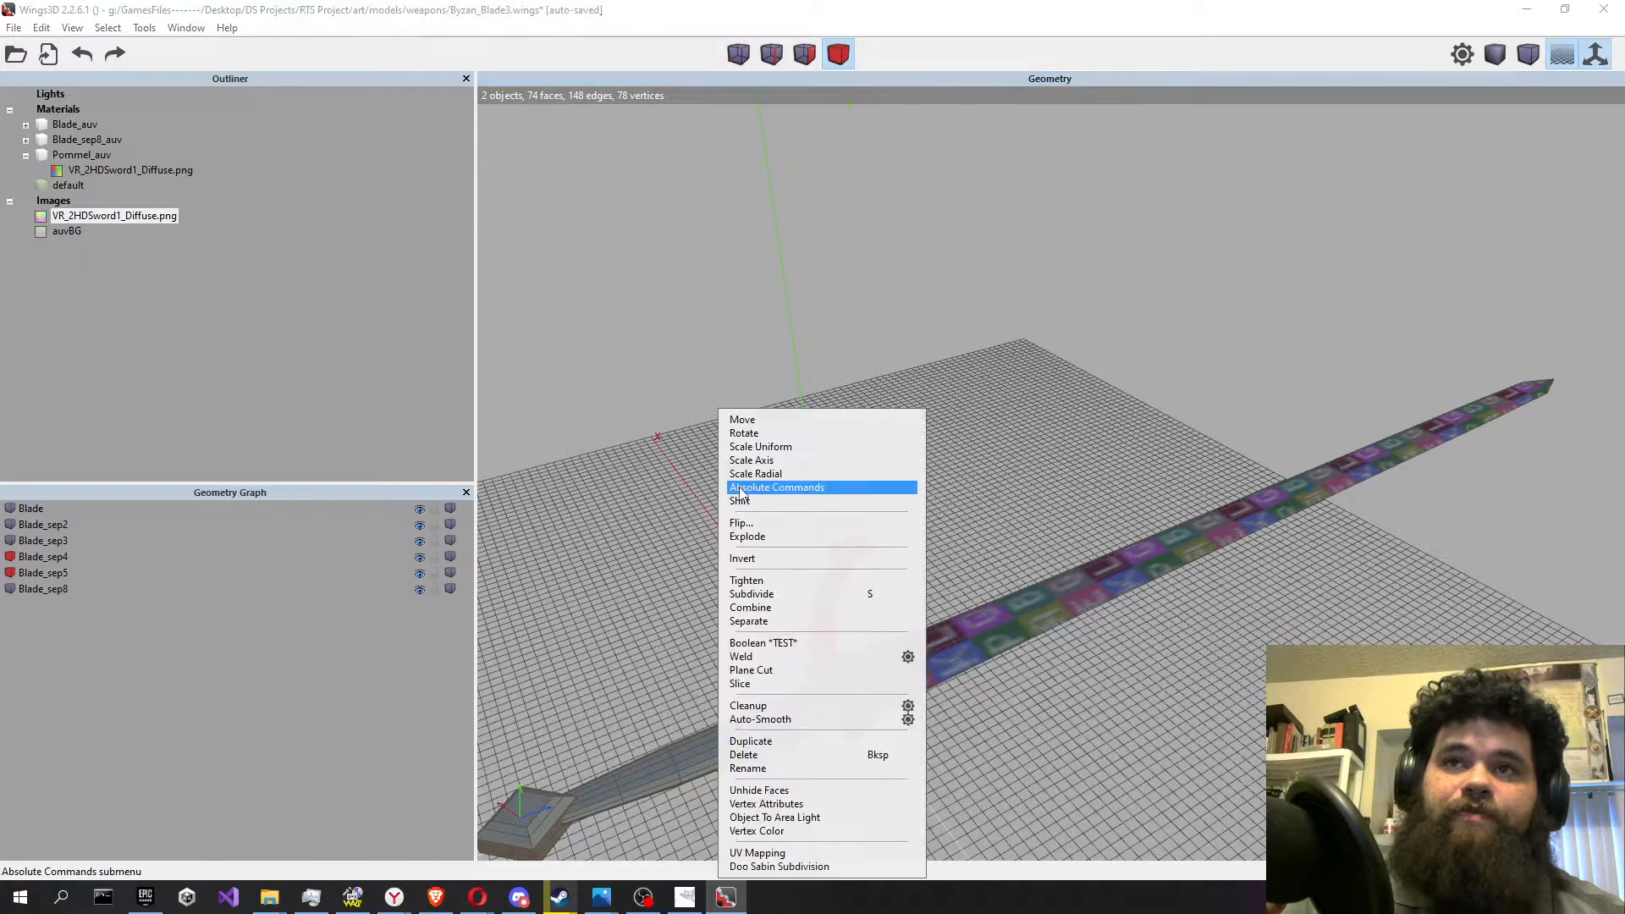
pyautogui.click(791, 855)
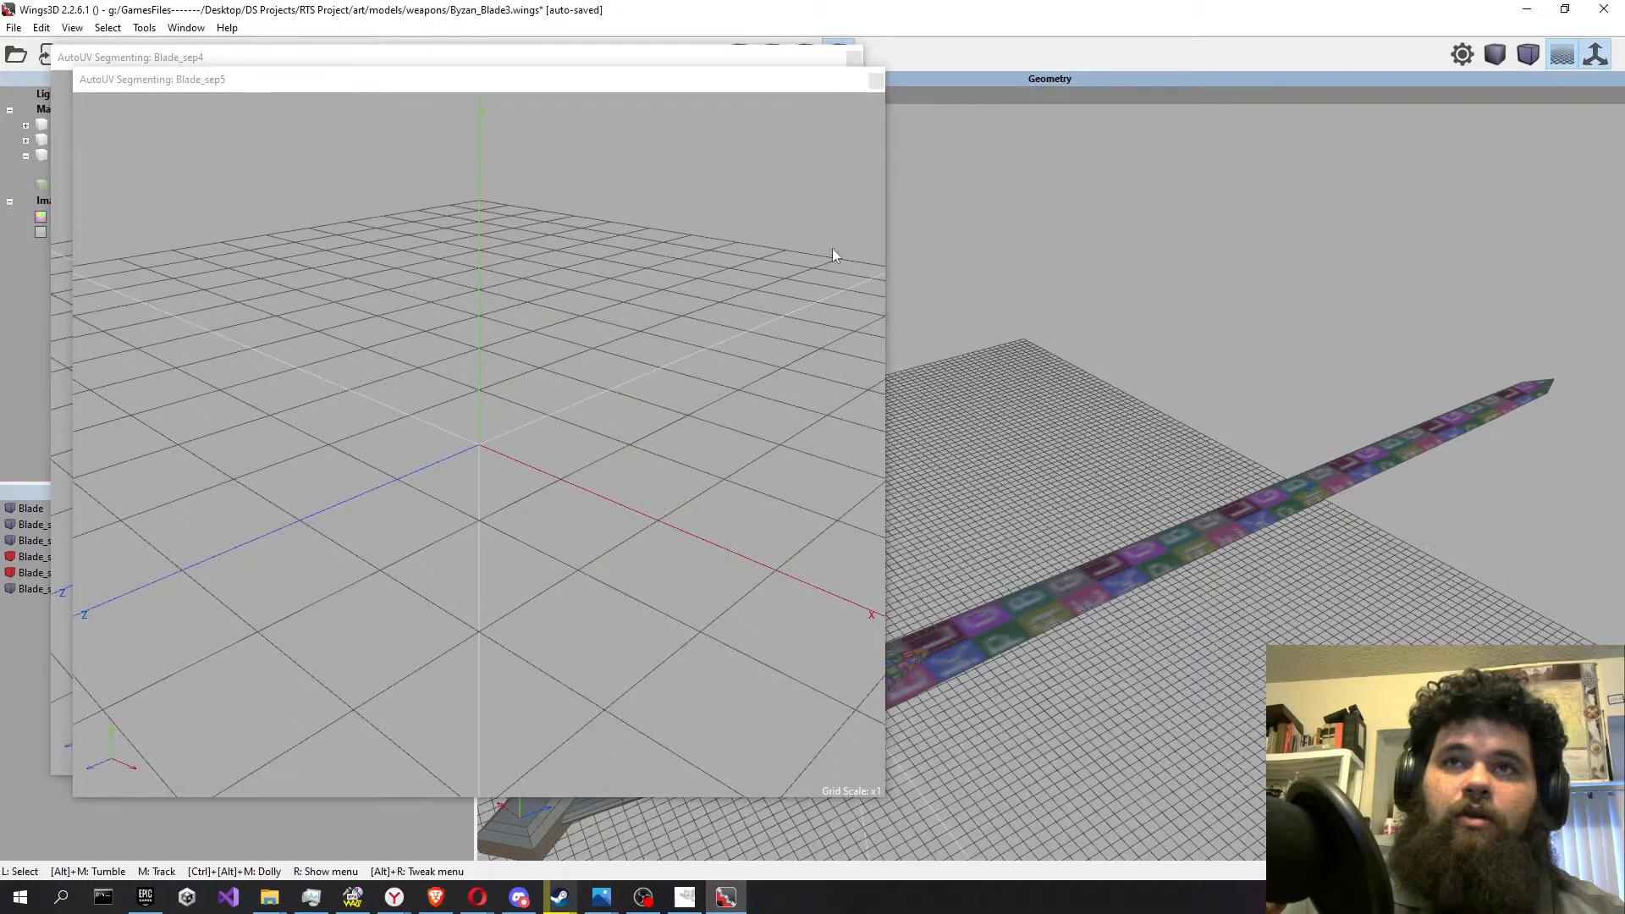
pyautogui.click(855, 64)
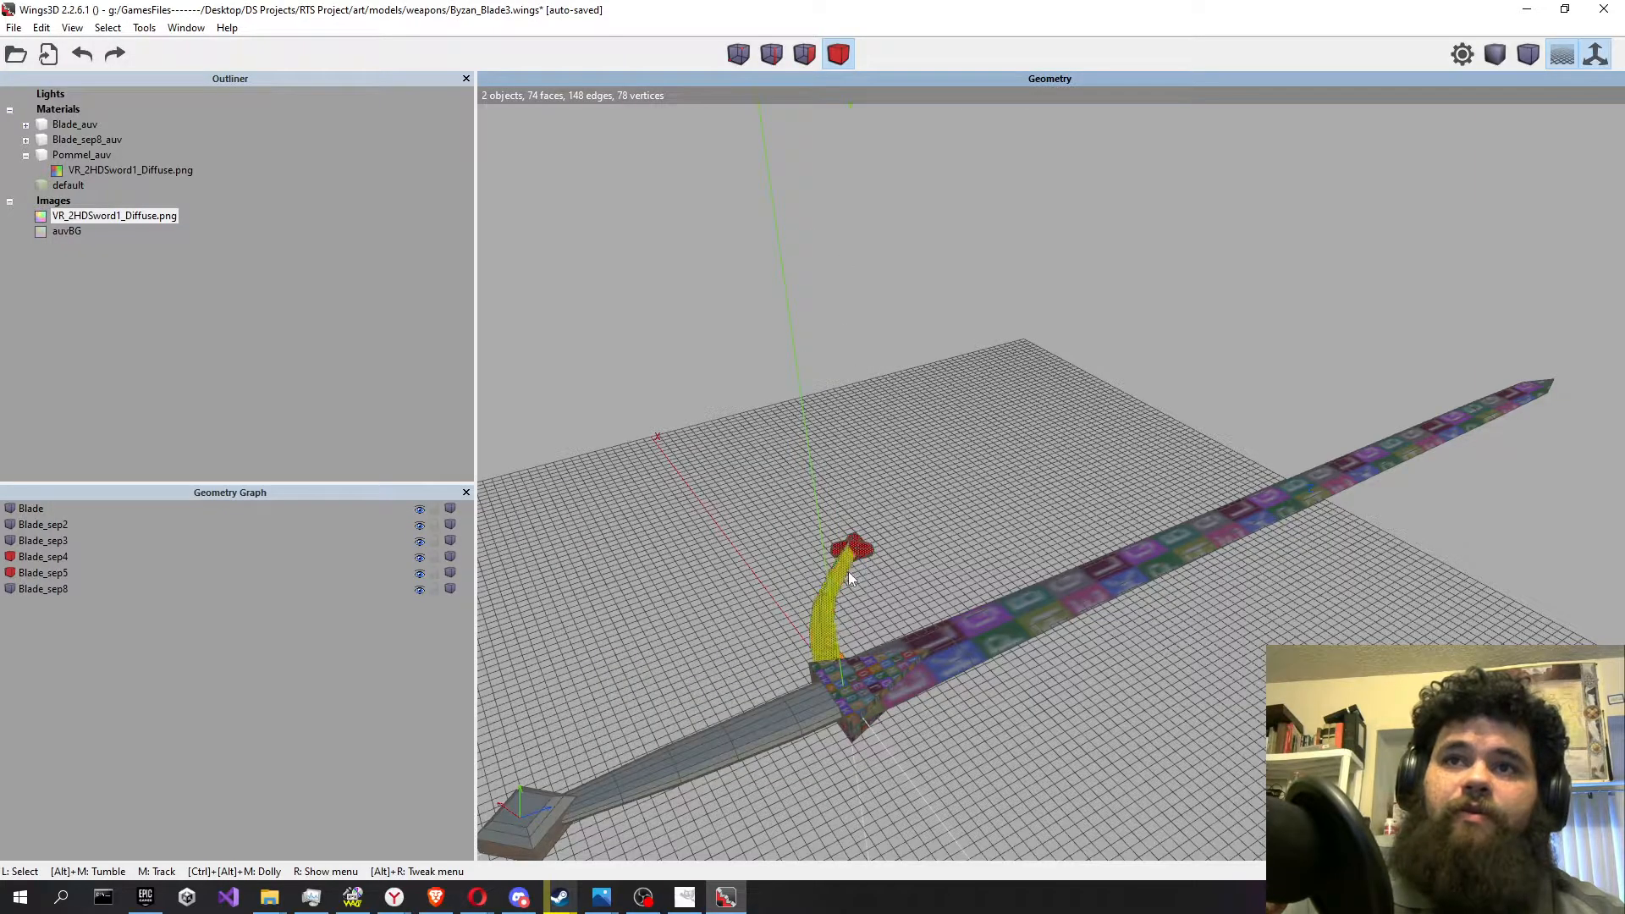
# Select only the curved crossguard arm, without its end ornament, and open it for UV mapping.
pyautogui.click(847, 572)
pyautogui.click(865, 547)
pyautogui.click(845, 580)
pyautogui.rightClick(977, 393)
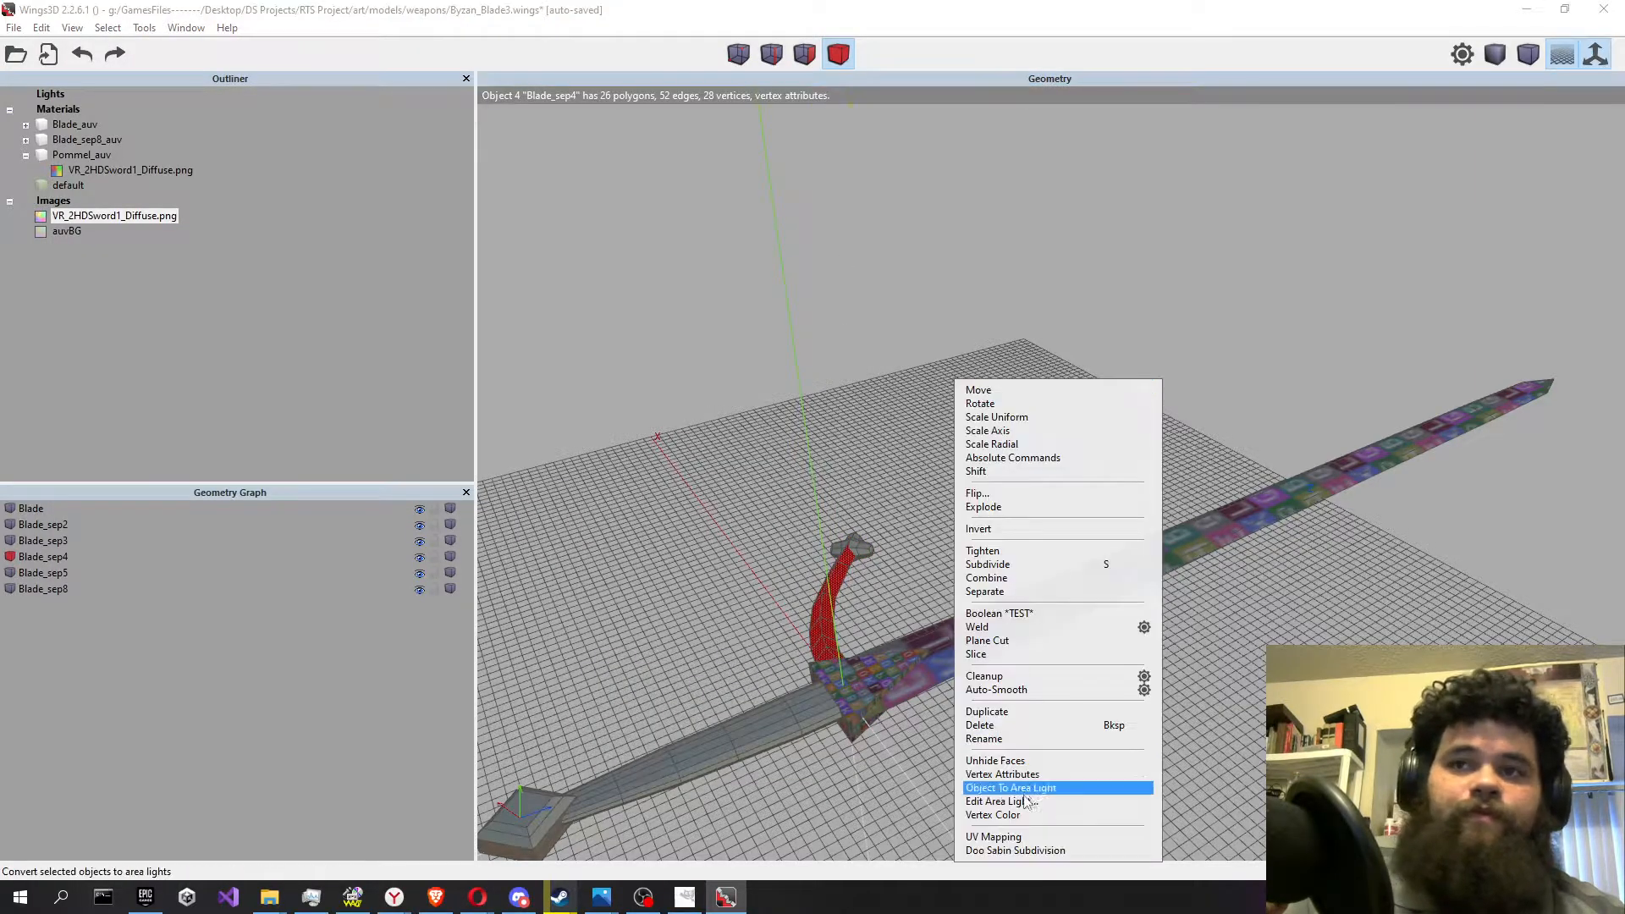
pyautogui.click(1015, 839)
pyautogui.scroll(-5, 733, 362)
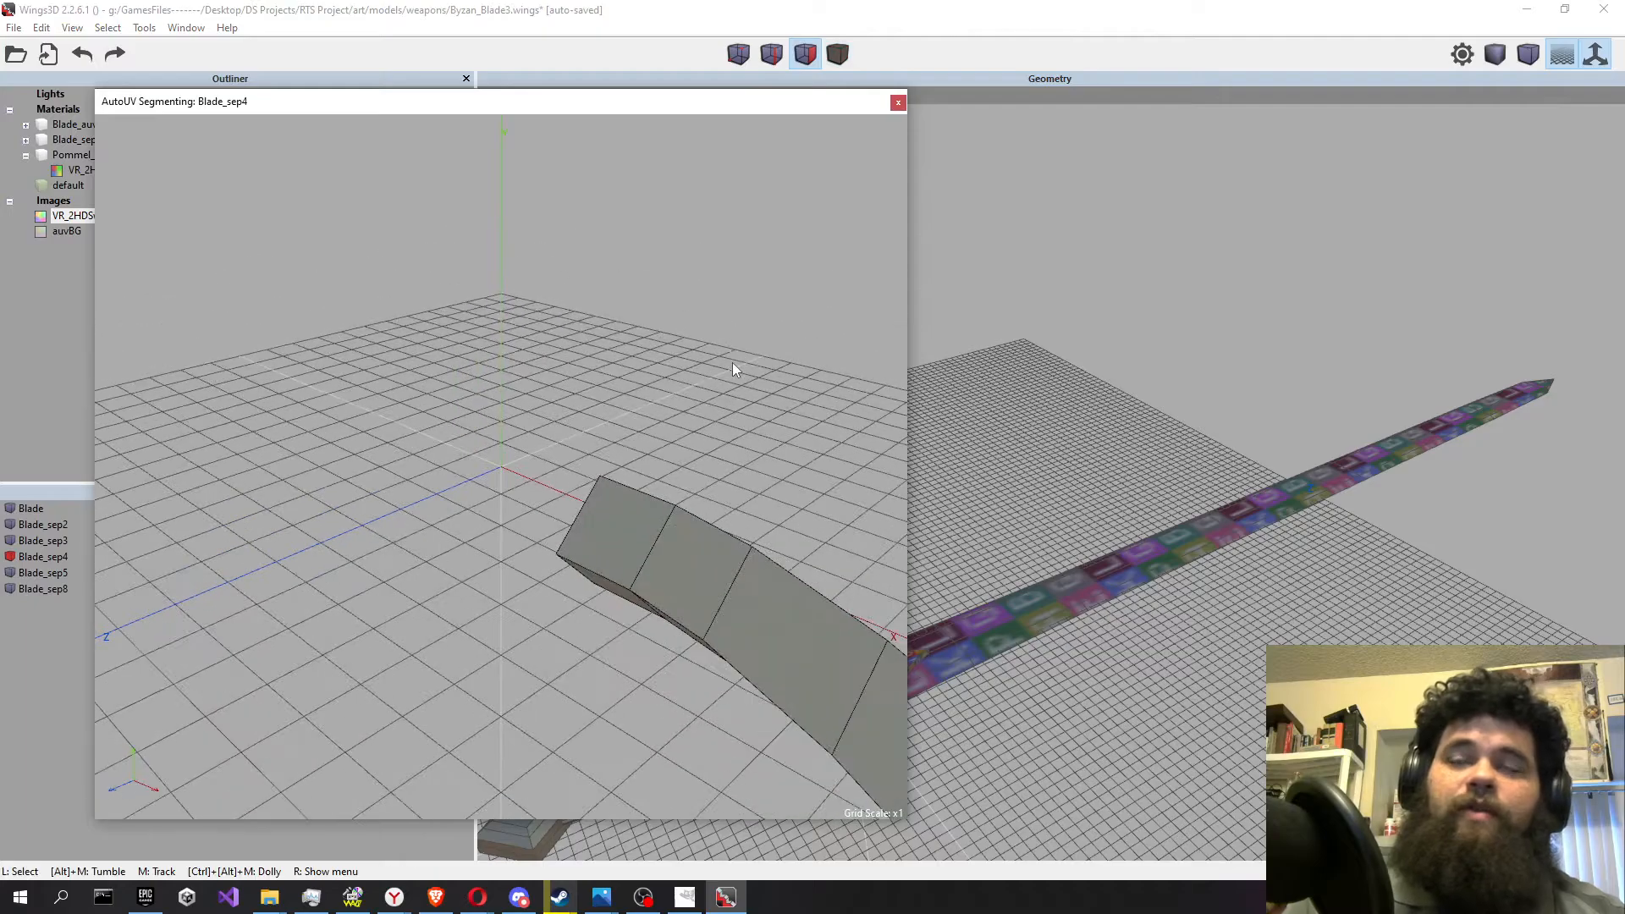
# Select the edges around both end faces of the curved crossguard arm.
pyautogui.click(777, 56)
pyautogui.click(571, 504)
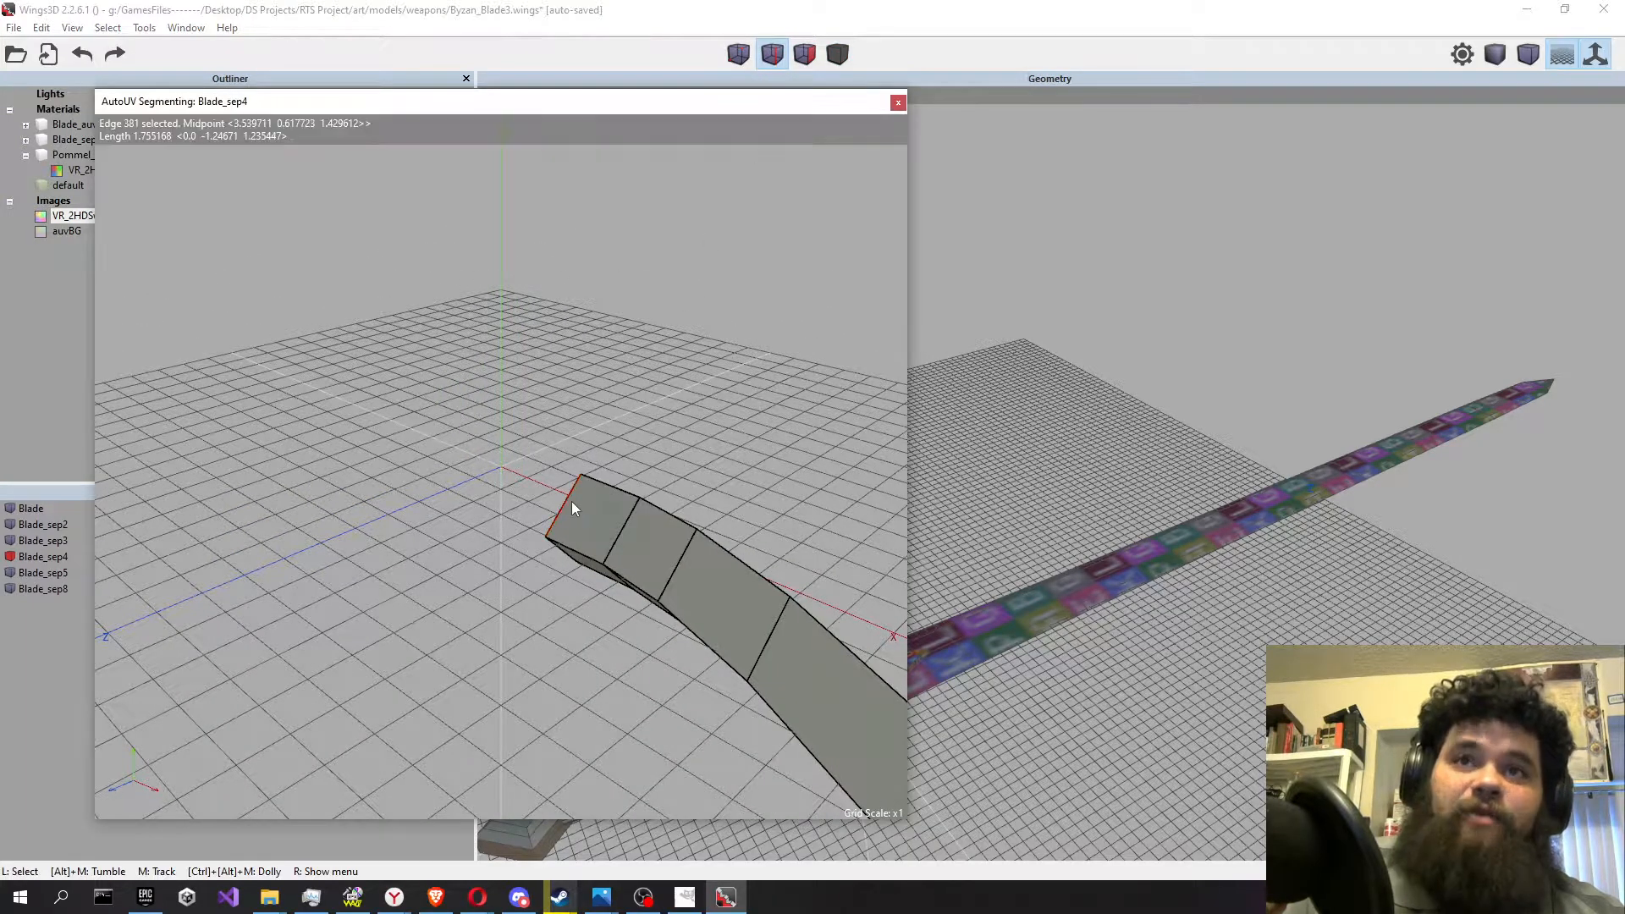
pyautogui.keyDown('alt'); pyautogui.moveTo(429, 394); pyautogui.dragTo(719, 383, button='middle'); pyautogui.keyUp('alt')
pyautogui.click(575, 484)
pyautogui.scroll(-8, 707, 369)
pyautogui.scroll(5, 721, 526)
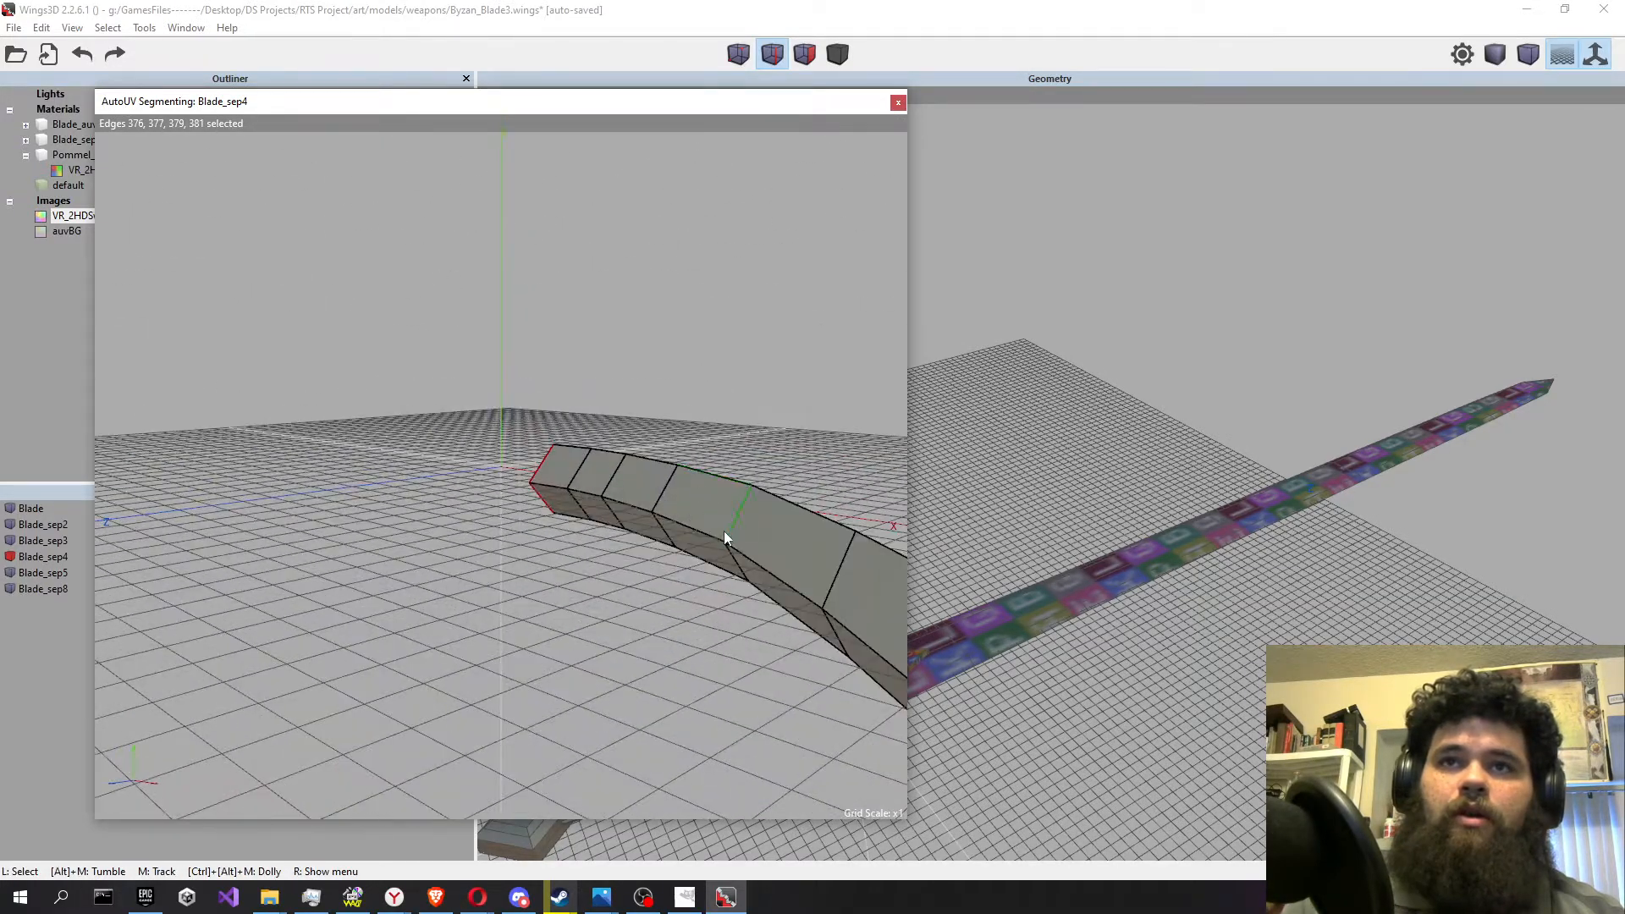
pyautogui.scroll(-2, 715, 534)
pyautogui.scroll(1, 707, 544)
pyautogui.click(721, 546)
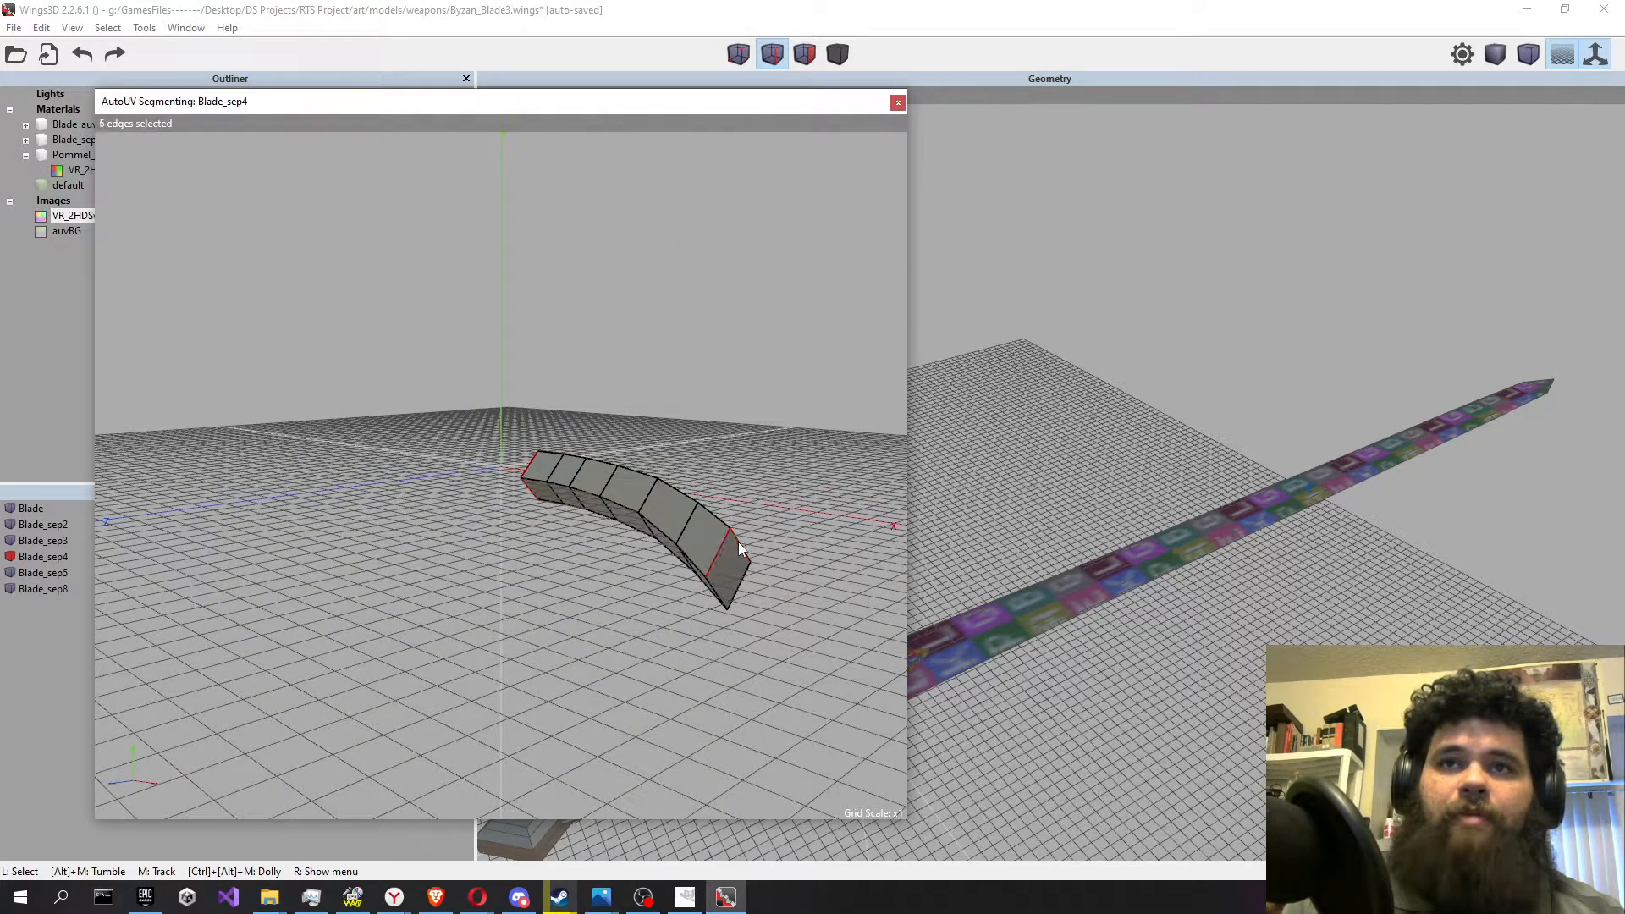
pyautogui.keyDown('alt'); pyautogui.moveTo(718, 595); pyautogui.dragTo(545, 517, button='middle'); pyautogui.keyUp('alt')
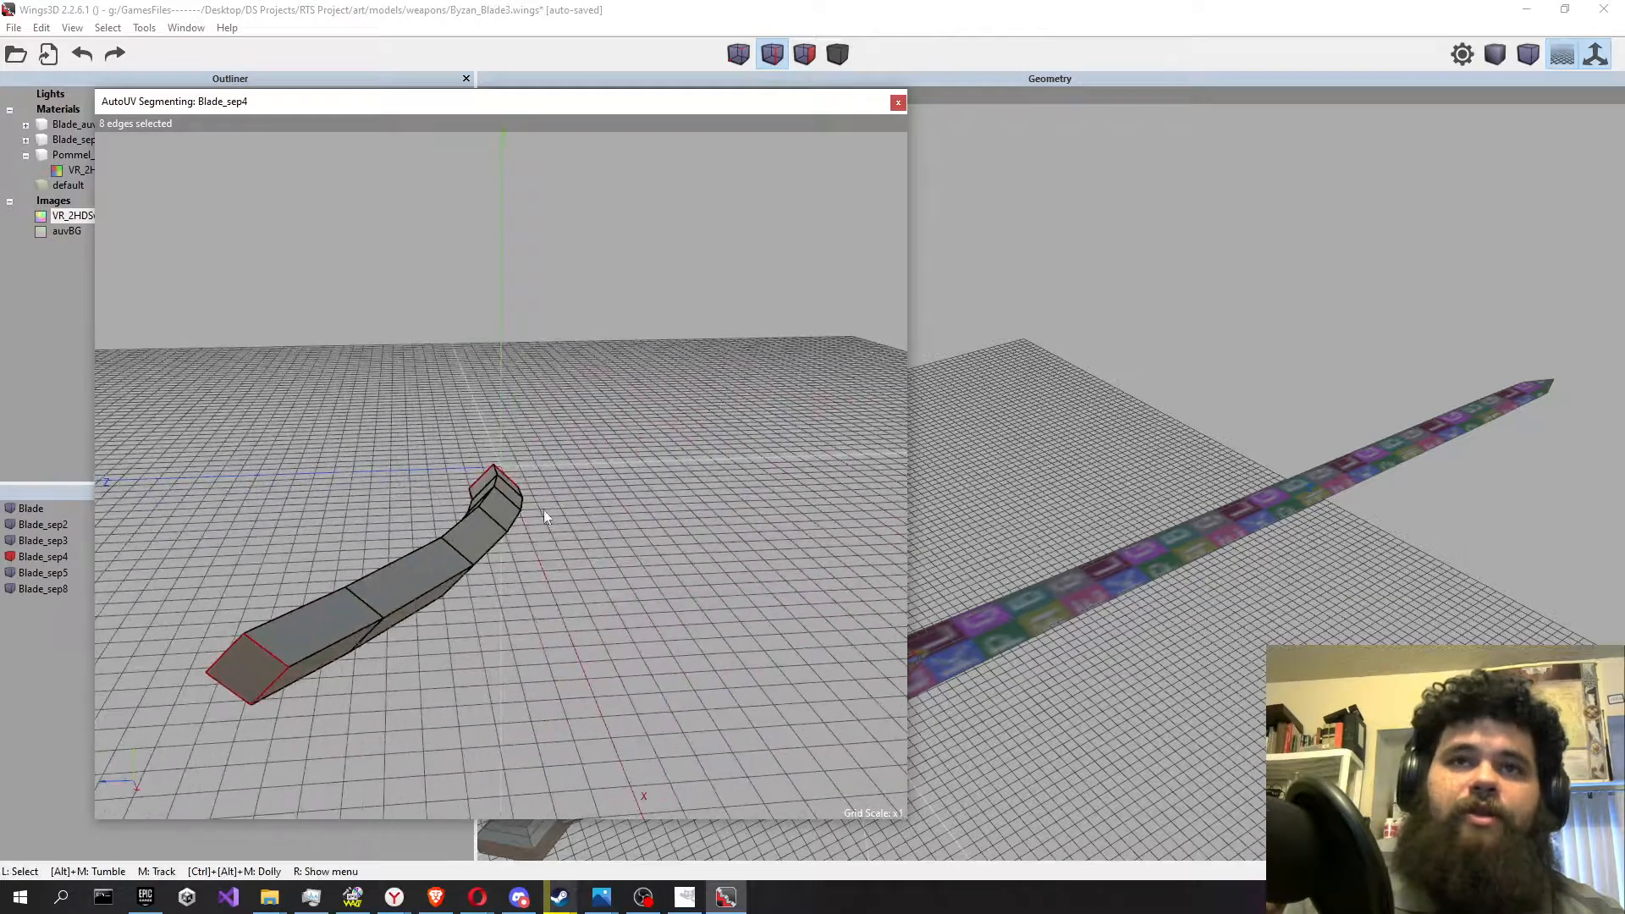
# Add one lengthwise run of edges along the arm to the selection and mark all selected edges for cut.
pyautogui.click(338, 644)
pyautogui.click(419, 603)
pyautogui.keyDown('alt'); pyautogui.moveTo(398, 622); pyautogui.dragTo(457, 493, button='middle'); pyautogui.keyUp('alt')
pyautogui.click(455, 495)
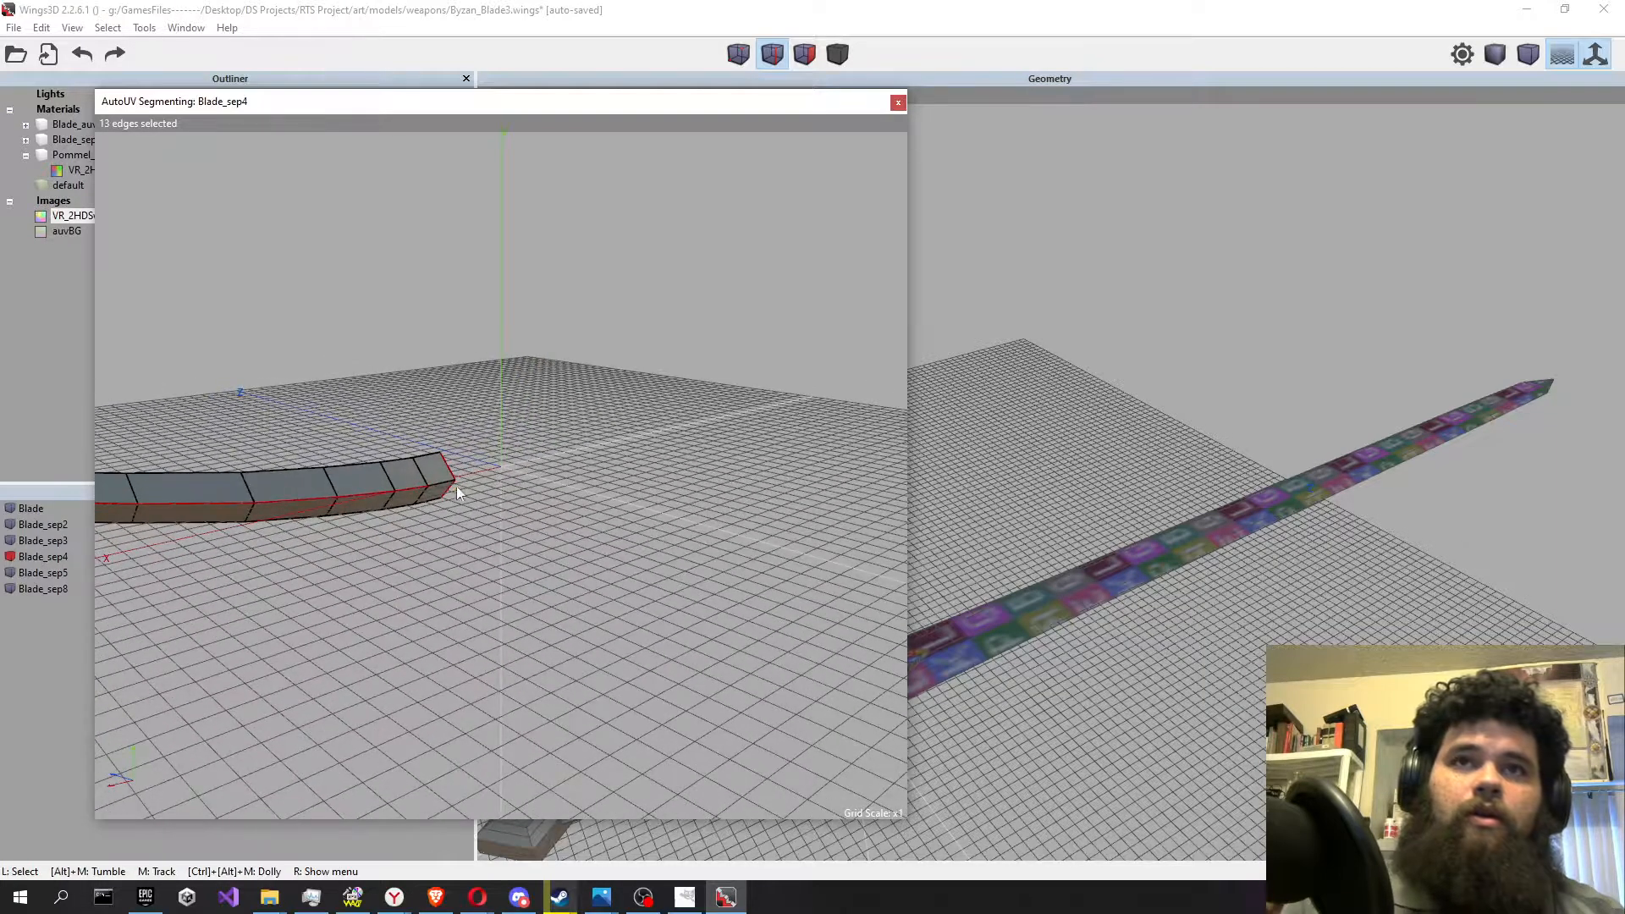
pyautogui.rightClick(496, 403)
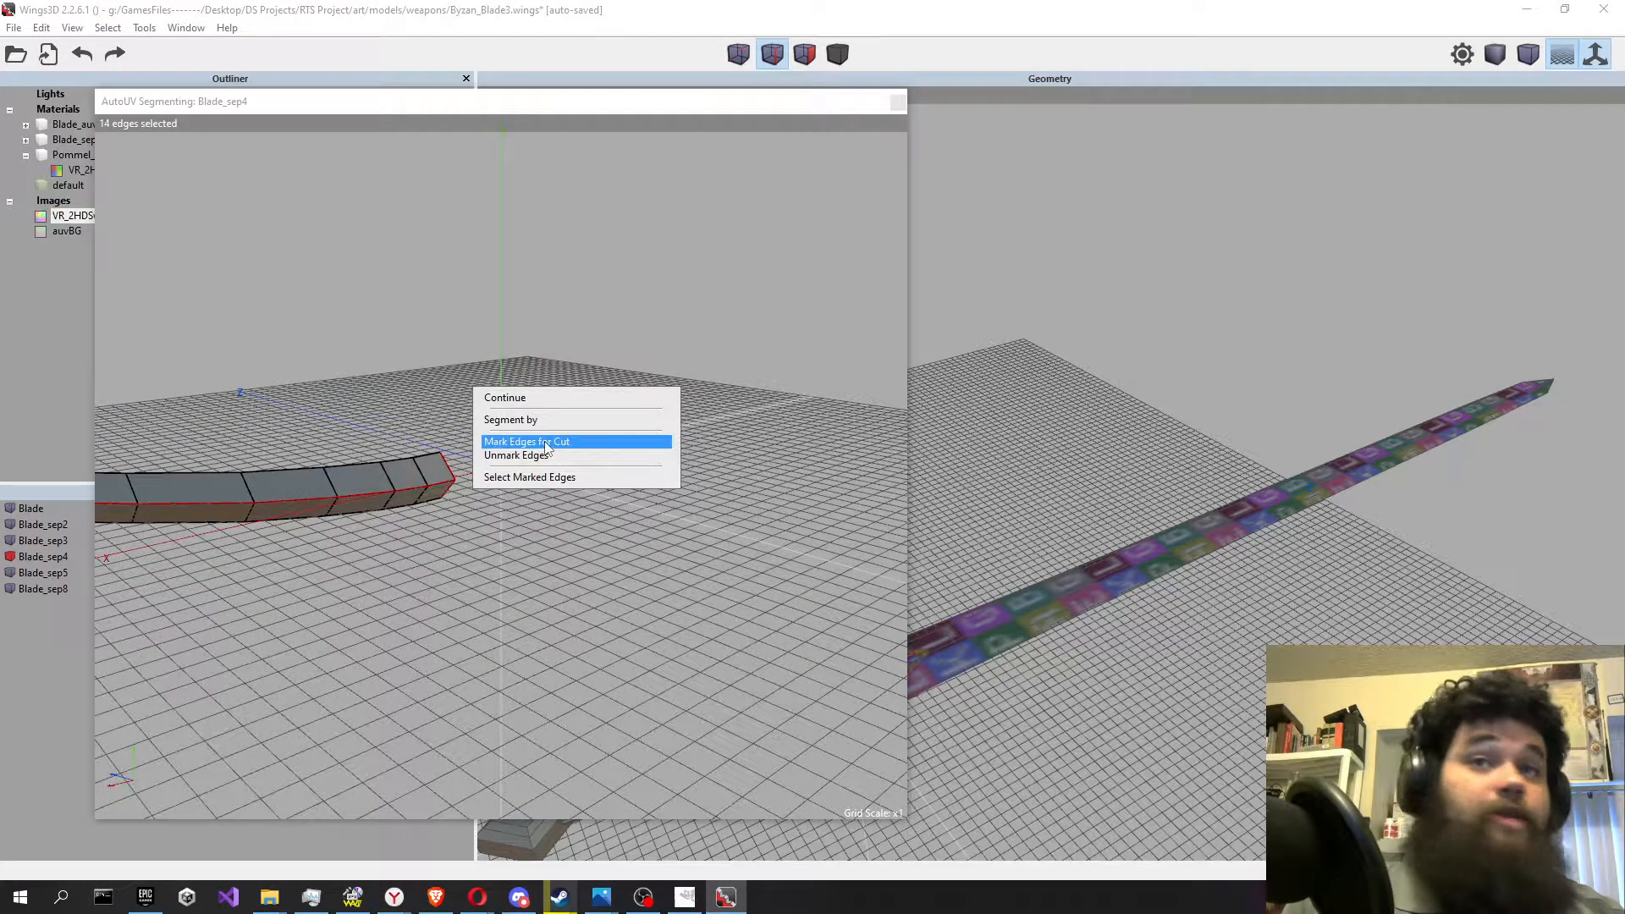
pyautogui.click(546, 442)
# Continue from segmenting and unwrap the crossguard arm with Unfolding.
pyautogui.keyDown('alt'); pyautogui.moveTo(418, 417); pyautogui.dragTo(508, 362, button='middle'); pyautogui.keyUp('alt')
pyautogui.rightClick(399, 330)
pyautogui.click(454, 330)
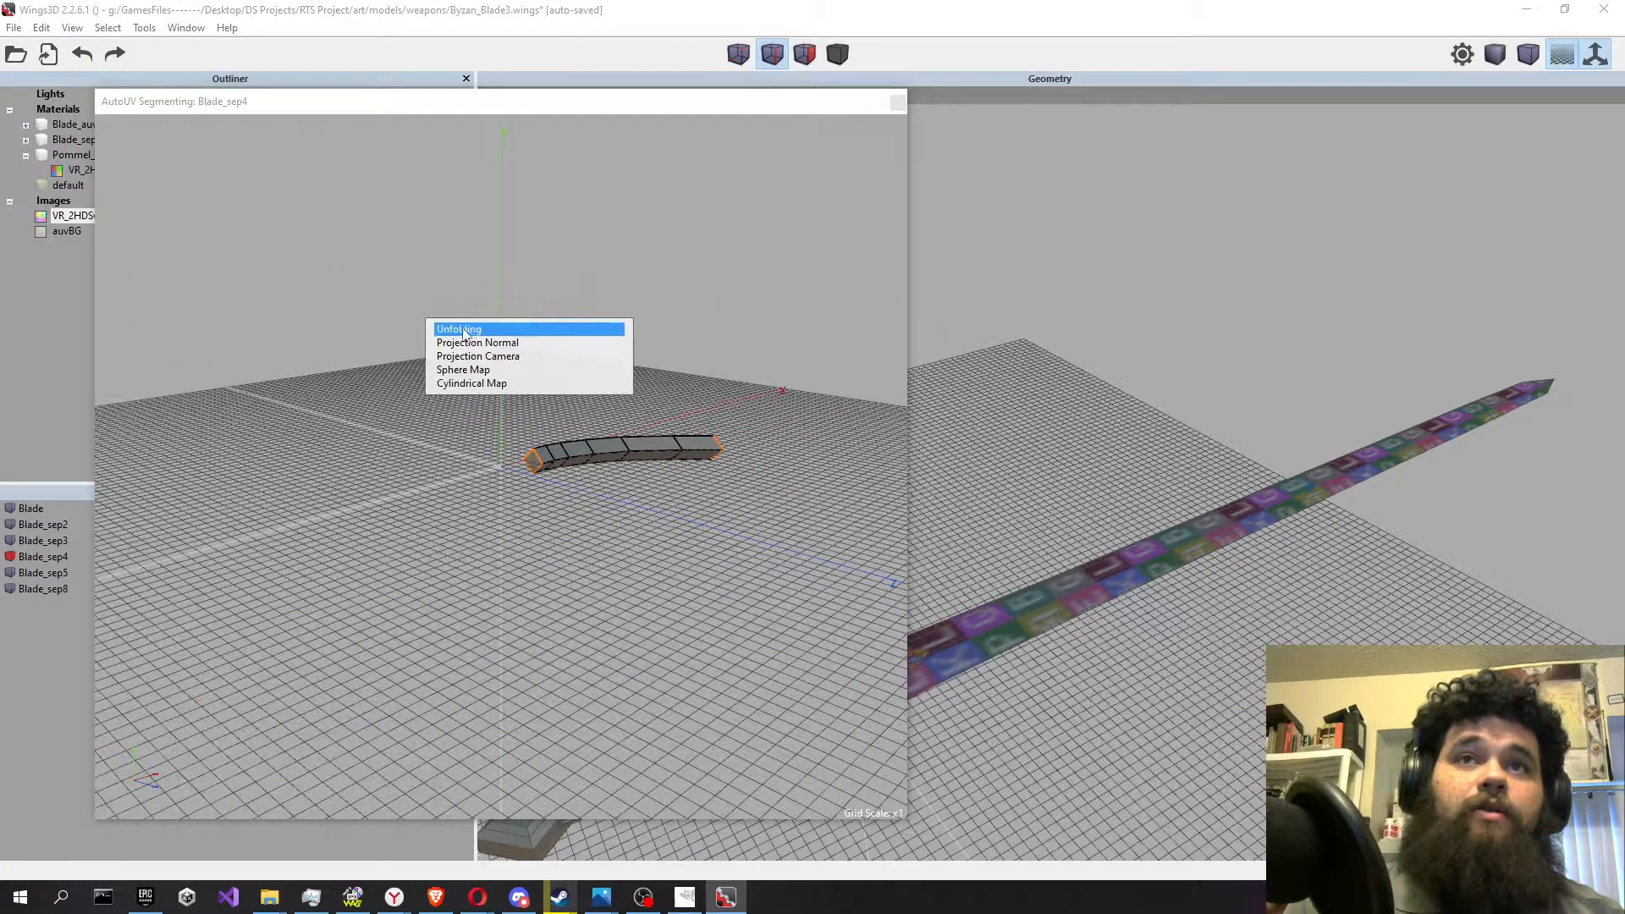
pyautogui.click(463, 330)
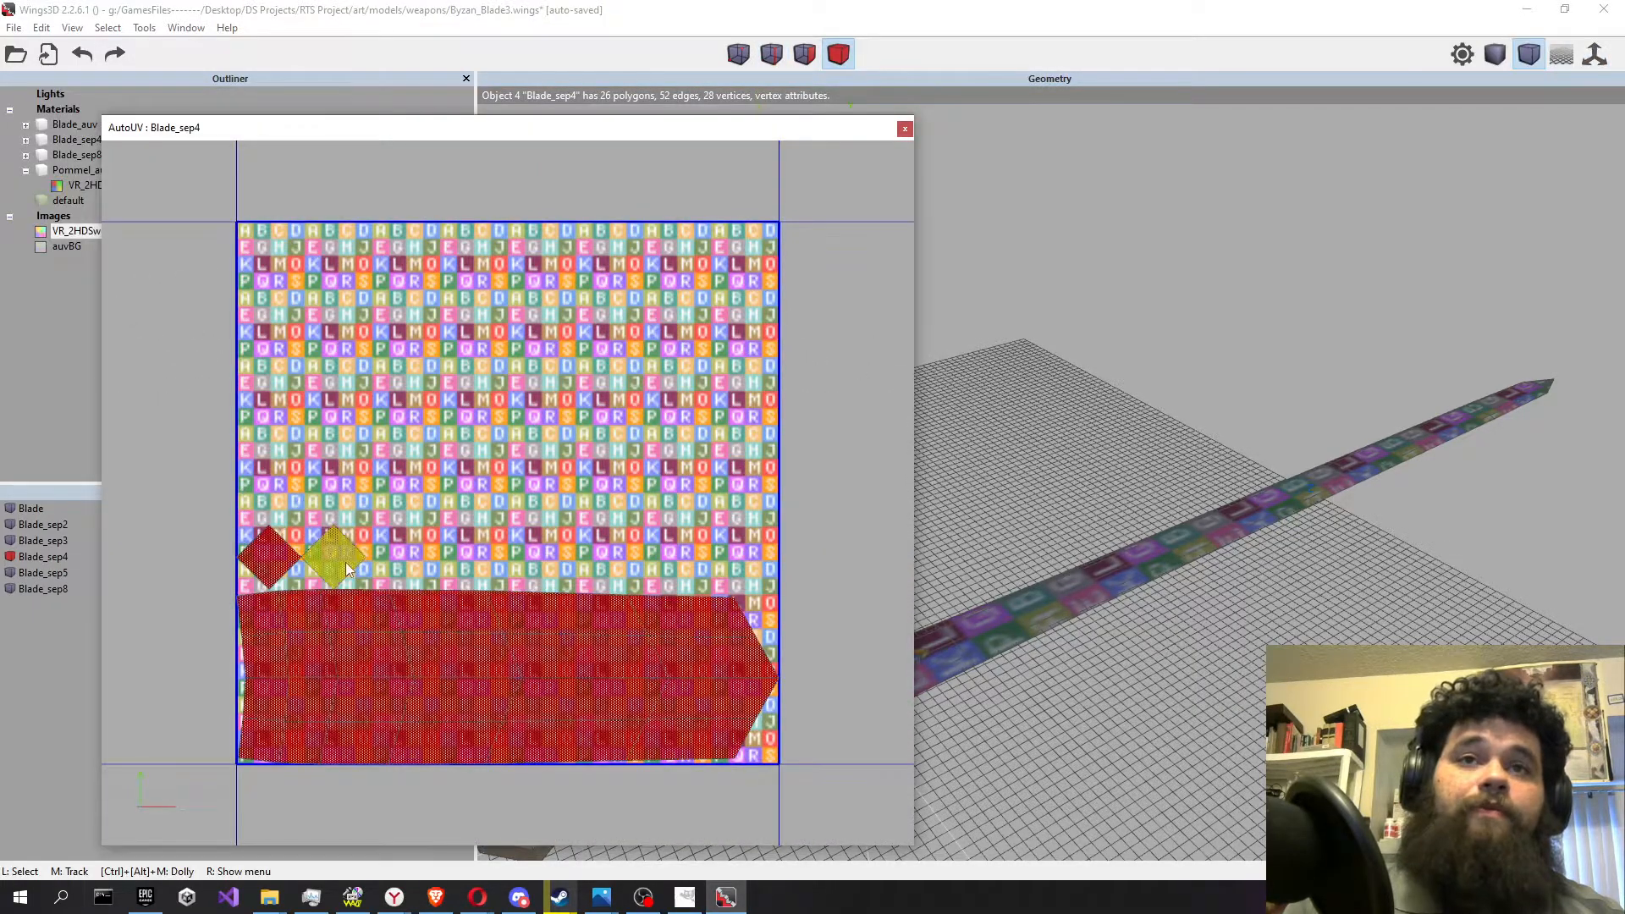
# Select only the two square end-cap charts and move them onto the middle of the large side chart.
pyautogui.rightClick(526, 504)
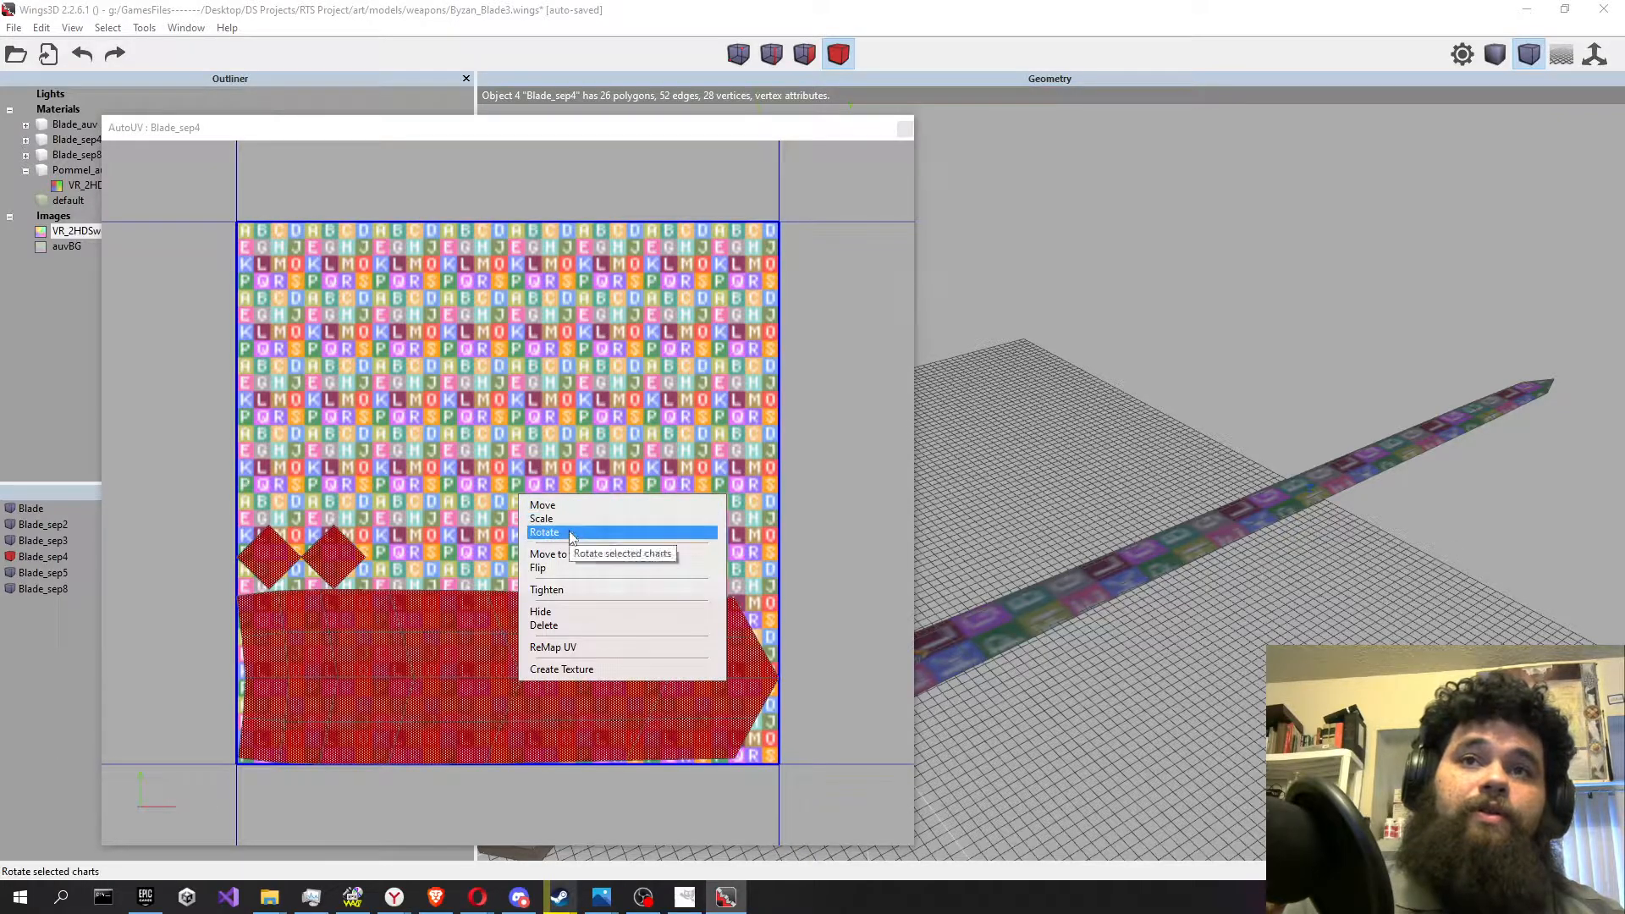
pyautogui.click(277, 540)
pyautogui.click(276, 542)
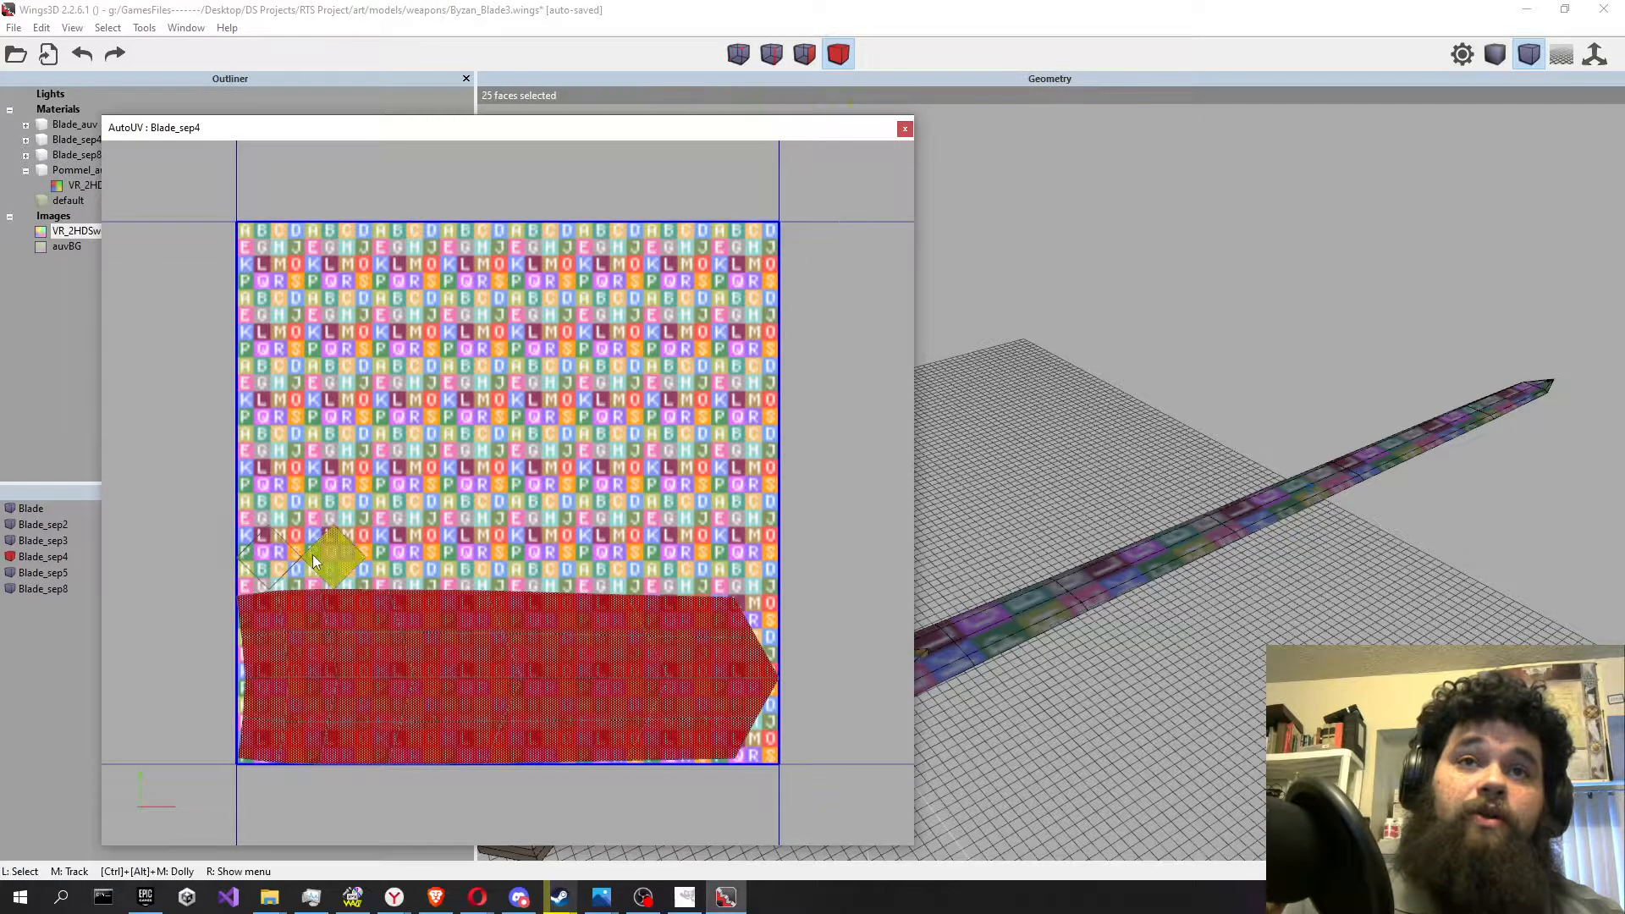
pyautogui.moveTo(223, 482); pyautogui.dragTo(341, 551)
pyautogui.press('space')
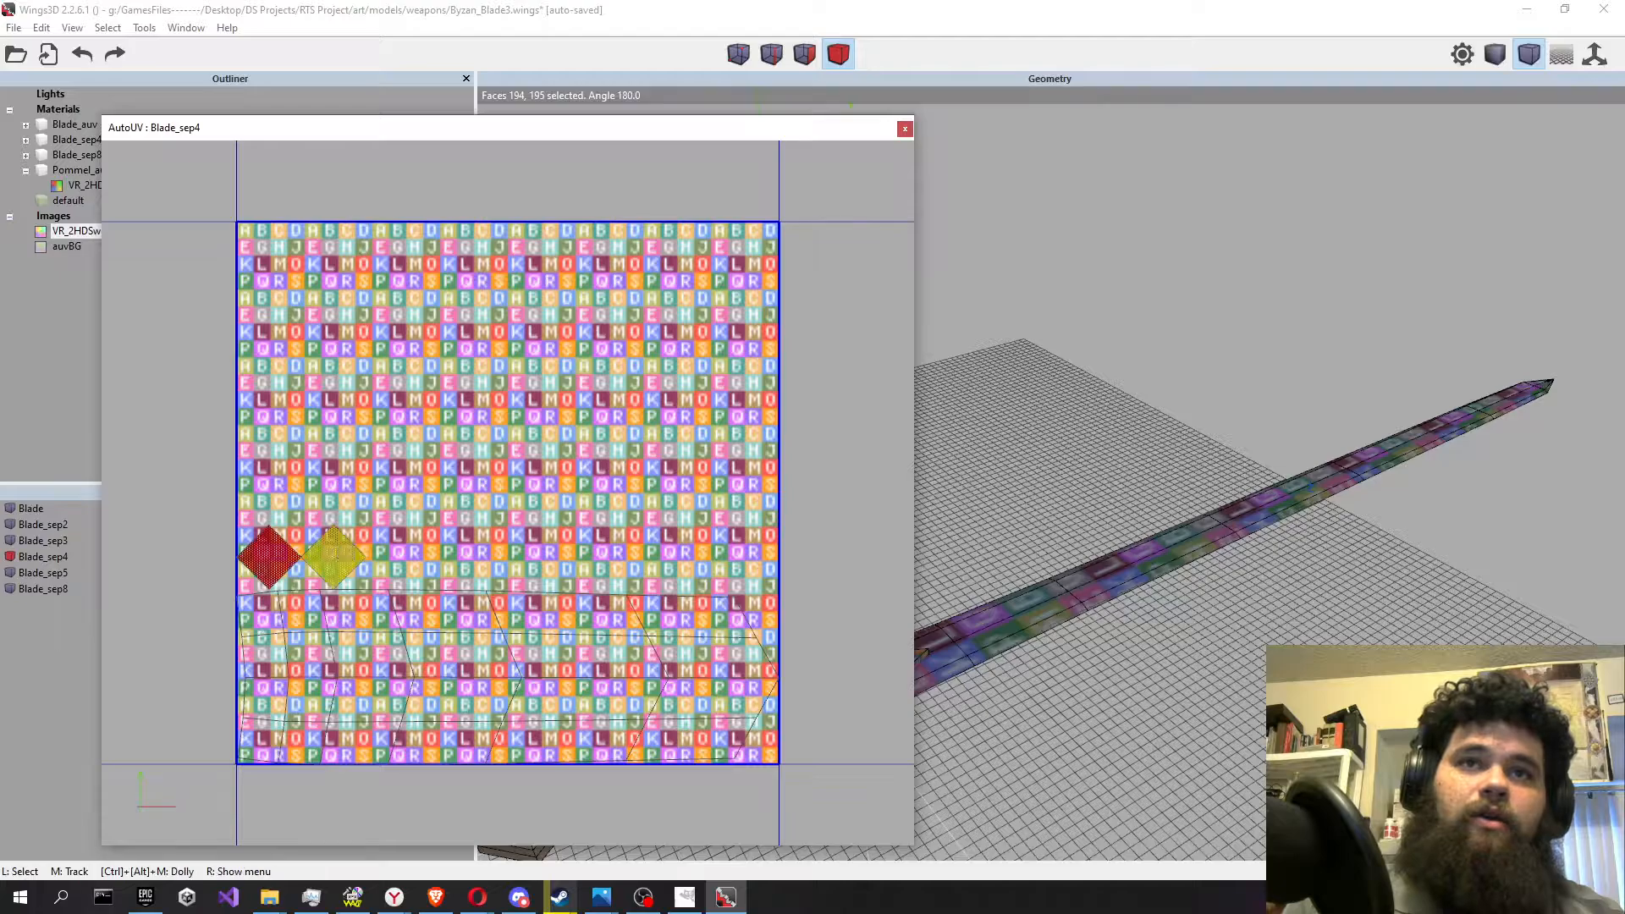
pyautogui.press('m')
pyautogui.click(340, 549)
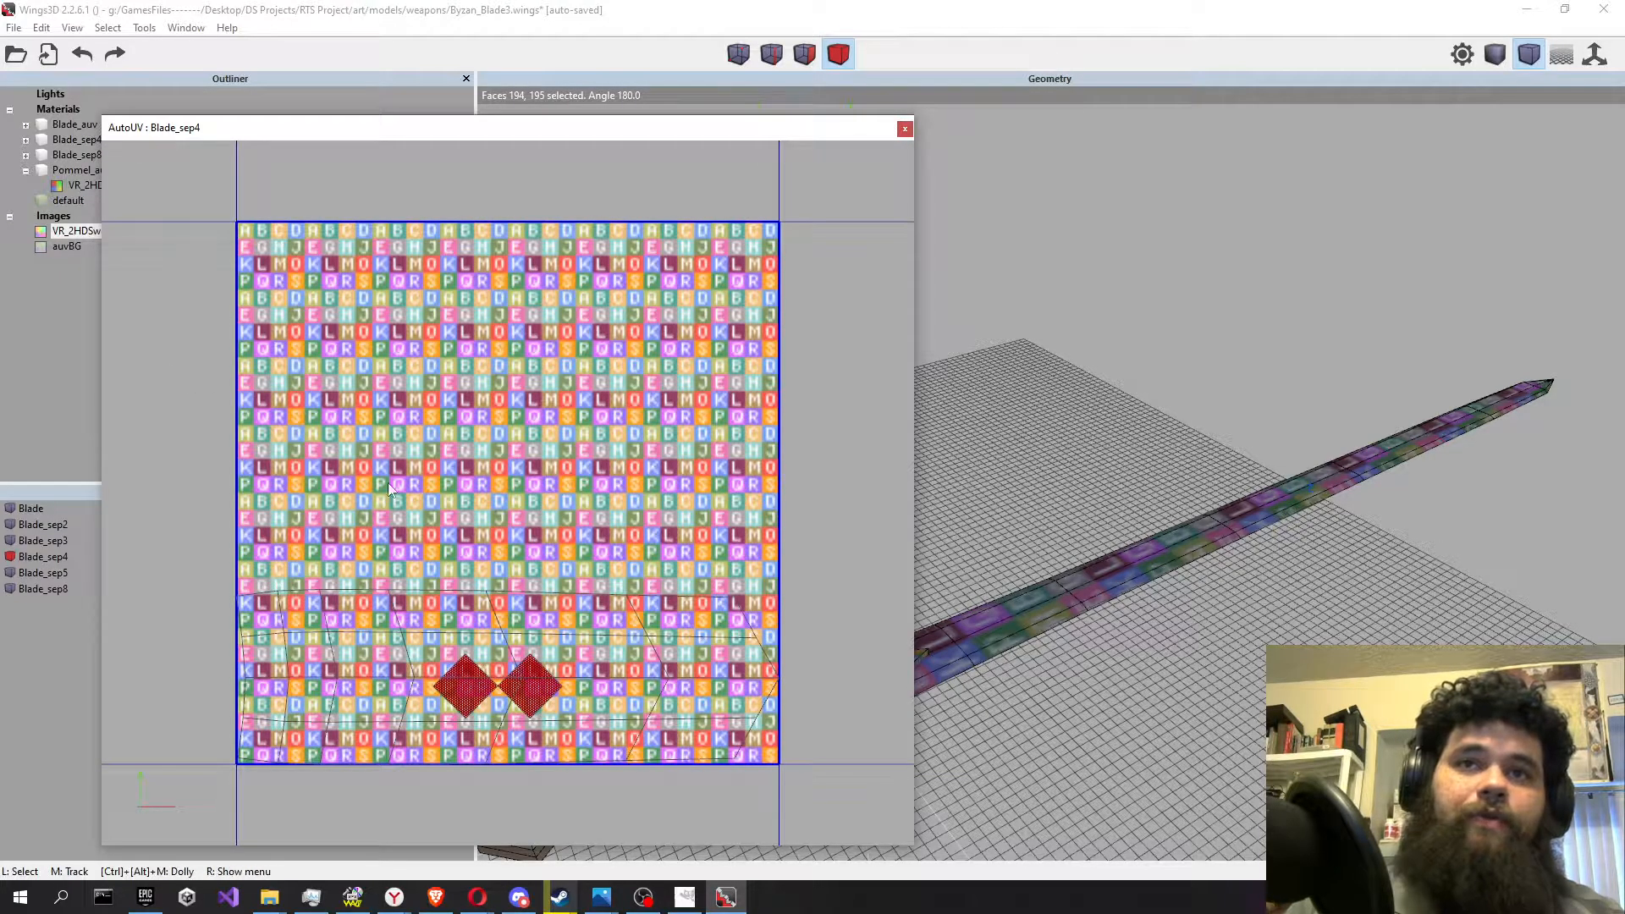
# Select the large chart along with the caps, scale all charts down vertically, and move them to the texture's lower edge.
pyautogui.click(648, 726)
pyautogui.rightClick(537, 485)
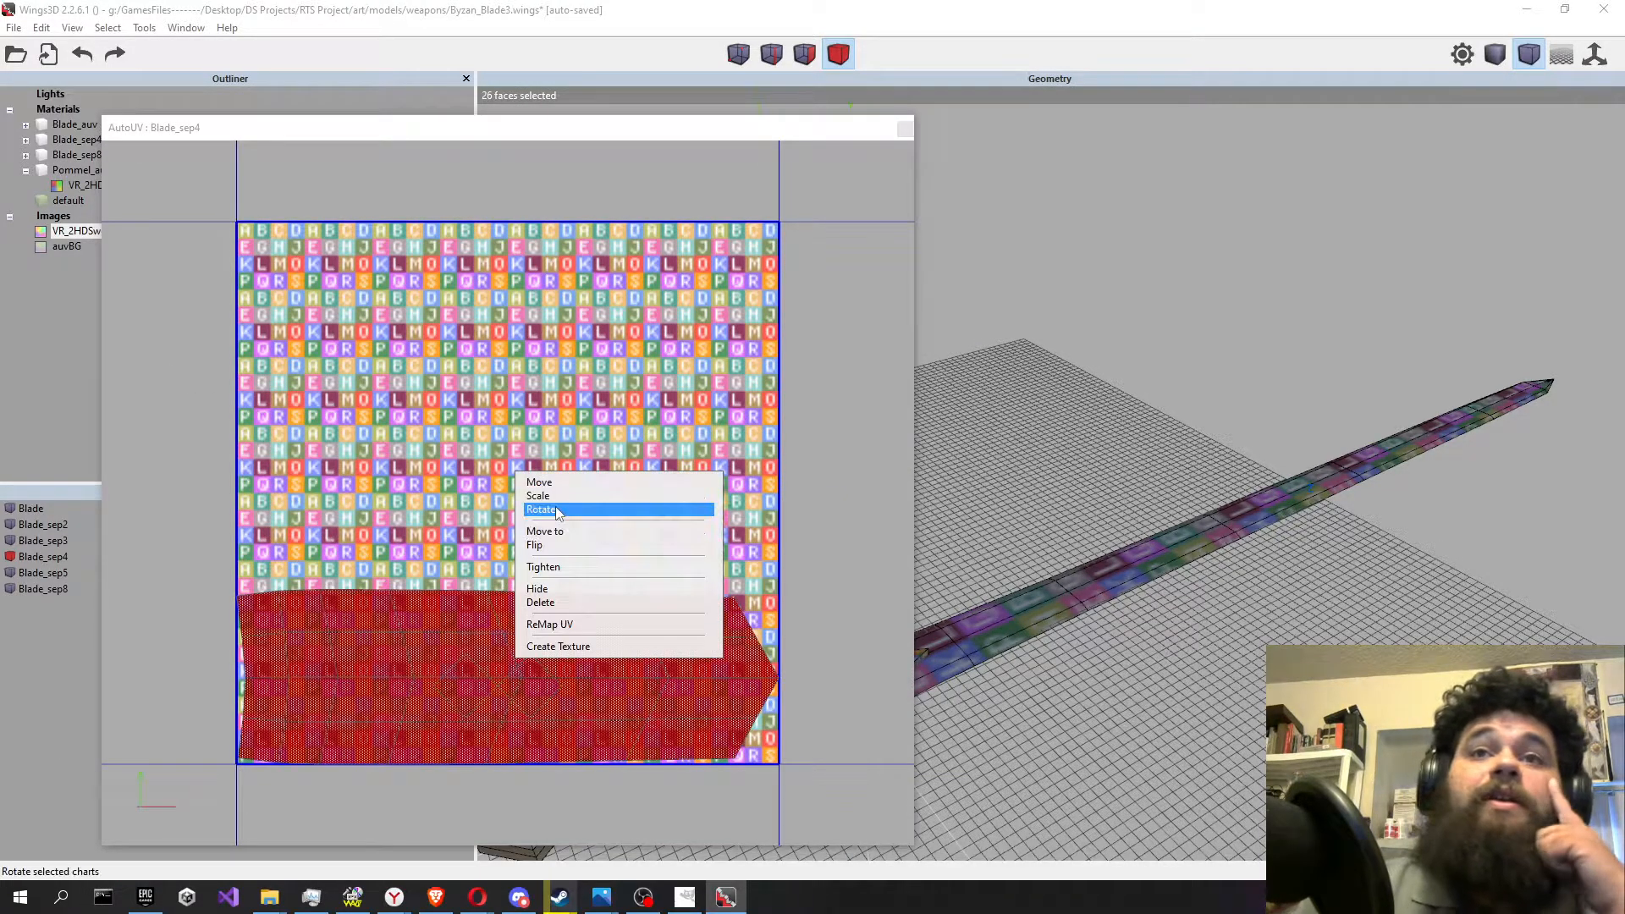
pyautogui.click(548, 496)
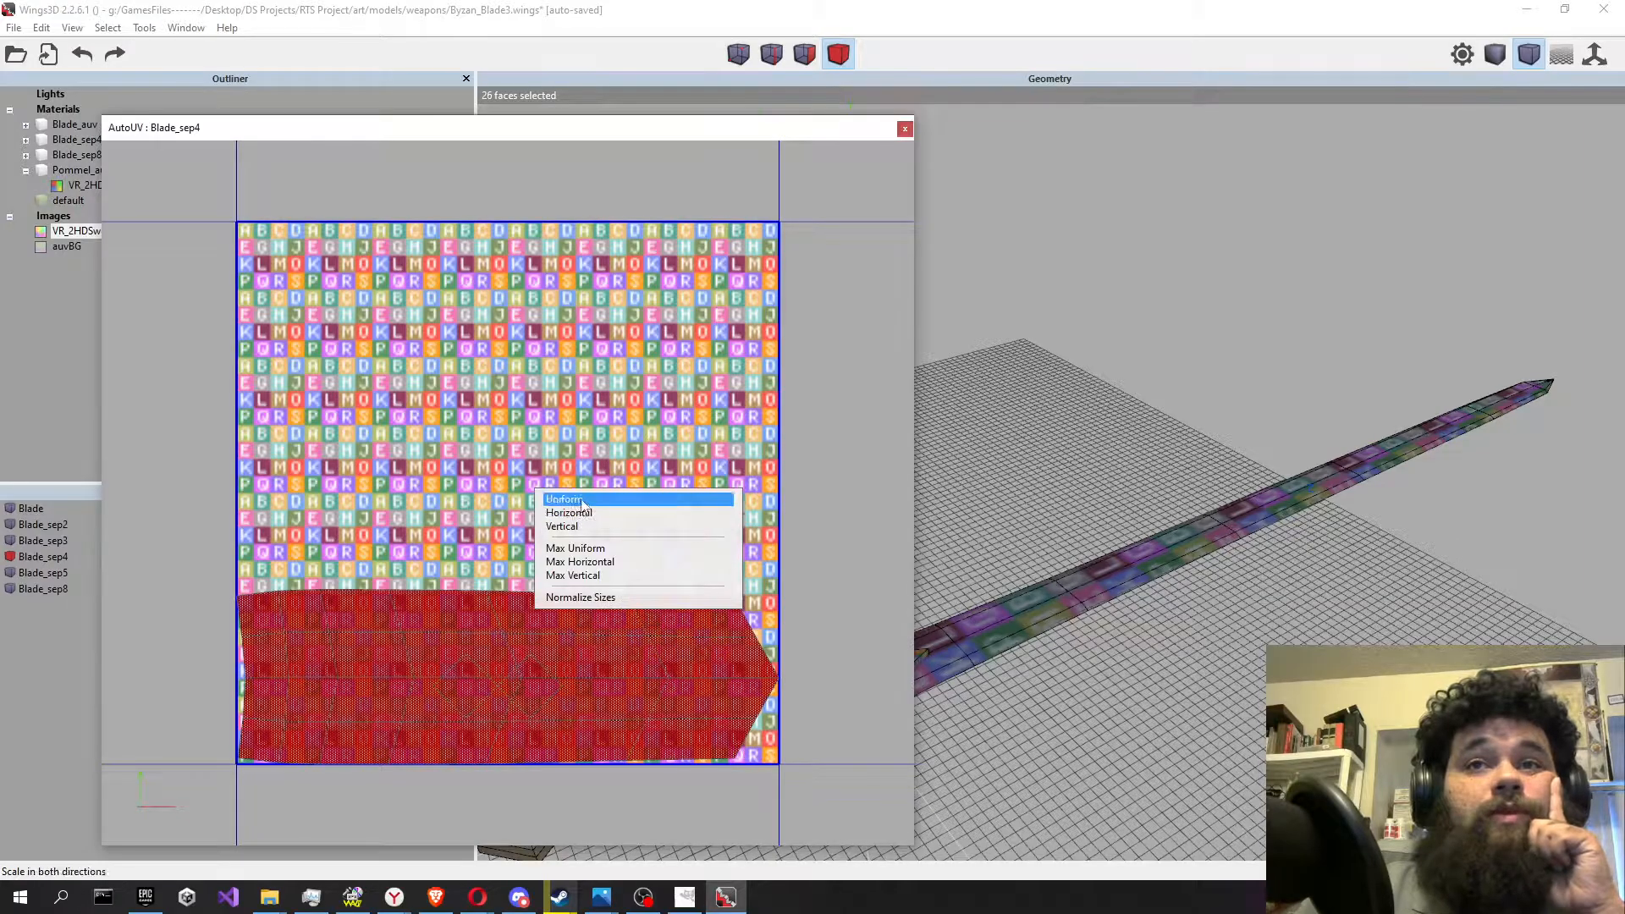
pyautogui.click(585, 513)
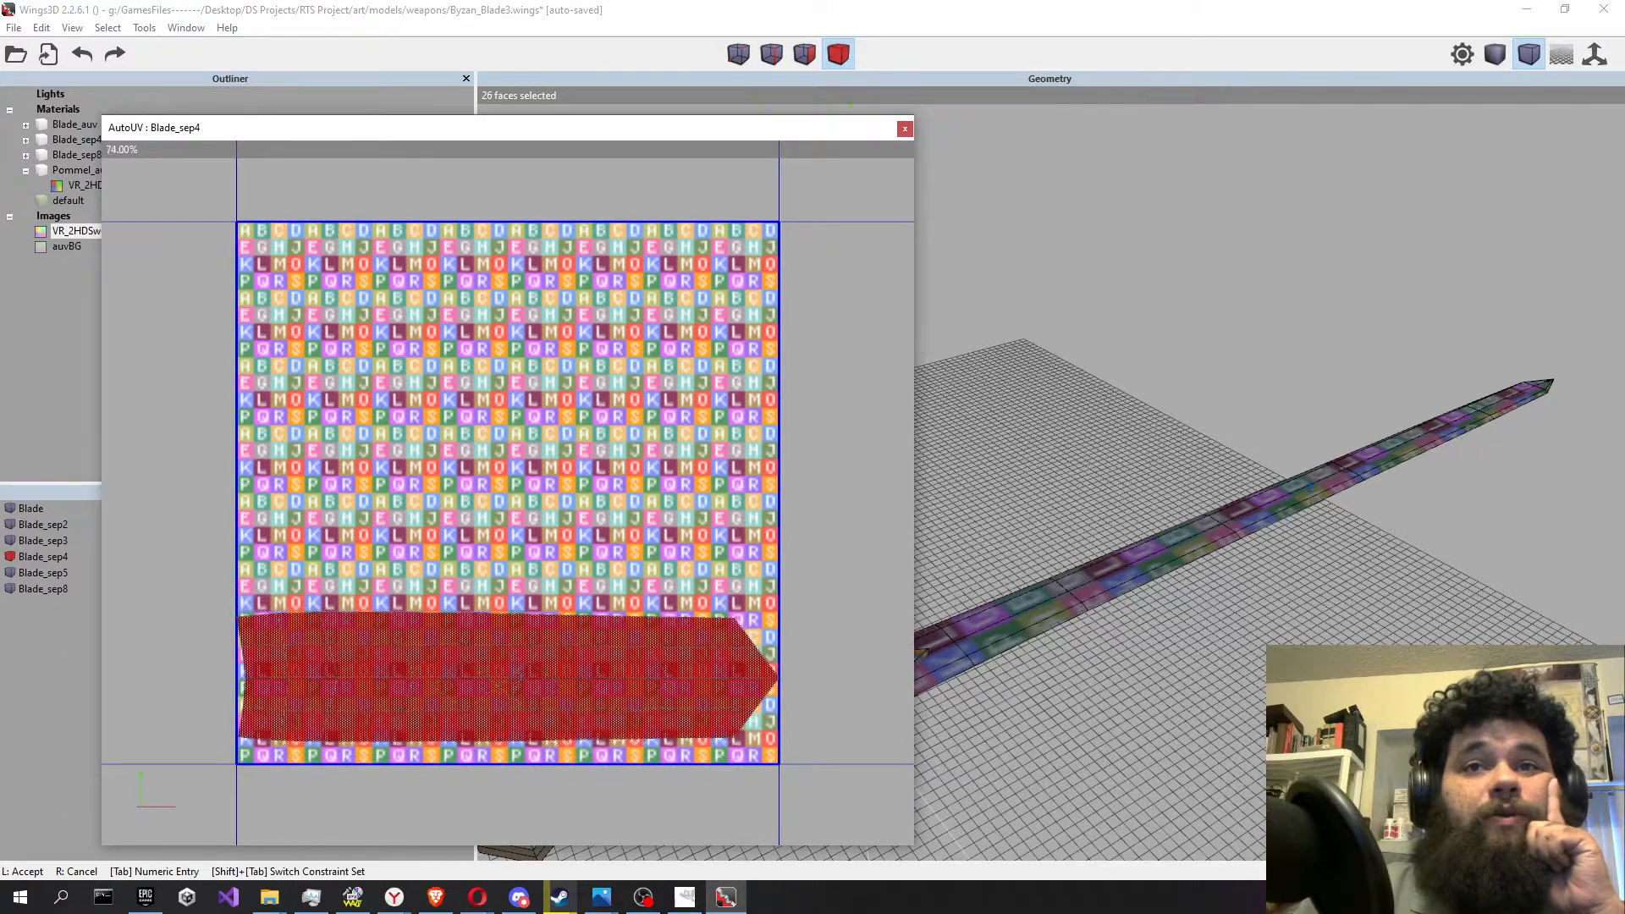
pyautogui.click(586, 513)
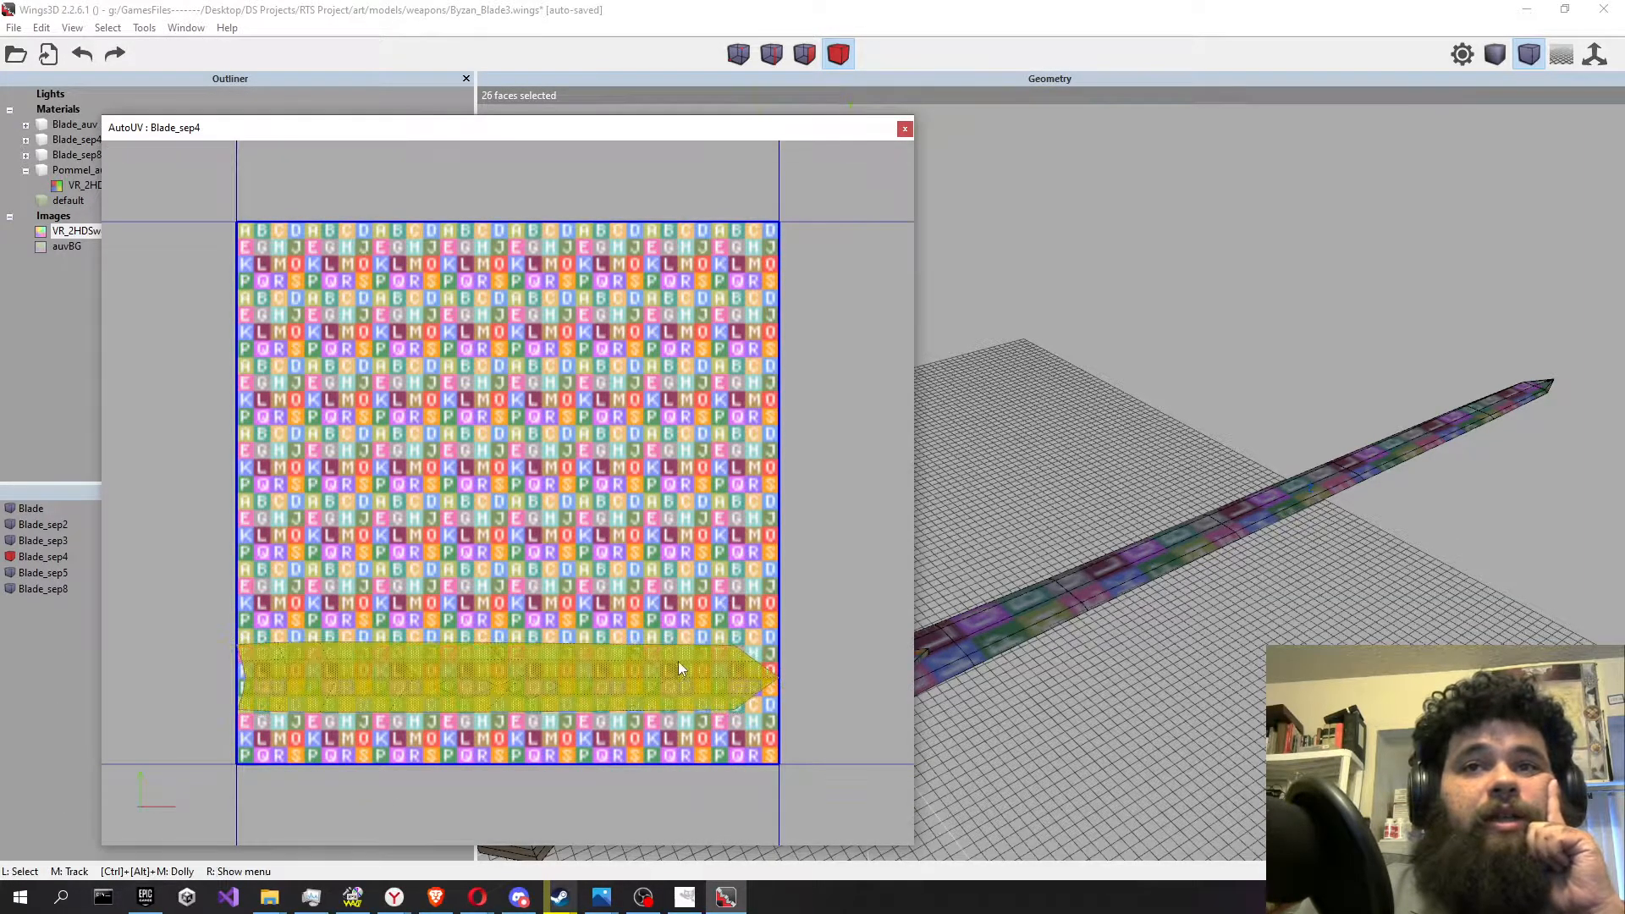
pyautogui.moveTo(679, 668); pyautogui.dragTo(681, 720)
pyautogui.click(643, 552)
# Scale the crossguard arm's charts slightly narrower horizontally so they sit within the texture width, then deselect them and close the UV editor.
pyautogui.rightClick(682, 558)
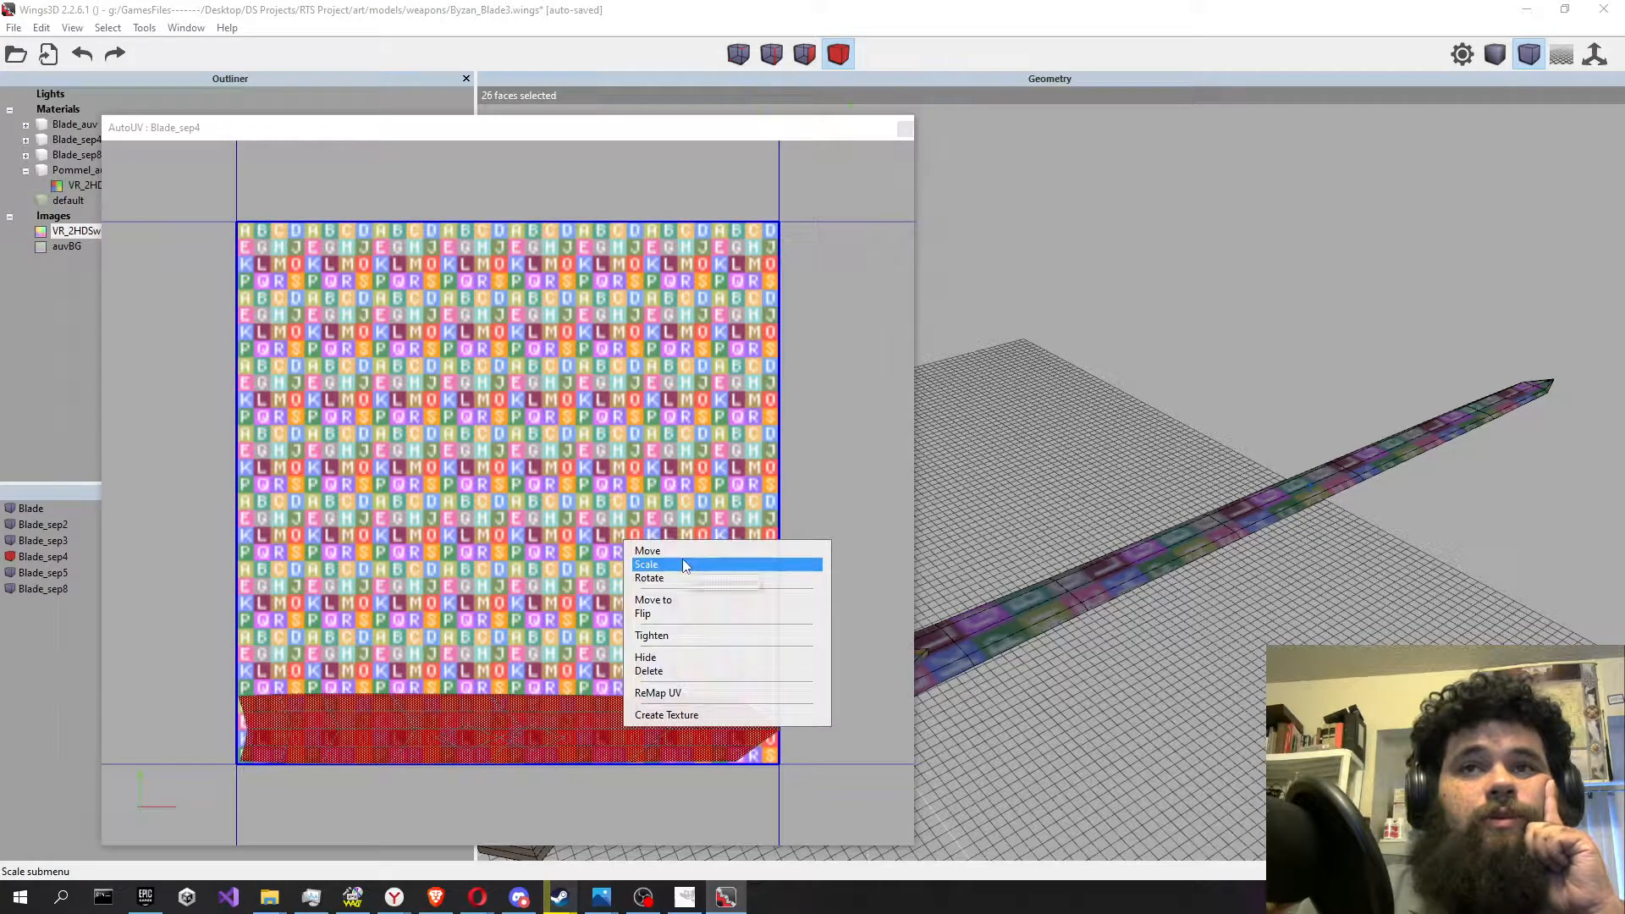
pyautogui.click(682, 559)
pyautogui.click(702, 559)
pyautogui.click(616, 699)
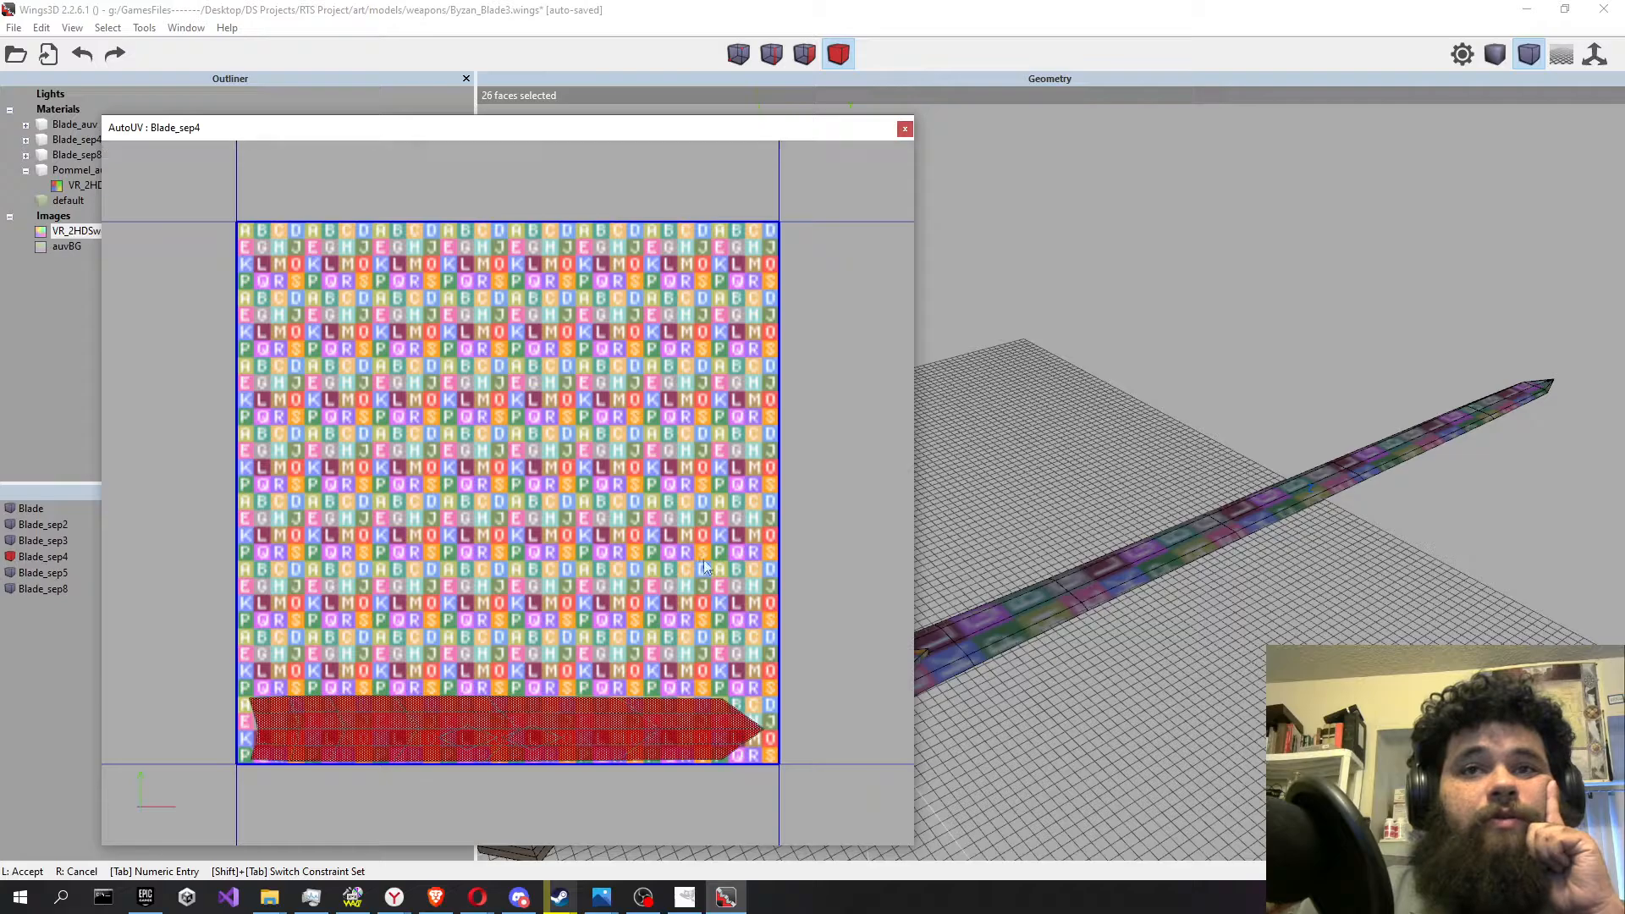
pyautogui.click(726, 775)
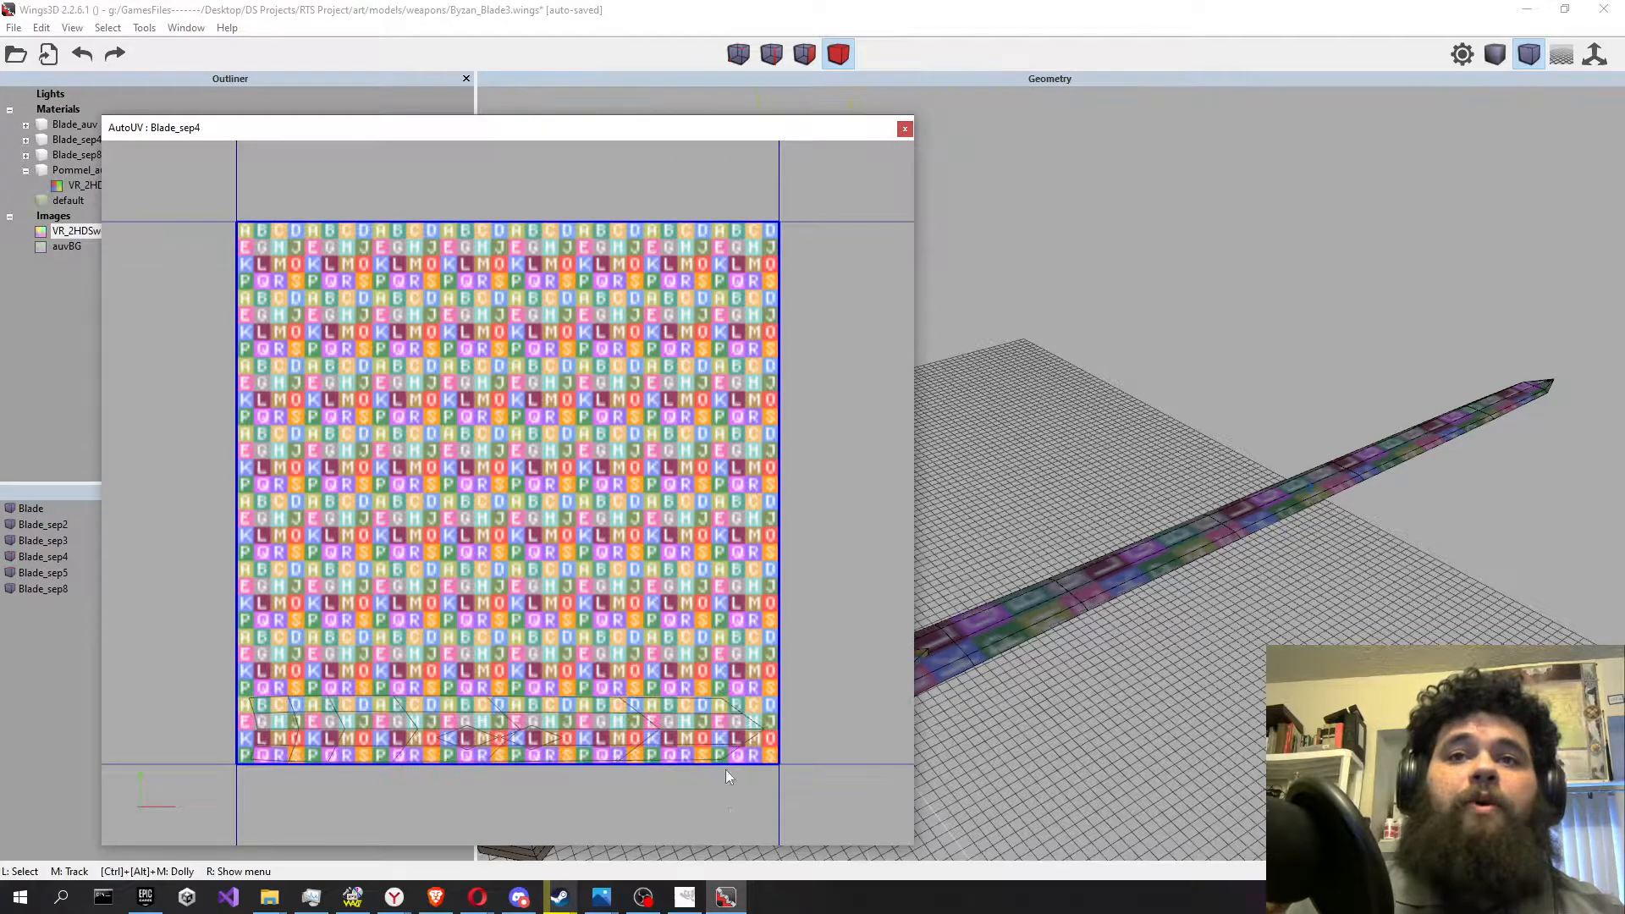
pyautogui.click(905, 128)
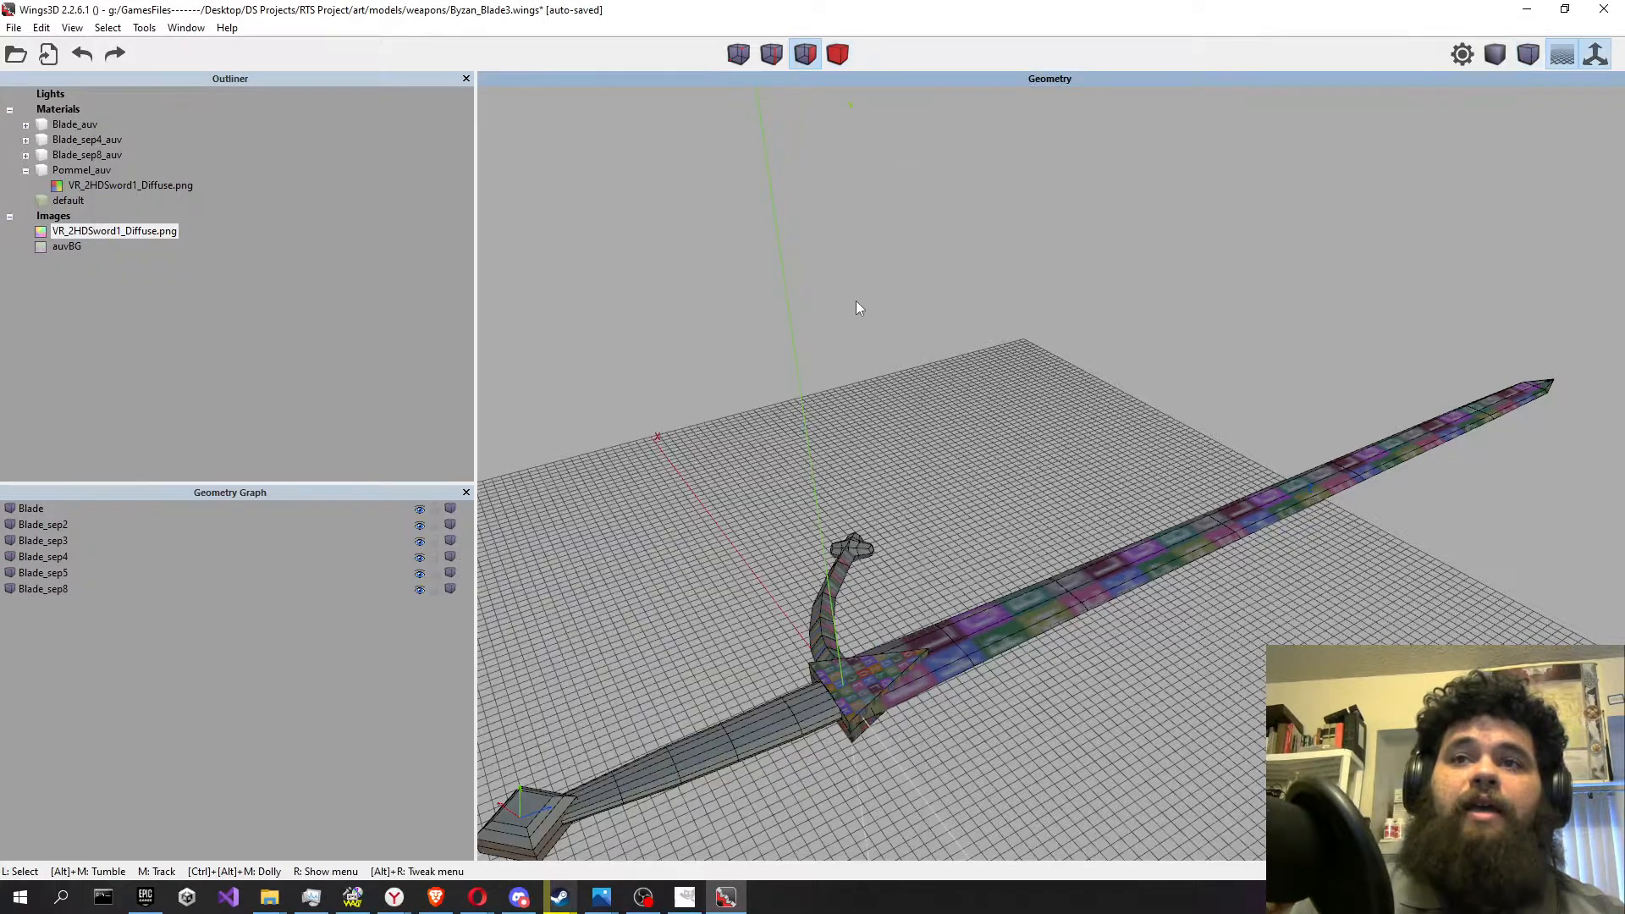
# Select the cross-shaped knob at the end of the crossguard arm as a body and start UV mapping on it.
pyautogui.scroll(5, 901, 457)
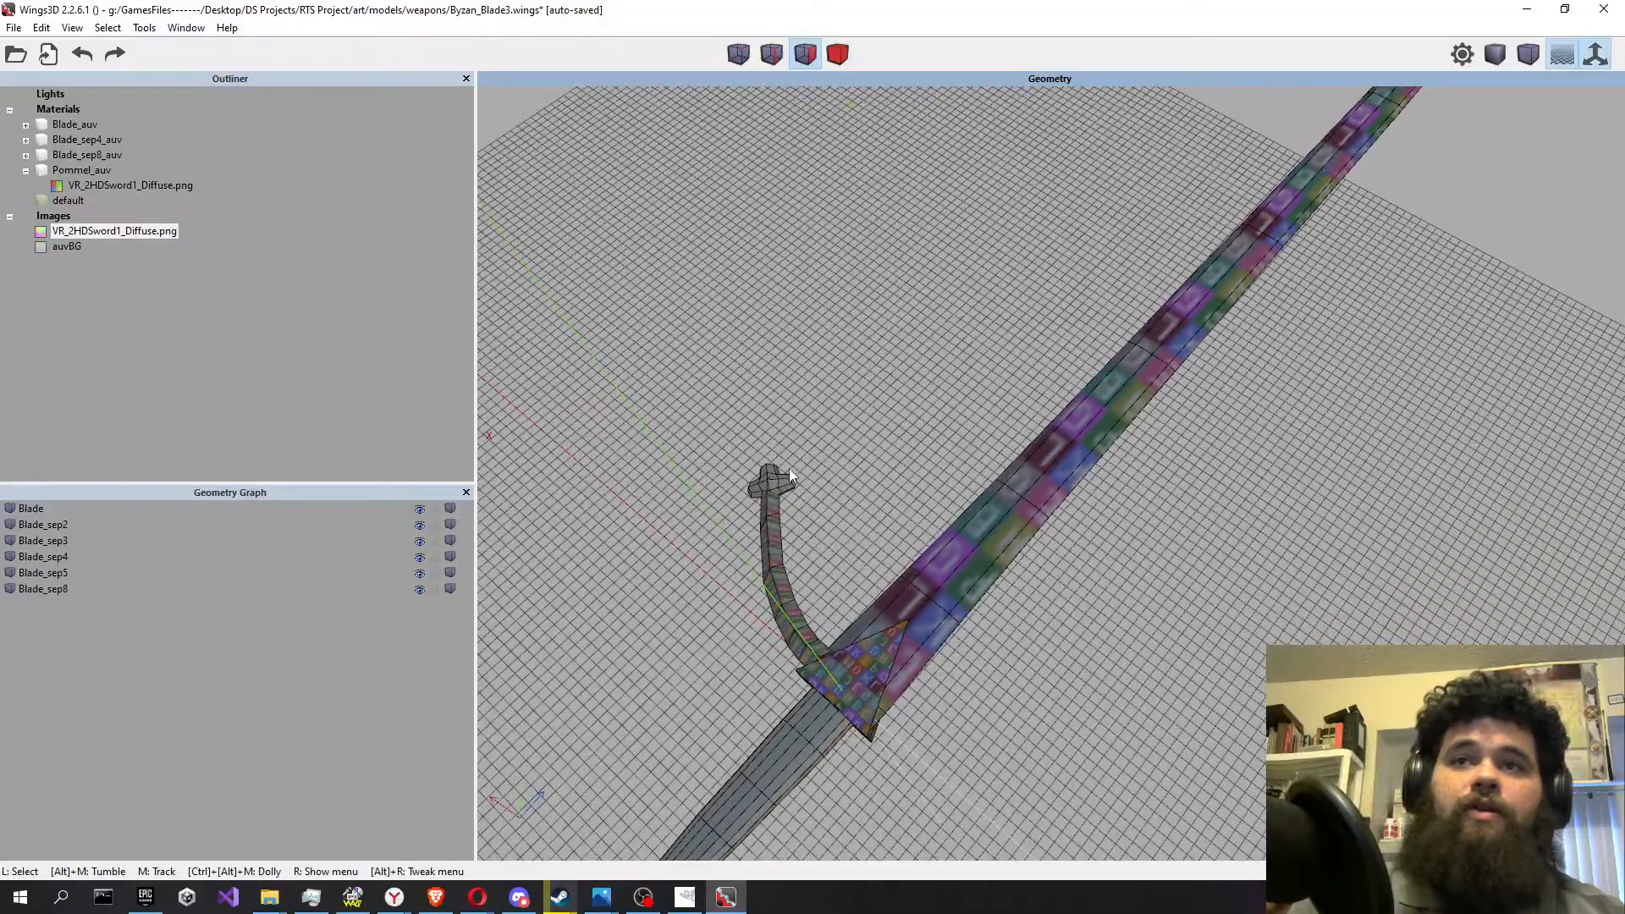
pyautogui.keyDown('alt'); pyautogui.moveTo(789, 475); pyautogui.dragTo(988, 653, button='middle'); pyautogui.keyUp('alt')
pyautogui.click(838, 53)
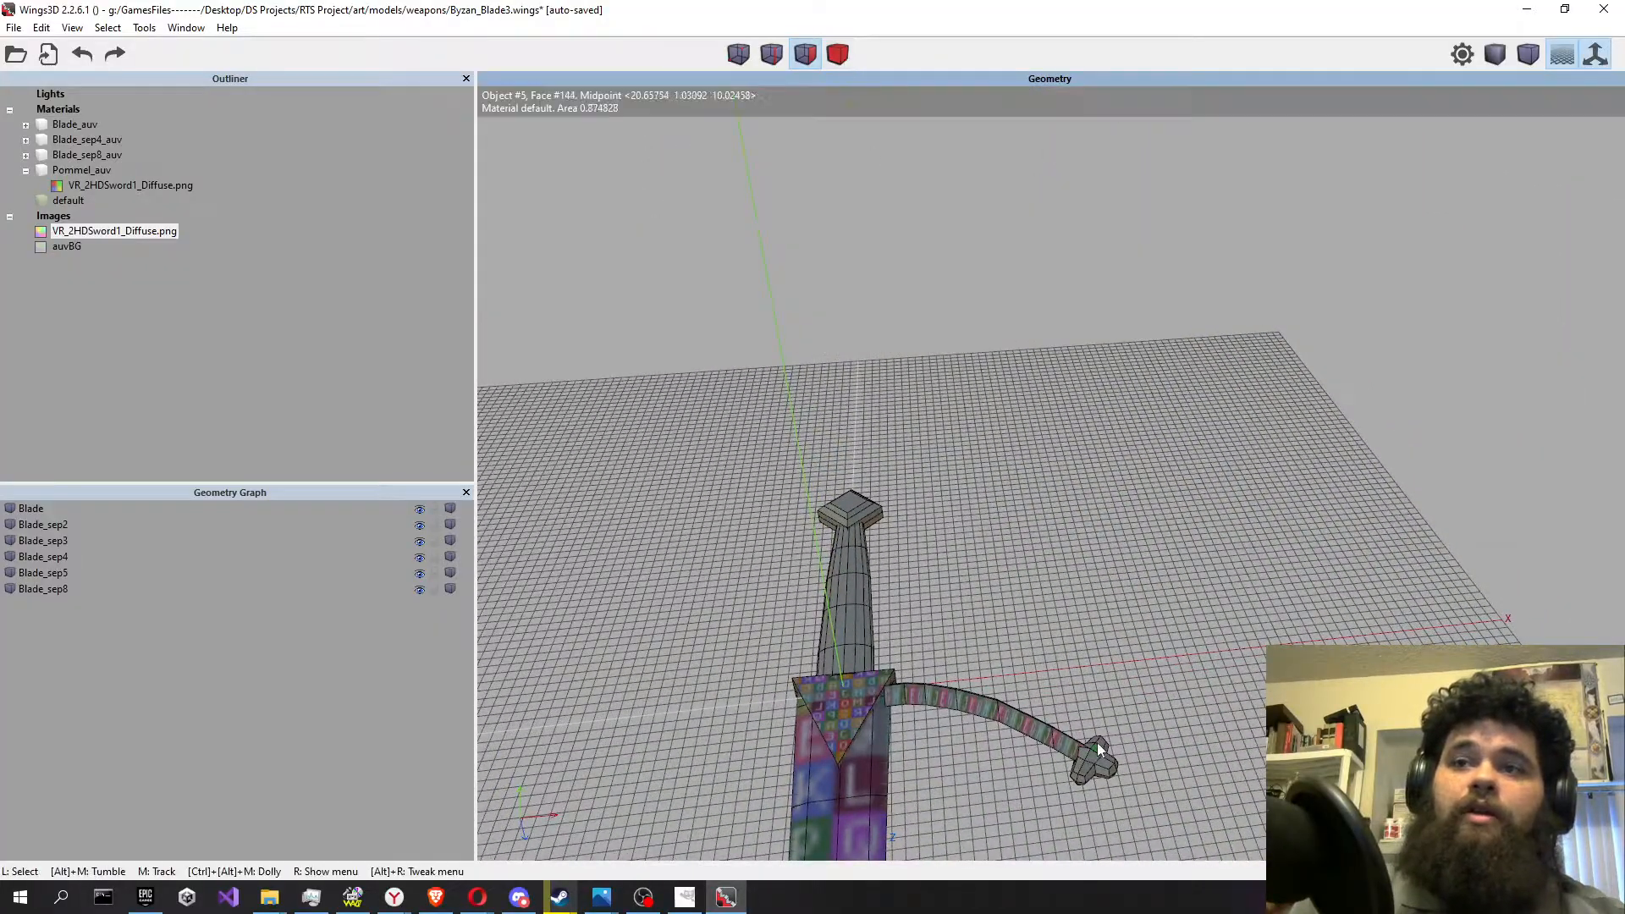
pyautogui.click(1105, 755)
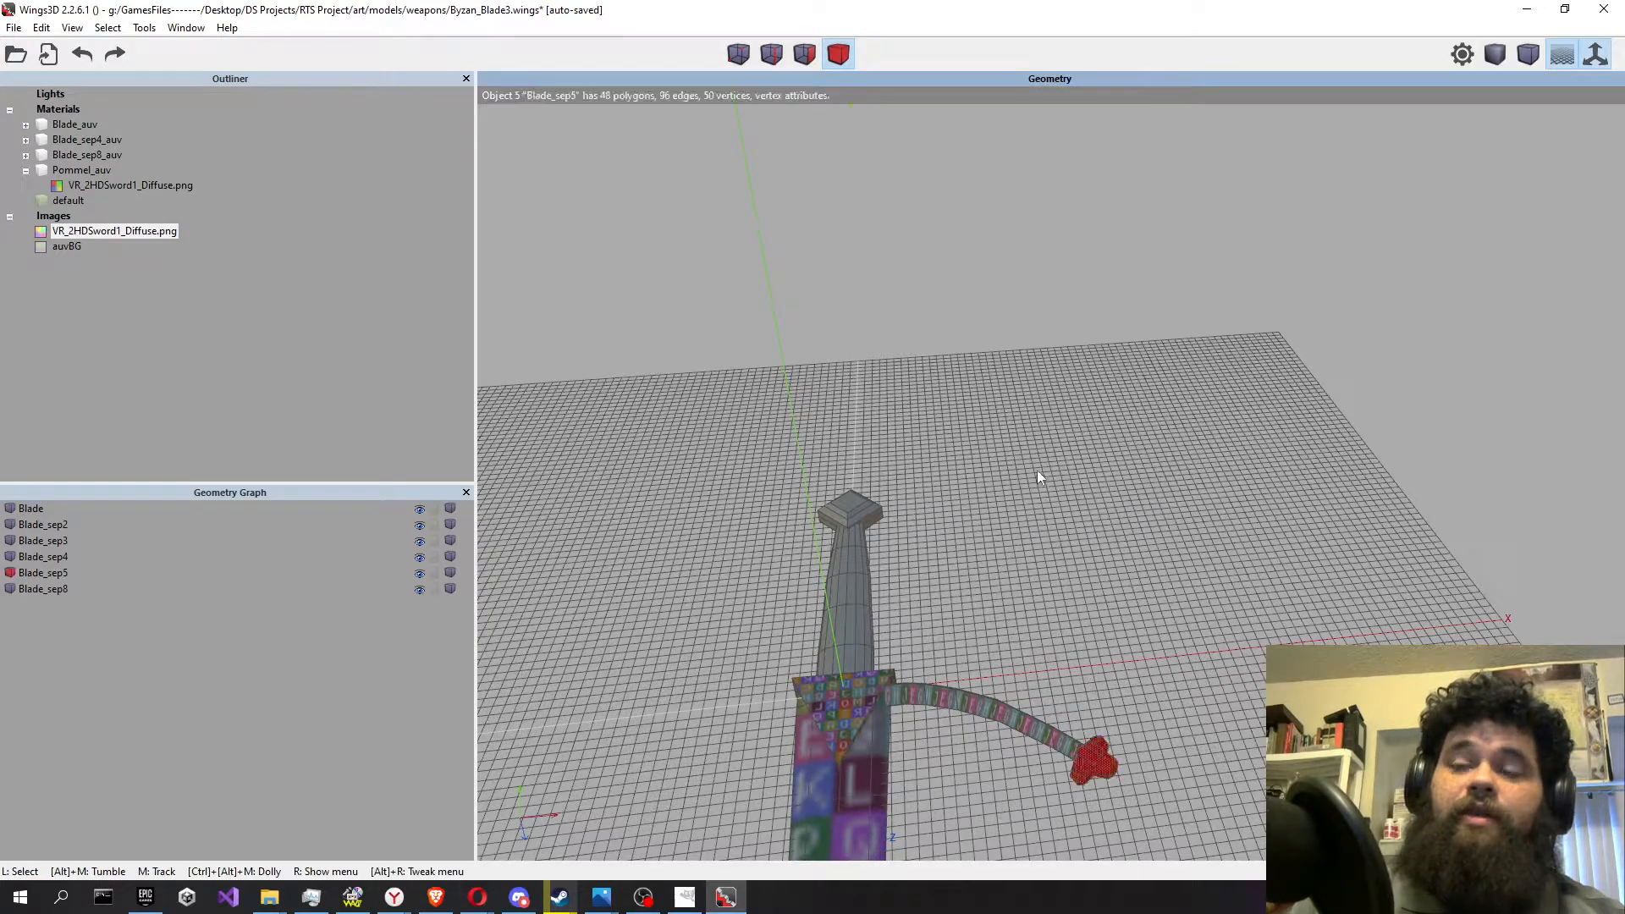
pyautogui.rightClick(1037, 470)
pyautogui.click(1083, 853)
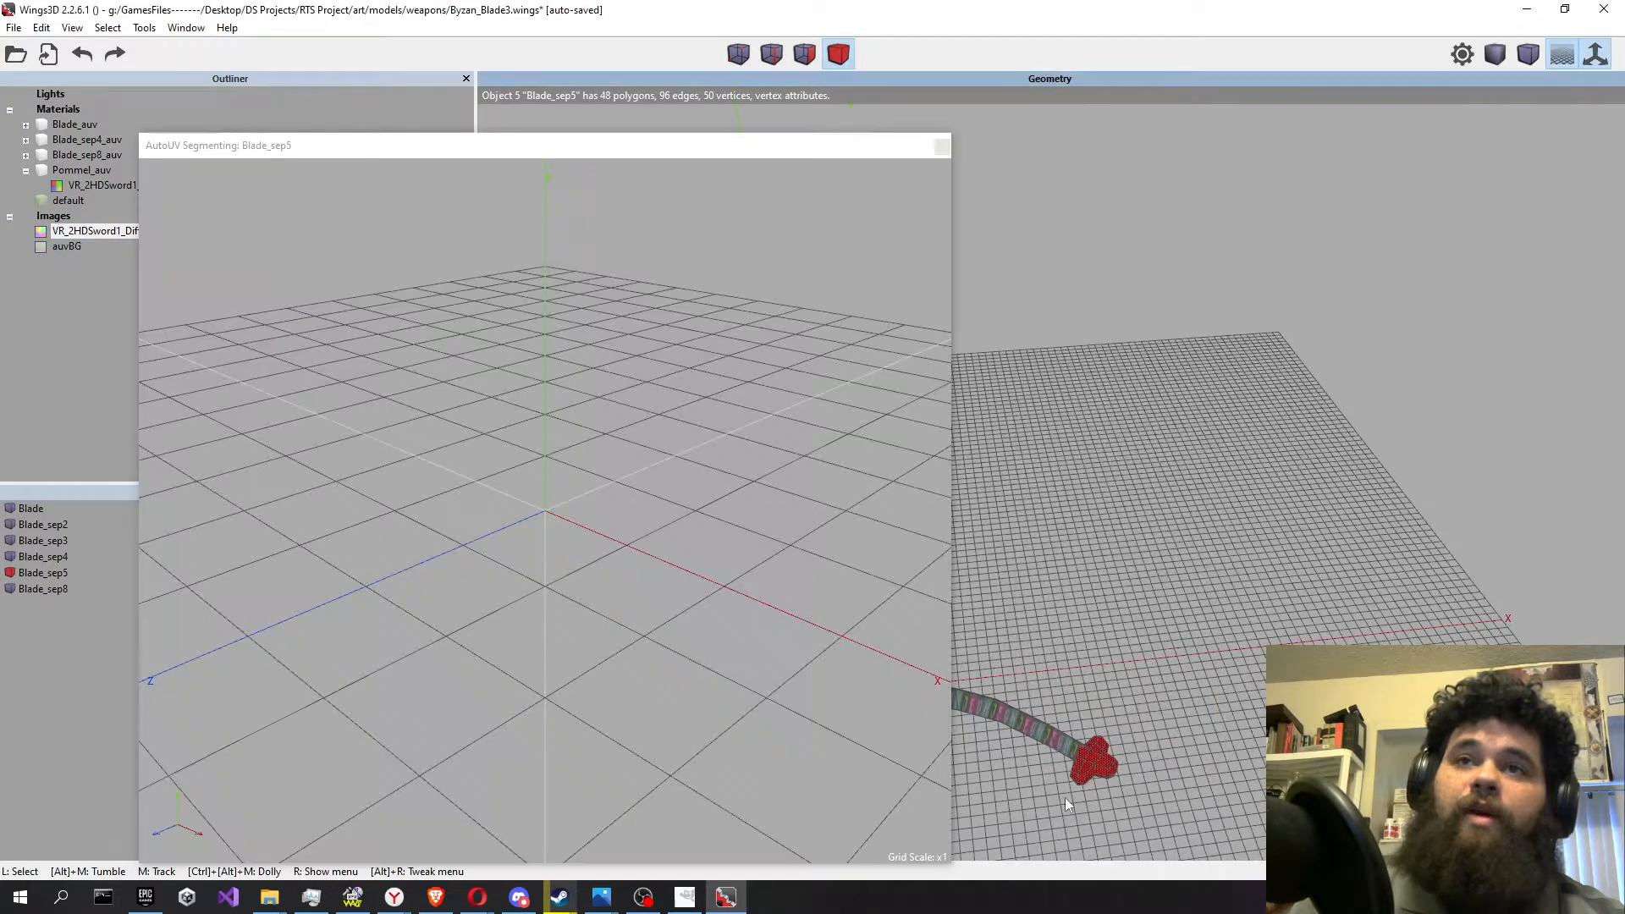
# Select a connected run of five edges along the knob's side and mark them for cut.
pyautogui.scroll(-5, 780, 575)
pyautogui.scroll(3, 781, 575)
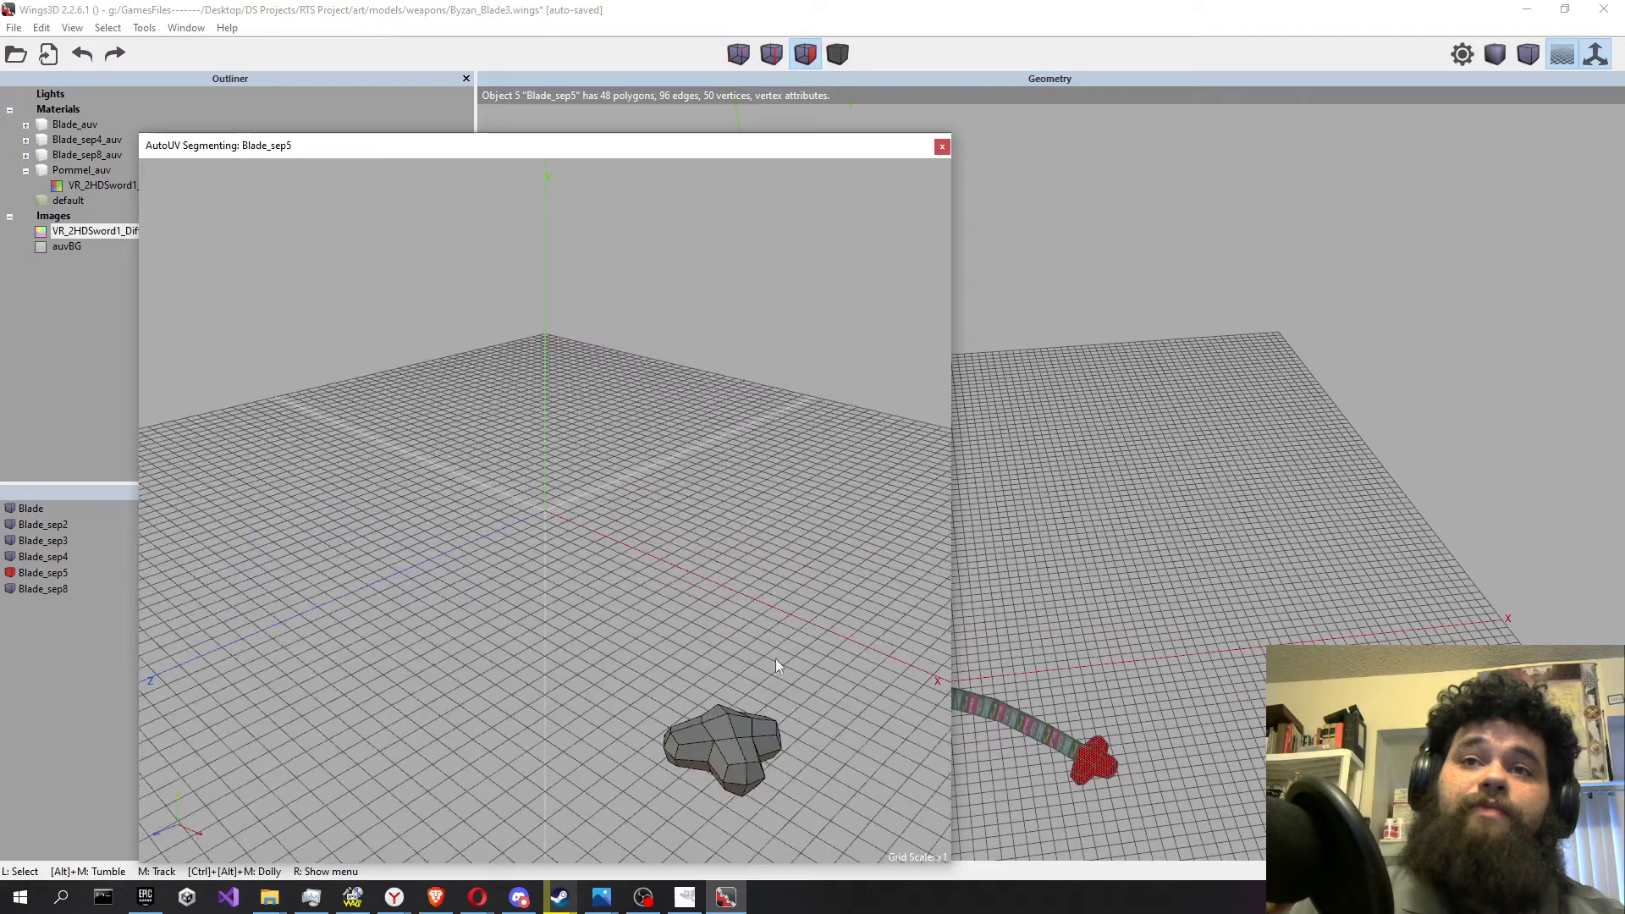
pyautogui.moveTo(775, 658); pyautogui.dragTo(620, 394, button='middle')
pyautogui.keyDown('alt'); pyautogui.moveTo(783, 712); pyautogui.dragTo(592, 666, button='middle'); pyautogui.keyUp('alt')
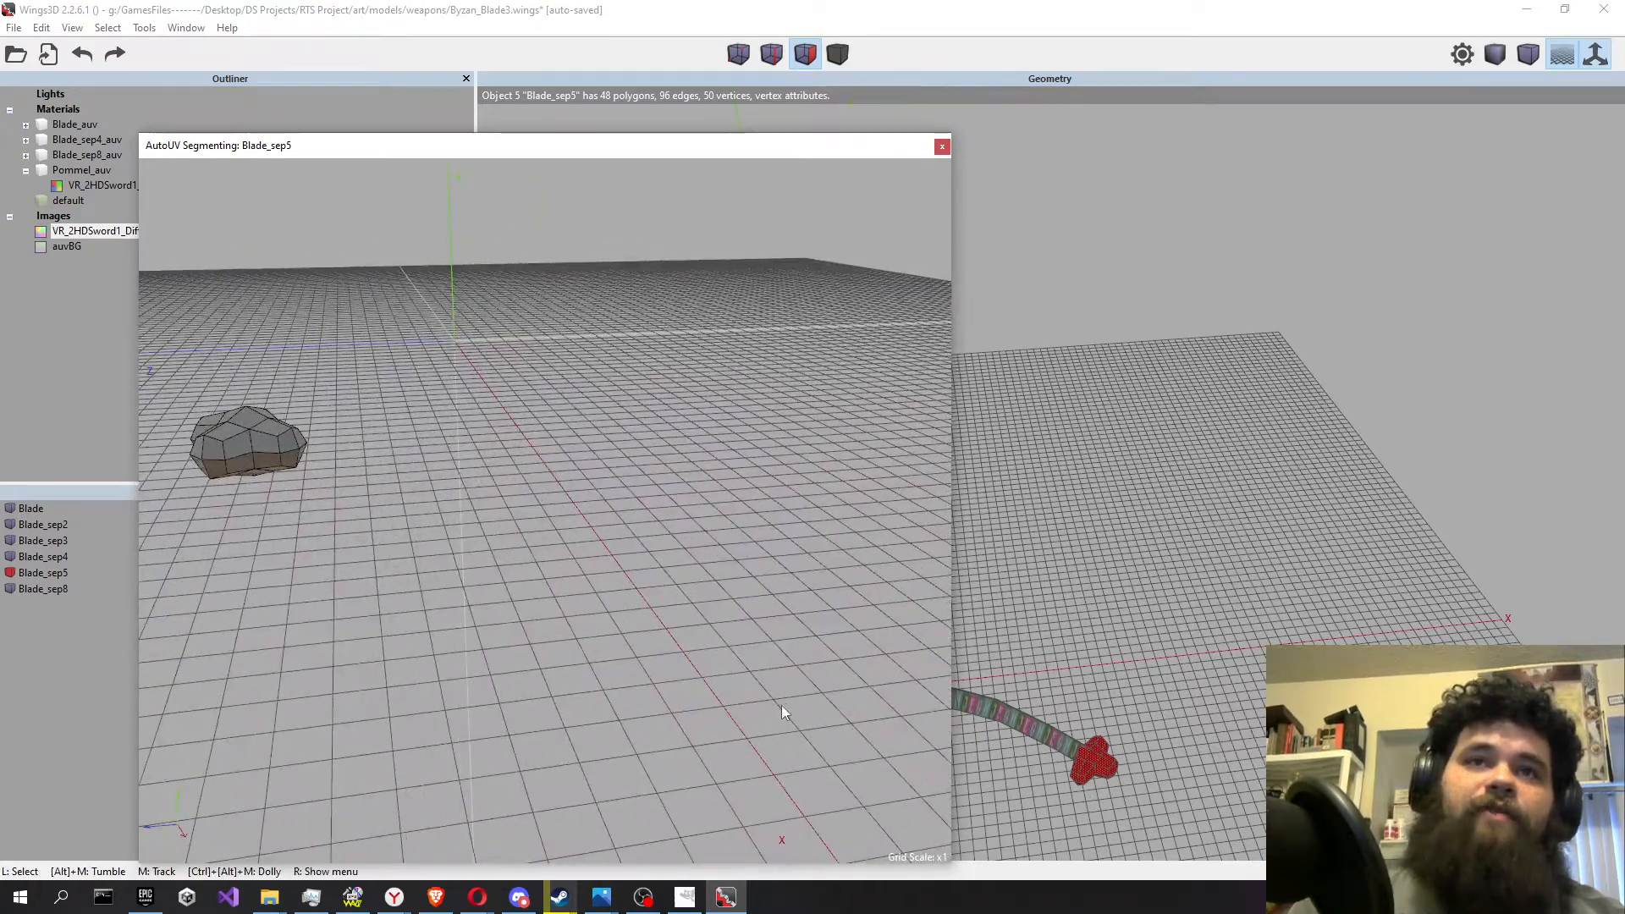
pyautogui.press('e')
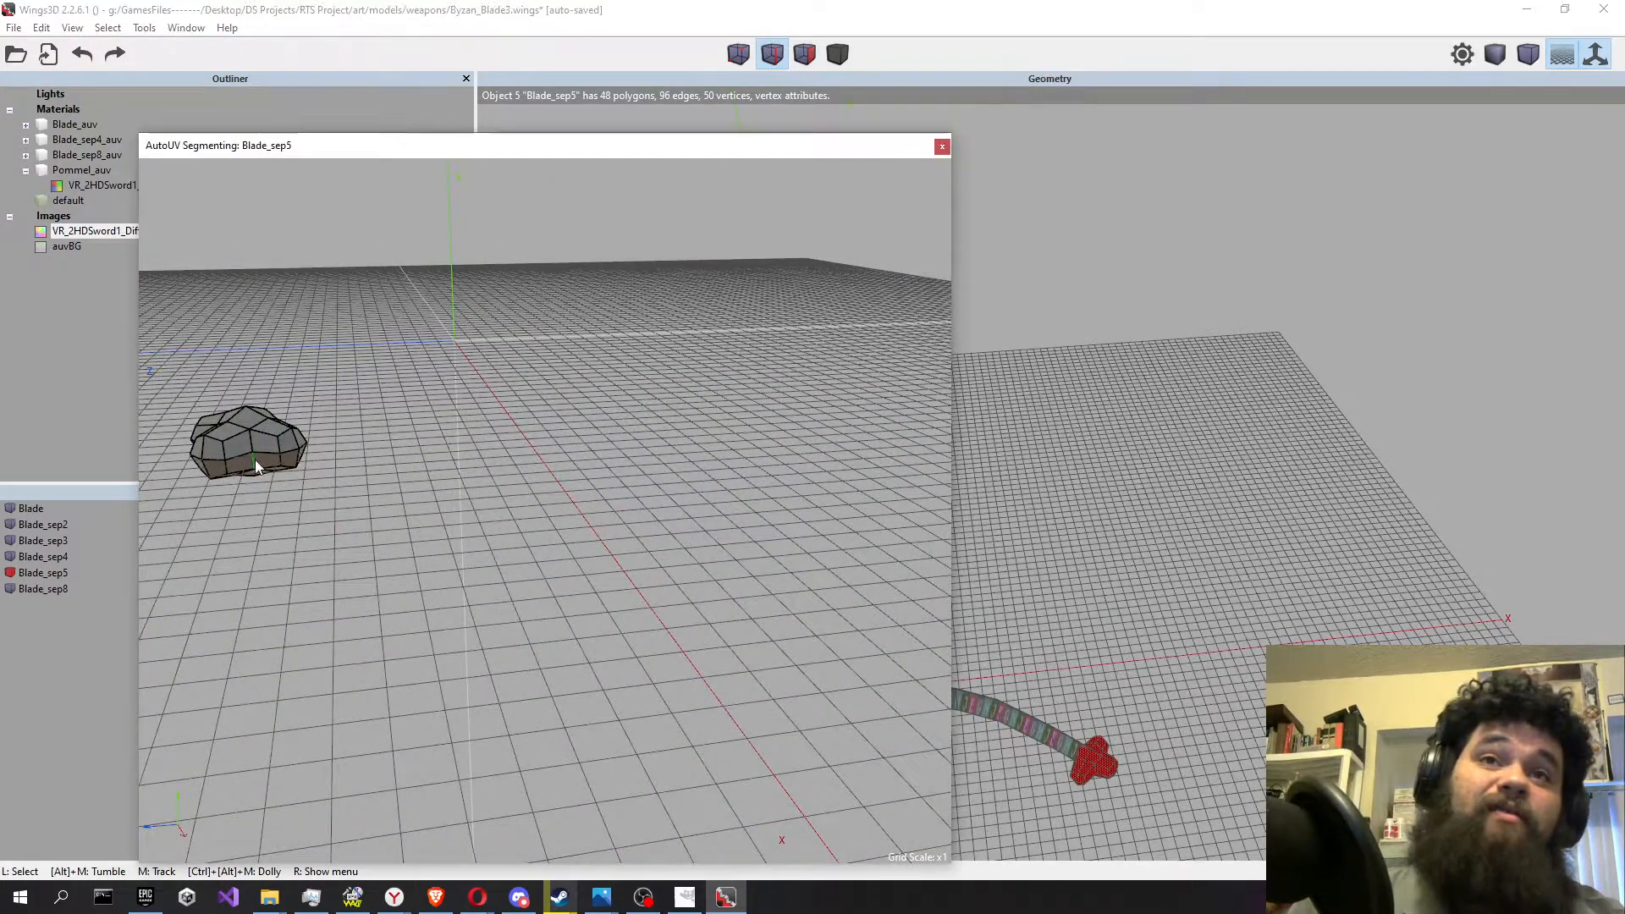
pyautogui.click(254, 458)
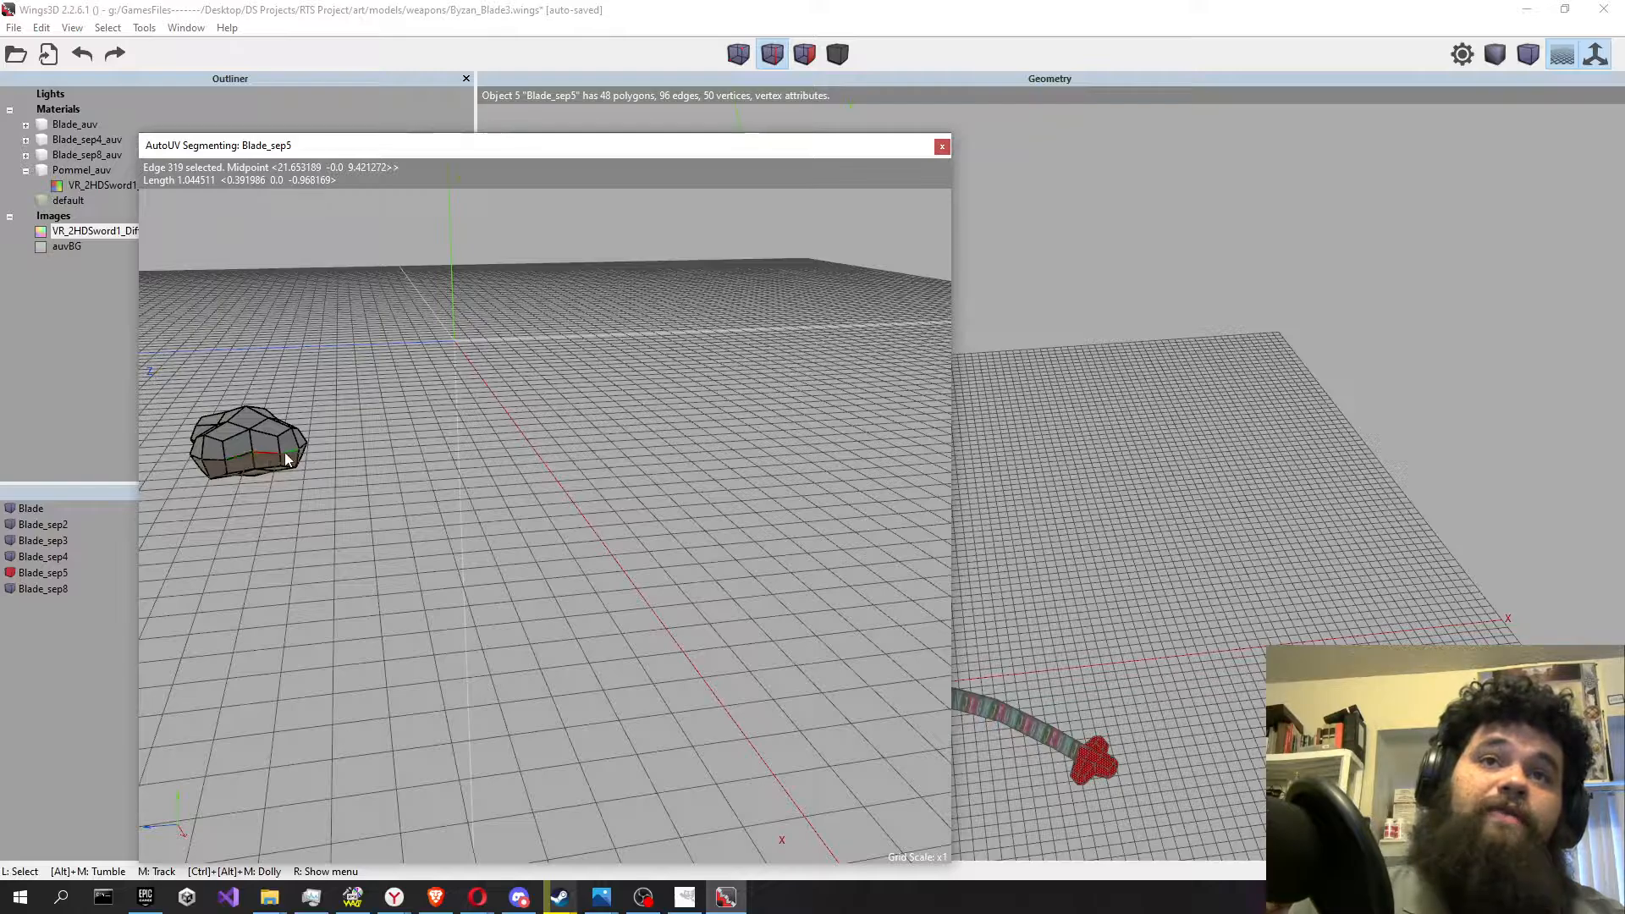
pyautogui.click(287, 458)
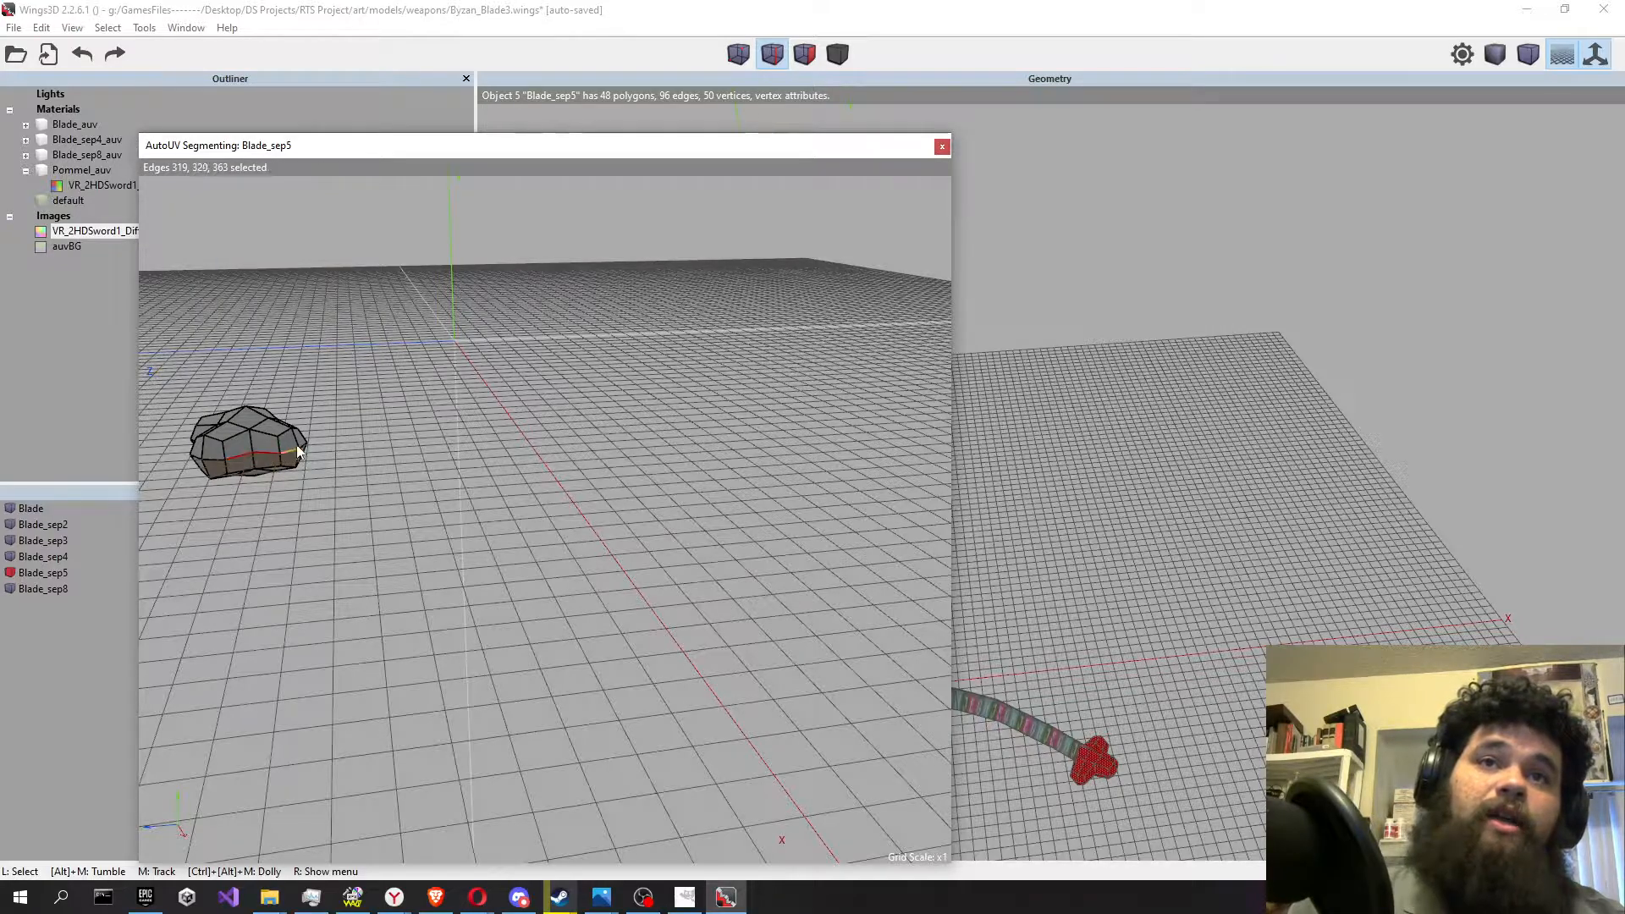
pyautogui.keyDown('alt'); pyautogui.moveTo(341, 399); pyautogui.dragTo(101, 407, button='middle'); pyautogui.keyUp('alt')
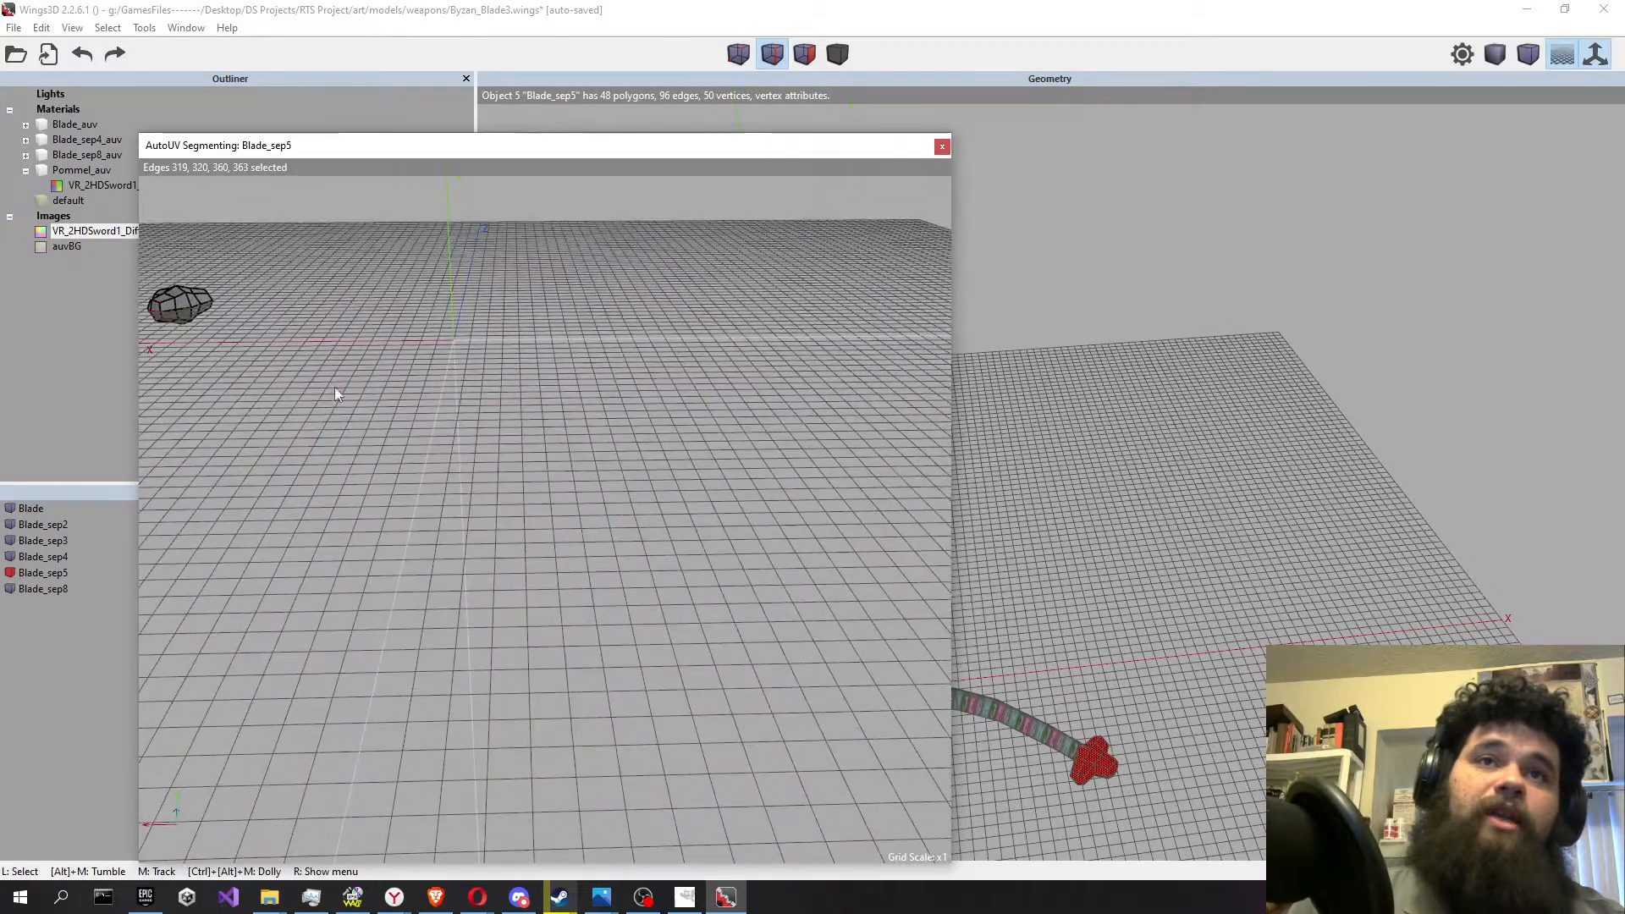
pyautogui.moveTo(296, 356); pyautogui.dragTo(559, 474, button='middle')
pyautogui.scroll(5, 297, 352)
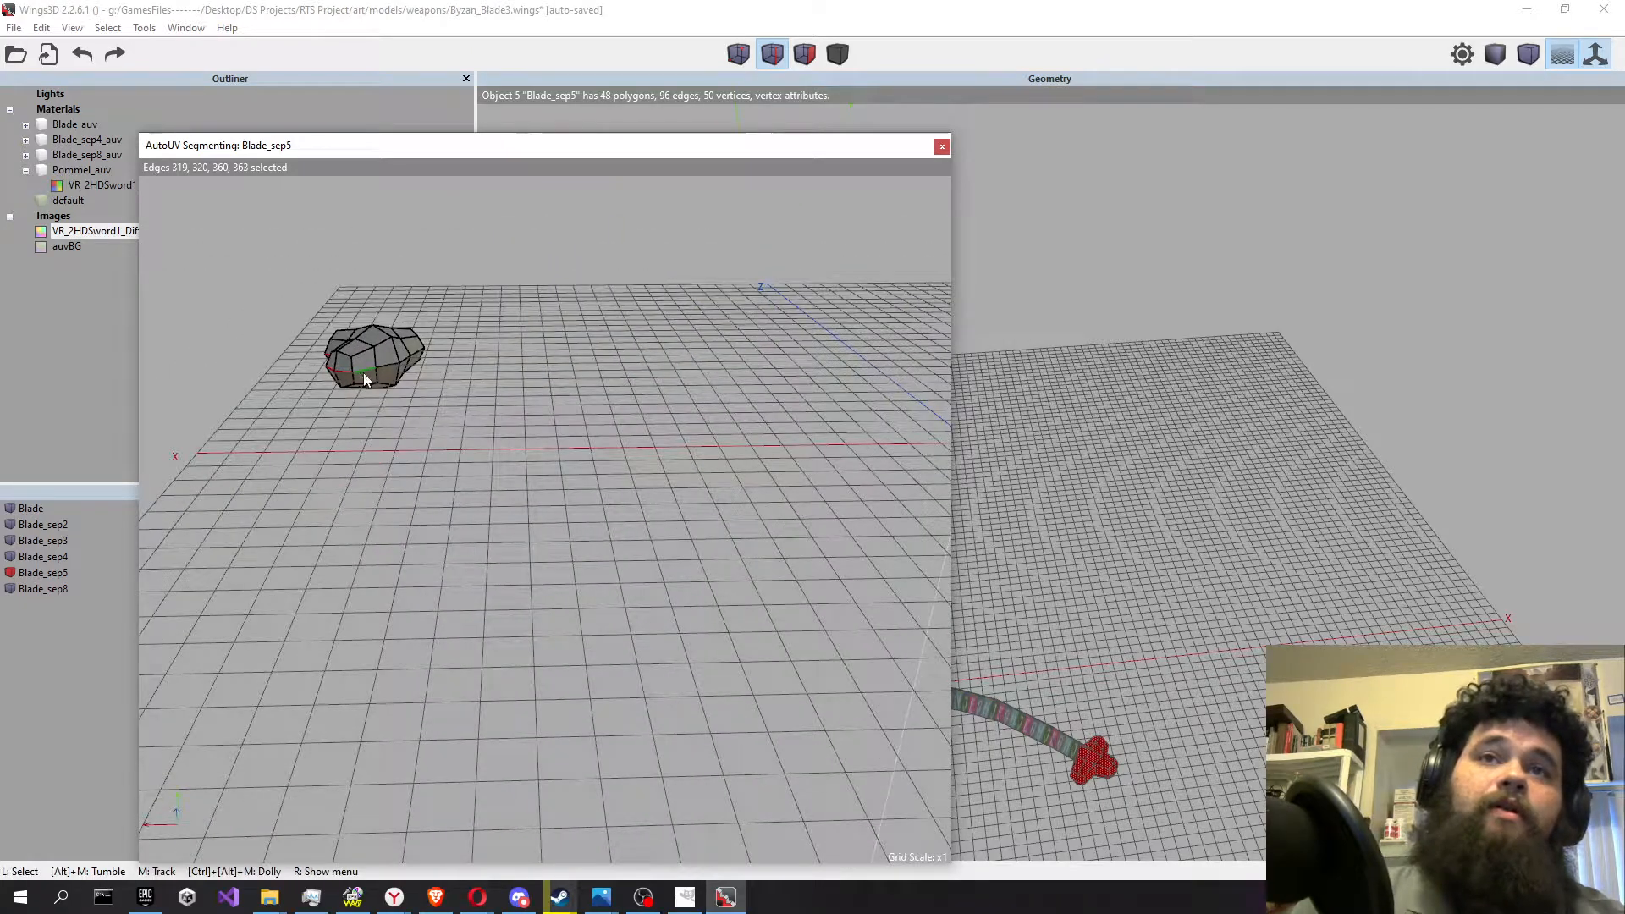
pyautogui.click(361, 377)
pyautogui.keyDown('alt'); pyautogui.moveTo(337, 394); pyautogui.dragTo(473, 367, button='middle'); pyautogui.keyUp('alt')
pyautogui.rightClick(473, 370)
pyautogui.click(528, 403)
# Continue from segmenting and unwrap the knob with Unfolding.
pyautogui.scroll(-3, 494, 378)
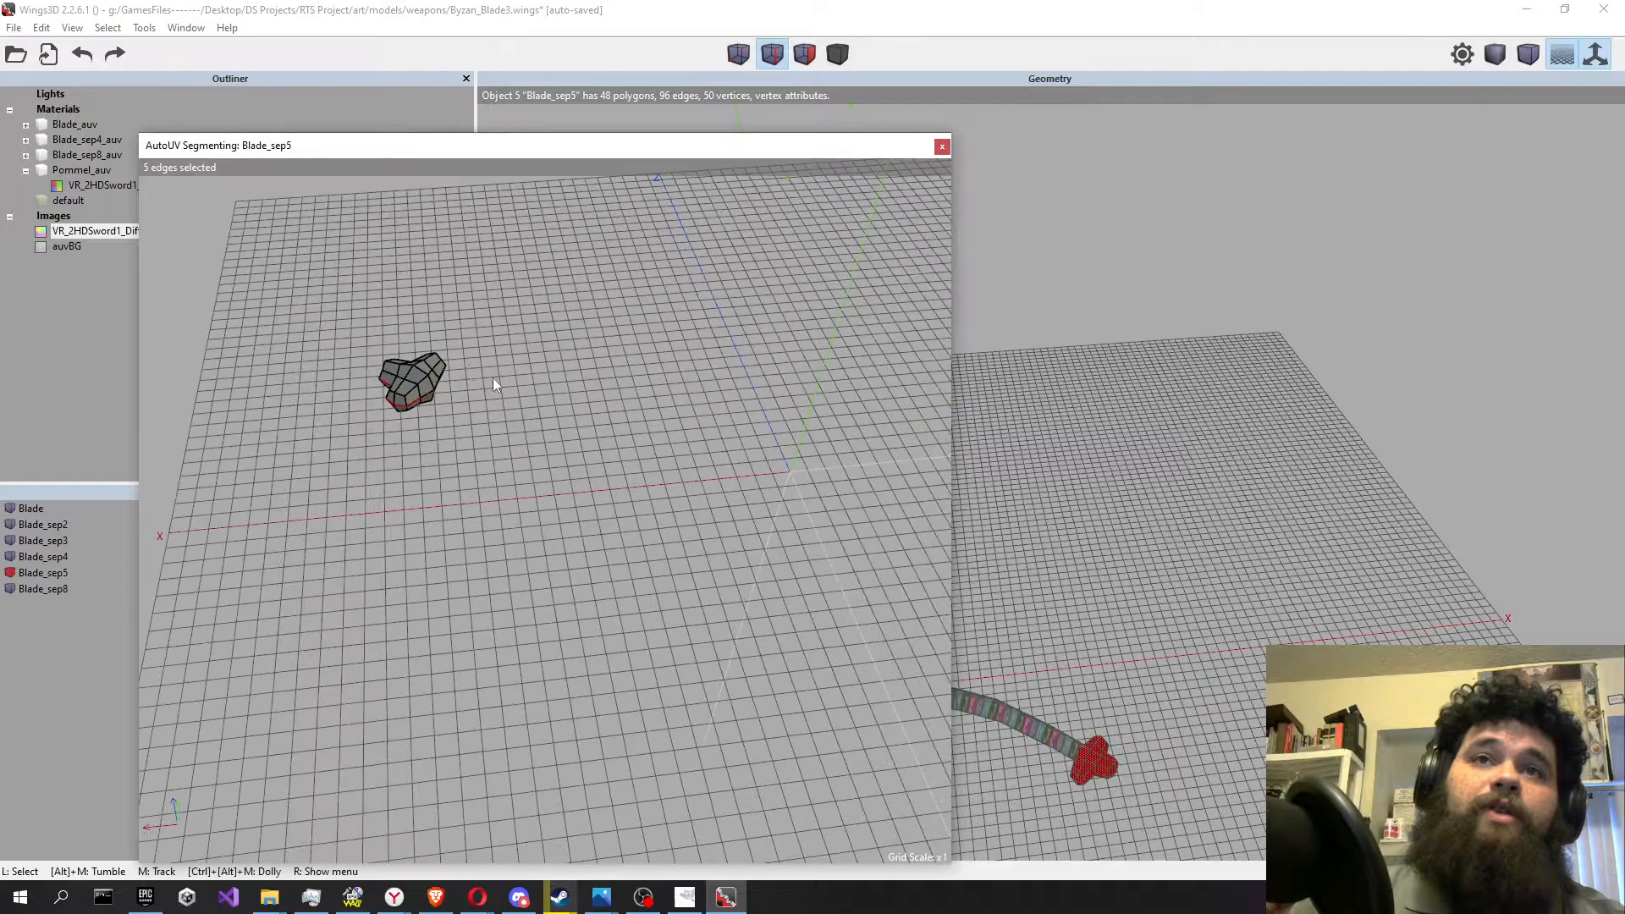
pyautogui.moveTo(406, 376); pyautogui.dragTo(360, 318)
pyautogui.rightClick(551, 328)
pyautogui.click(585, 337)
pyautogui.click(639, 340)
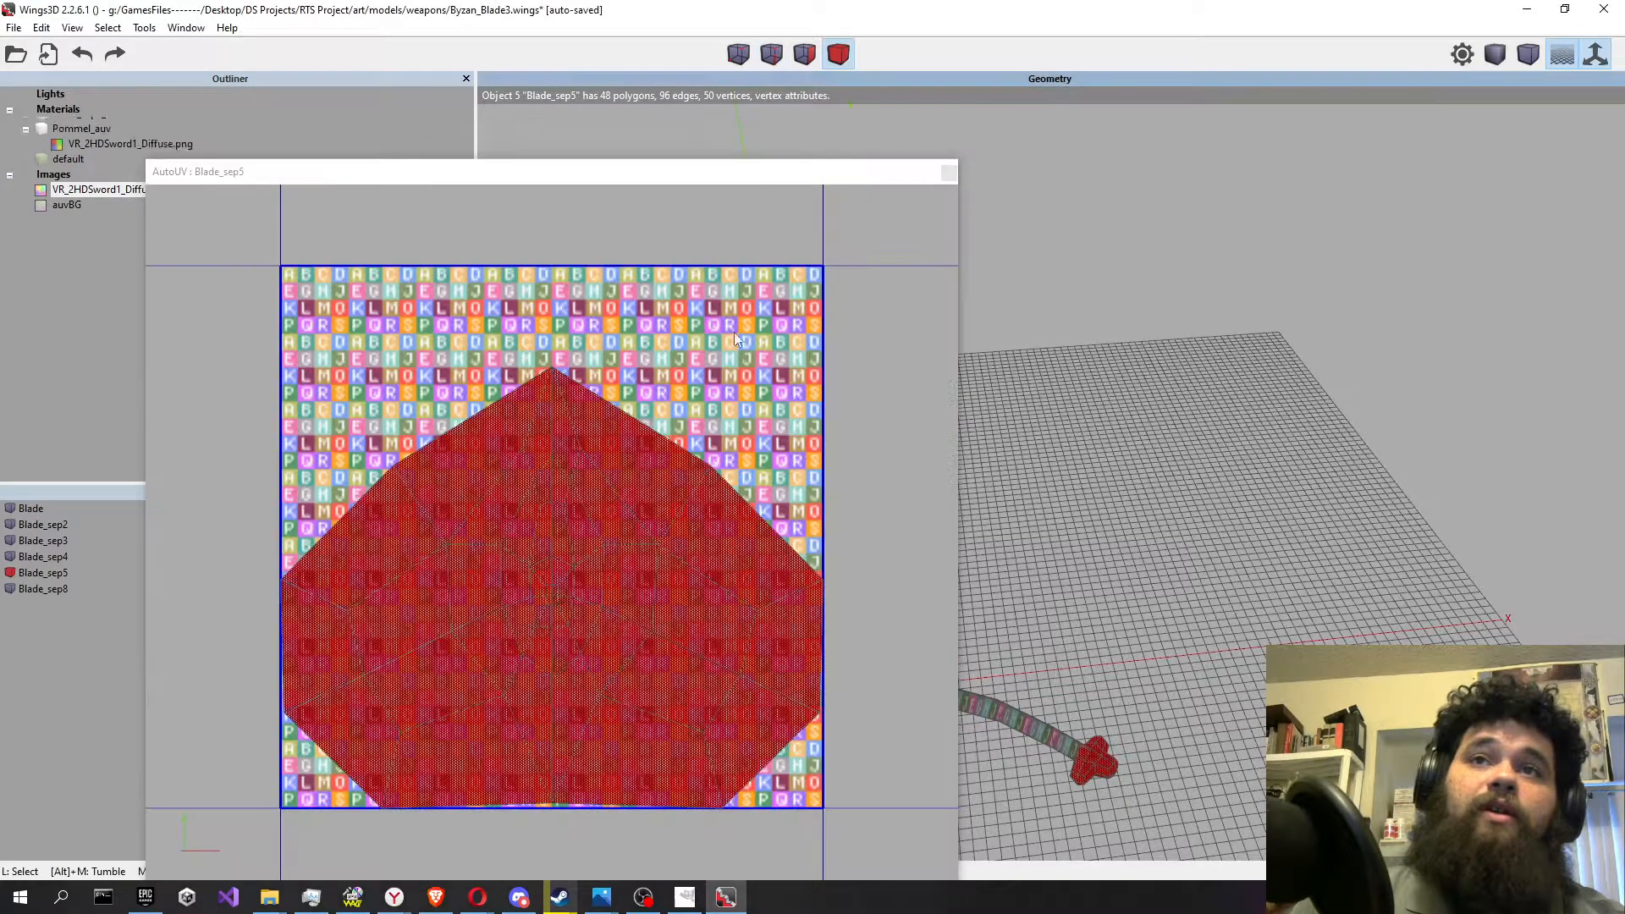
# Scale the knob's chart uniformly down to about 16%.
pyautogui.rightClick(667, 400)
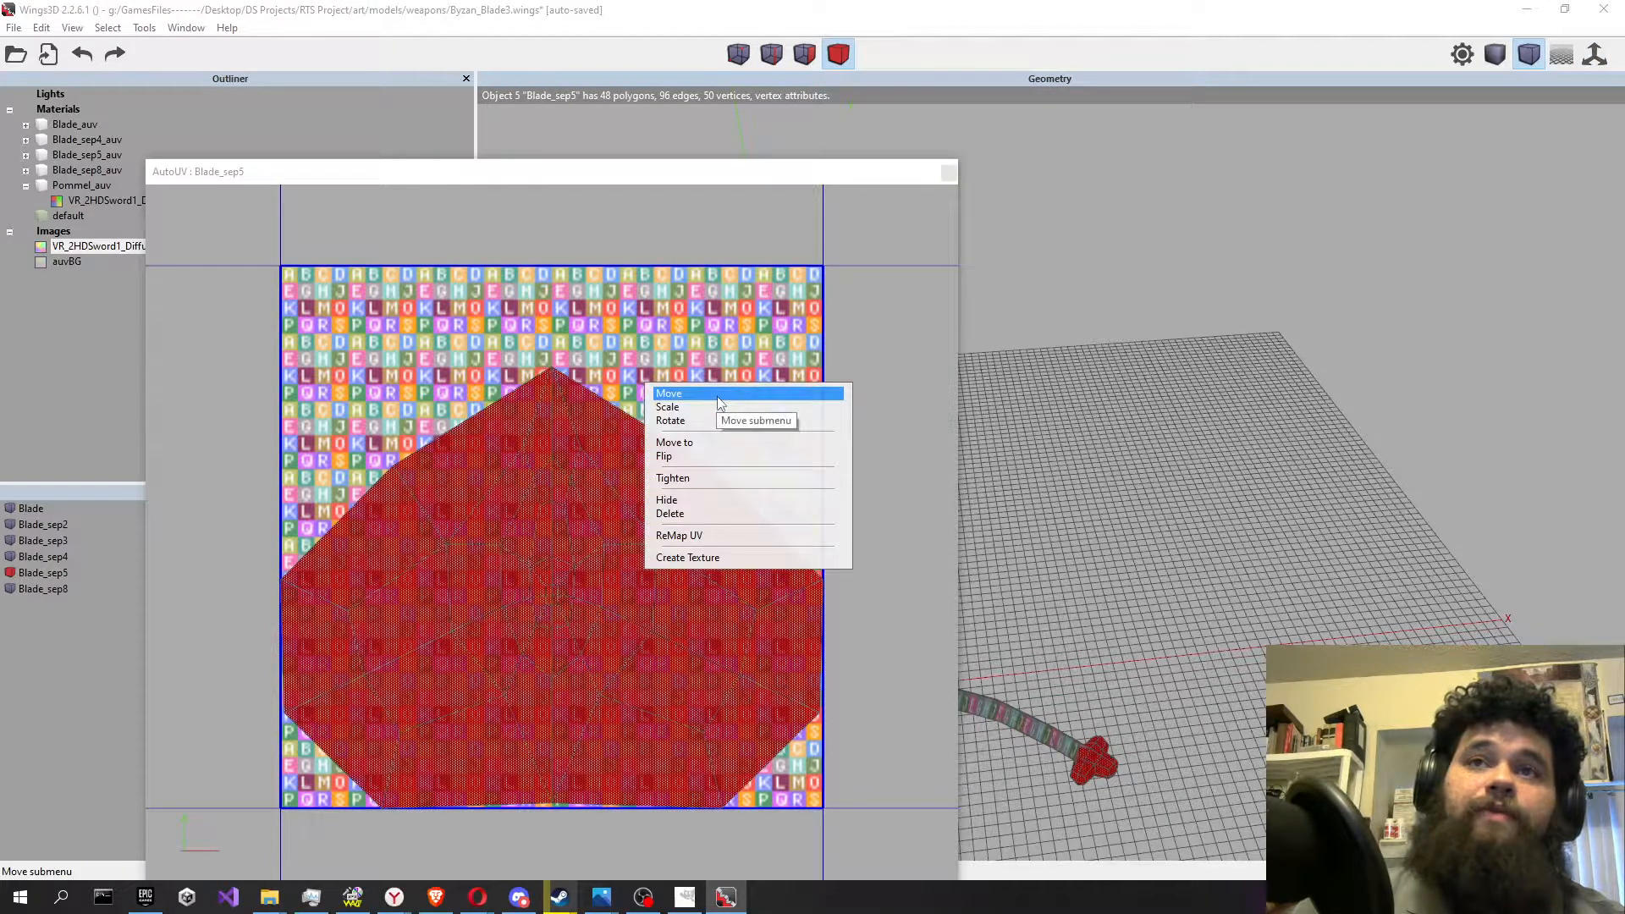
pyautogui.click(669, 407)
pyautogui.click(703, 410)
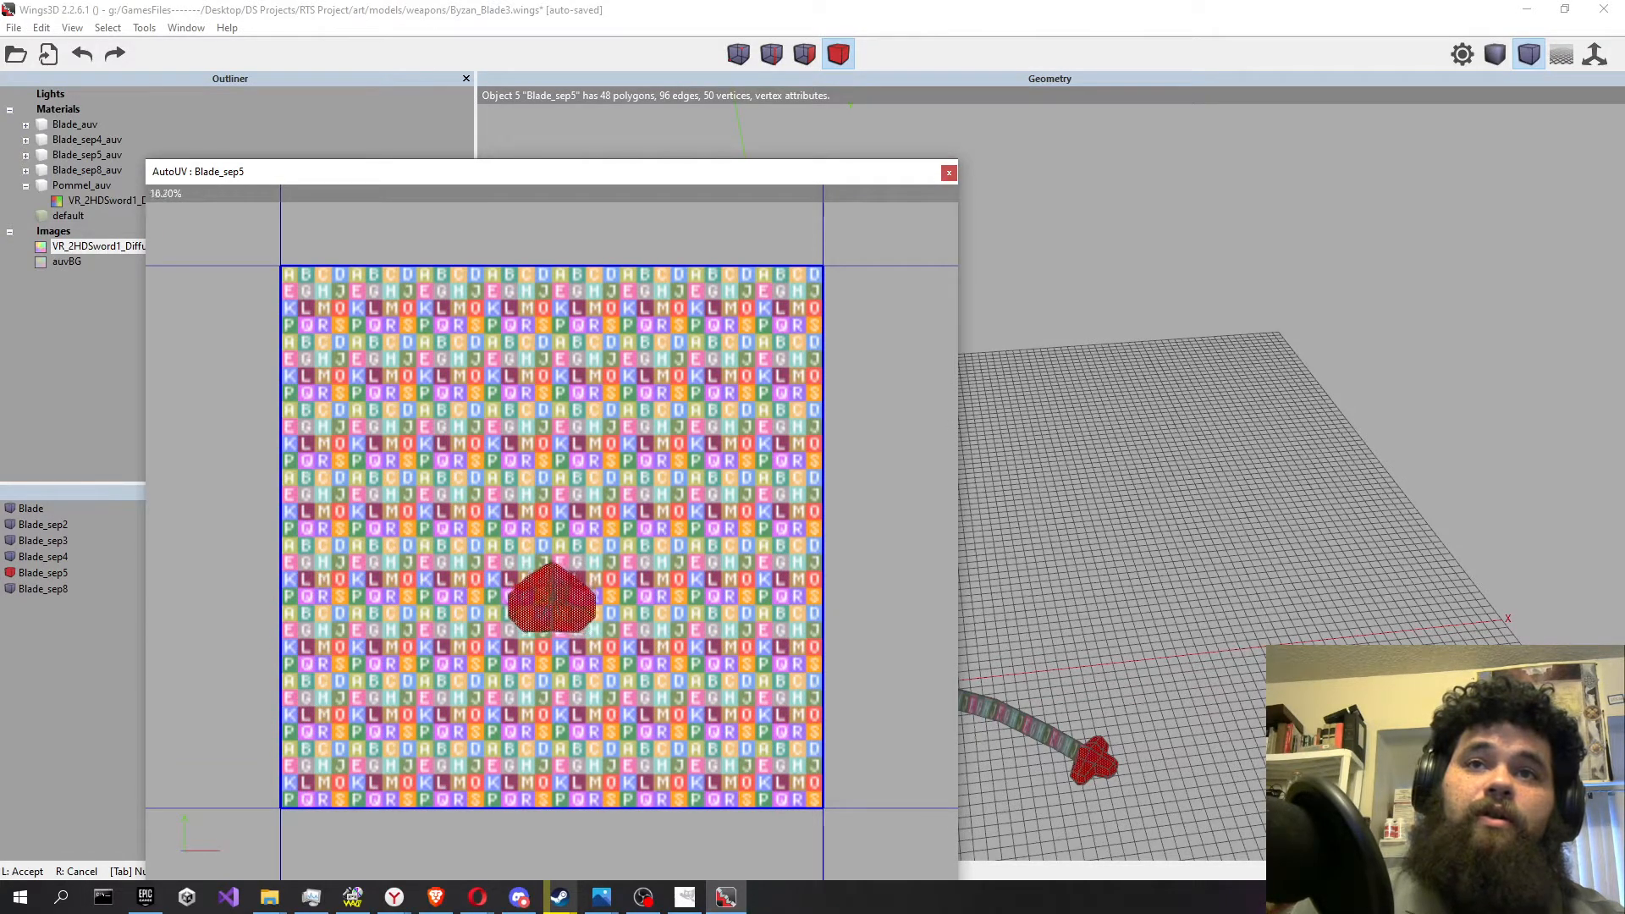
pyautogui.click(561, 622)
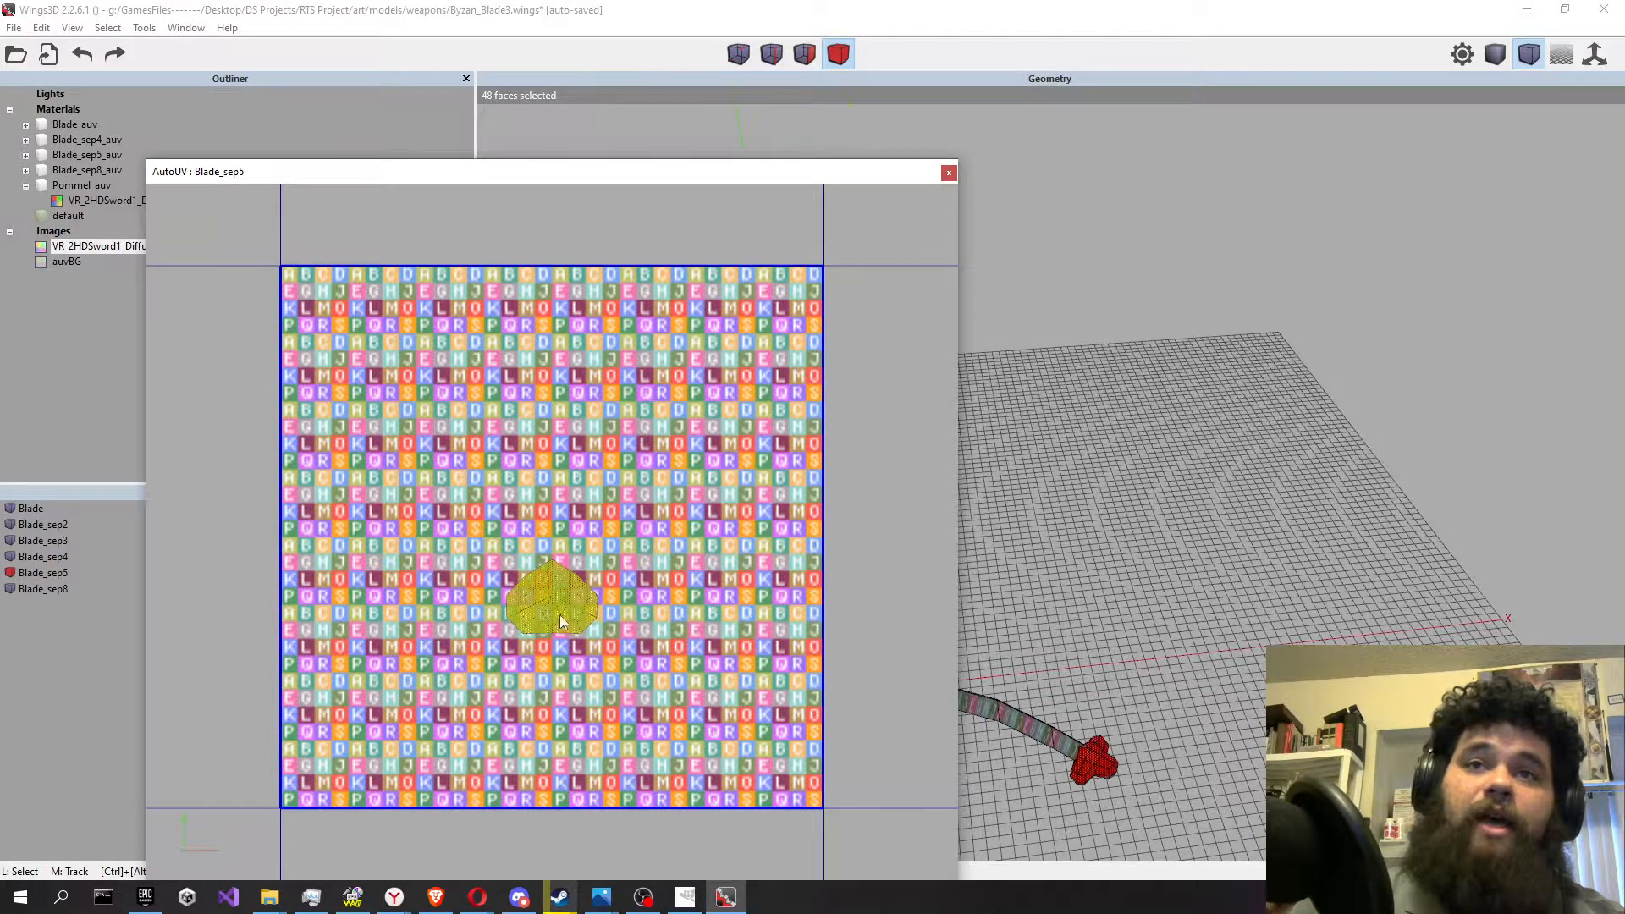
# Move the knob's chart down and to the right on the texture, deselect it and close the UV editor.
pyautogui.press('m')
pyautogui.click(510, 539)
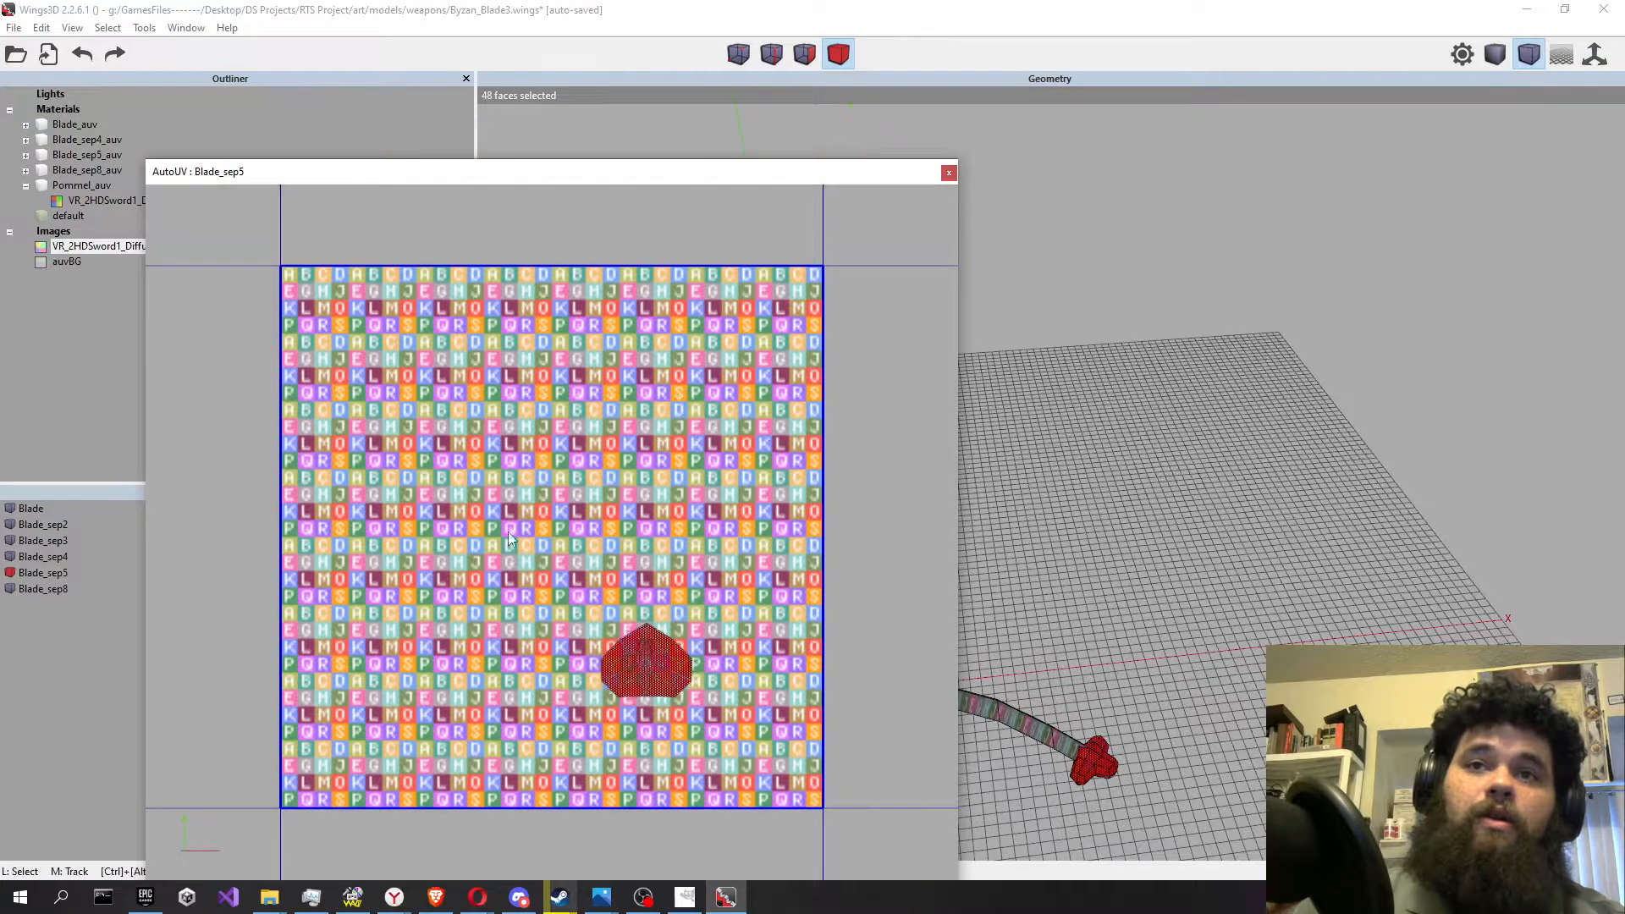
pyautogui.press('space')
pyautogui.click(949, 173)
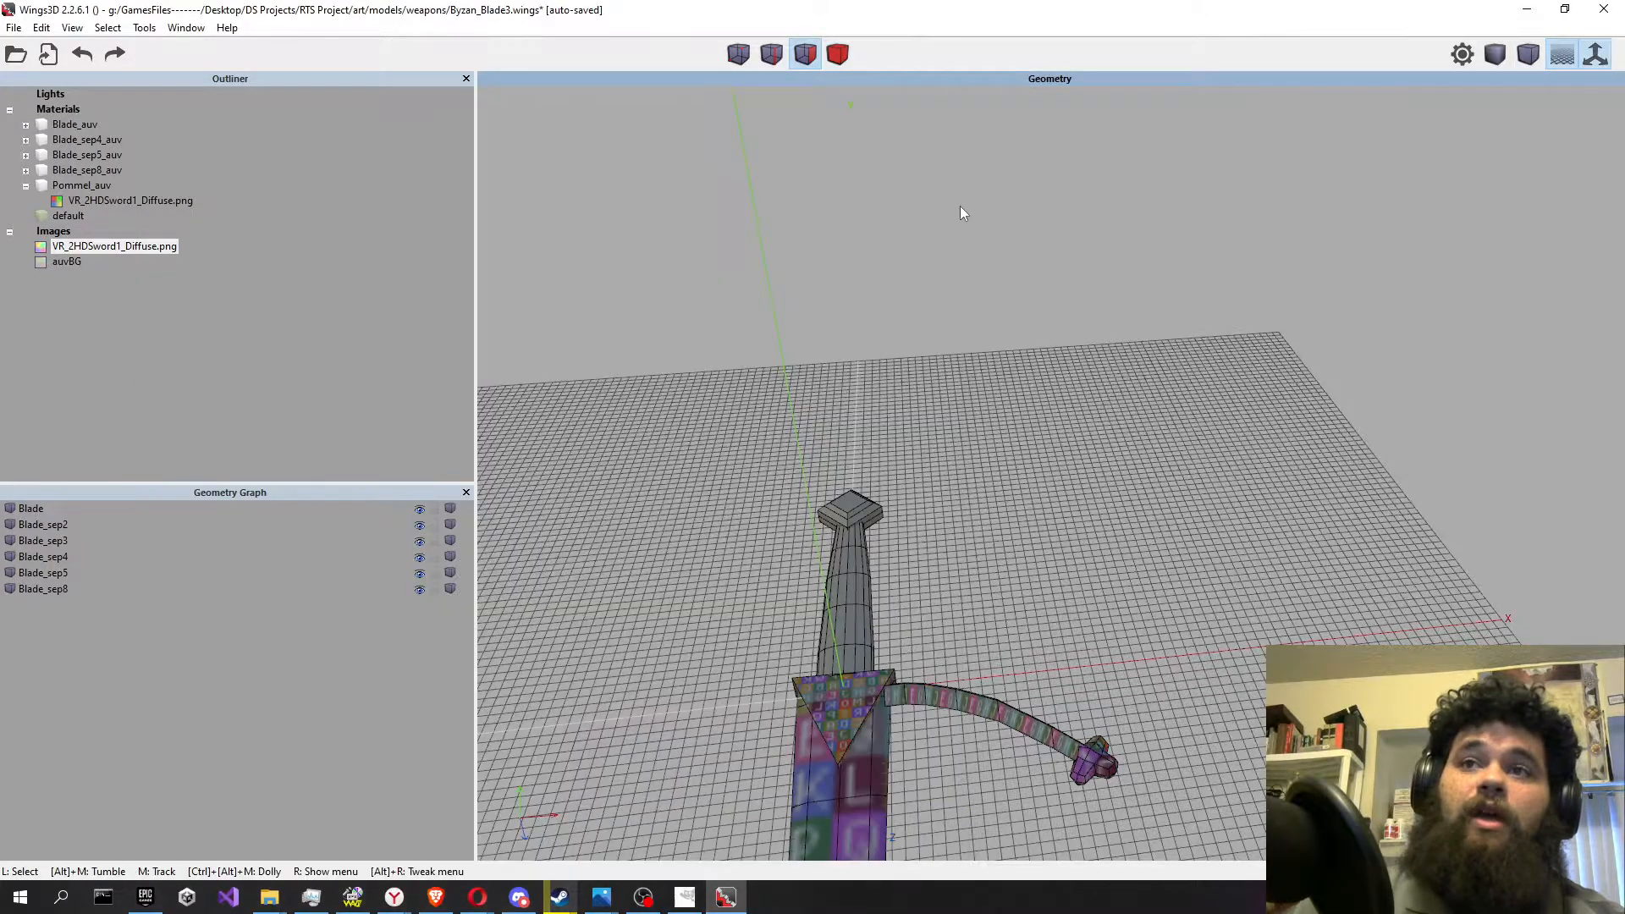
# Select the sword's grip as a body and start UV mapping on it.
pyautogui.keyDown('alt'); pyautogui.moveTo(927, 337); pyautogui.dragTo(810, 464, button='middle'); pyautogui.keyUp('alt')
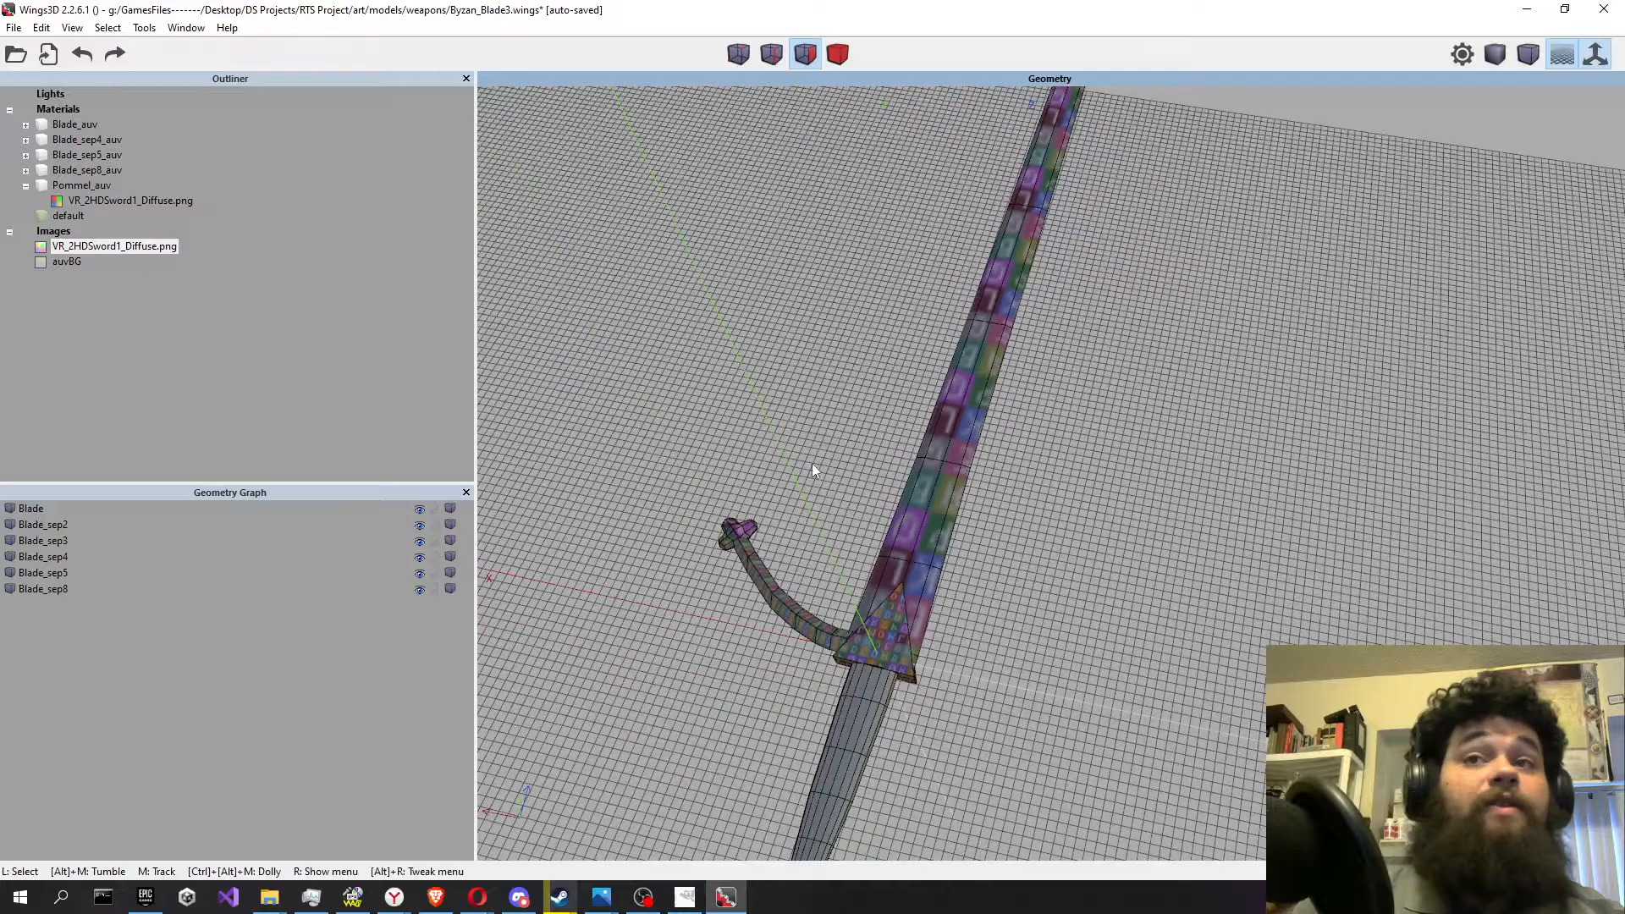
pyautogui.click(838, 54)
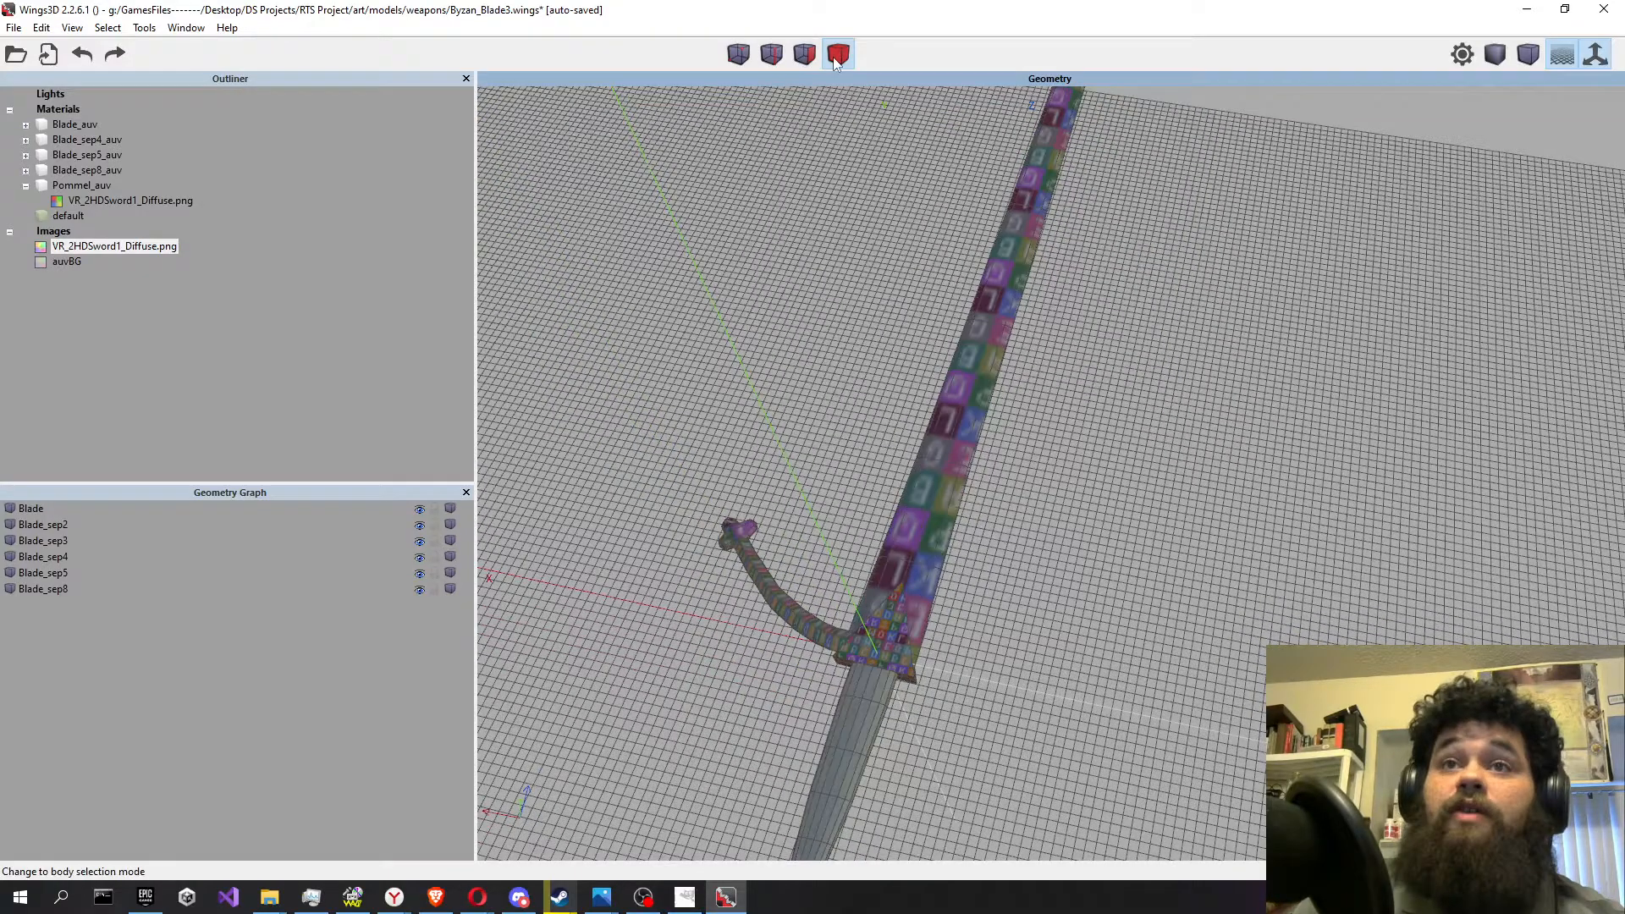
pyautogui.click(737, 530)
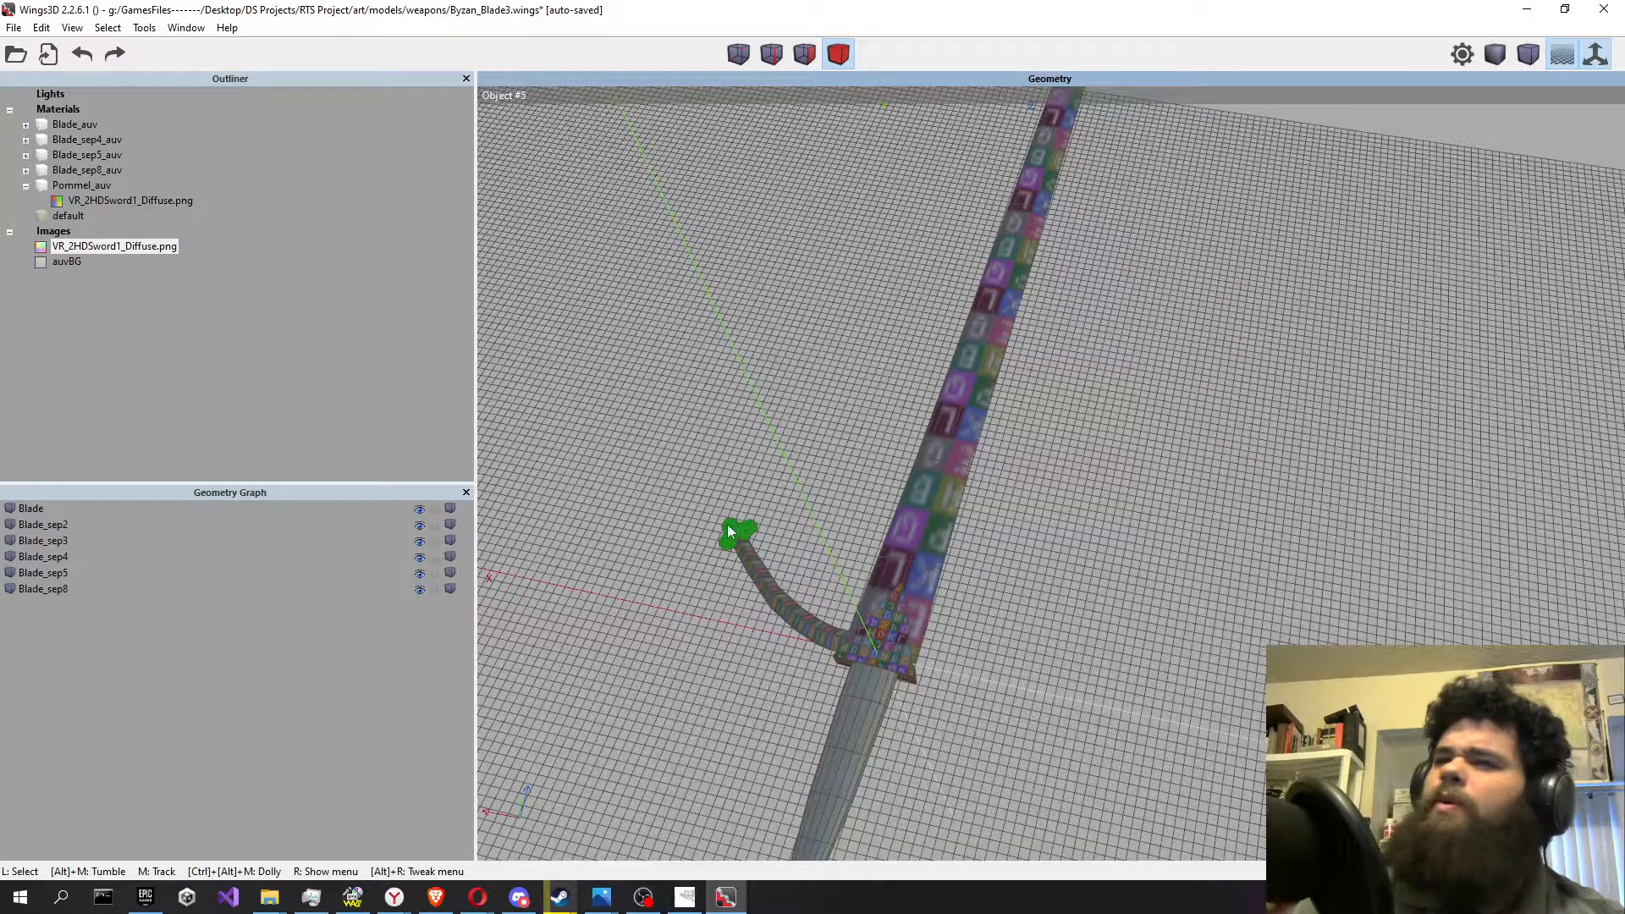
pyautogui.click(863, 739)
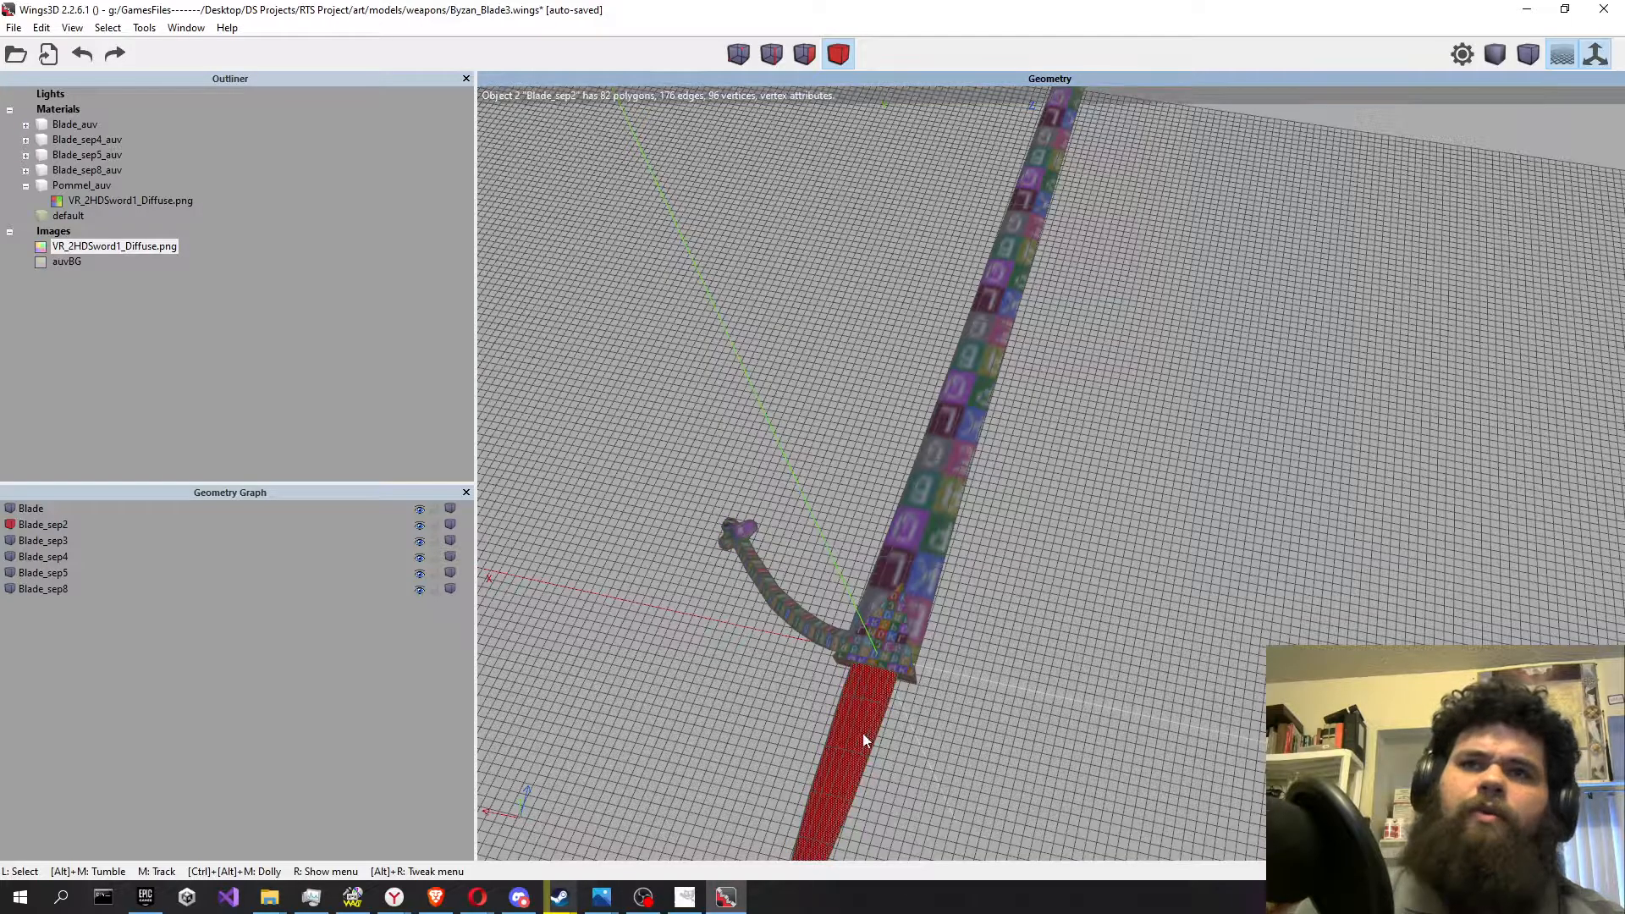
pyautogui.rightClick(791, 378)
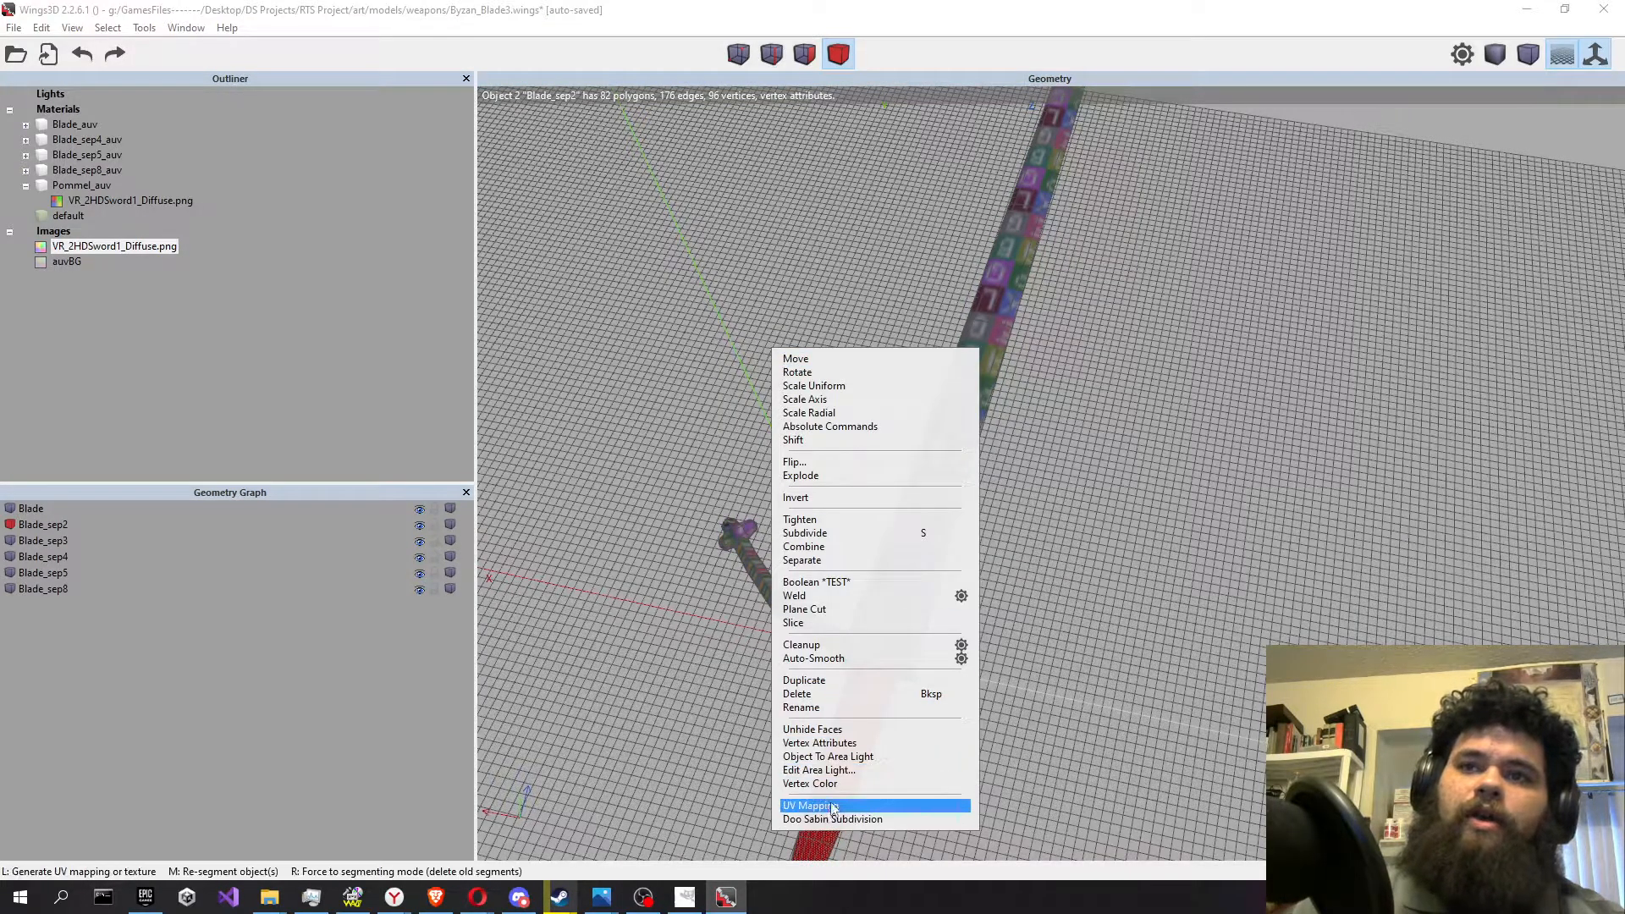
pyautogui.click(871, 805)
# In edge selection mode, select all the rim edges around the grip's near oval end cap.
pyautogui.click(773, 56)
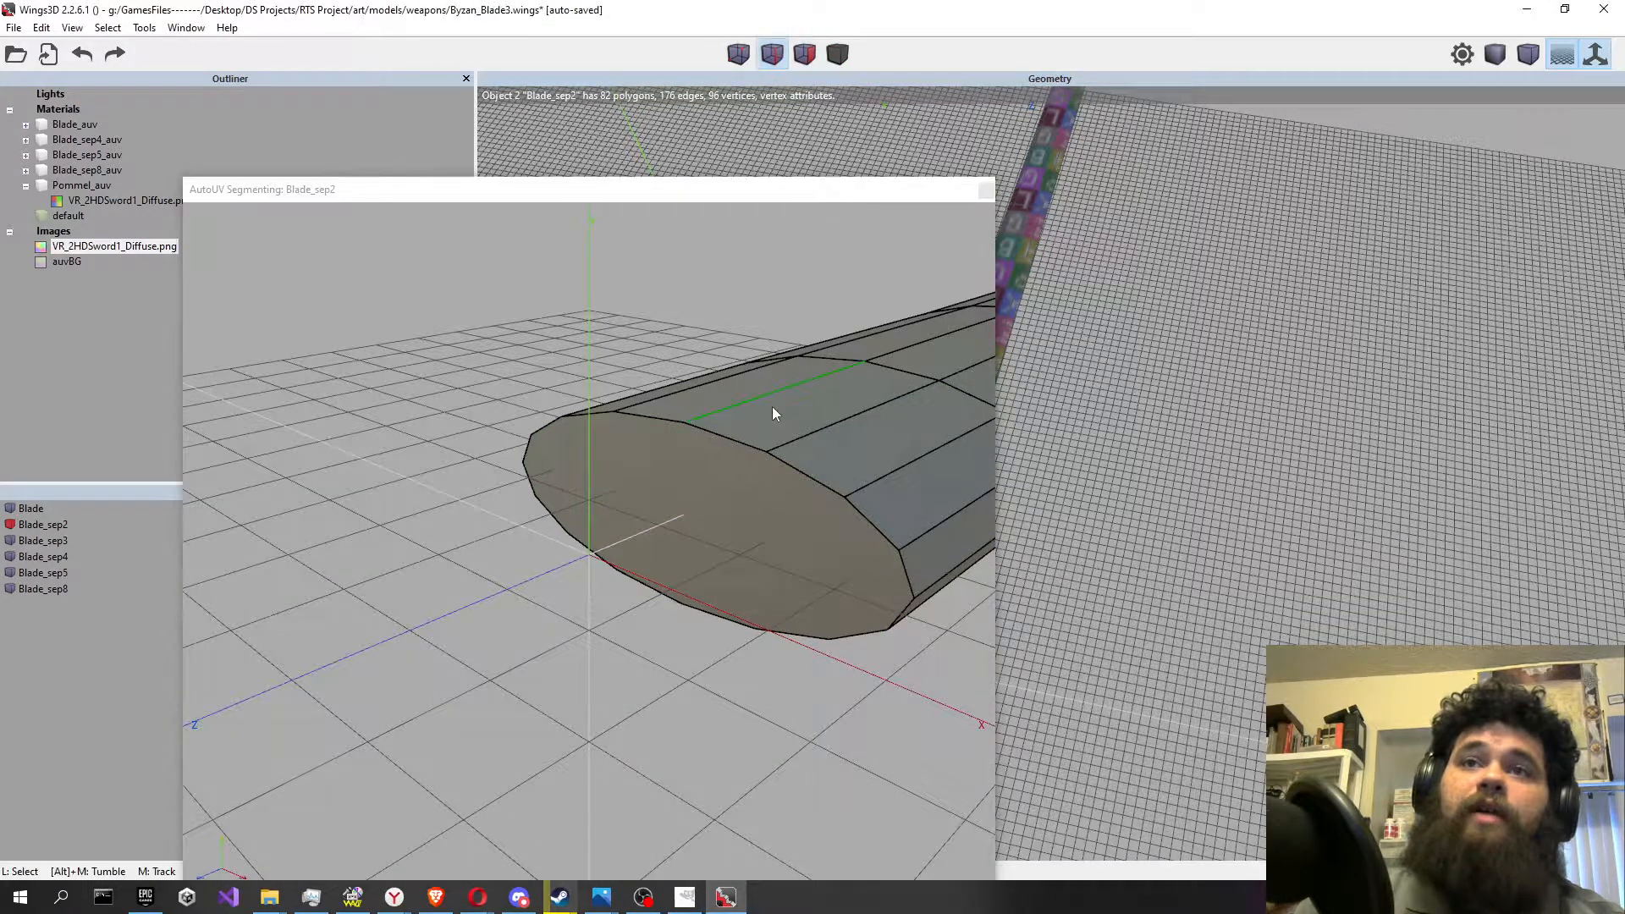
pyautogui.click(743, 438)
pyautogui.click(797, 473)
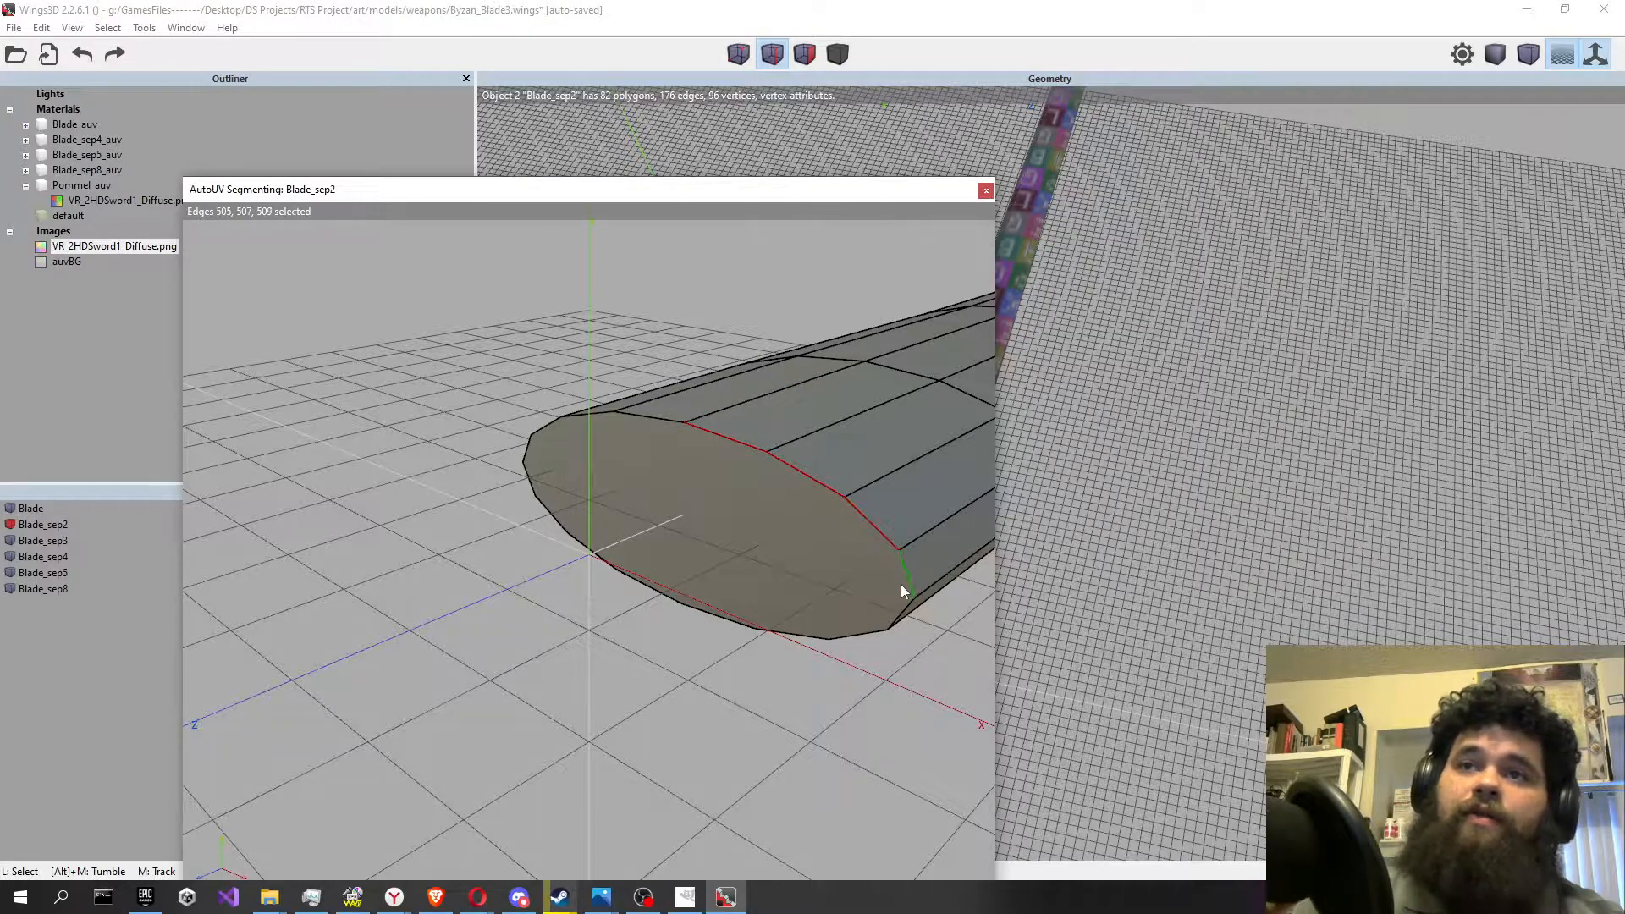
pyautogui.click(787, 630)
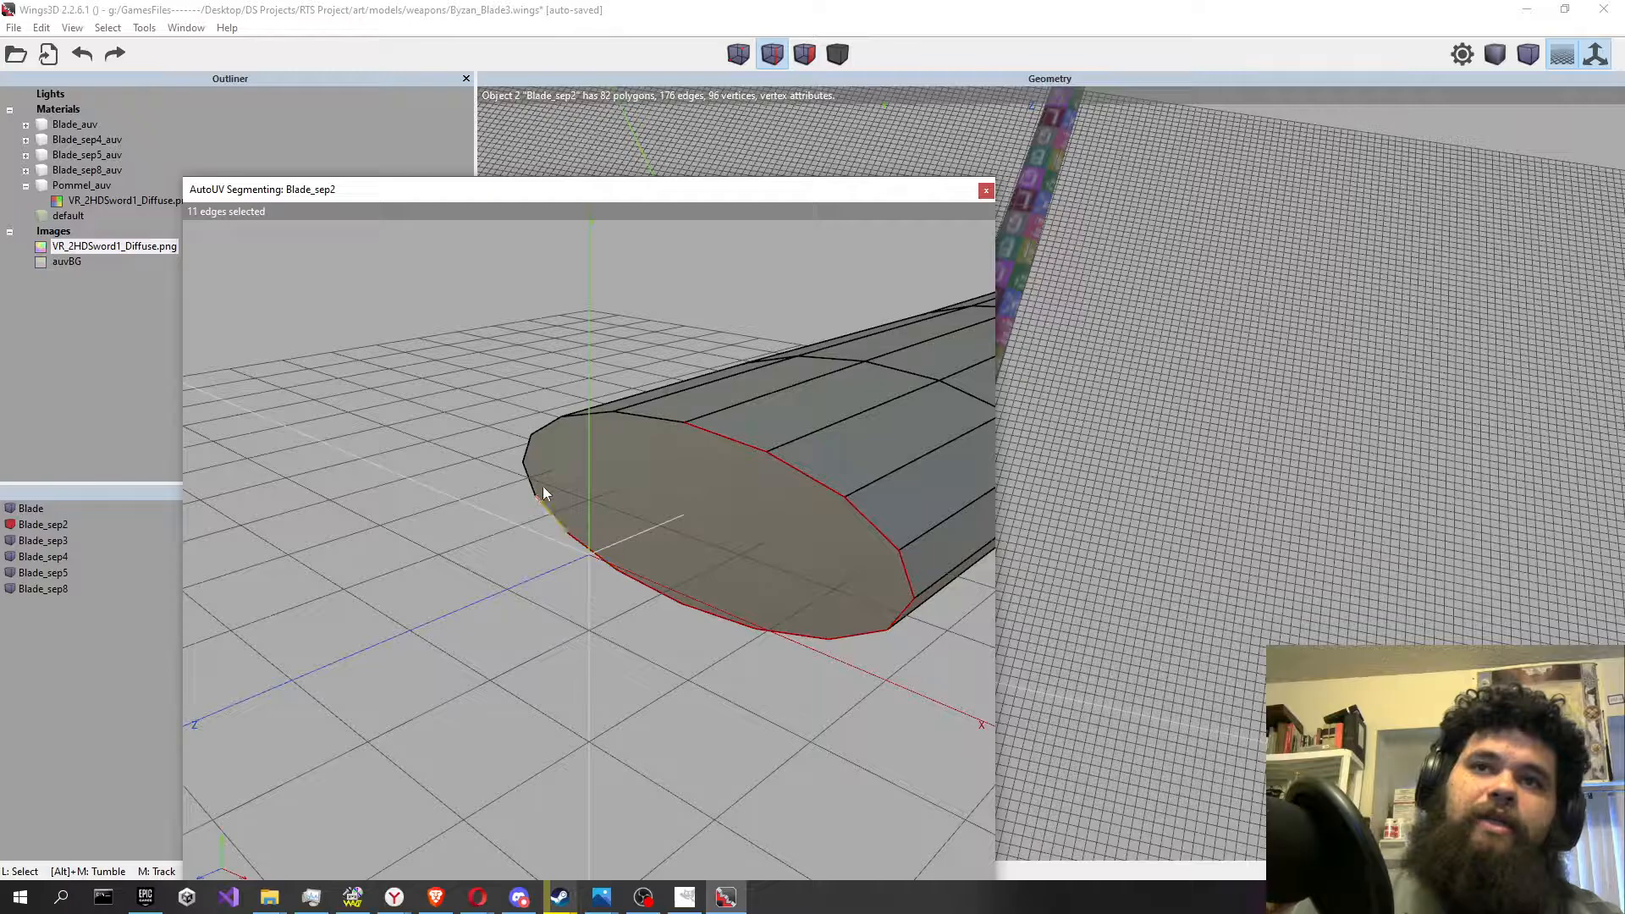
pyautogui.click(632, 415)
# Add all the rim edges around the grip's opposite oval end cap to the selection.
pyautogui.scroll(-6, 770, 440)
pyautogui.keyDown('alt'); pyautogui.moveTo(794, 450); pyautogui.dragTo(542, 414, button='middle'); pyautogui.keyUp('alt')
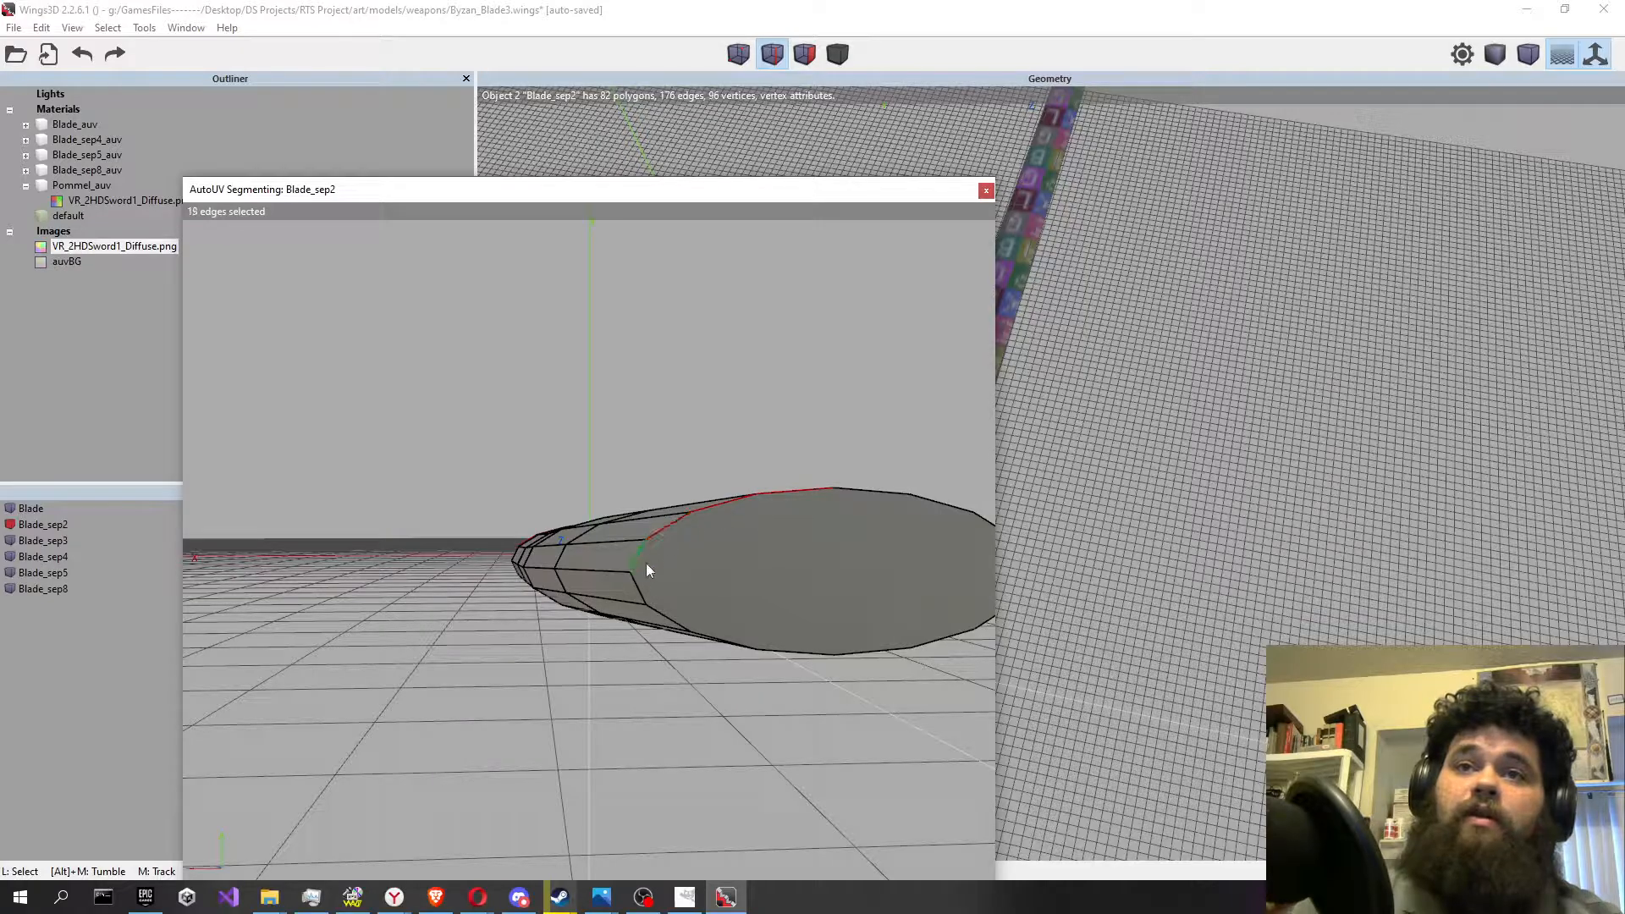
pyautogui.moveTo(646, 571); pyautogui.dragTo(671, 622)
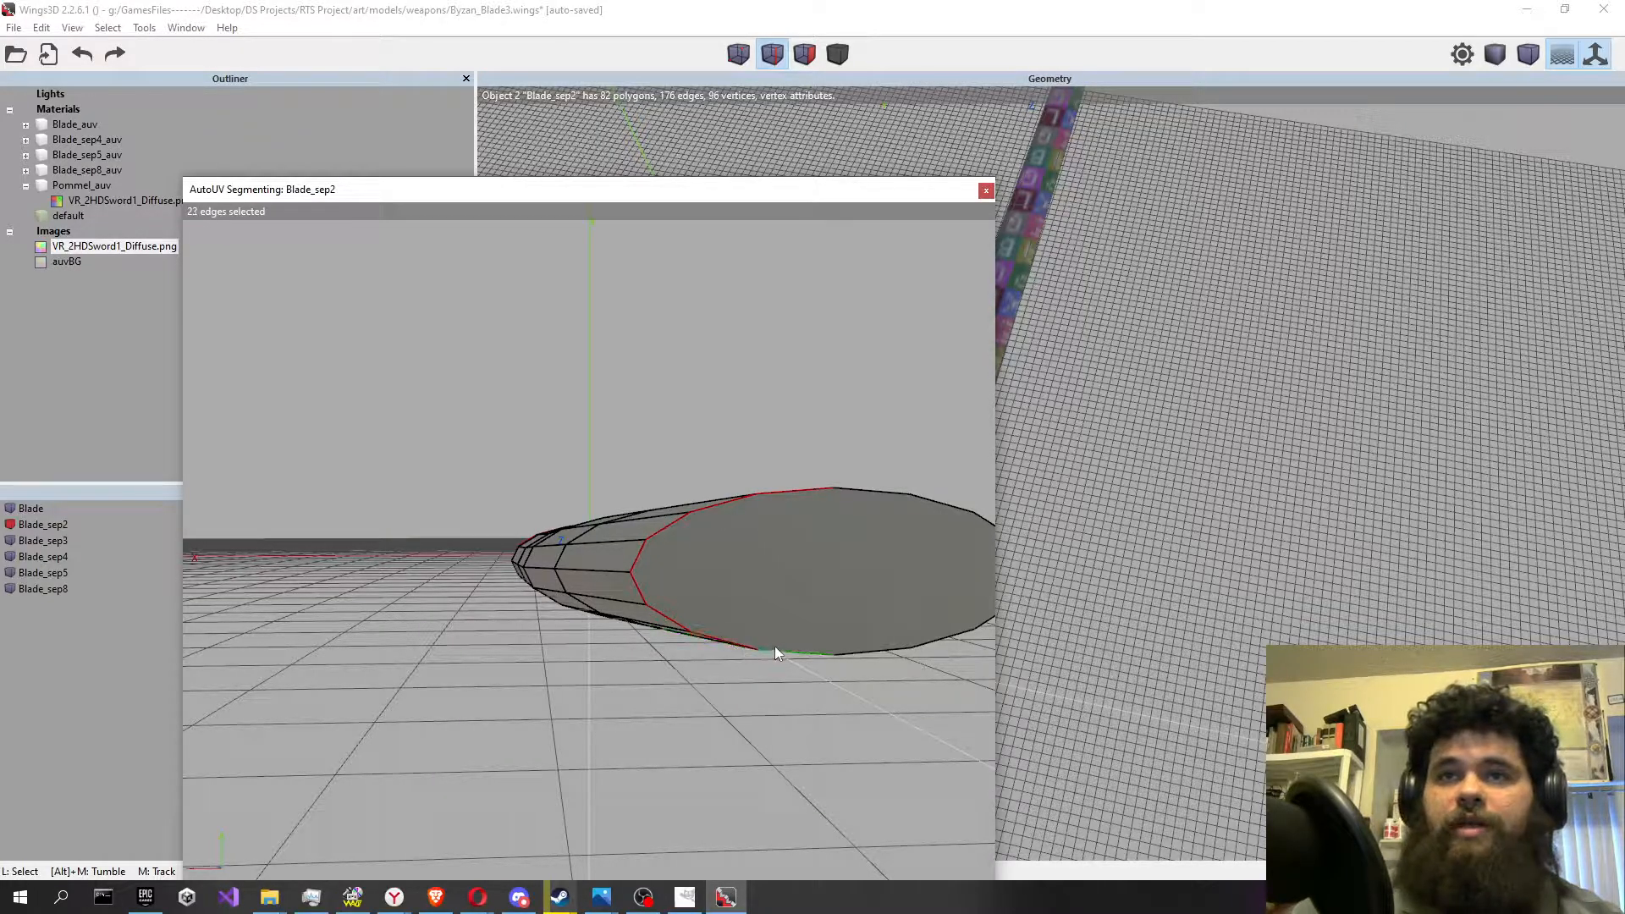
pyautogui.click(927, 639)
pyautogui.keyDown('alt'); pyautogui.moveTo(927, 640); pyautogui.dragTo(662, 623, button='middle'); pyautogui.keyUp('alt')
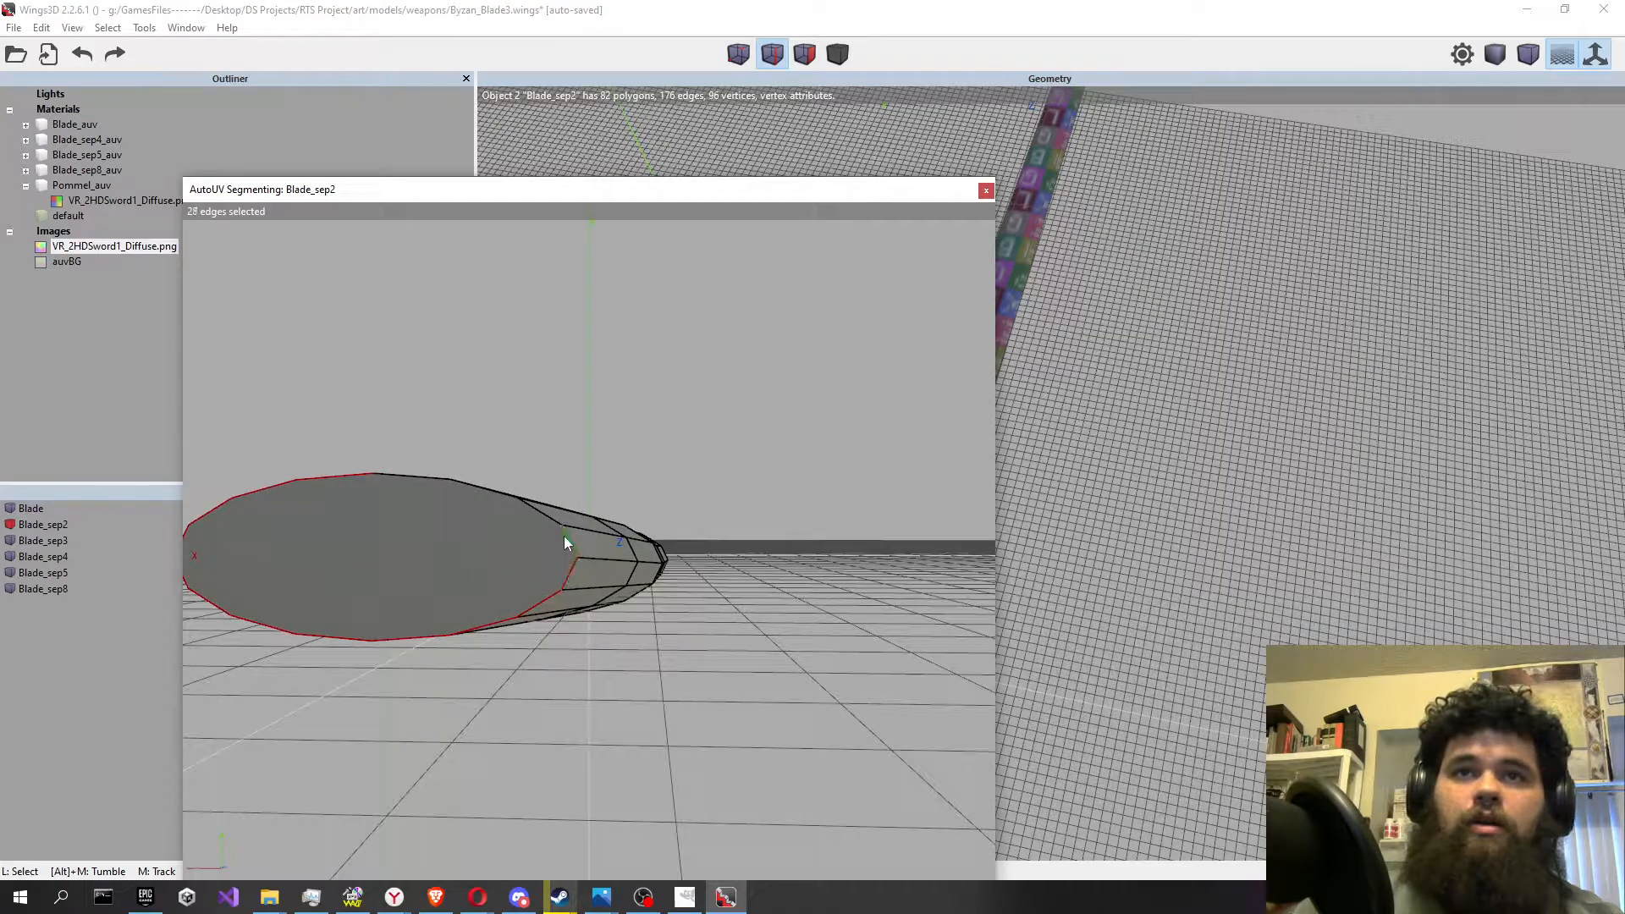
pyautogui.click(432, 484)
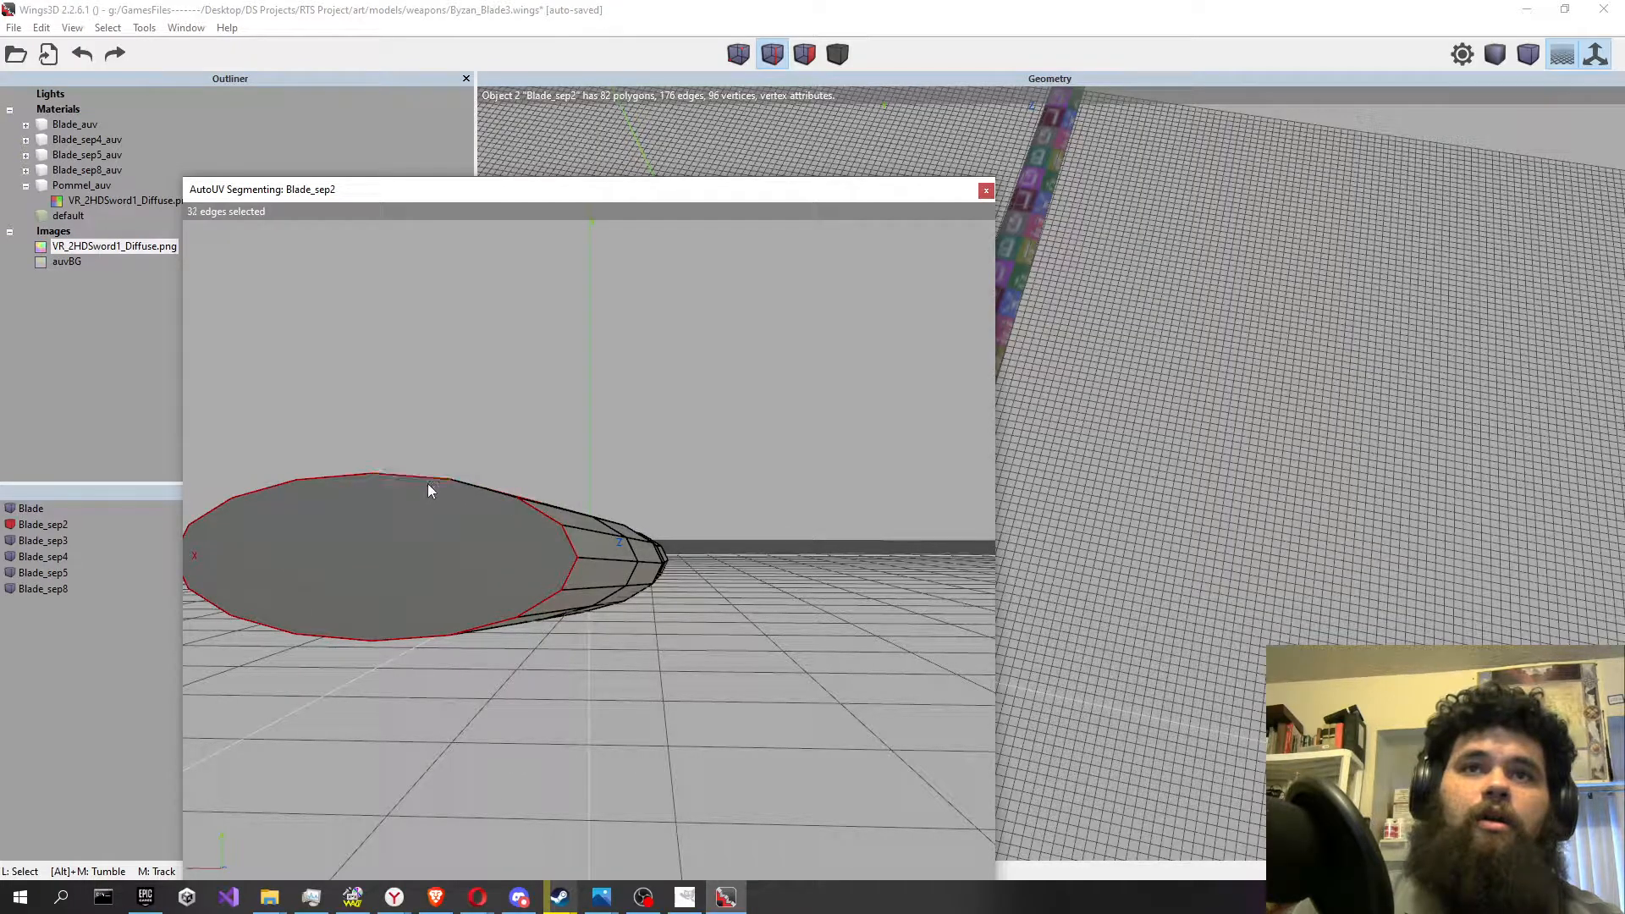
pyautogui.keyDown('alt'); pyautogui.moveTo(428, 484); pyautogui.dragTo(510, 484, button='middle'); pyautogui.keyUp('alt')
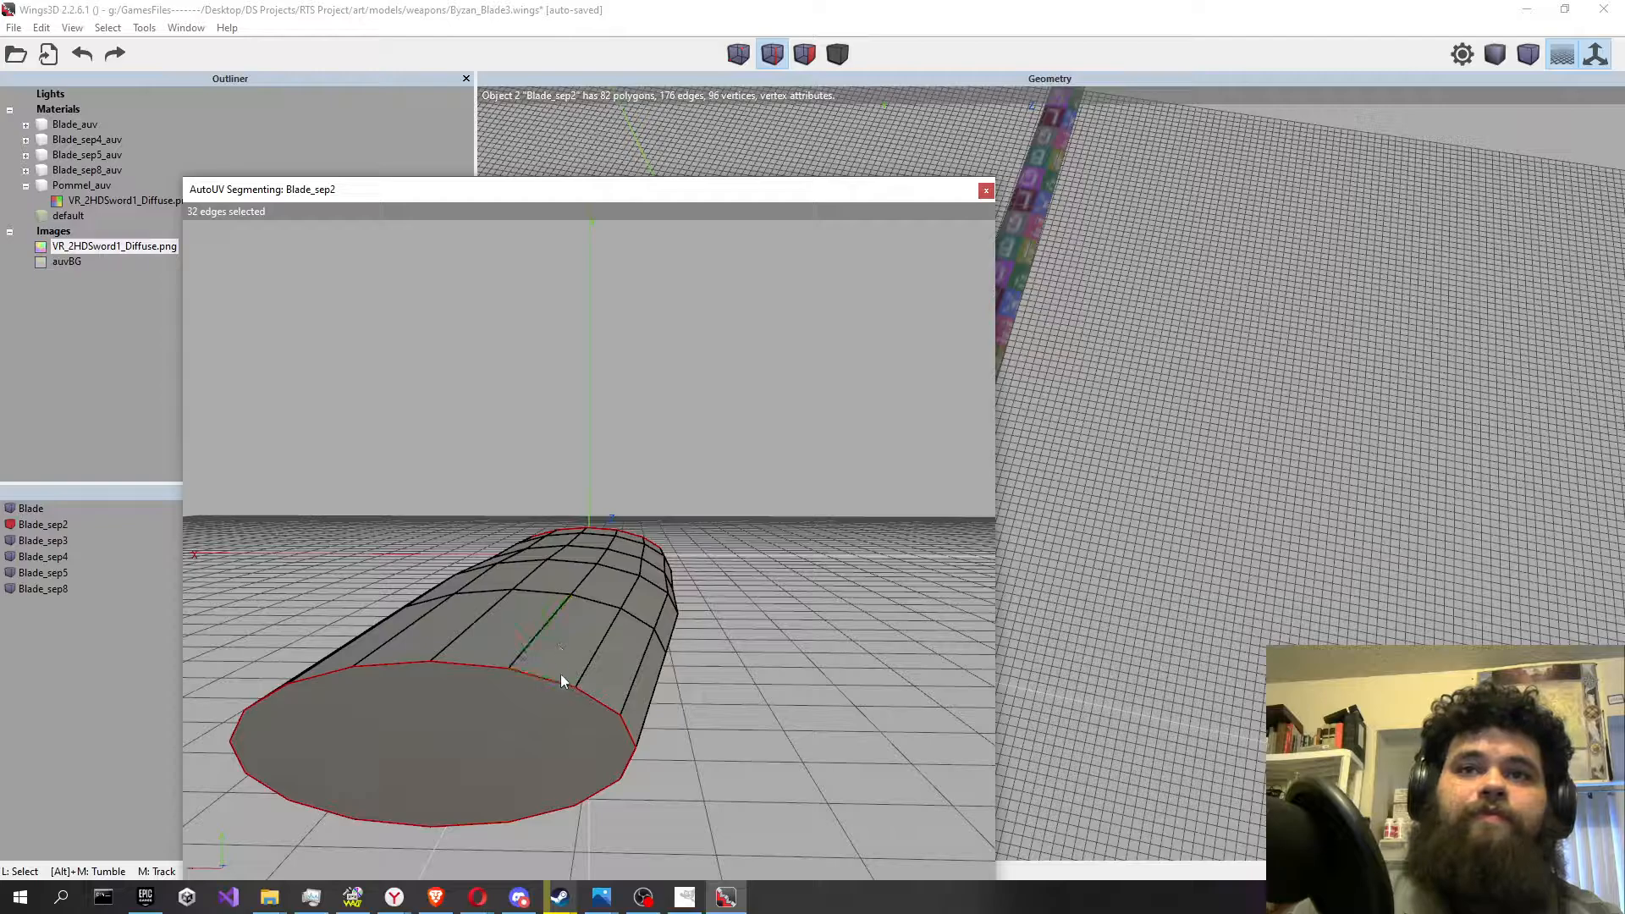
# Add a lengthwise edge line along the grip's side to the selected cap rims, mark all for cutting and continue by unfolding.
pyautogui.keyDown('alt'); pyautogui.moveTo(561, 681); pyautogui.dragTo(539, 607, button='middle'); pyautogui.keyUp('alt')
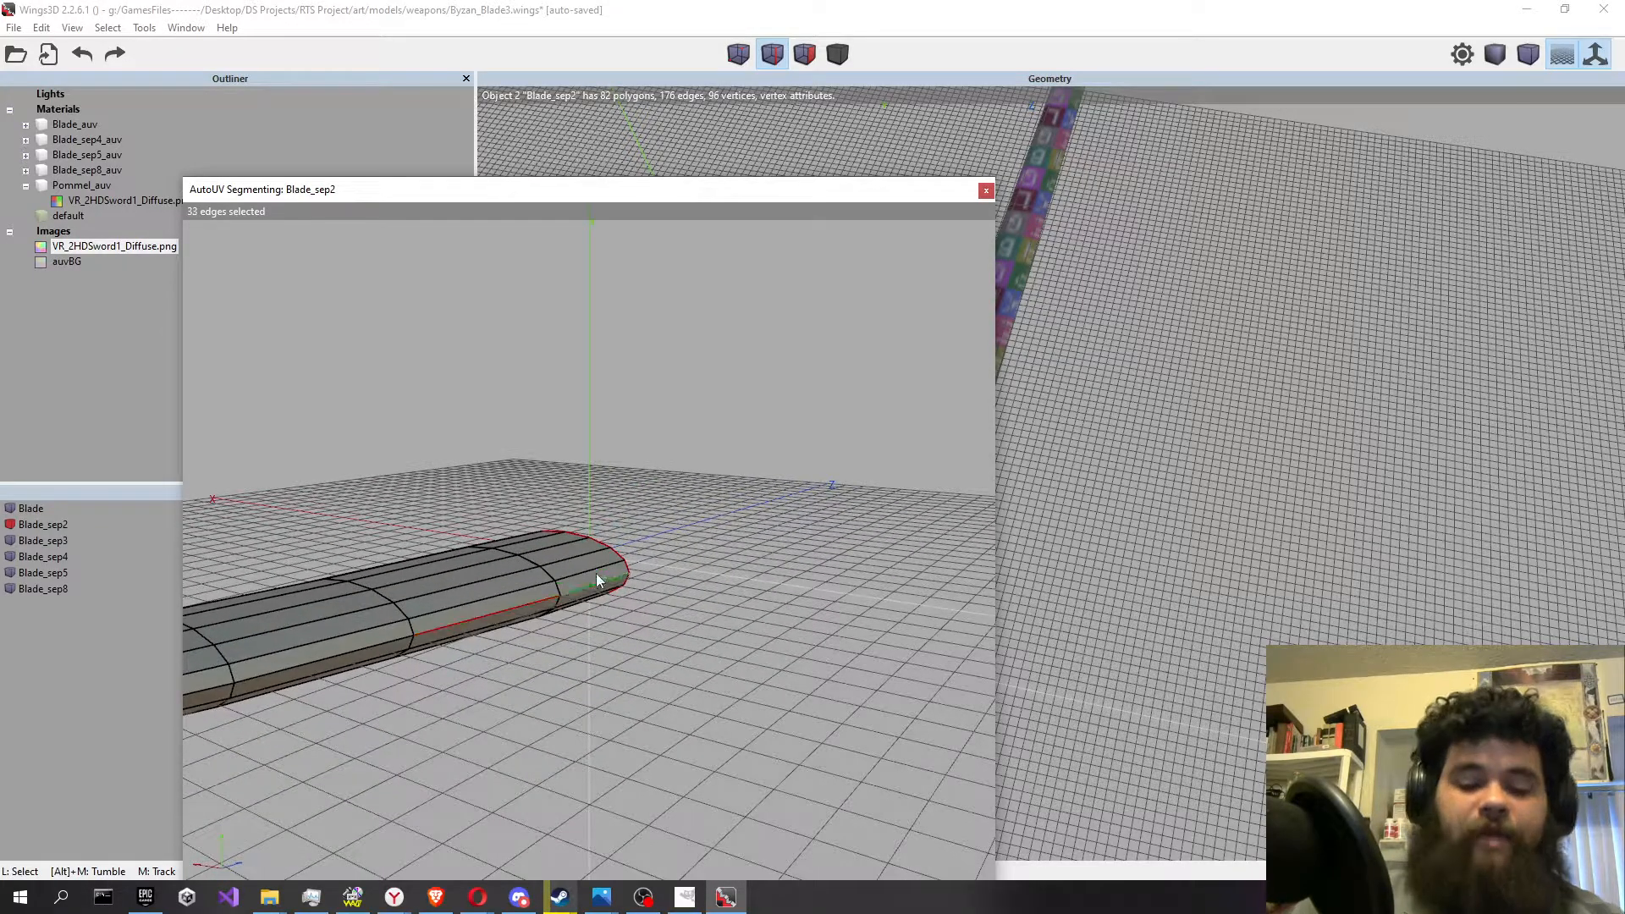
pyautogui.scroll(-3, 614, 567)
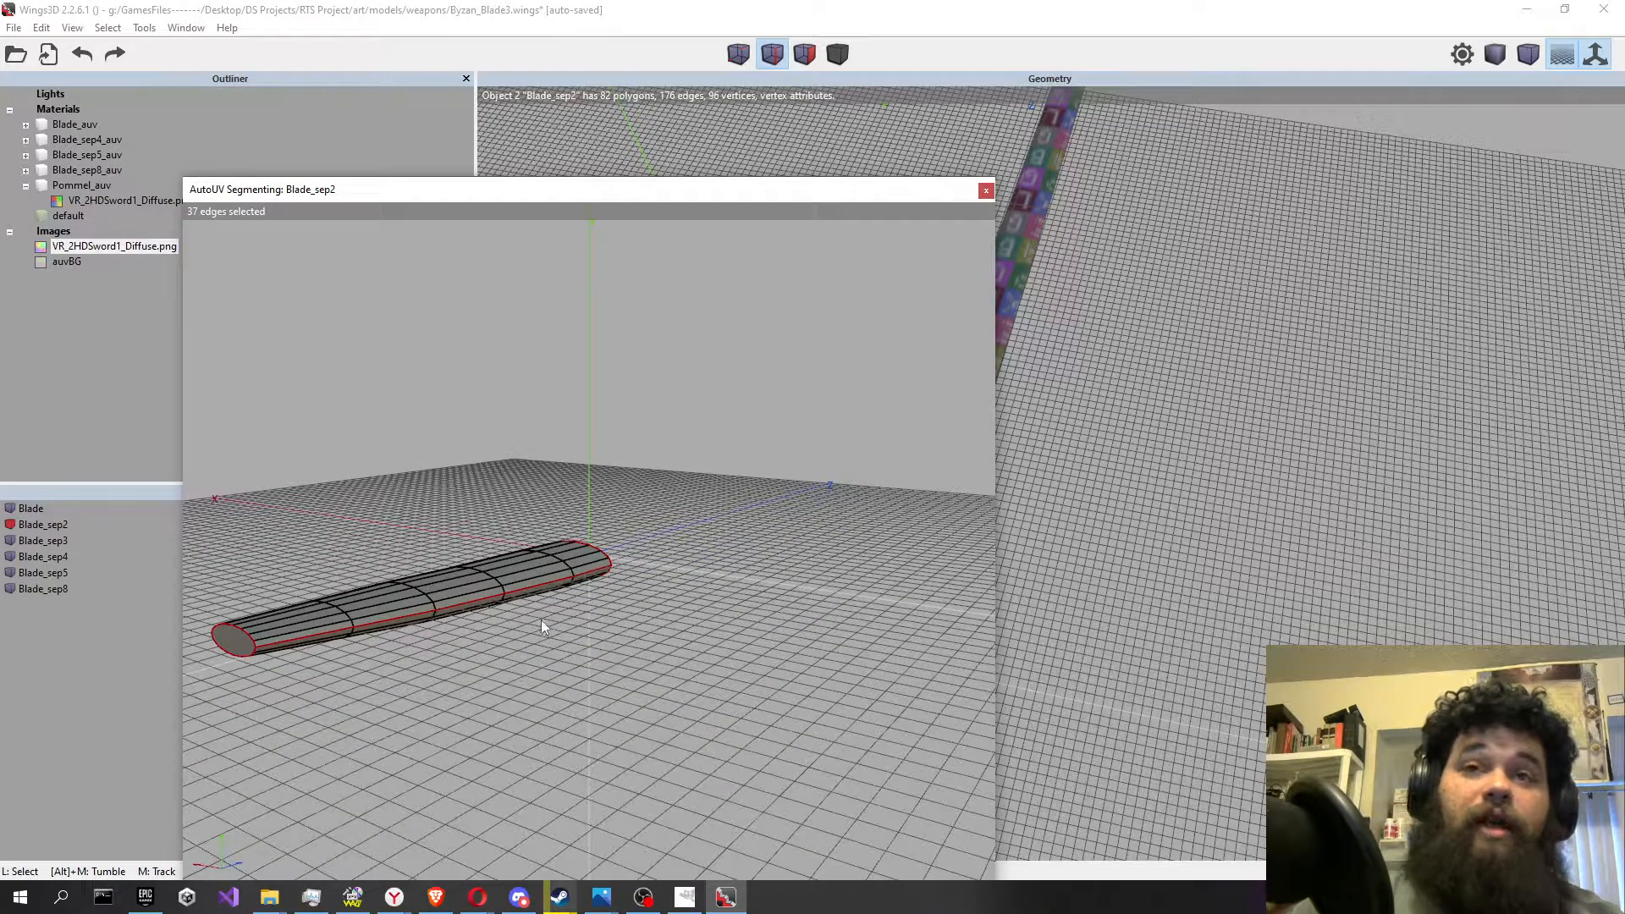
pyautogui.keyDown('alt'); pyautogui.moveTo(587, 622); pyautogui.dragTo(584, 546, button='middle'); pyautogui.keyUp('alt')
pyautogui.rightClick(617, 447)
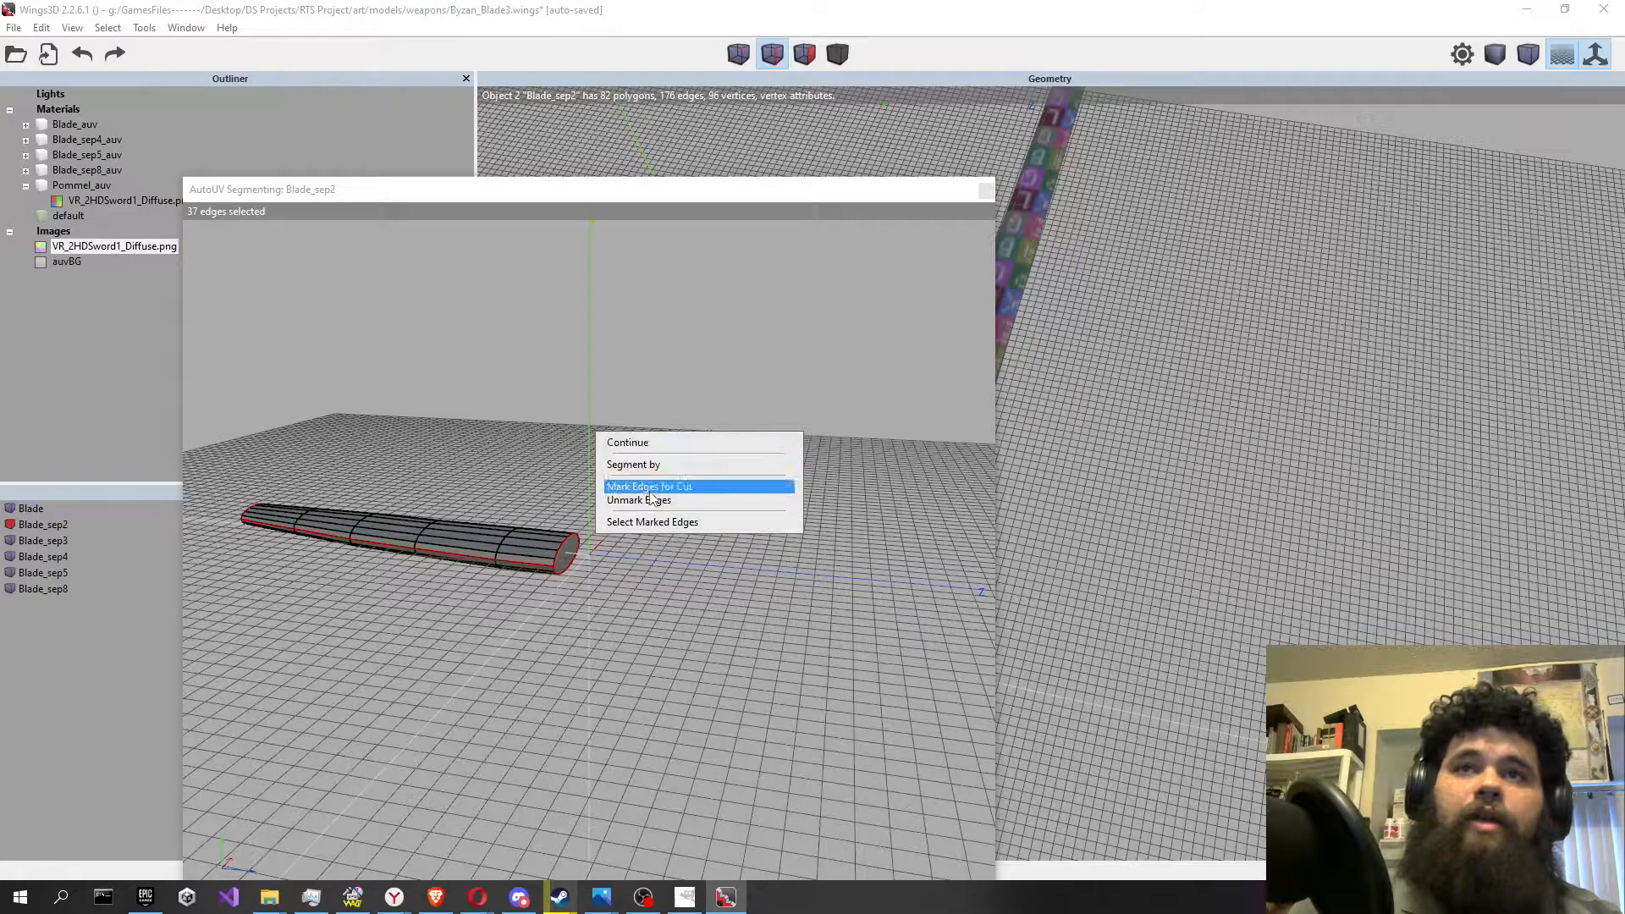
pyautogui.click(651, 491)
pyautogui.rightClick(616, 461)
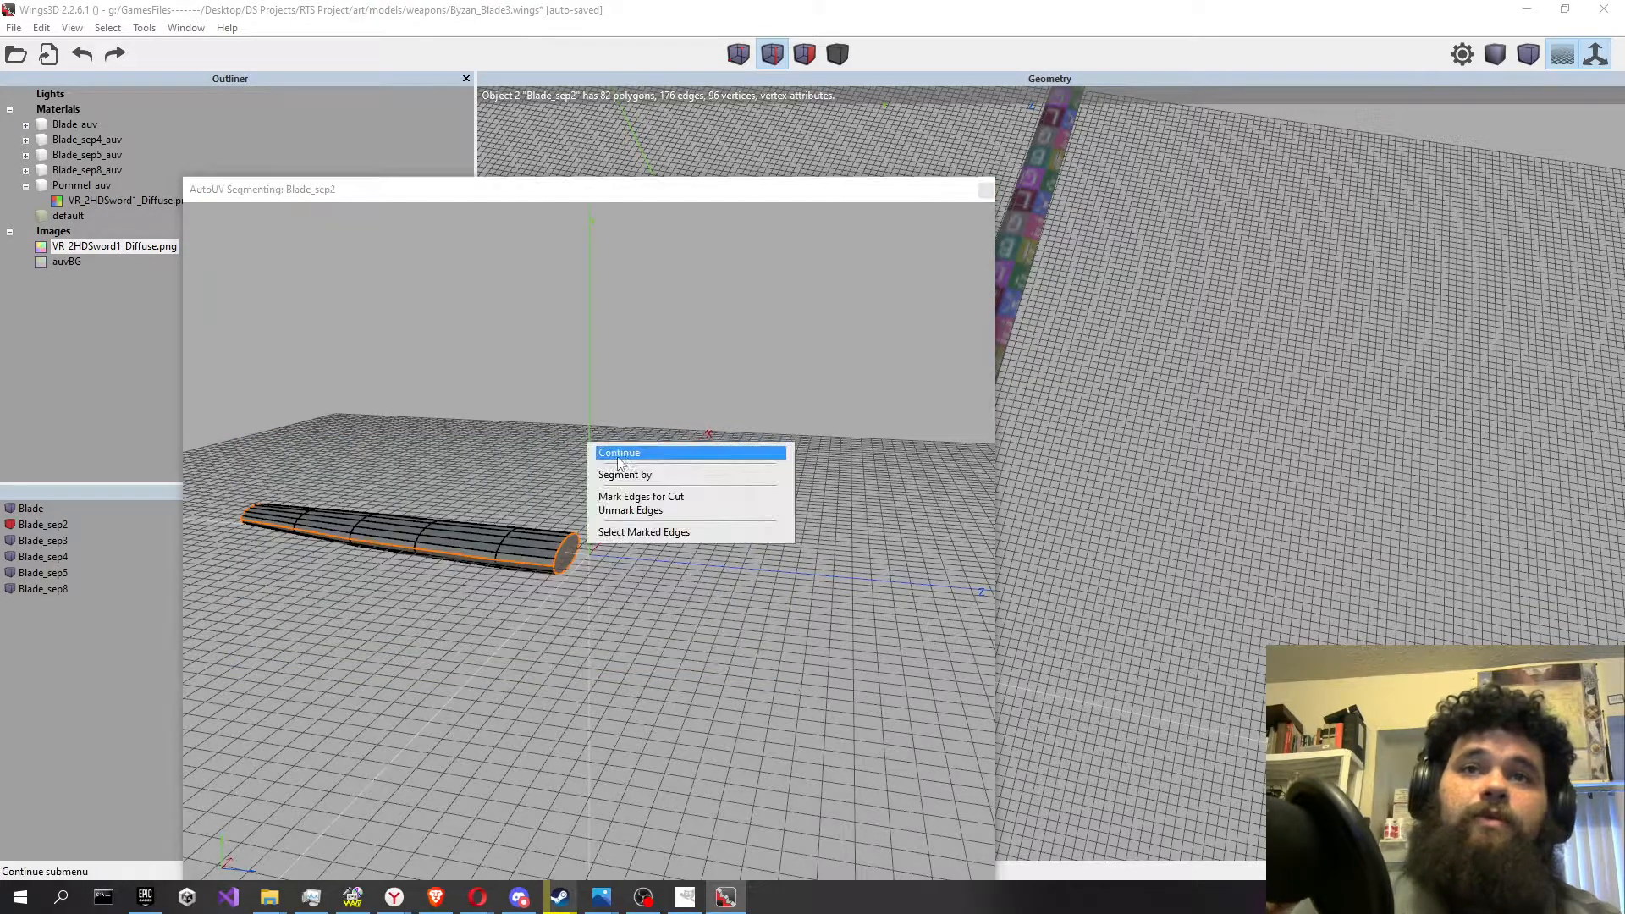
pyautogui.click(626, 447)
pyautogui.click(681, 449)
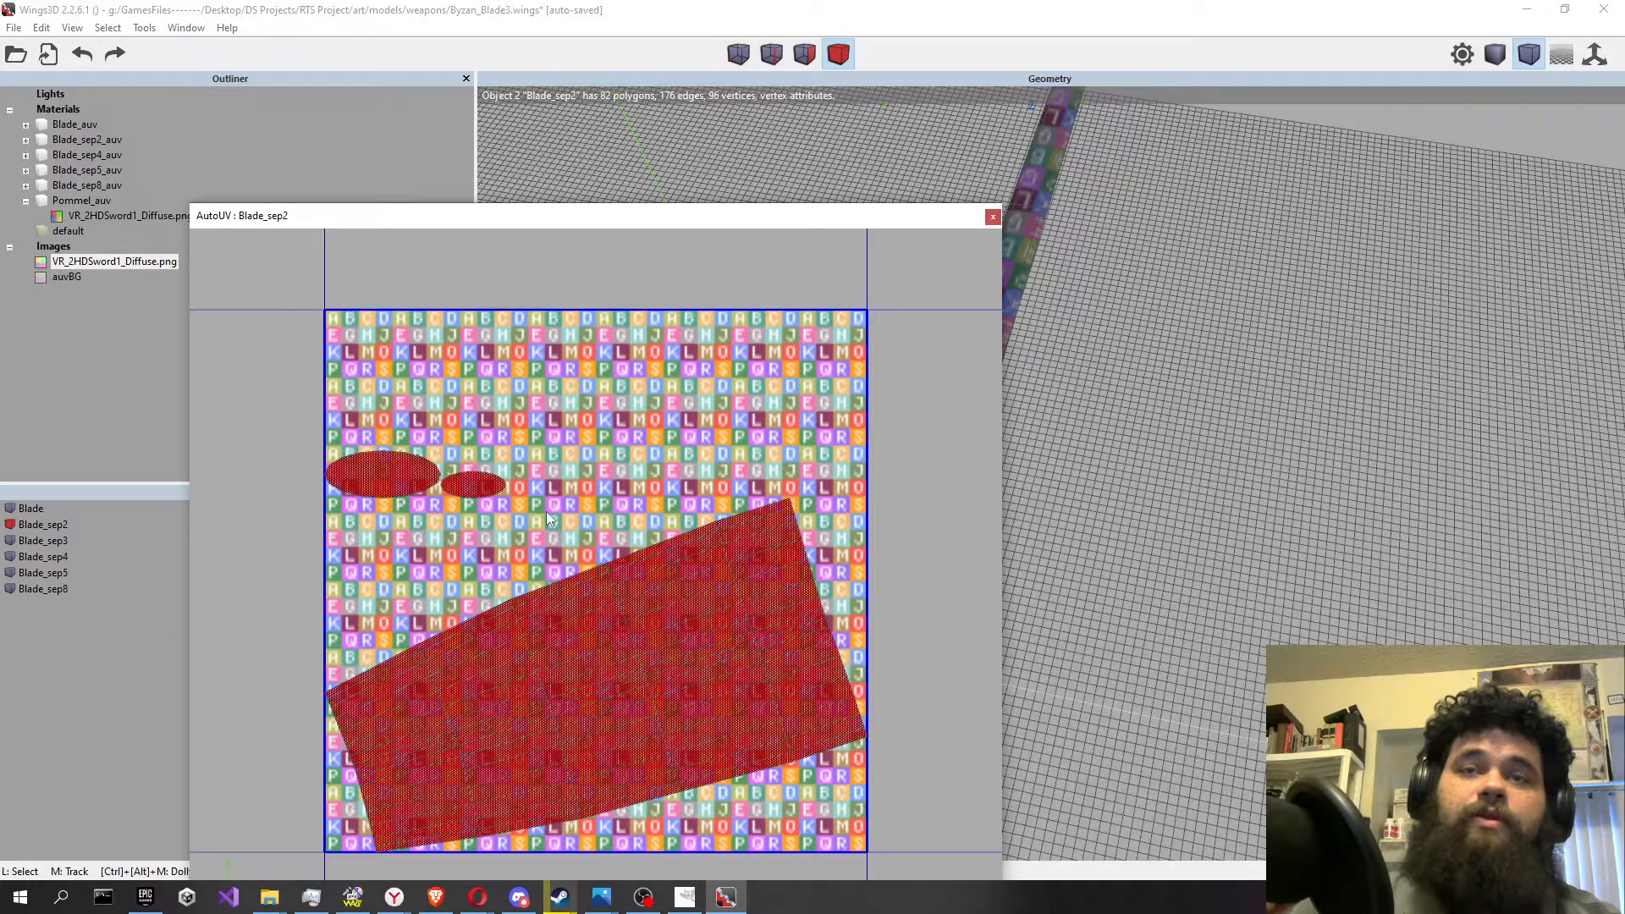
# Select only the grip's large side chart, rotate it upright by about 71.5 degrees and place it inside the texture area.
pyautogui.click(733, 674)
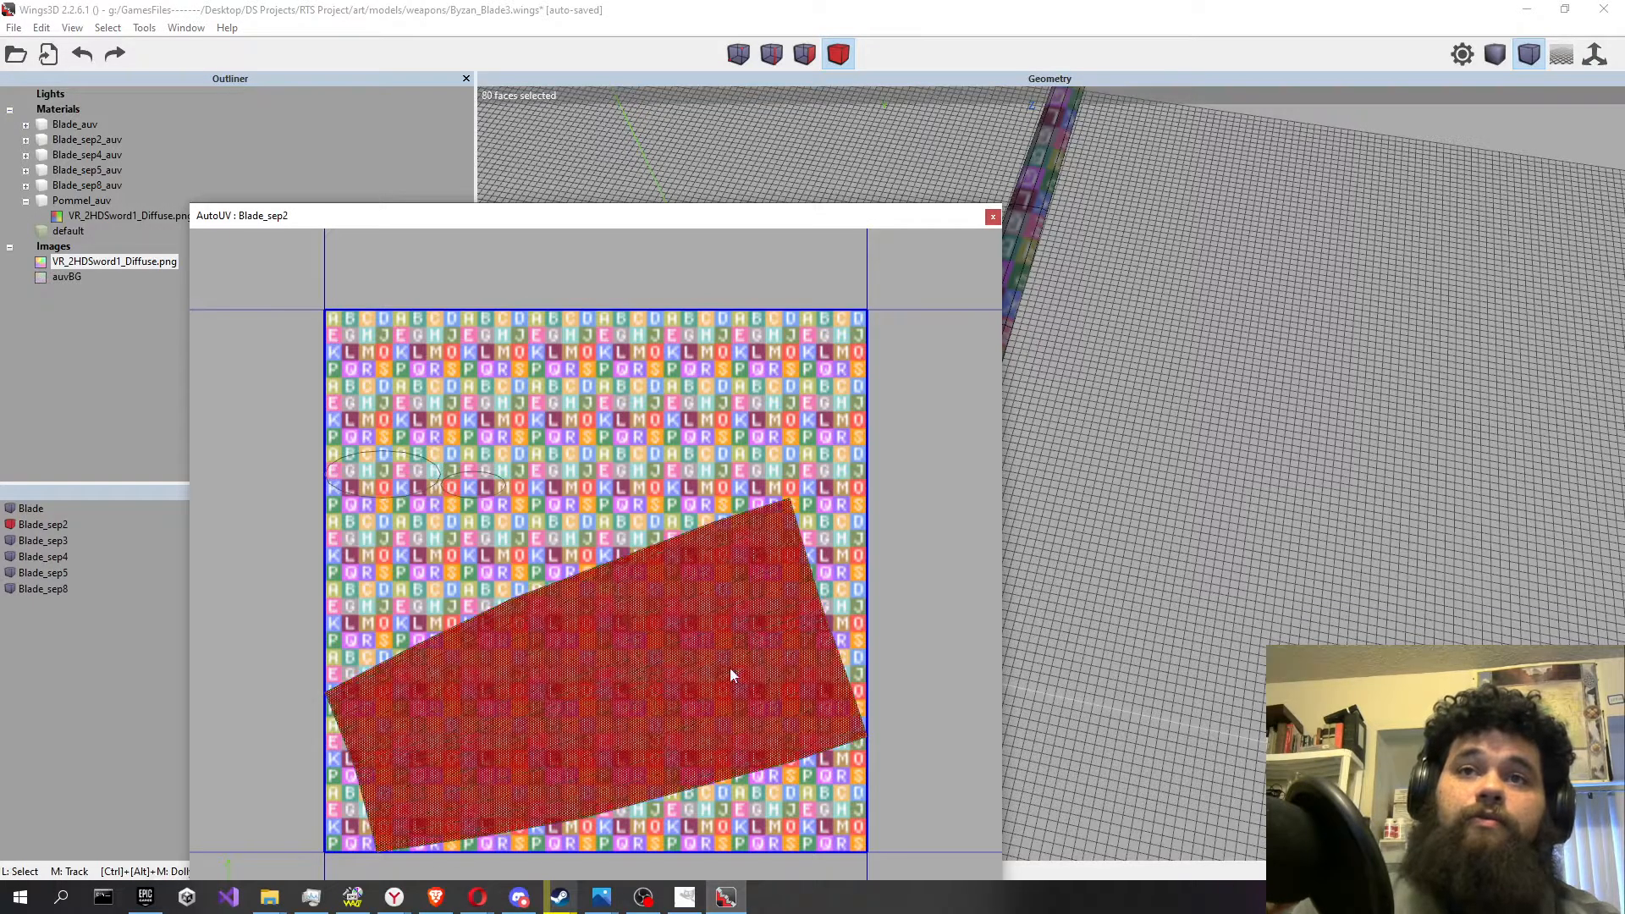
pyautogui.rightClick(804, 431)
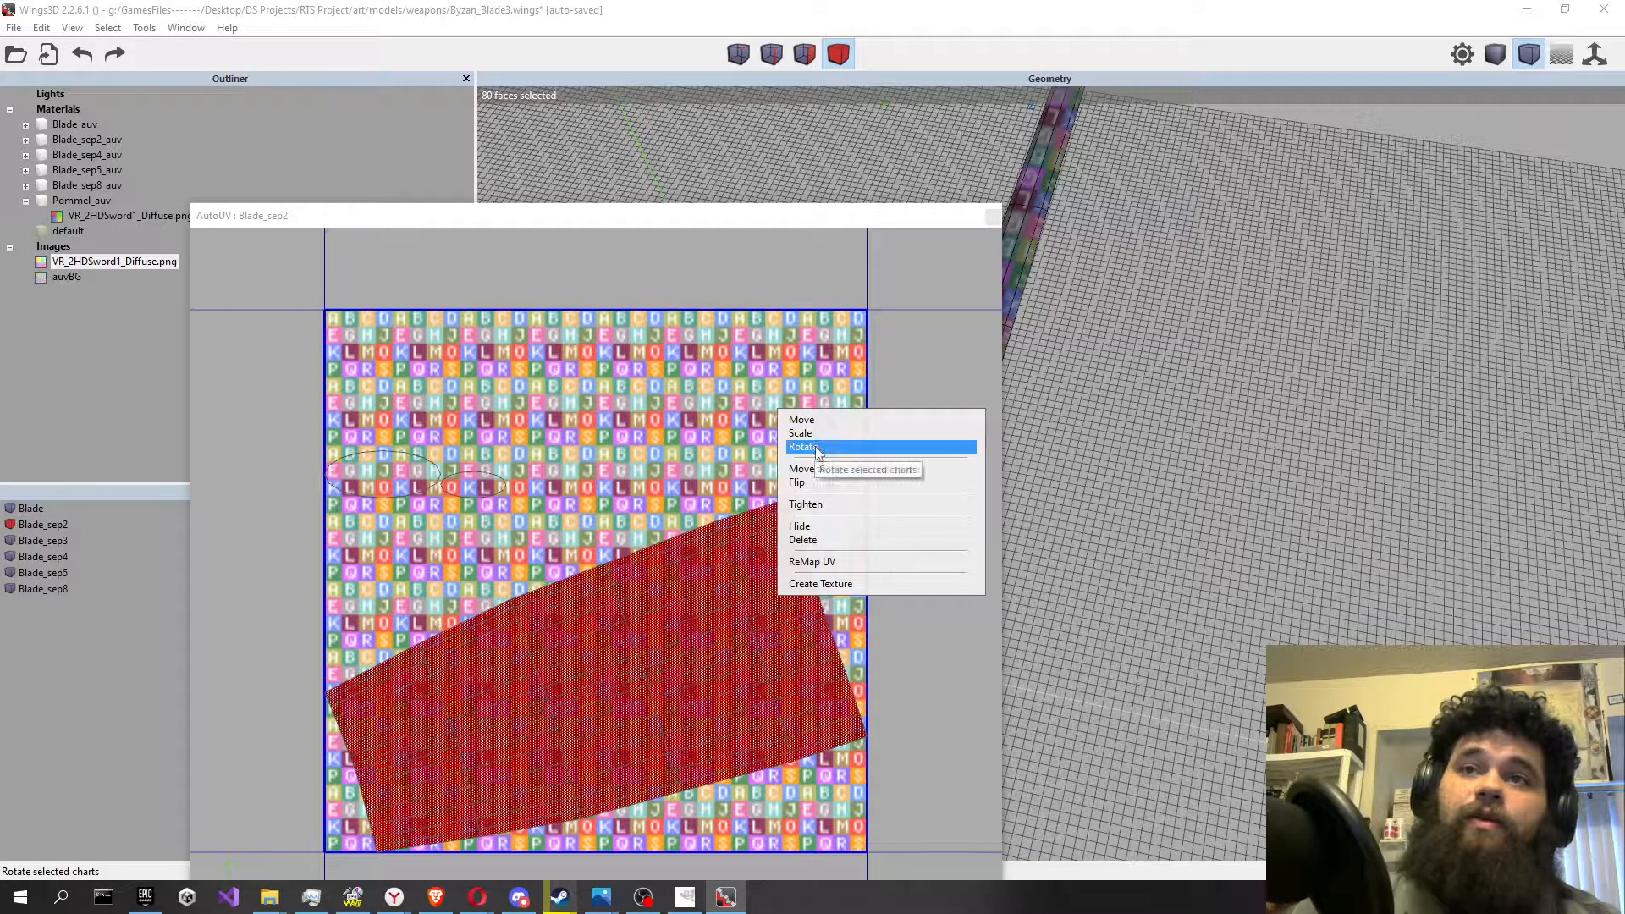
pyautogui.click(814, 448)
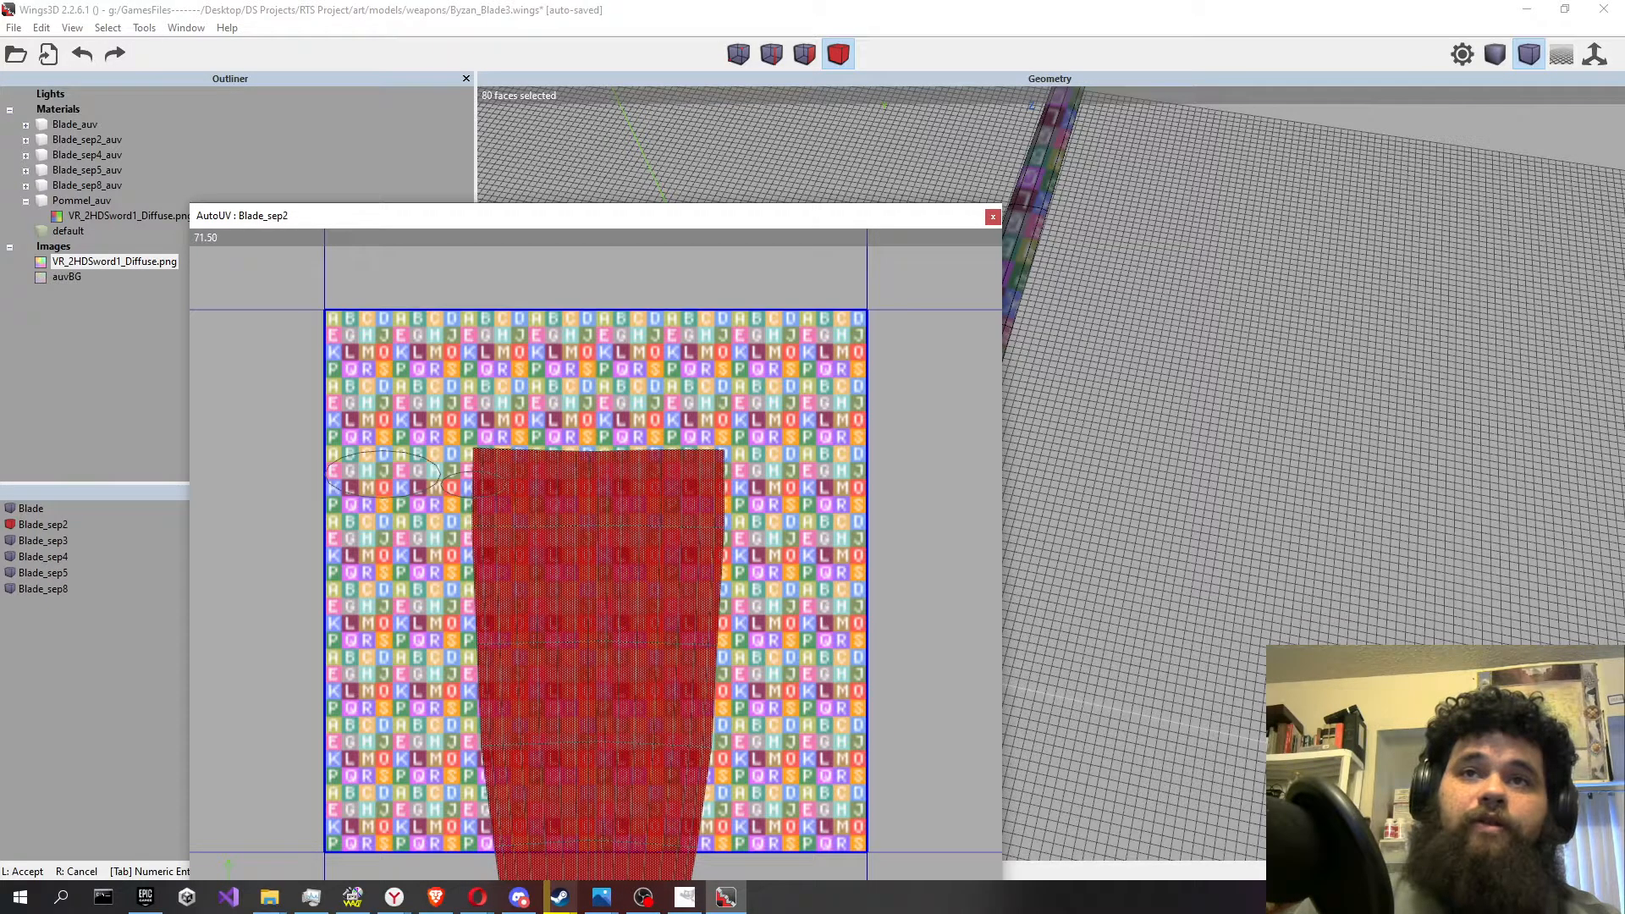
pyautogui.click(588, 505)
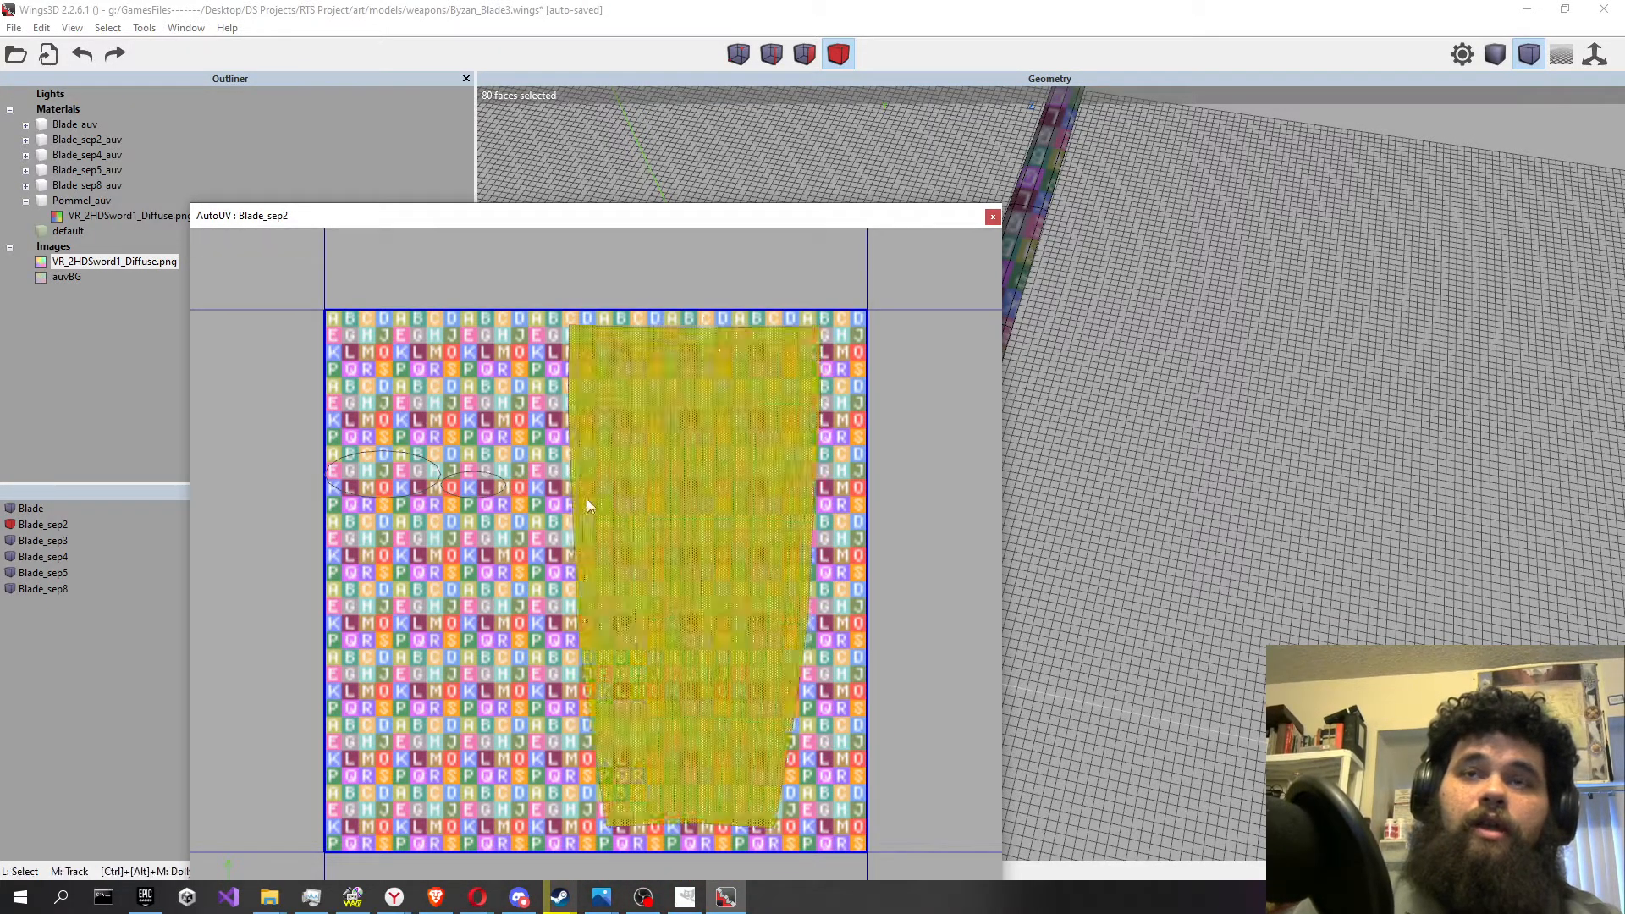
# Scale the grip's side chart down uniformly, and narrow it further with a one-direction scale.
pyautogui.rightClick(505, 372)
pyautogui.click(562, 389)
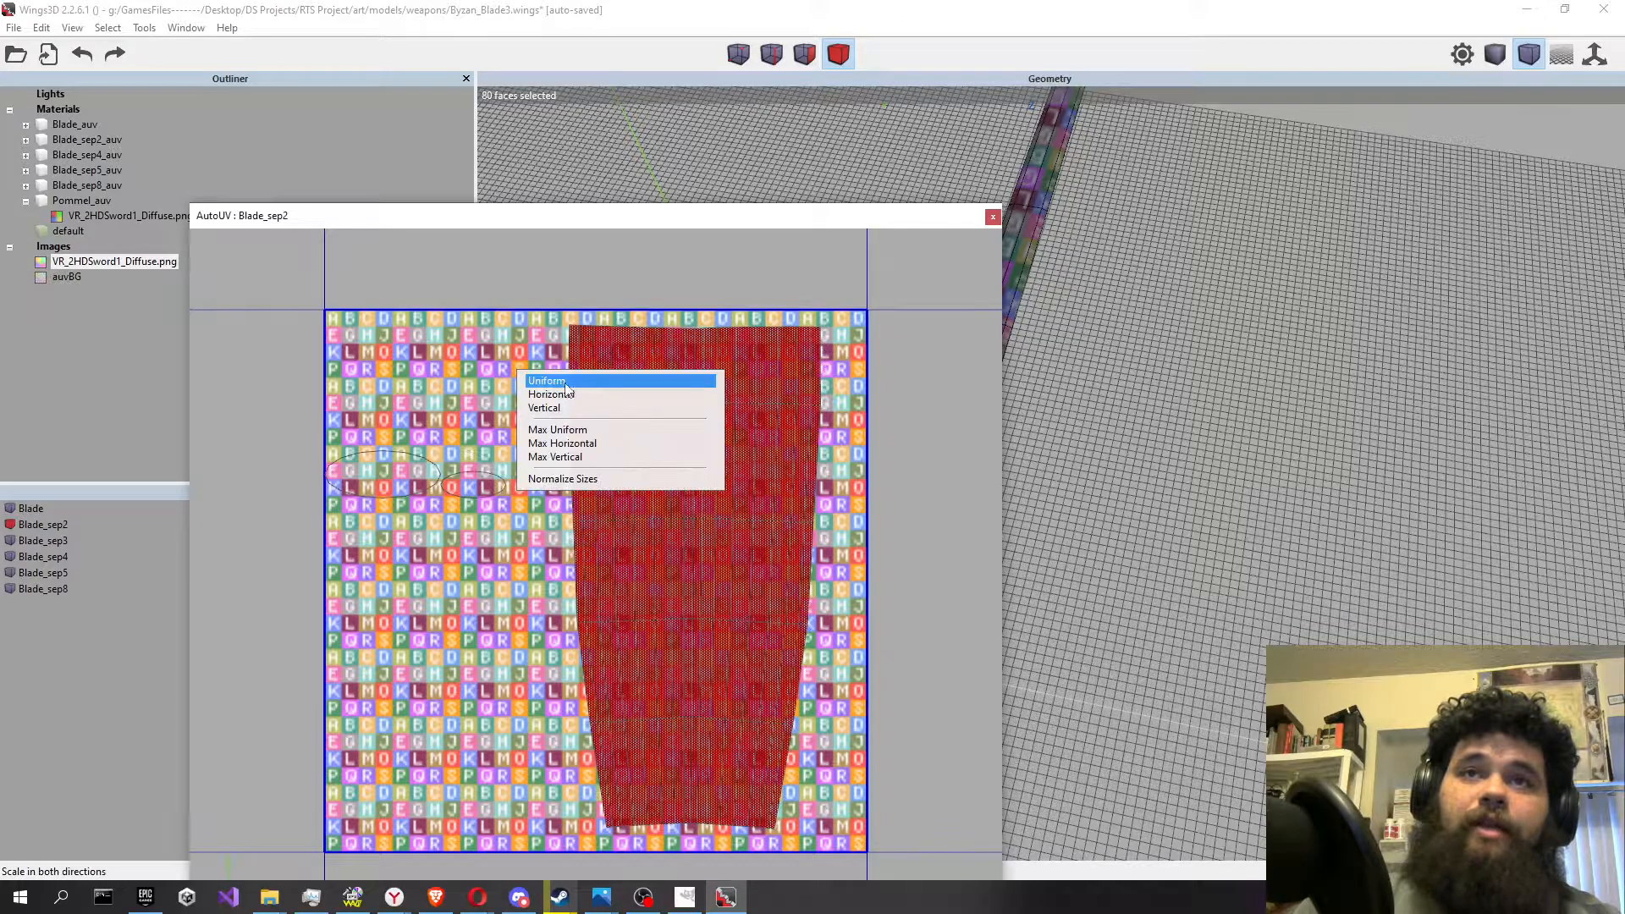
pyautogui.click(565, 382)
pyautogui.click(574, 383)
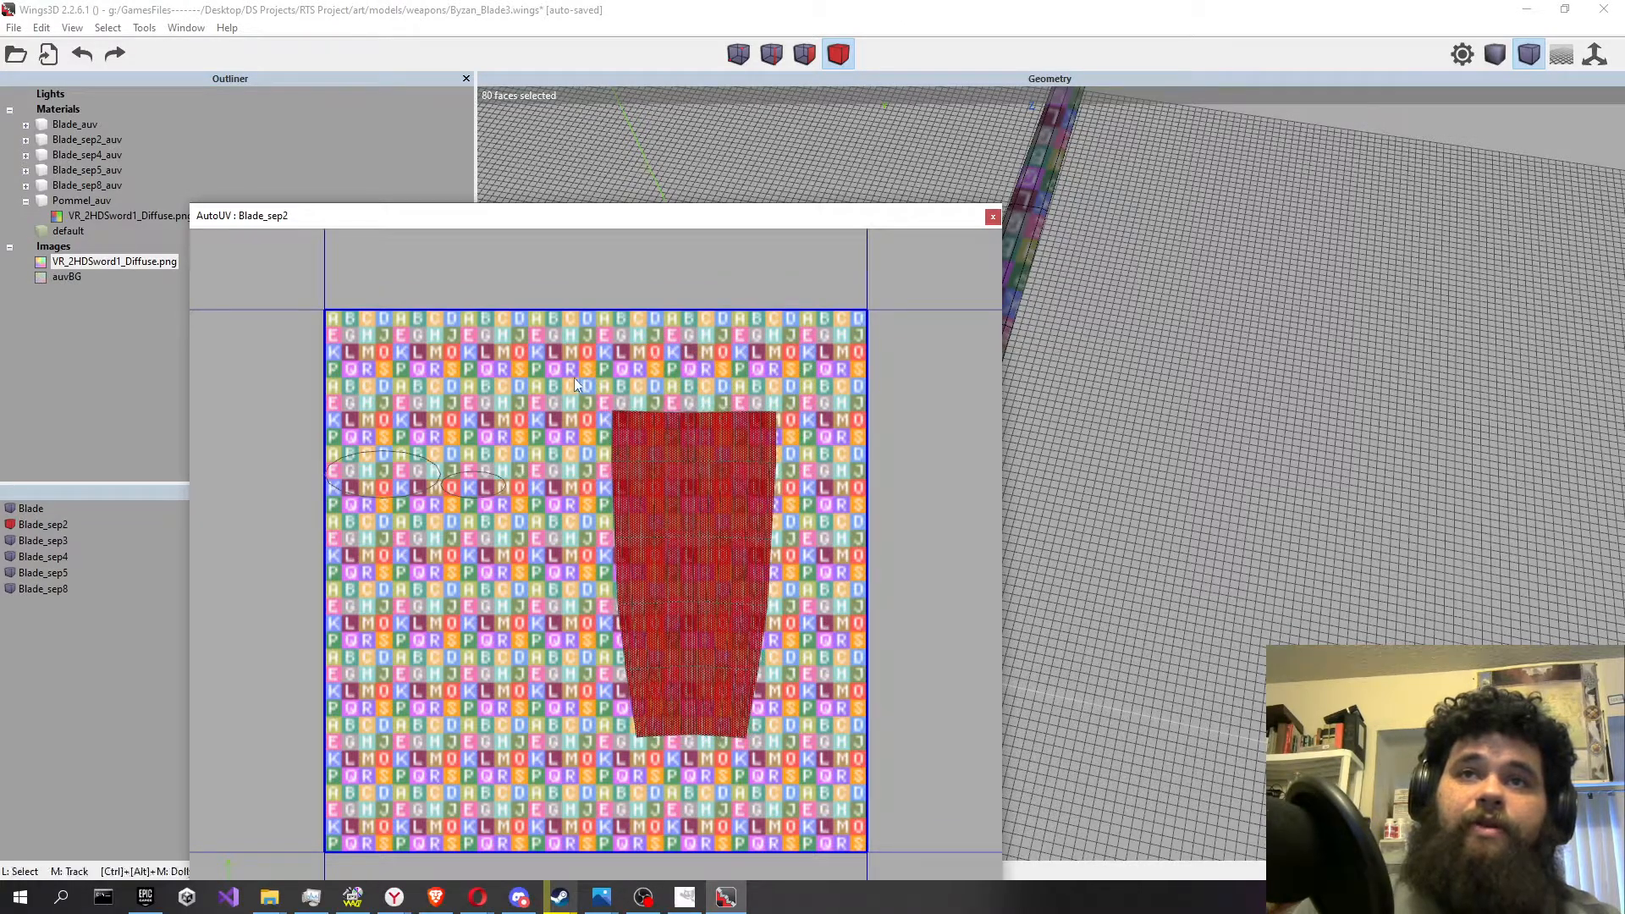
pyautogui.rightClick(567, 381)
pyautogui.click(558, 369)
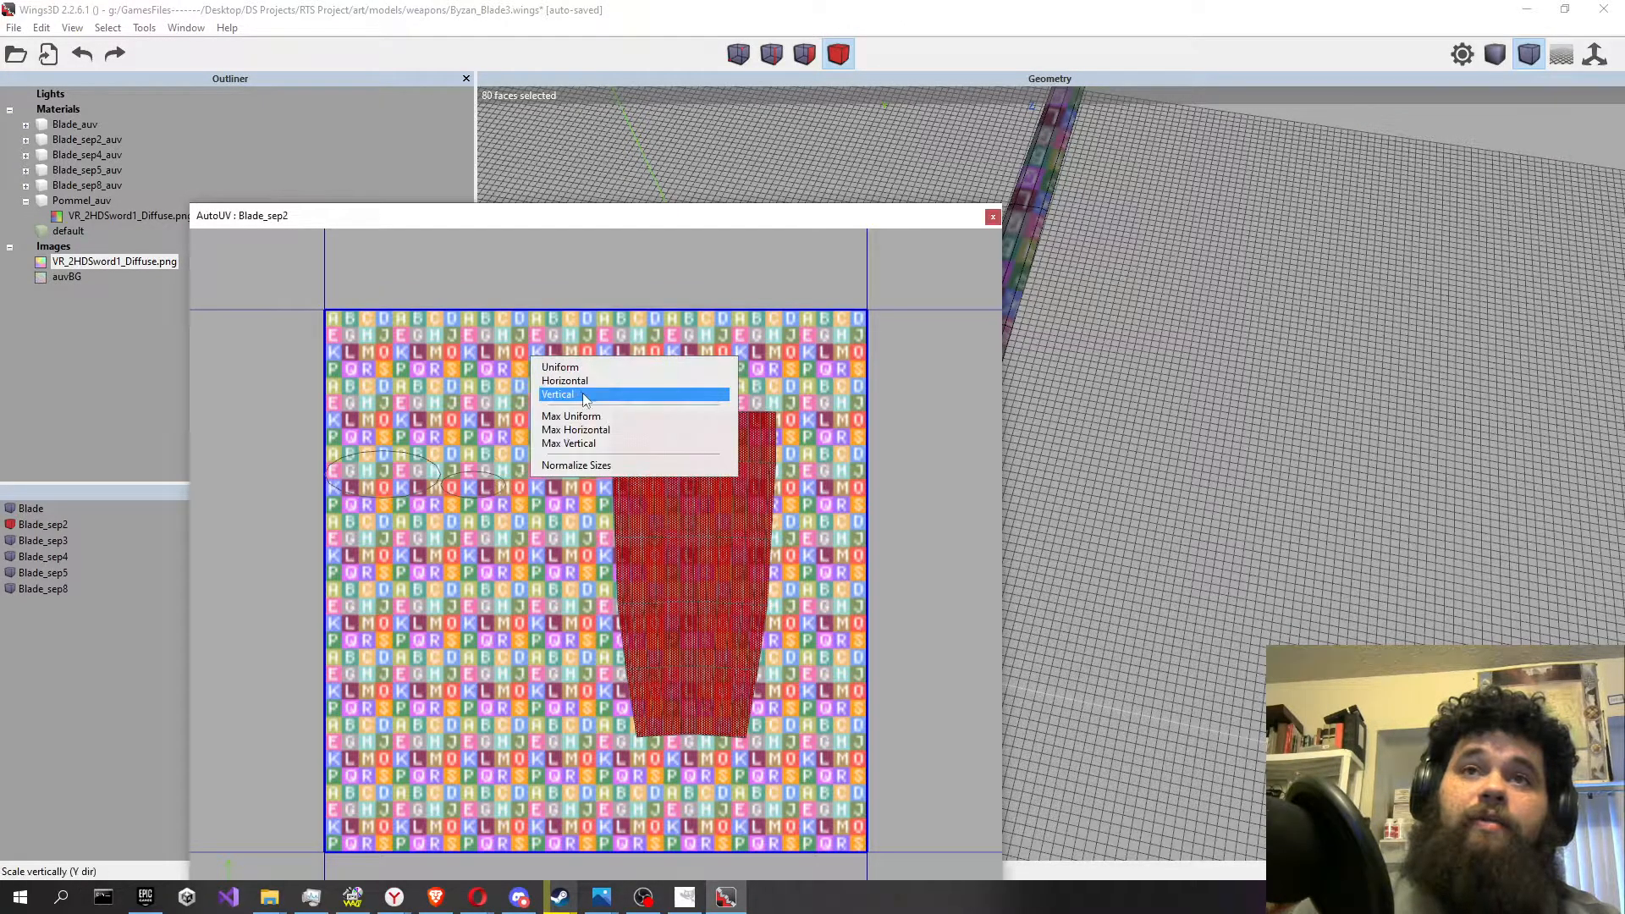
pyautogui.click(588, 395)
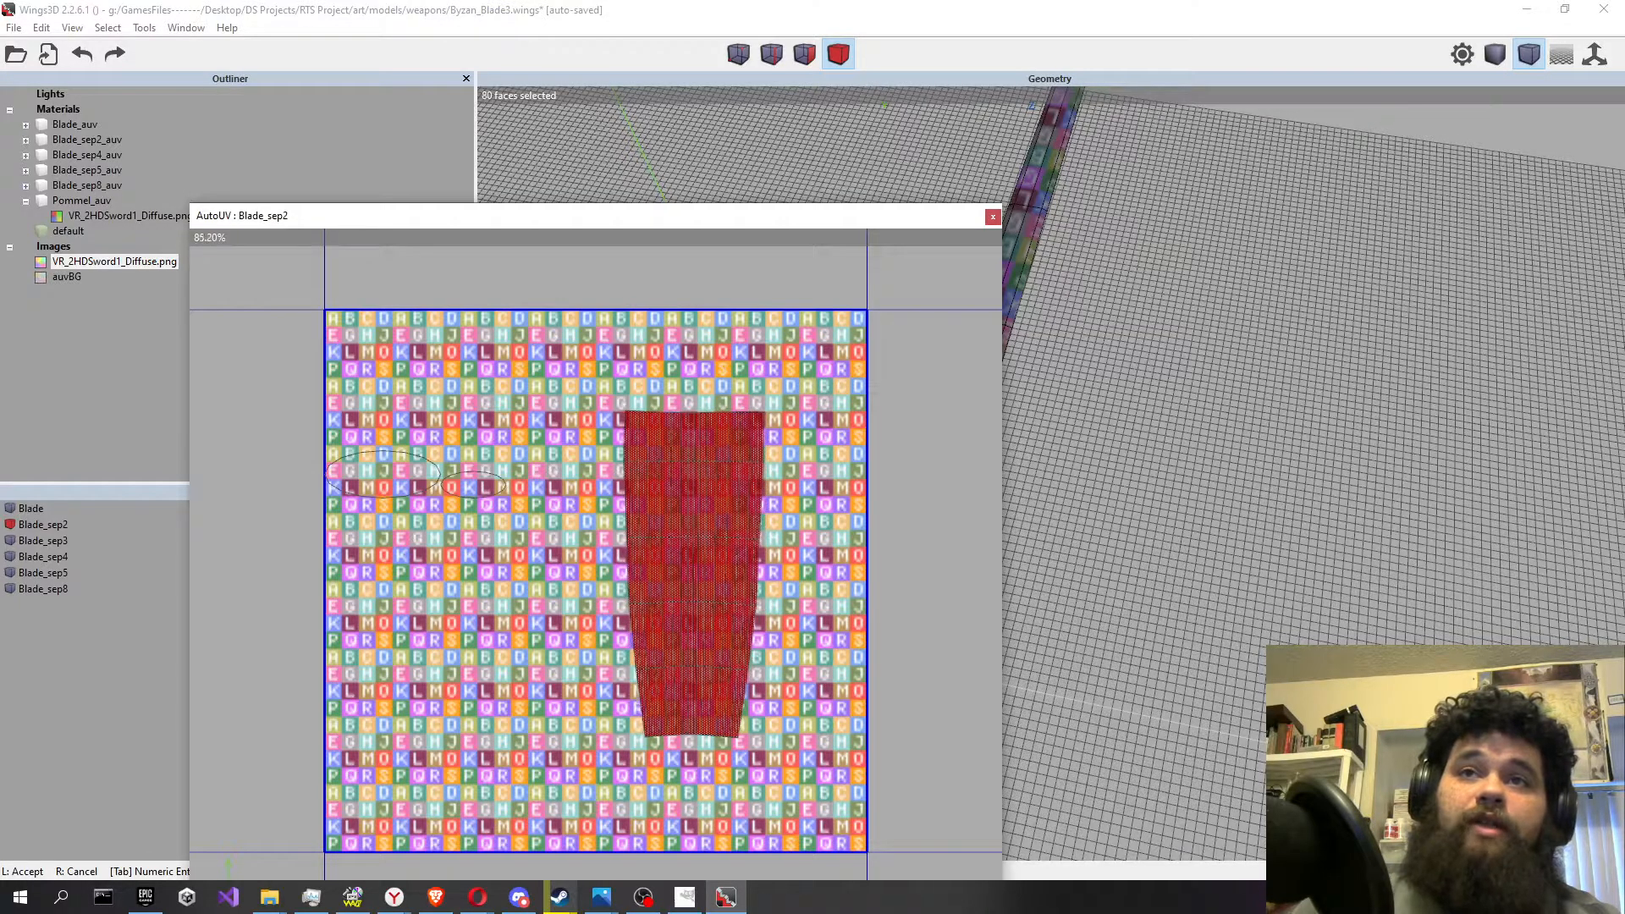
pyautogui.click(665, 462)
# Move the grip's side chart to the right part of the texture and deselect it.
pyautogui.rightClick(665, 462)
pyautogui.click(667, 463)
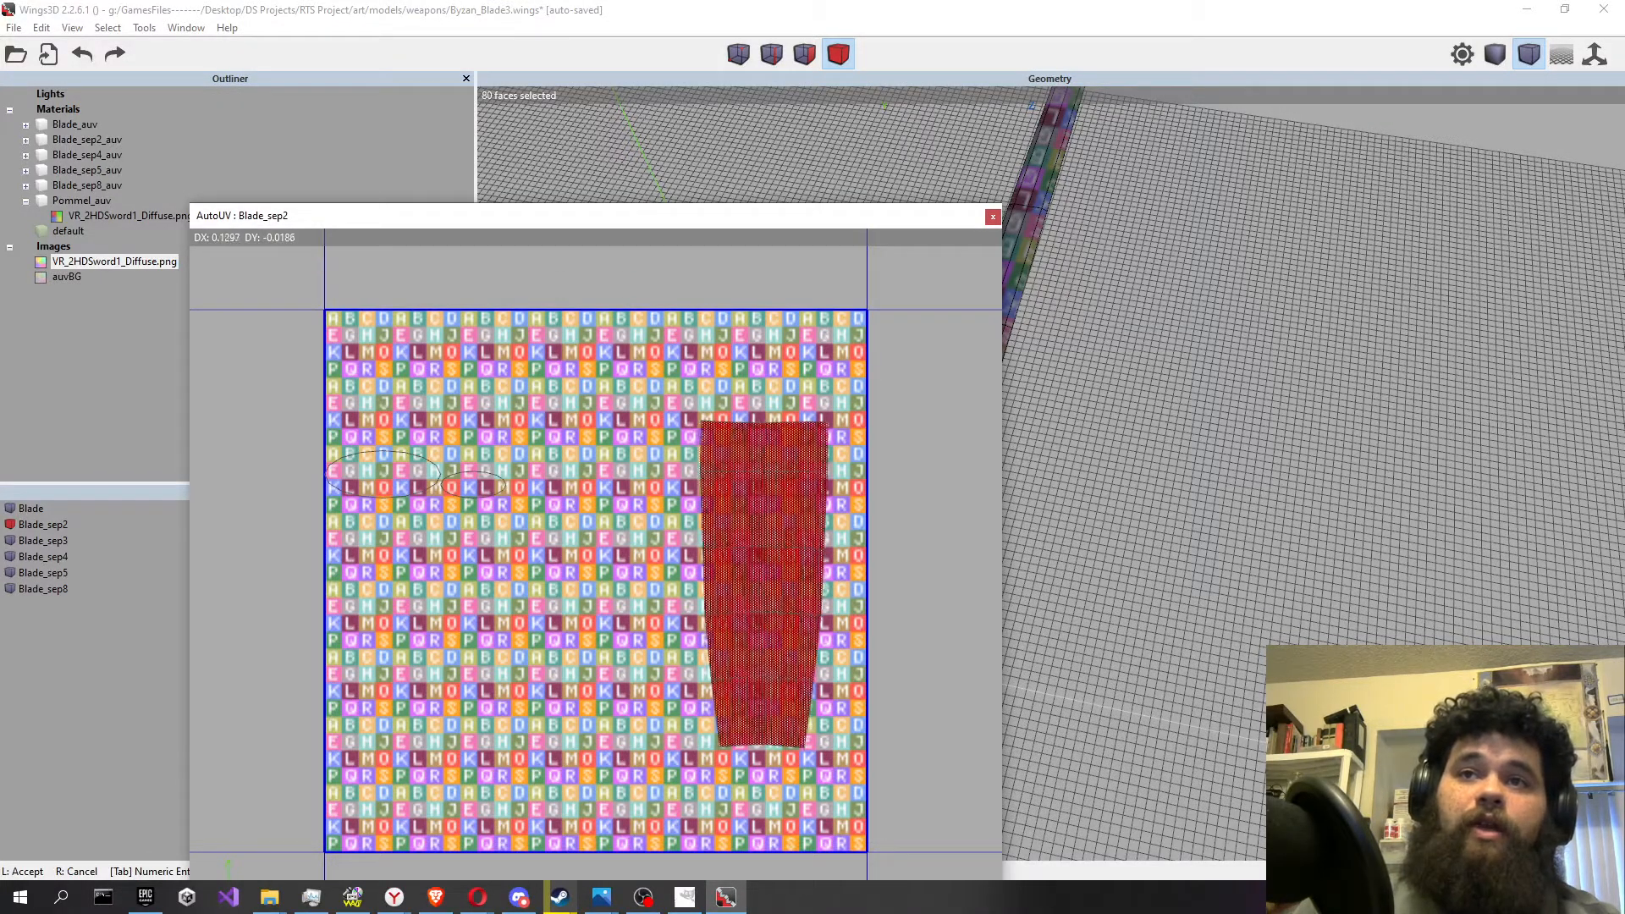
pyautogui.click(733, 477)
pyautogui.click(732, 477)
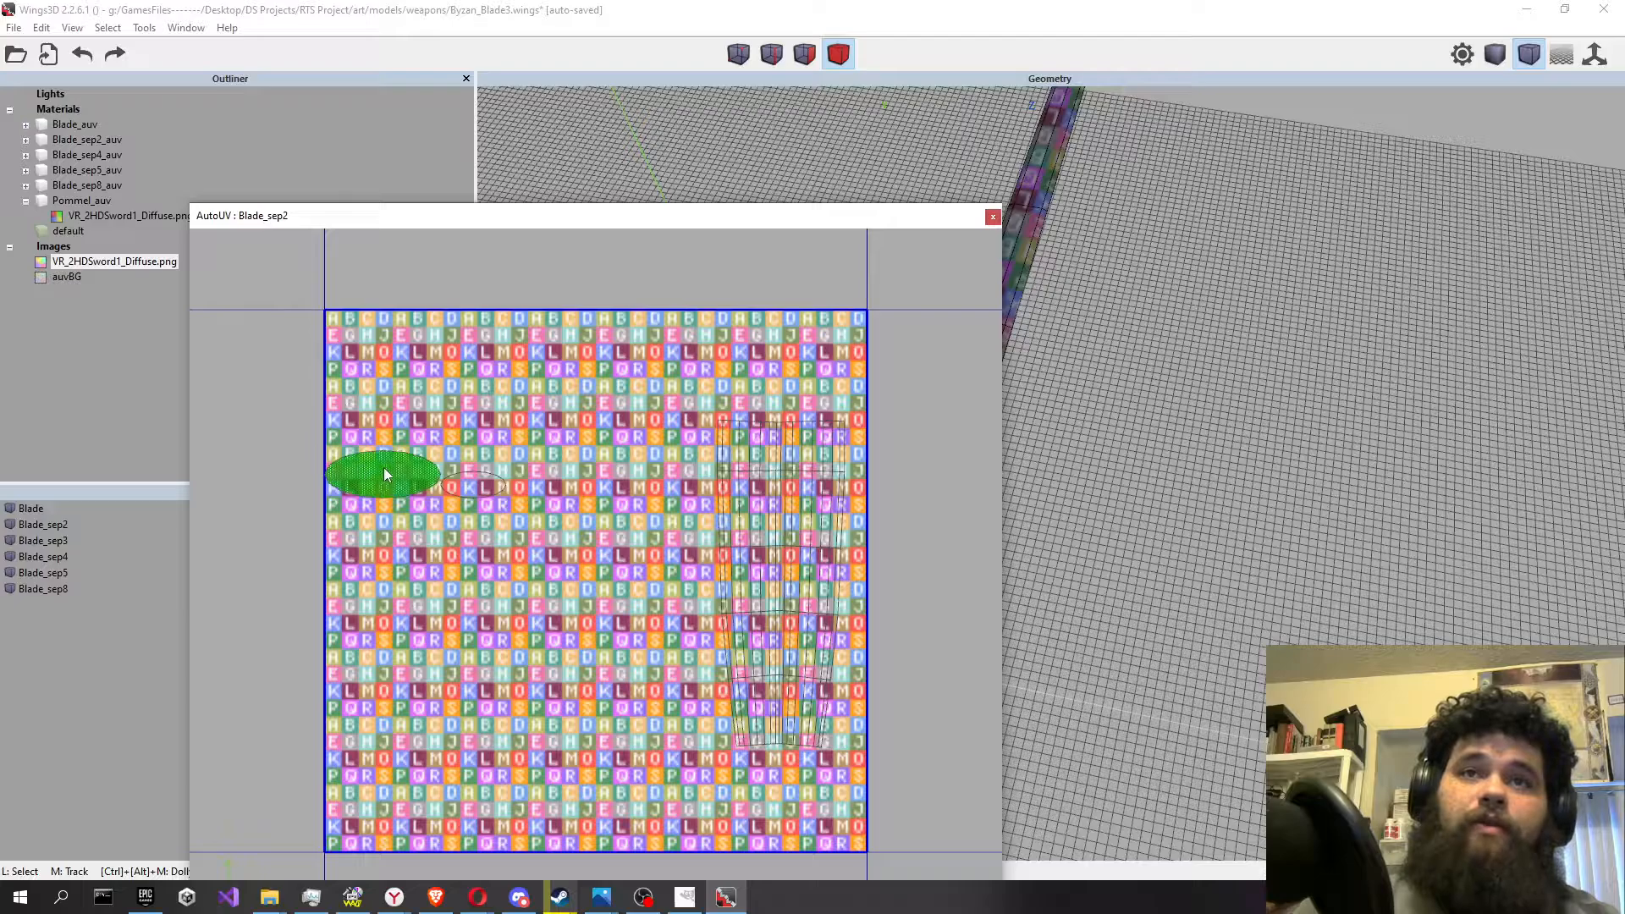
# Move both oval end cap charts onto the grip's side chart, one below the other, and close the UV editor.
pyautogui.press('d')
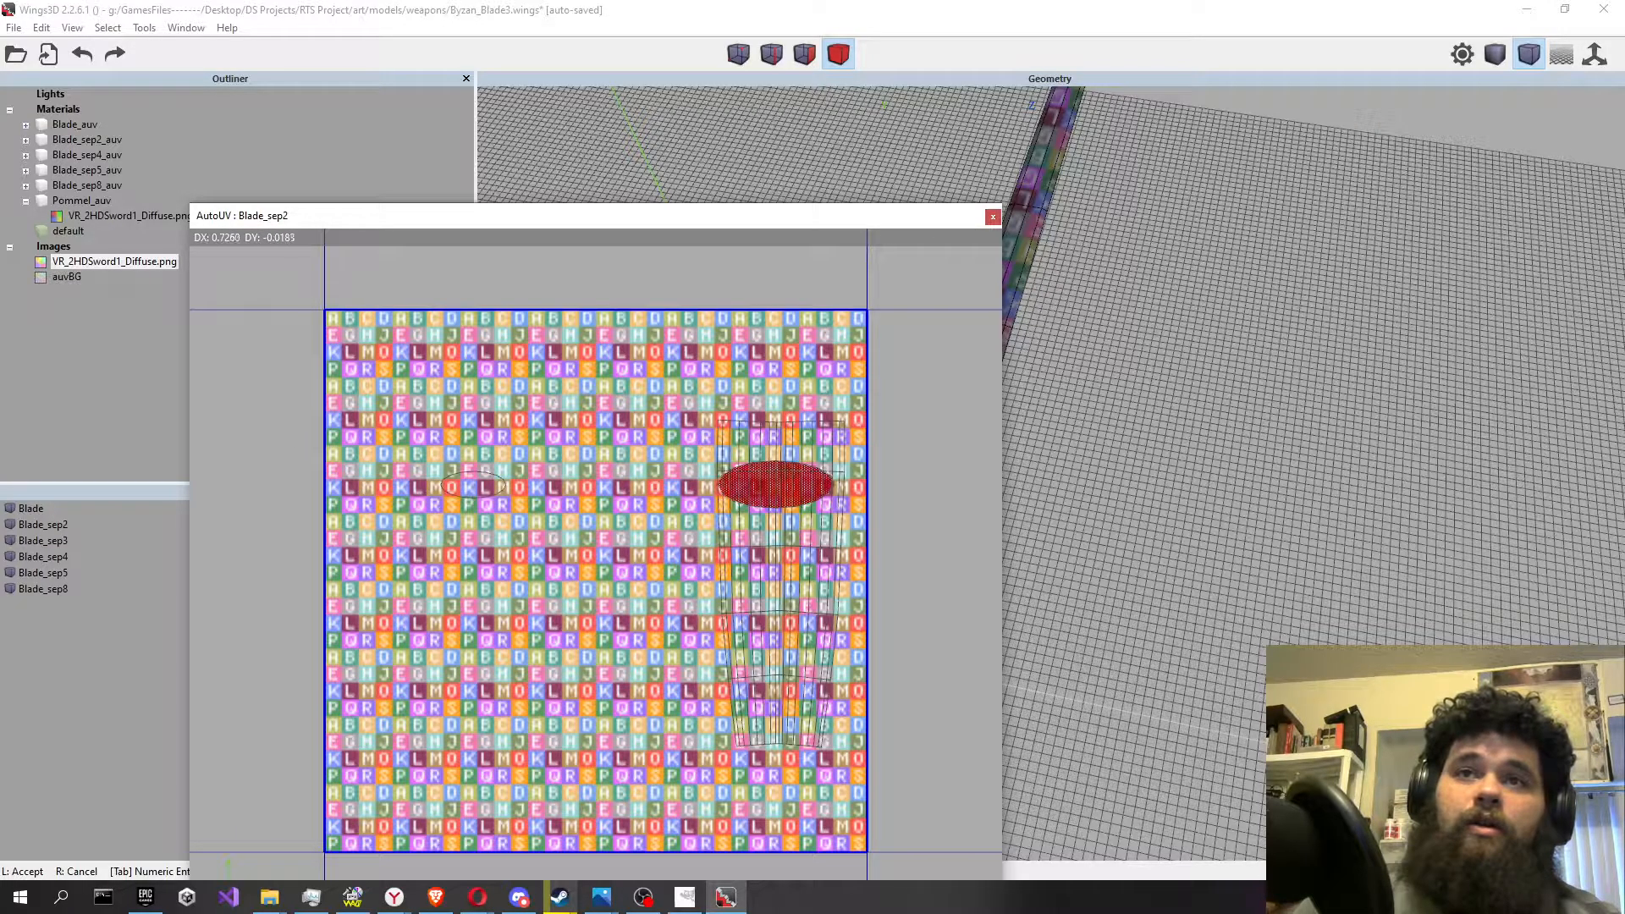
pyautogui.click(242, 467)
pyautogui.click(486, 458)
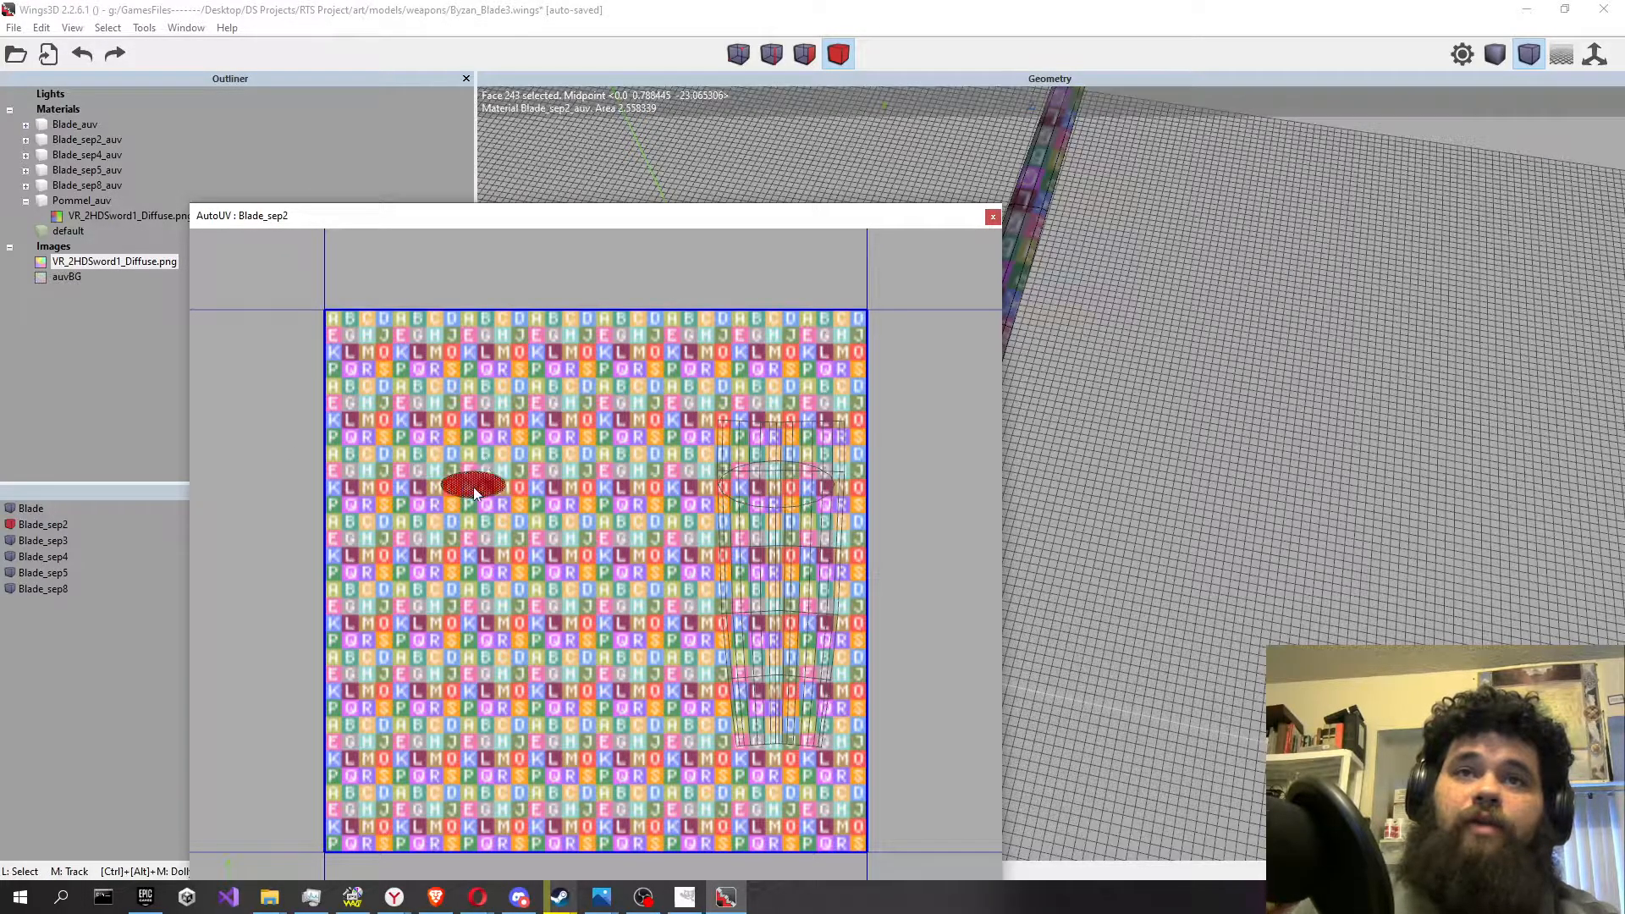
pyautogui.press('d')
pyautogui.click(377, 464)
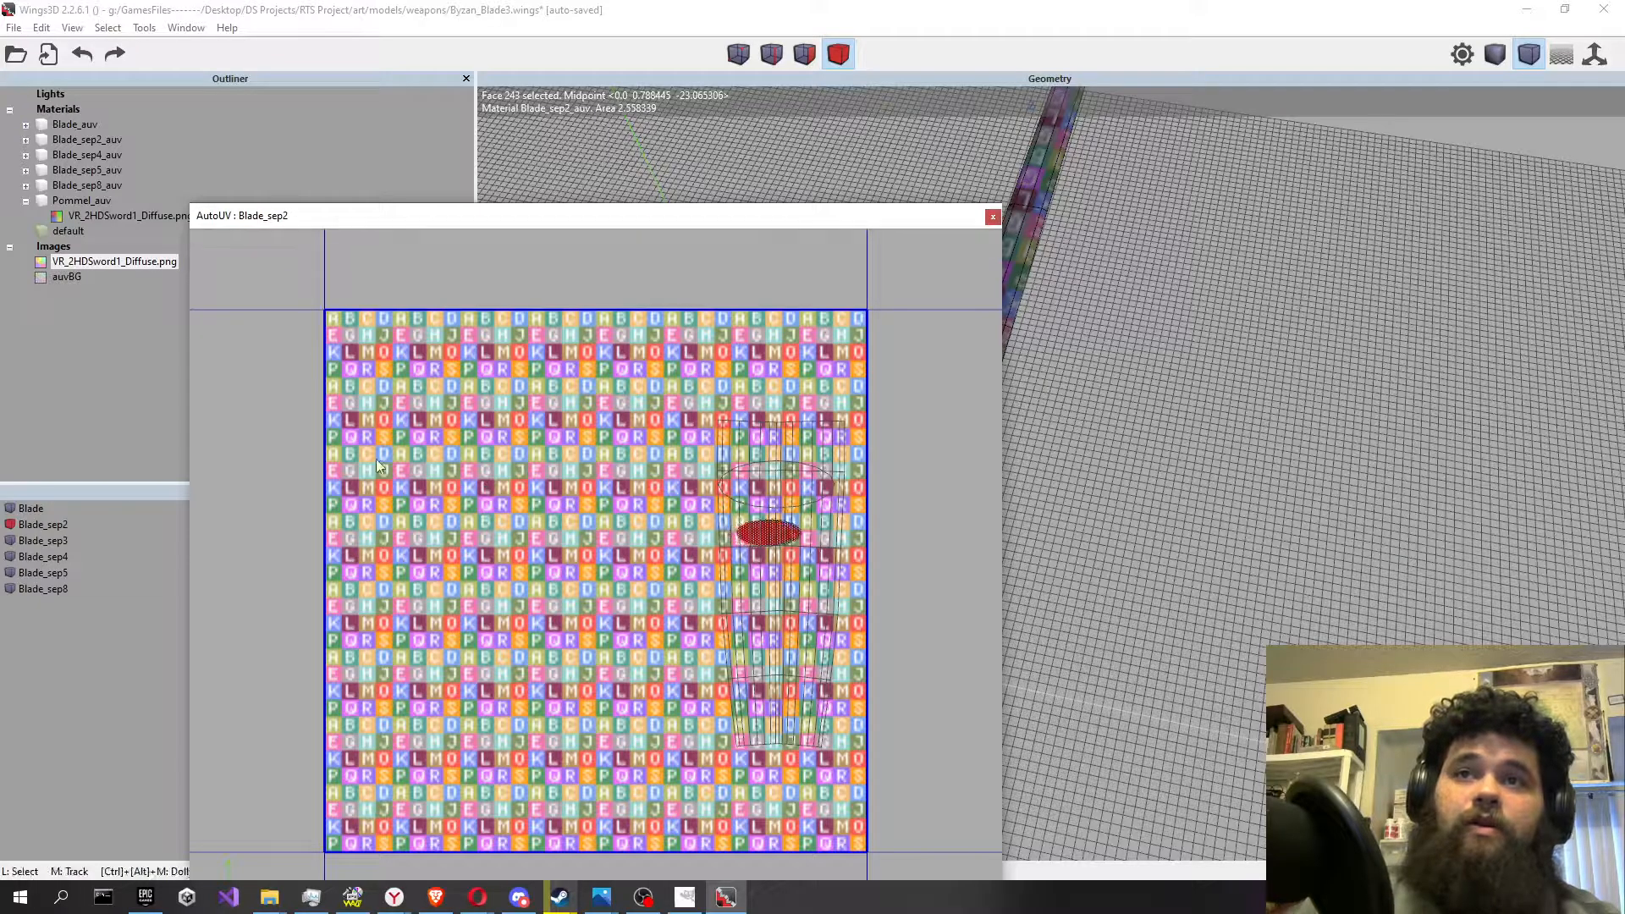
pyautogui.click(992, 216)
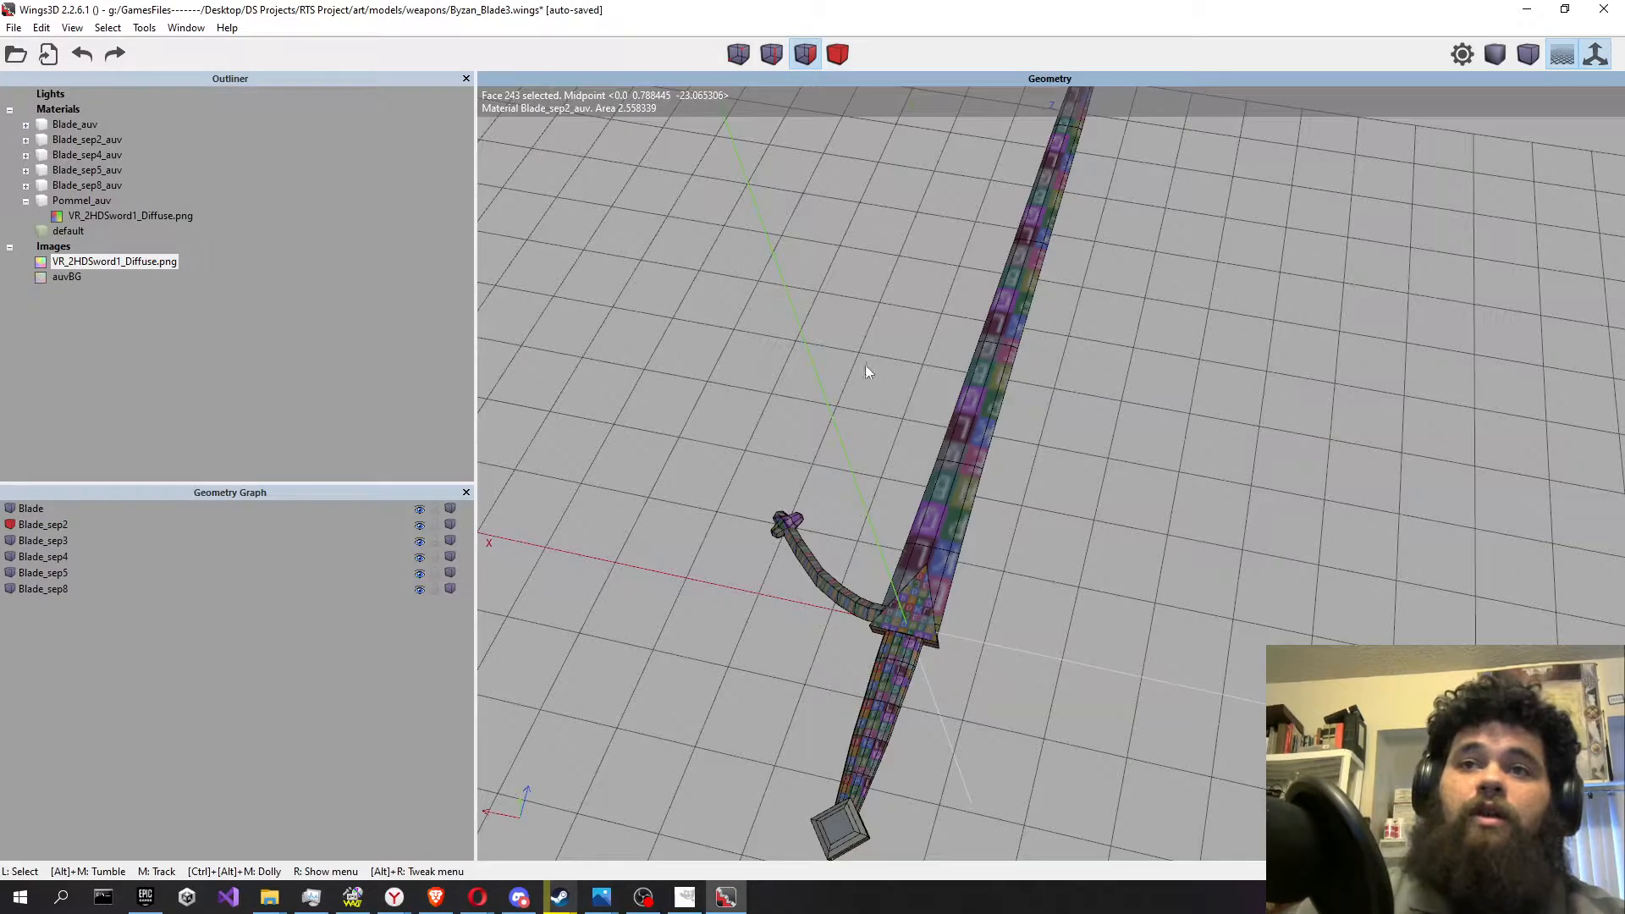
# Deselect the grip, select the sword's pommel as a body and start UV mapping on it.
pyautogui.moveTo(865, 364); pyautogui.dragTo(883, 170, button='middle')
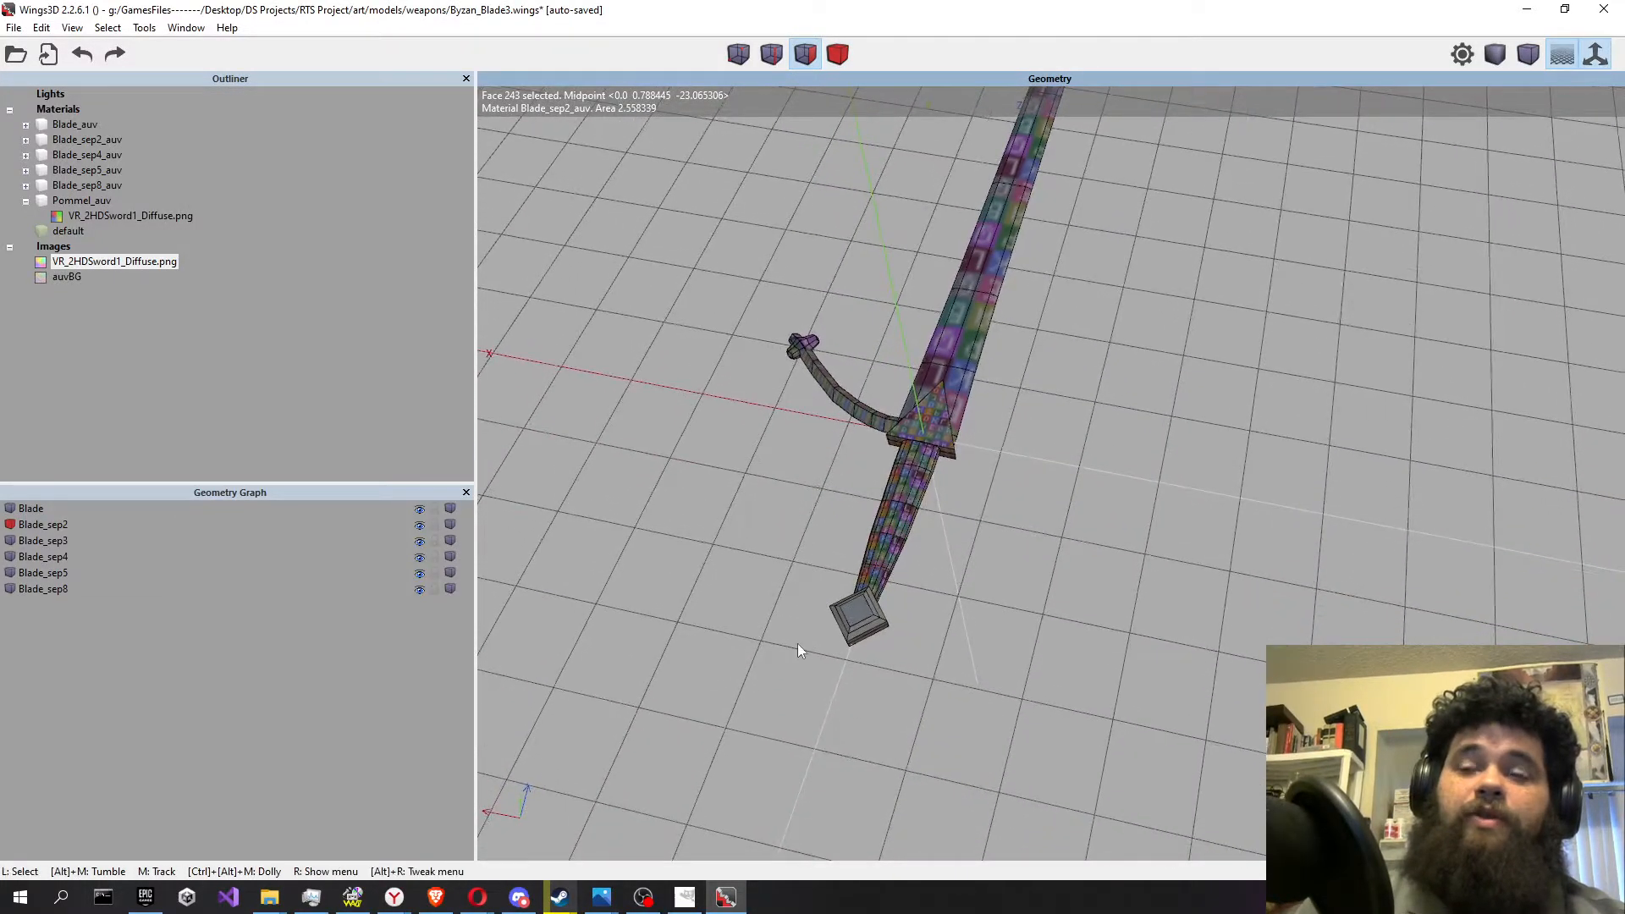
pyautogui.scroll(1, 797, 643)
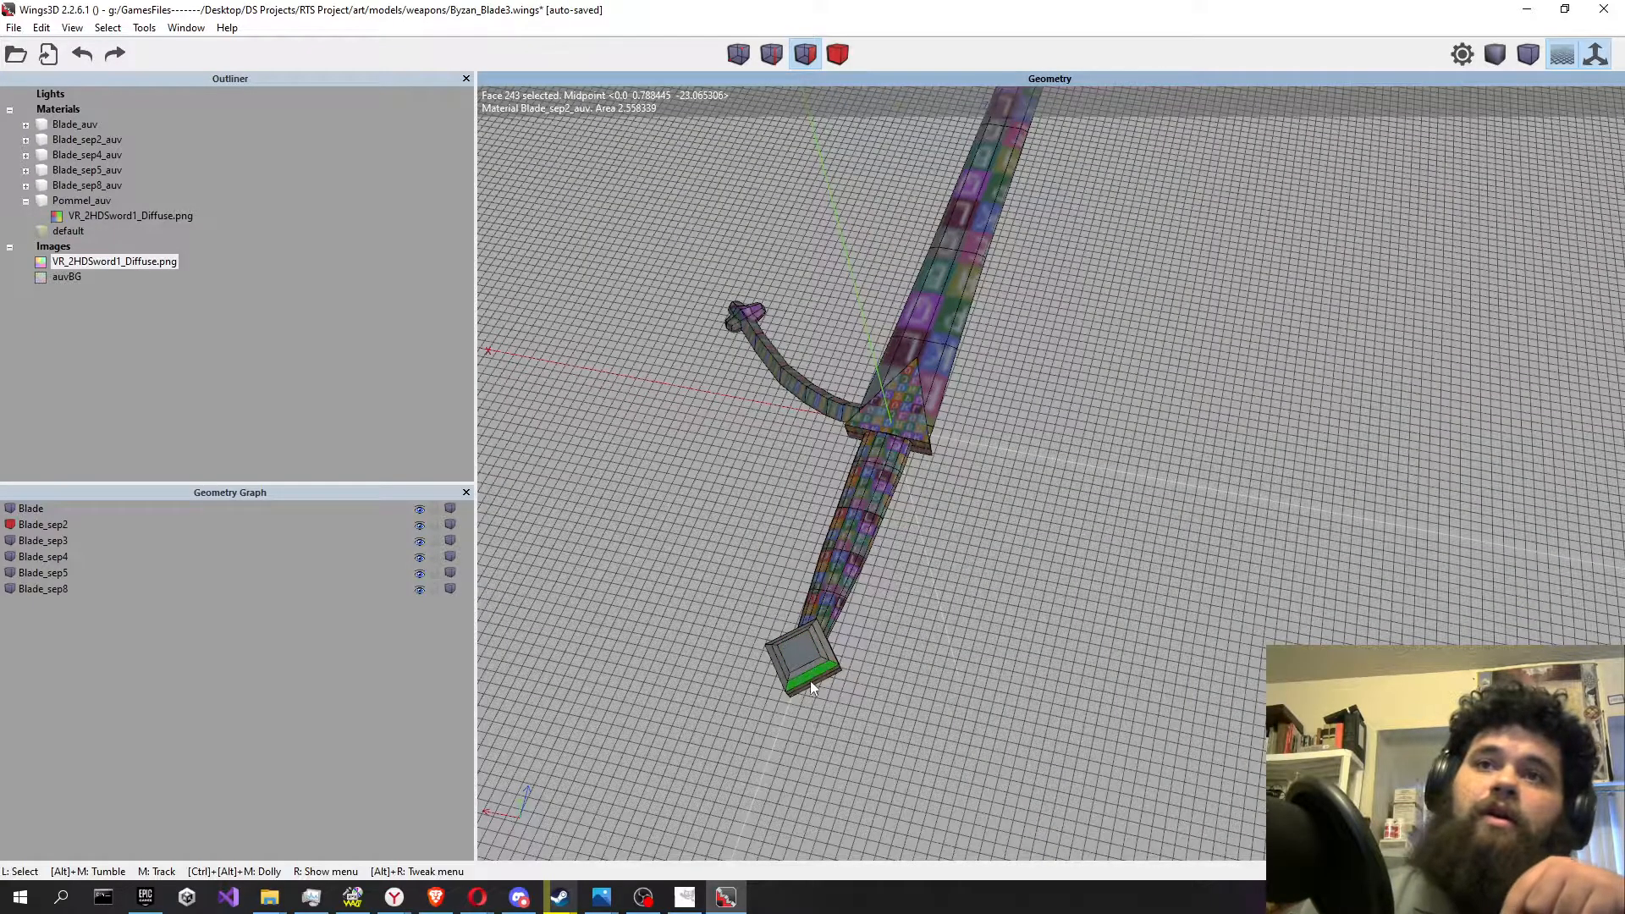
pyautogui.press('b')
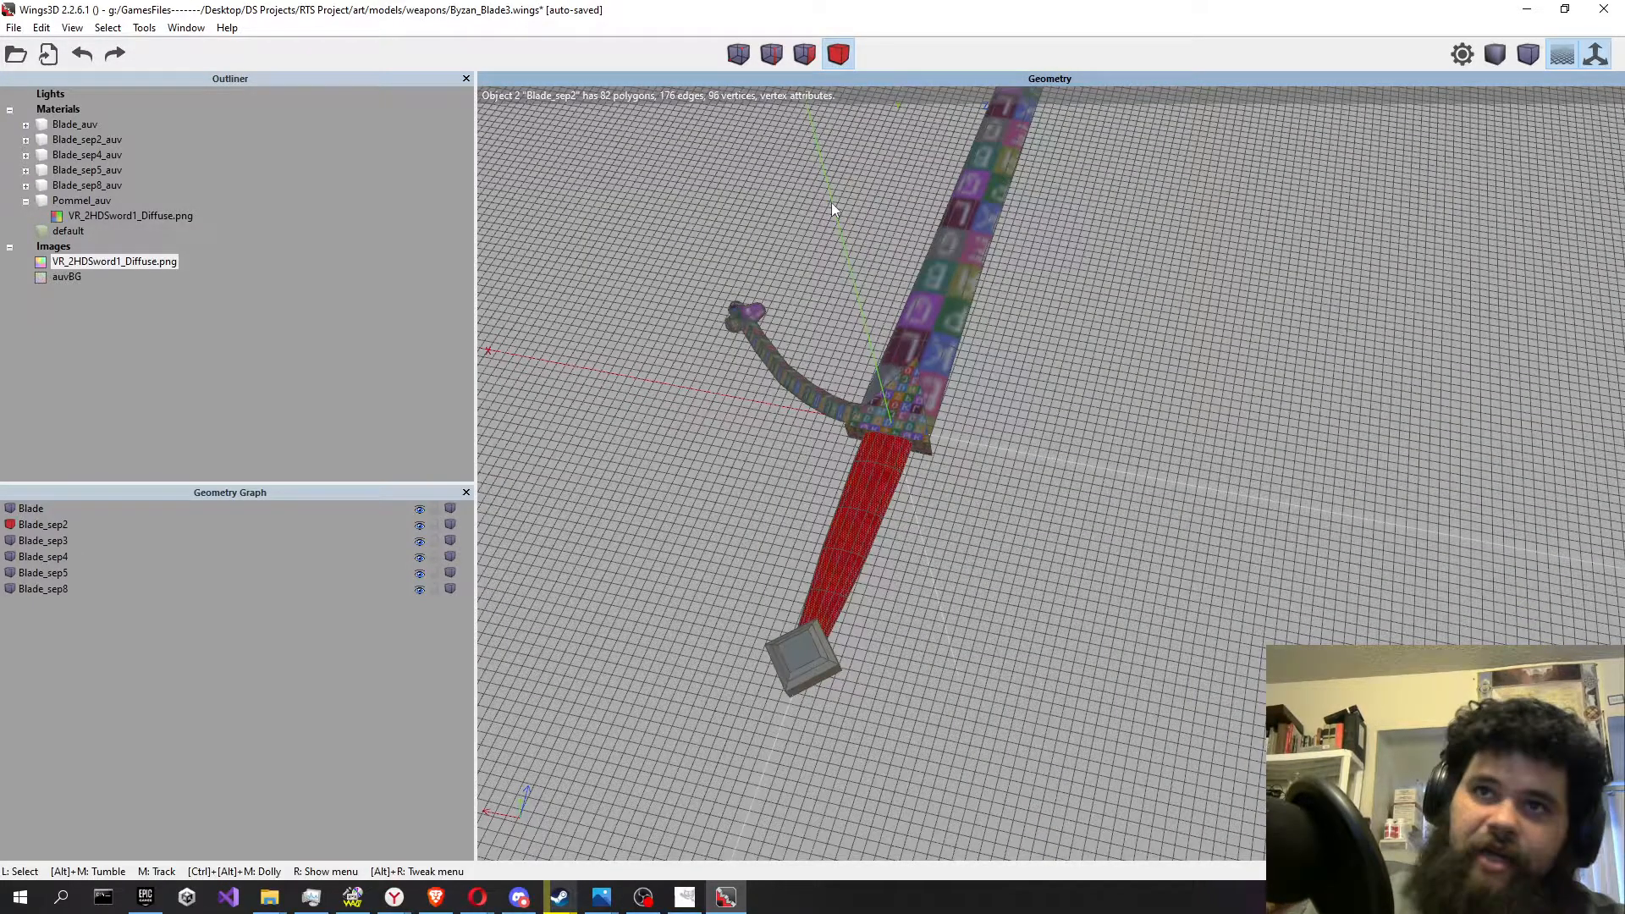
pyautogui.press('space')
pyautogui.click(810, 666)
pyautogui.rightClick(721, 499)
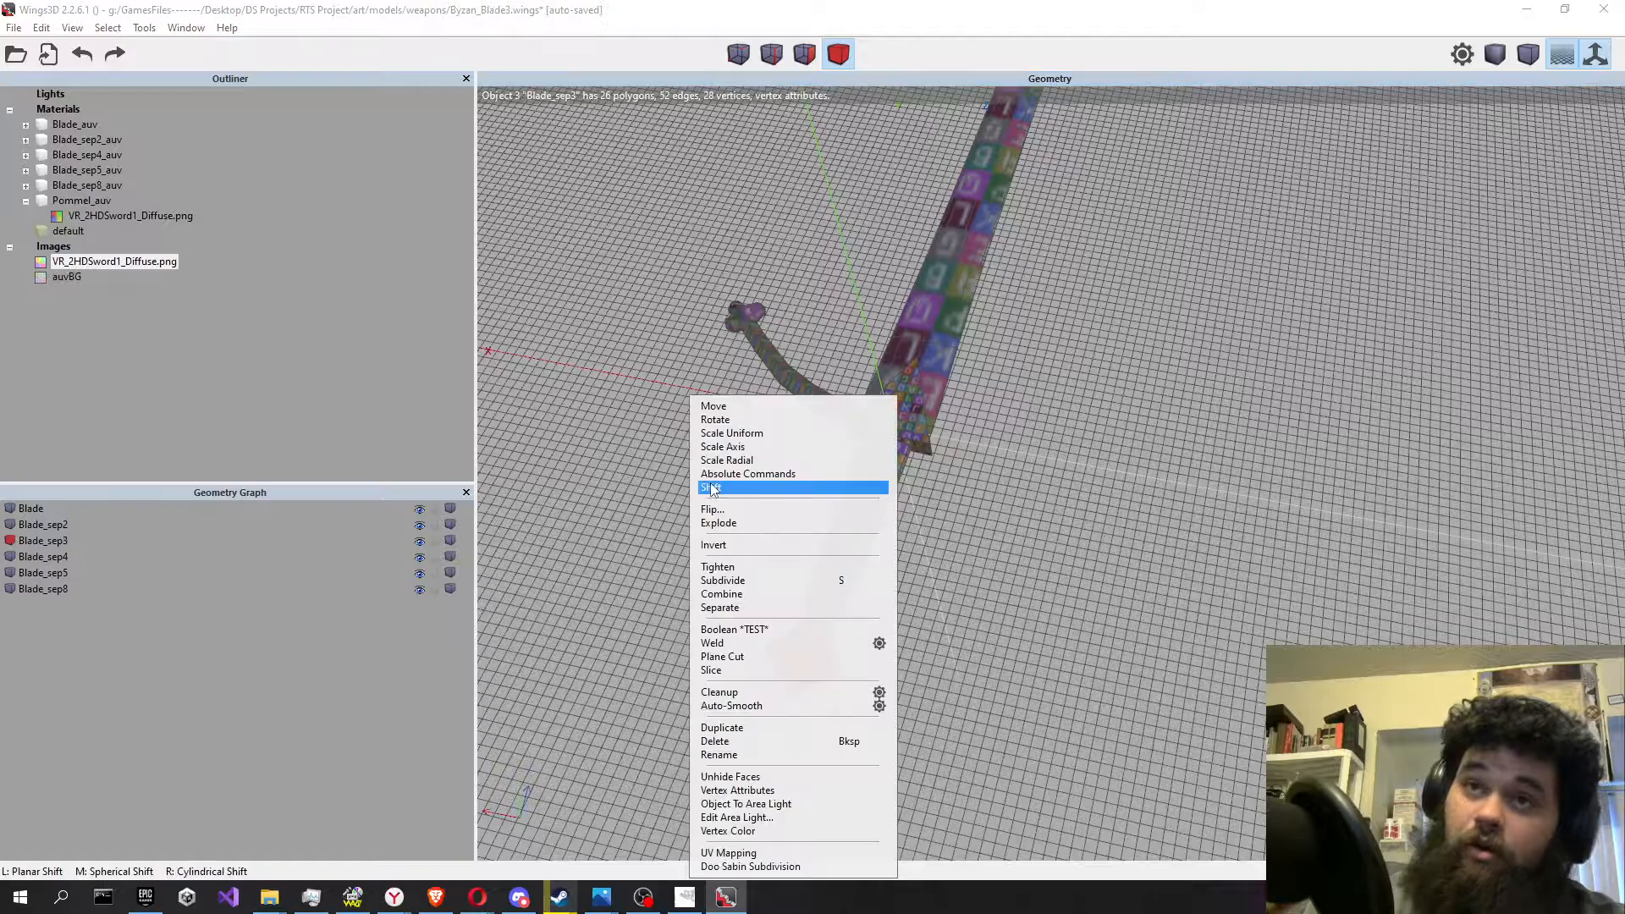
pyautogui.click(764, 853)
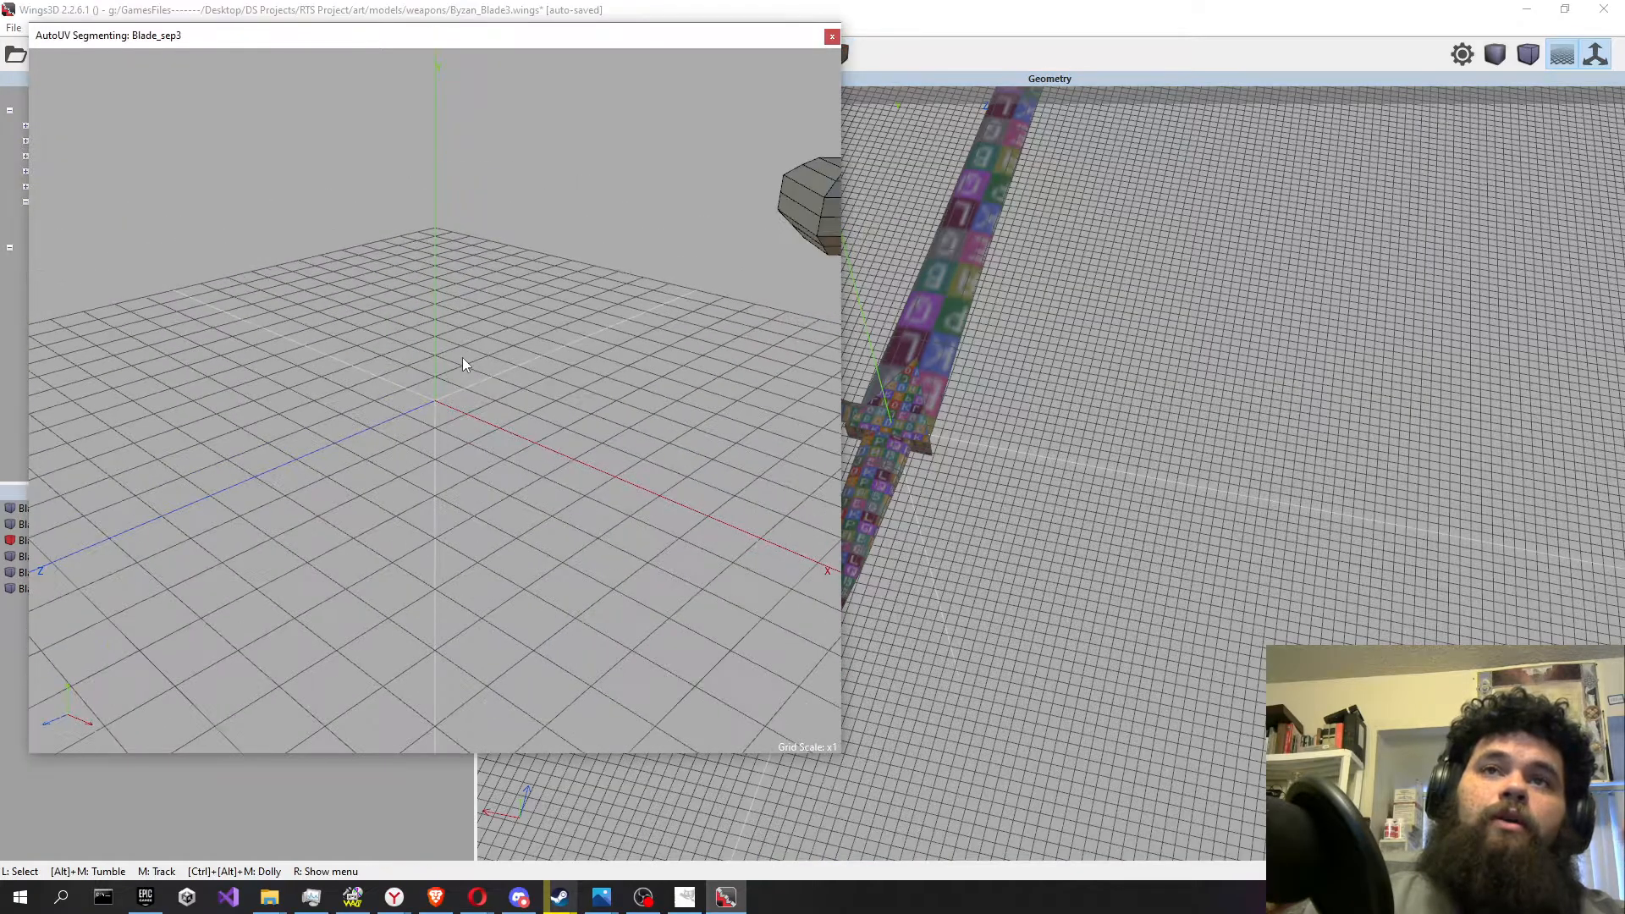
pyautogui.moveTo(728, 37); pyautogui.dragTo(657, 47)
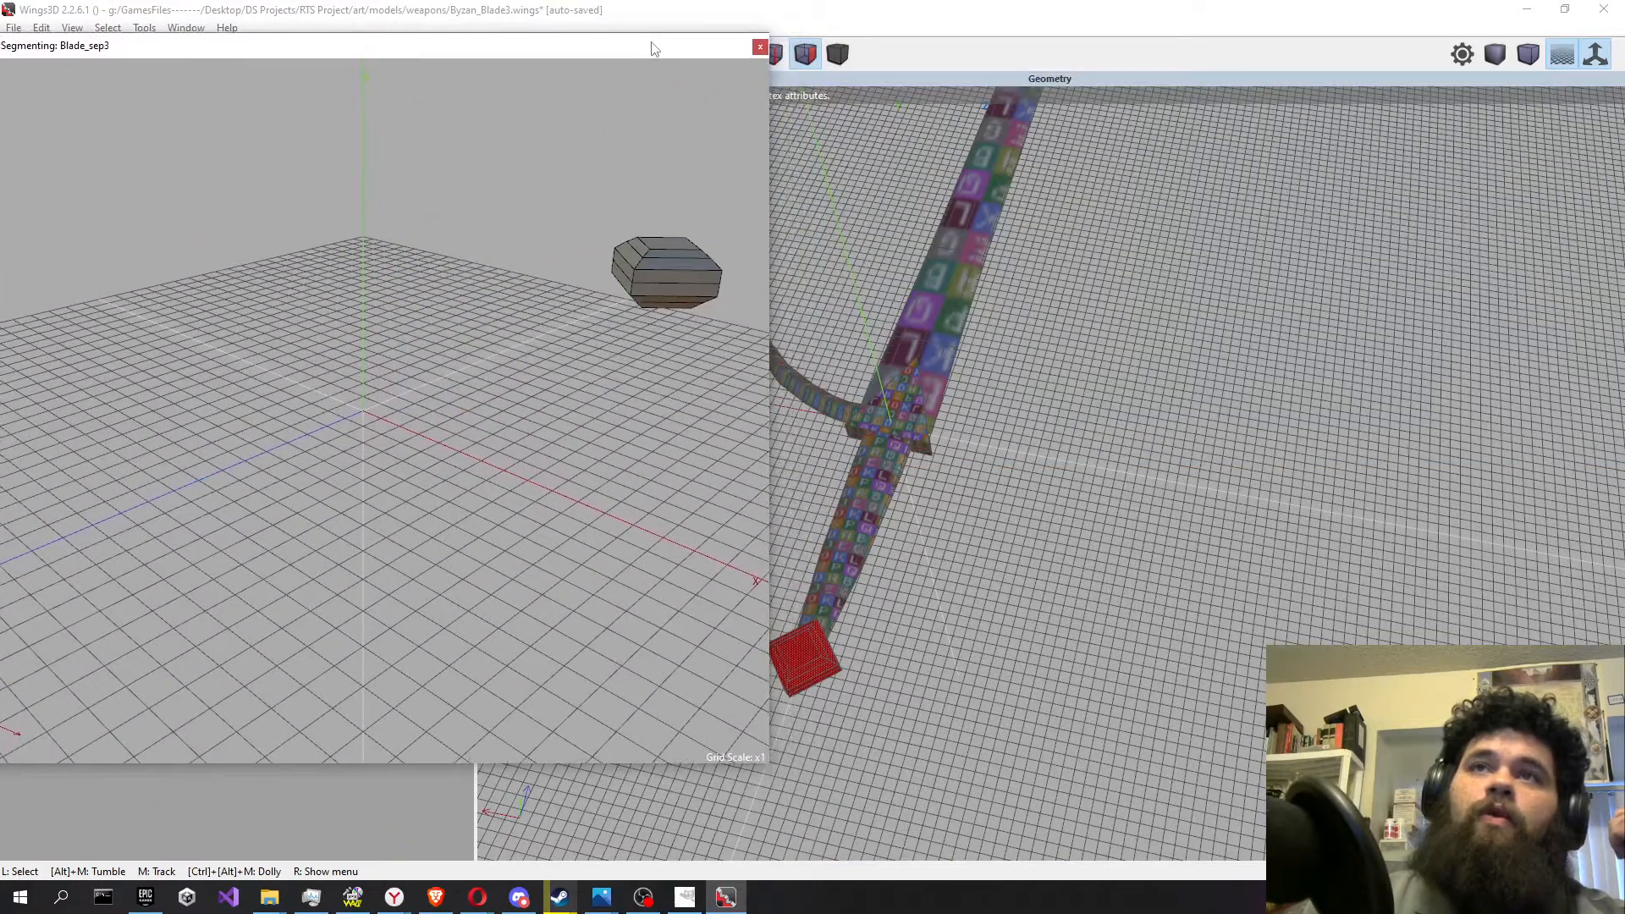
# Mark the edge loop around the pommel's middle for cutting and continue by unfolding the pommel into two charts.
pyautogui.click(677, 282)
pyautogui.press('l')
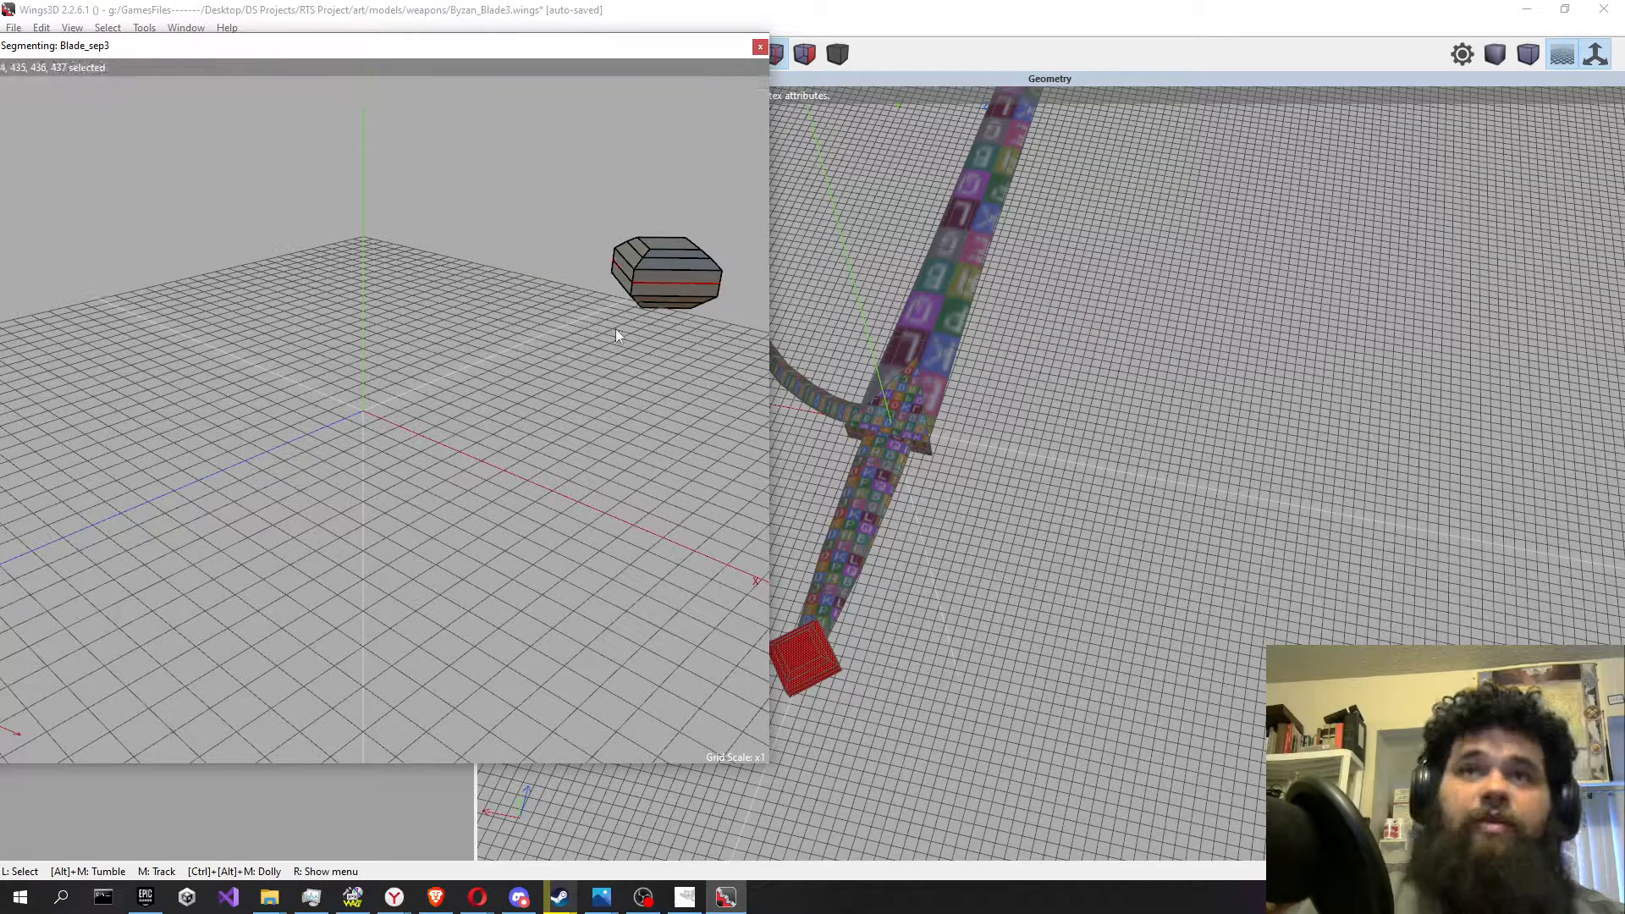
pyautogui.keyDown('alt'); pyautogui.moveTo(657, 348); pyautogui.dragTo(559, 389, button='middle'); pyautogui.keyUp('alt')
pyautogui.rightClick(657, 349)
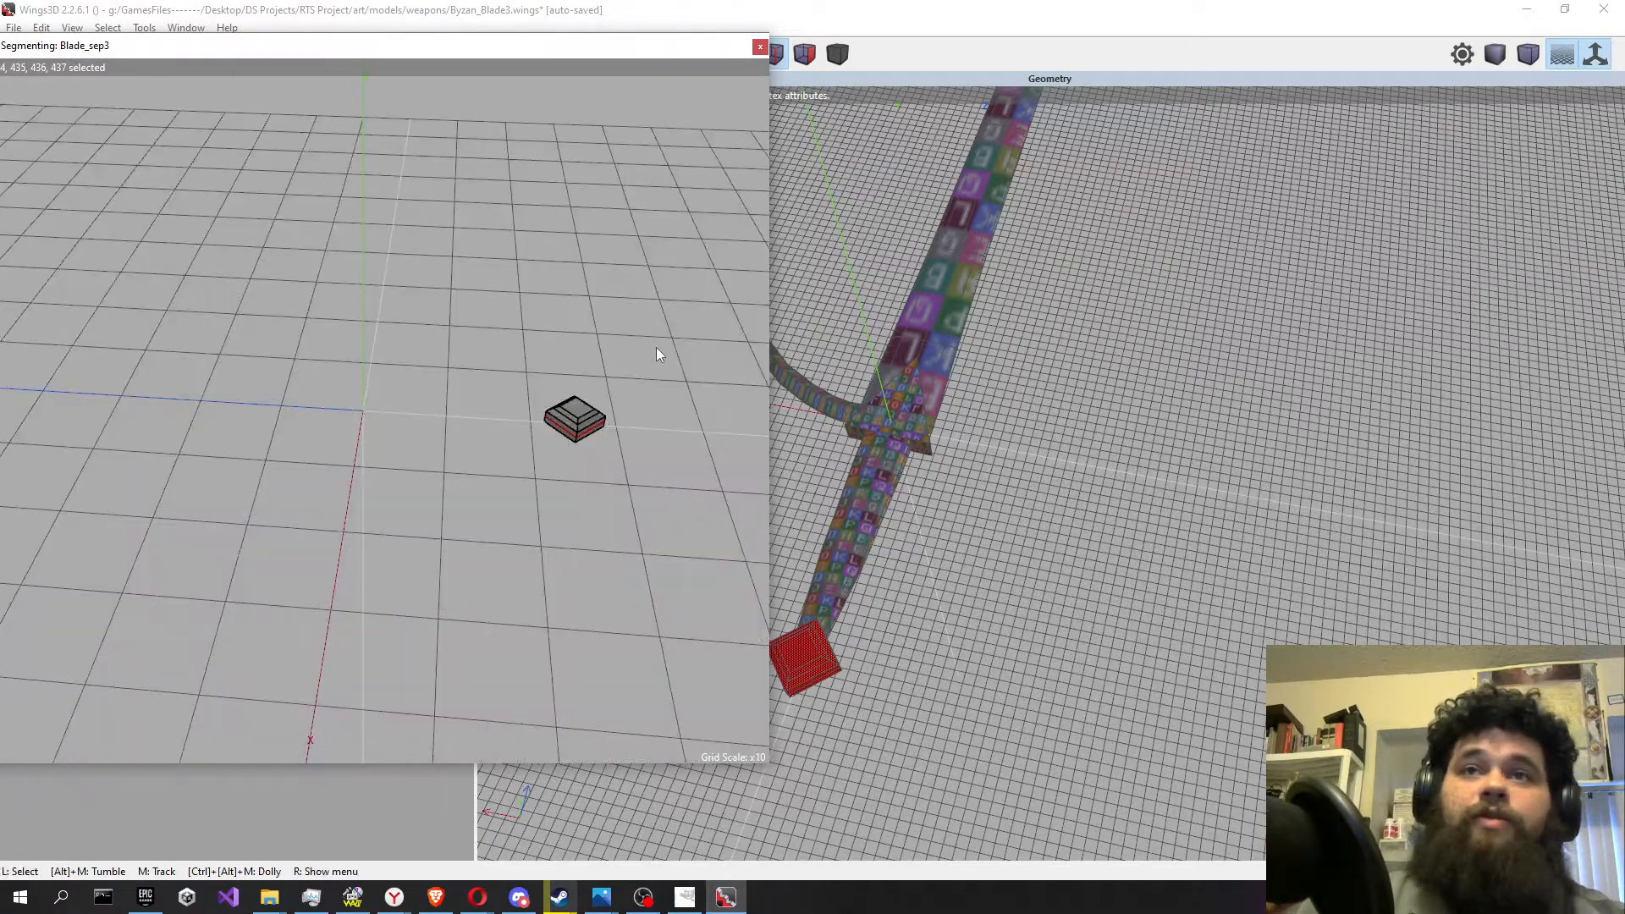
pyautogui.rightClick(614, 278)
pyautogui.click(656, 460)
pyautogui.rightClick(569, 300)
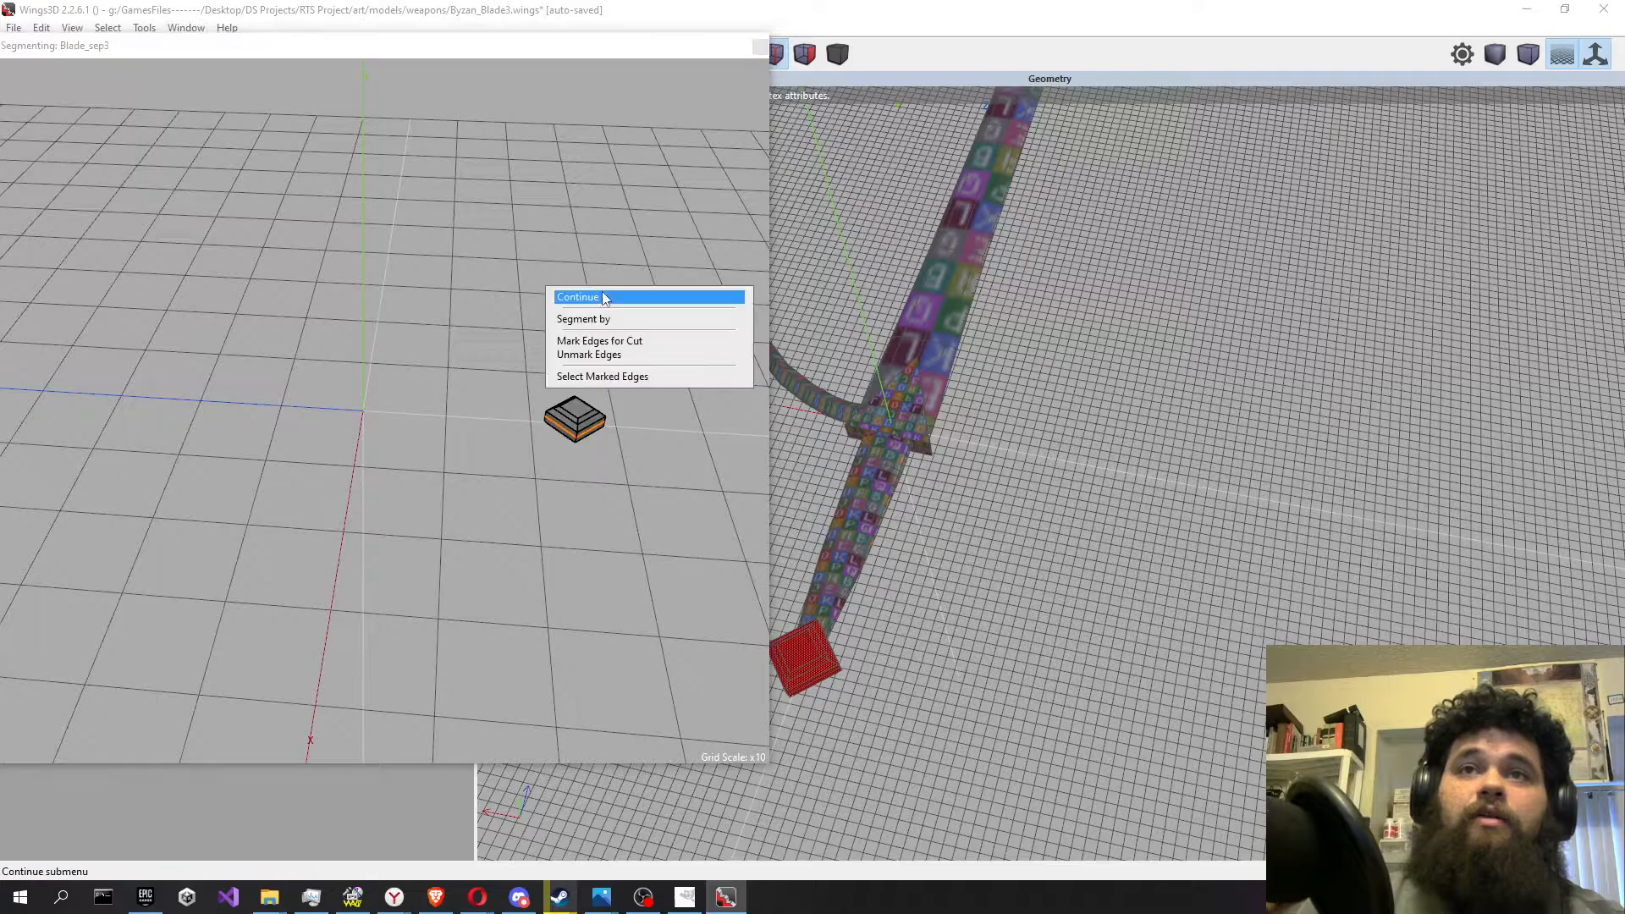
pyautogui.click(608, 295)
pyautogui.click(639, 294)
# Select only the pommel's left diamond-shaped chart on the texture and flip it.
pyautogui.click(457, 477)
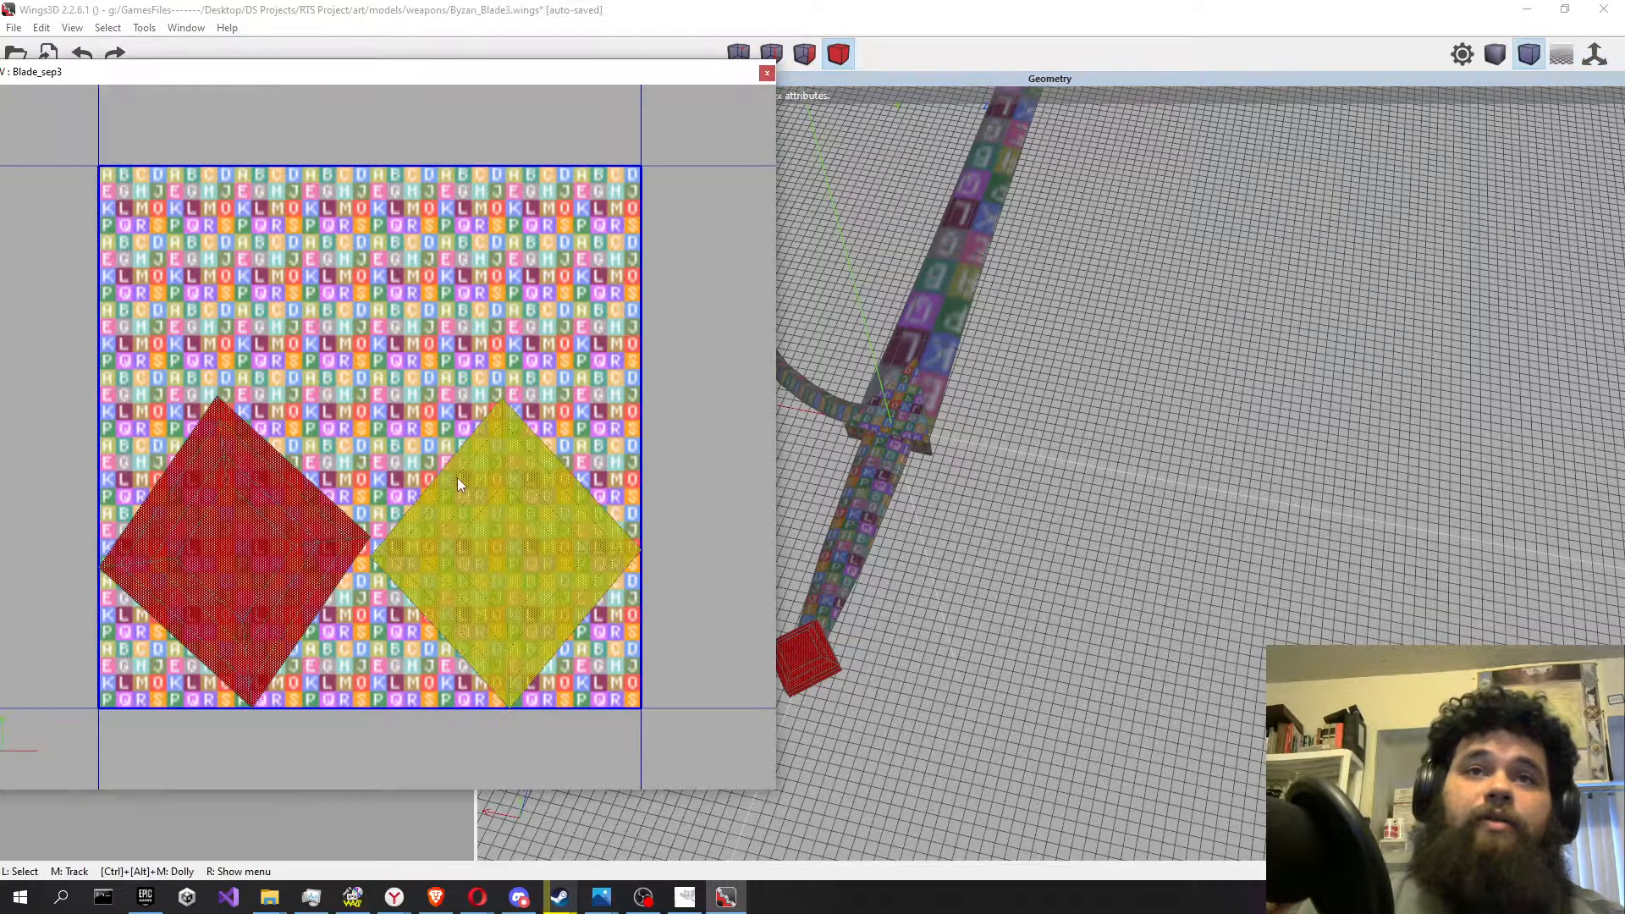
pyautogui.click(326, 500)
pyautogui.click(515, 496)
pyautogui.click(515, 496)
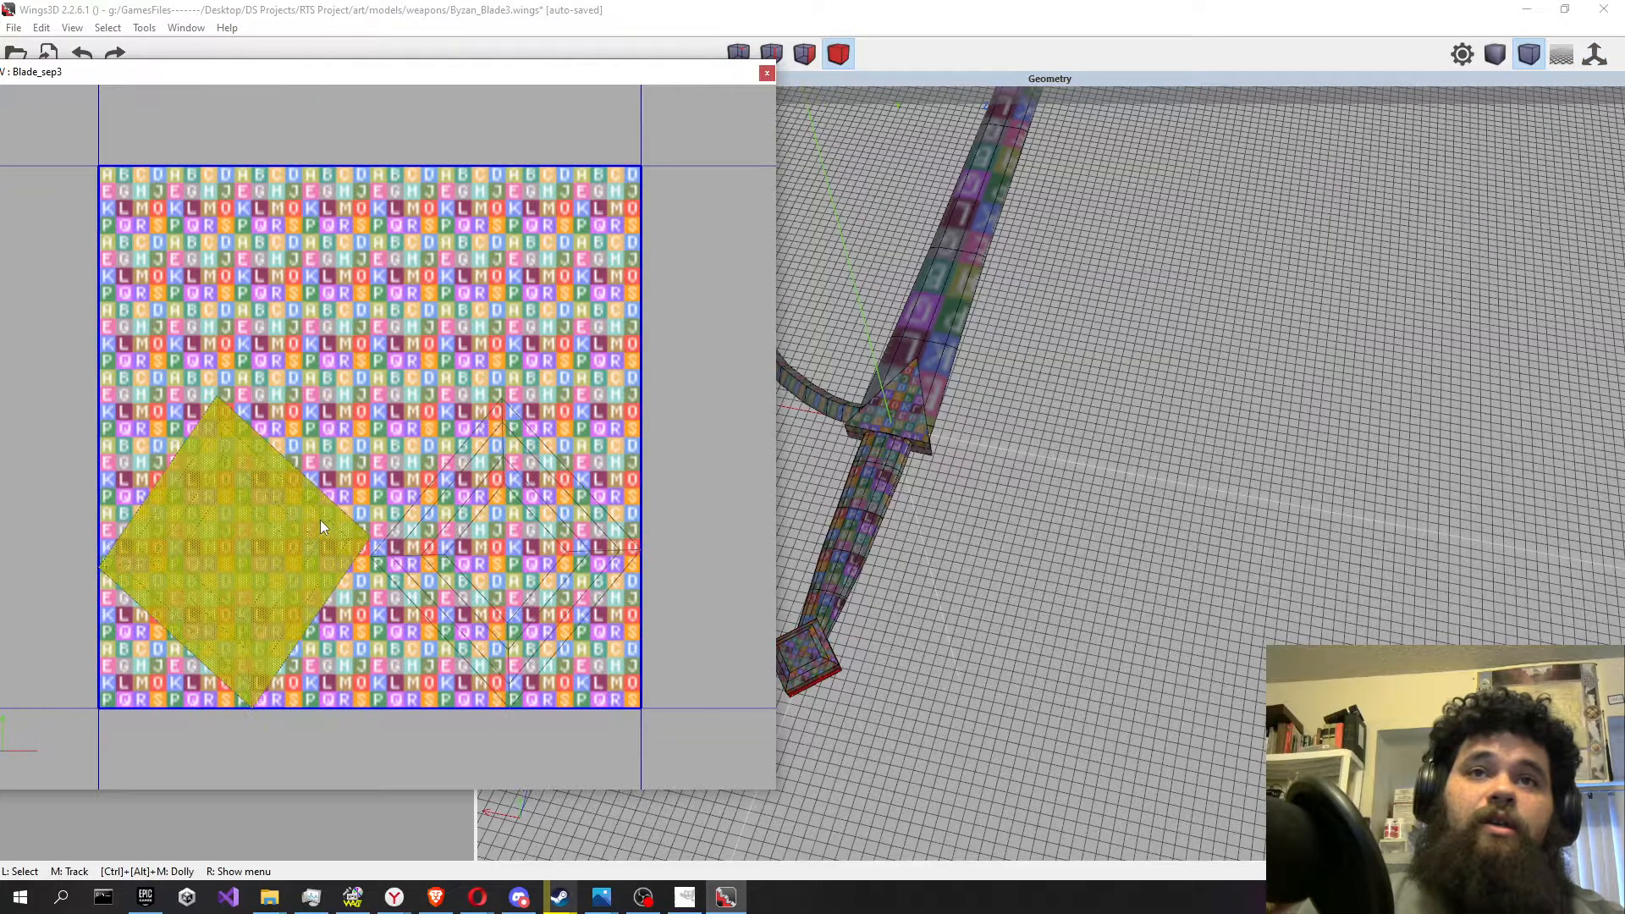
pyautogui.click(257, 502)
pyautogui.click(254, 506)
pyautogui.rightClick(358, 398)
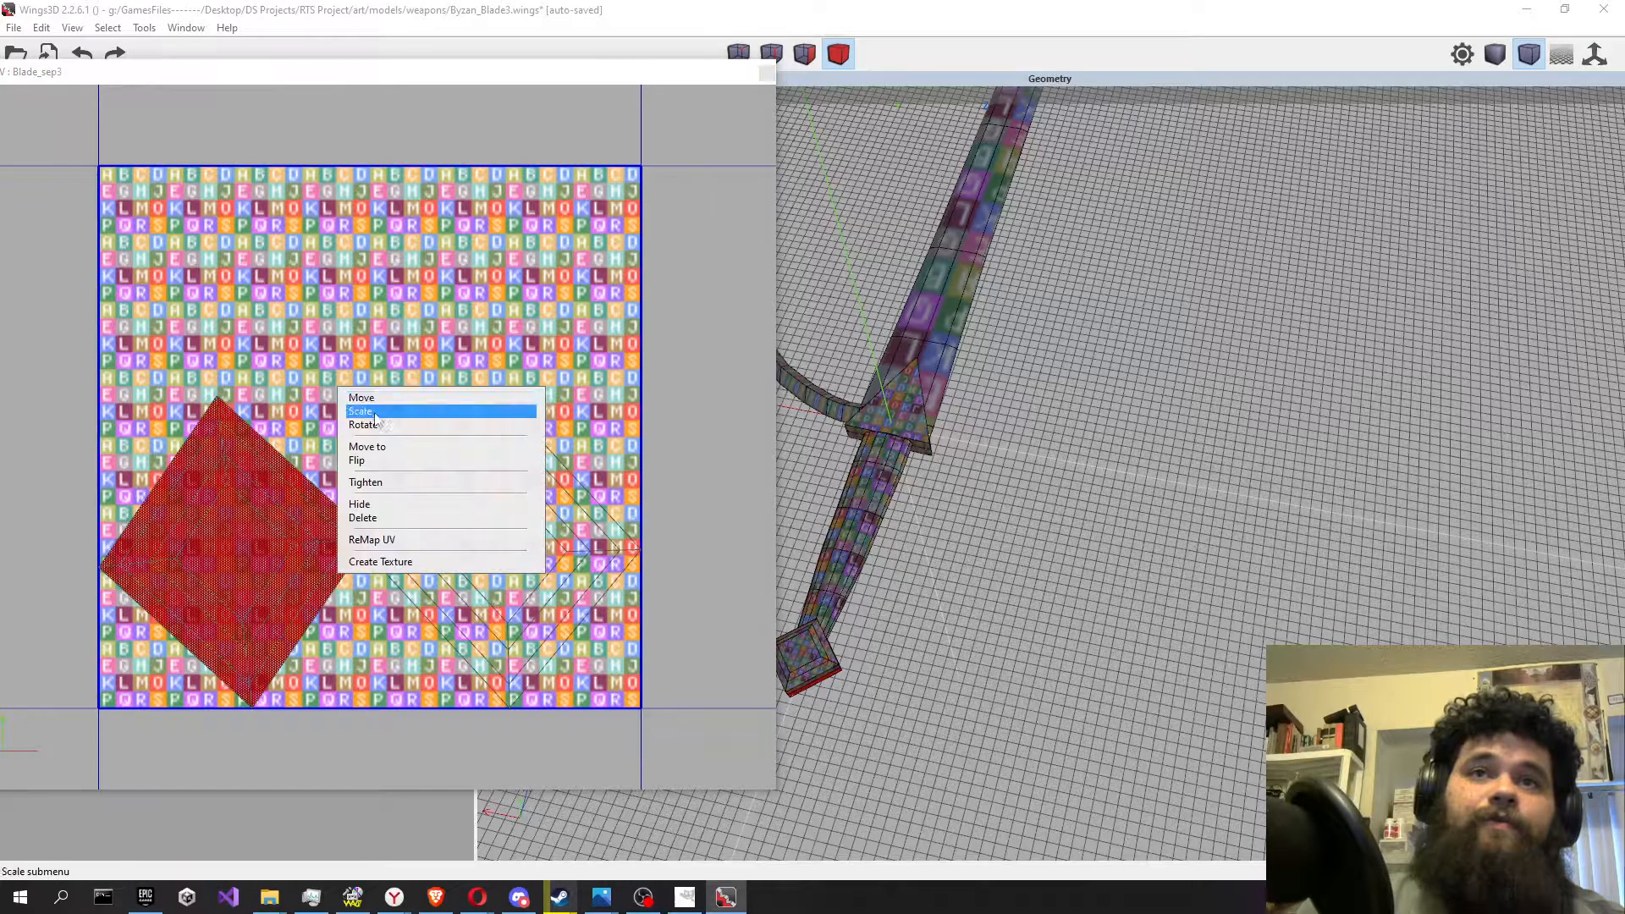
pyautogui.click(394, 464)
pyautogui.click(394, 462)
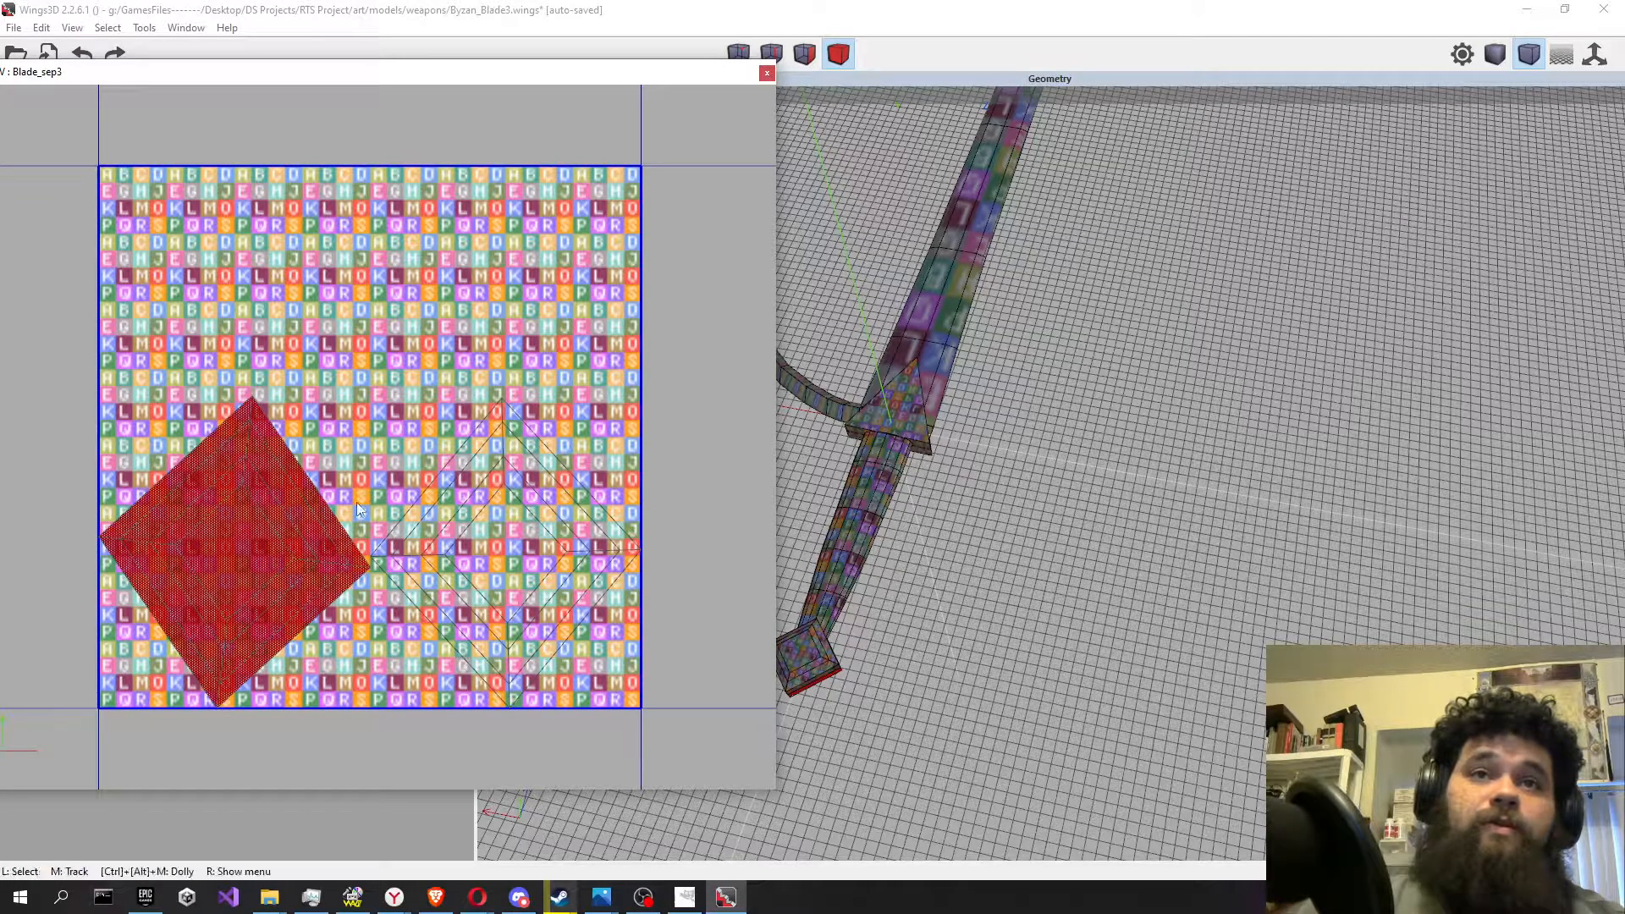
# Move the flipped pommel chart over the other diamond-shaped chart and rotate it so their edges align.
pyautogui.moveTo(356, 504); pyautogui.dragTo(638, 502)
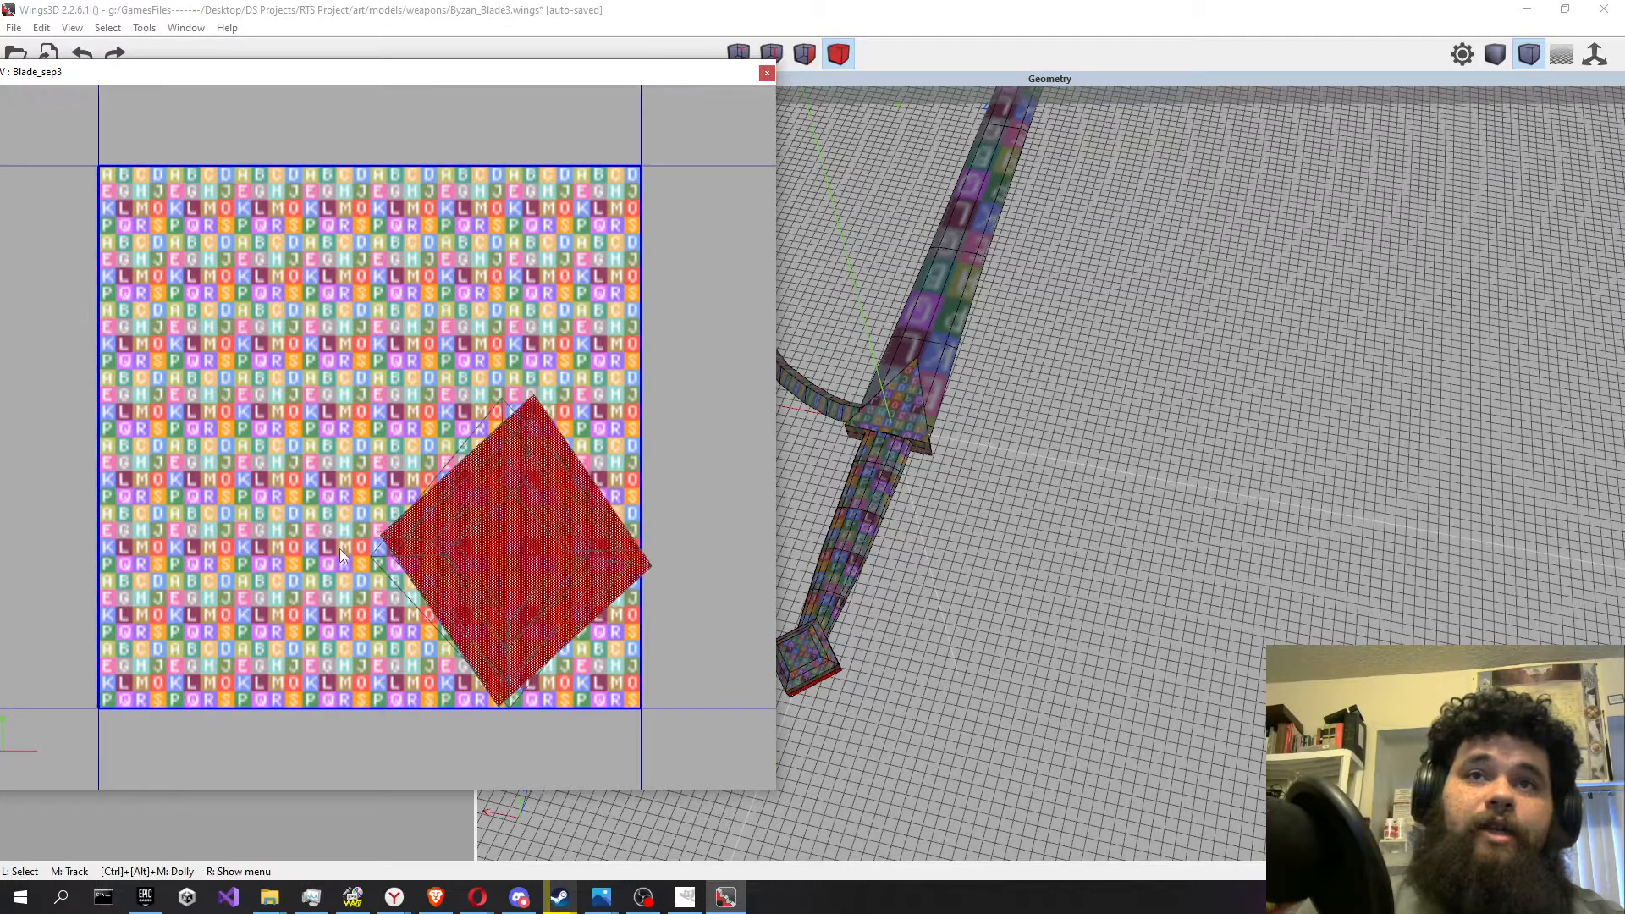
pyautogui.scroll(3, 338, 548)
pyautogui.rightClick(356, 421)
pyautogui.click(378, 441)
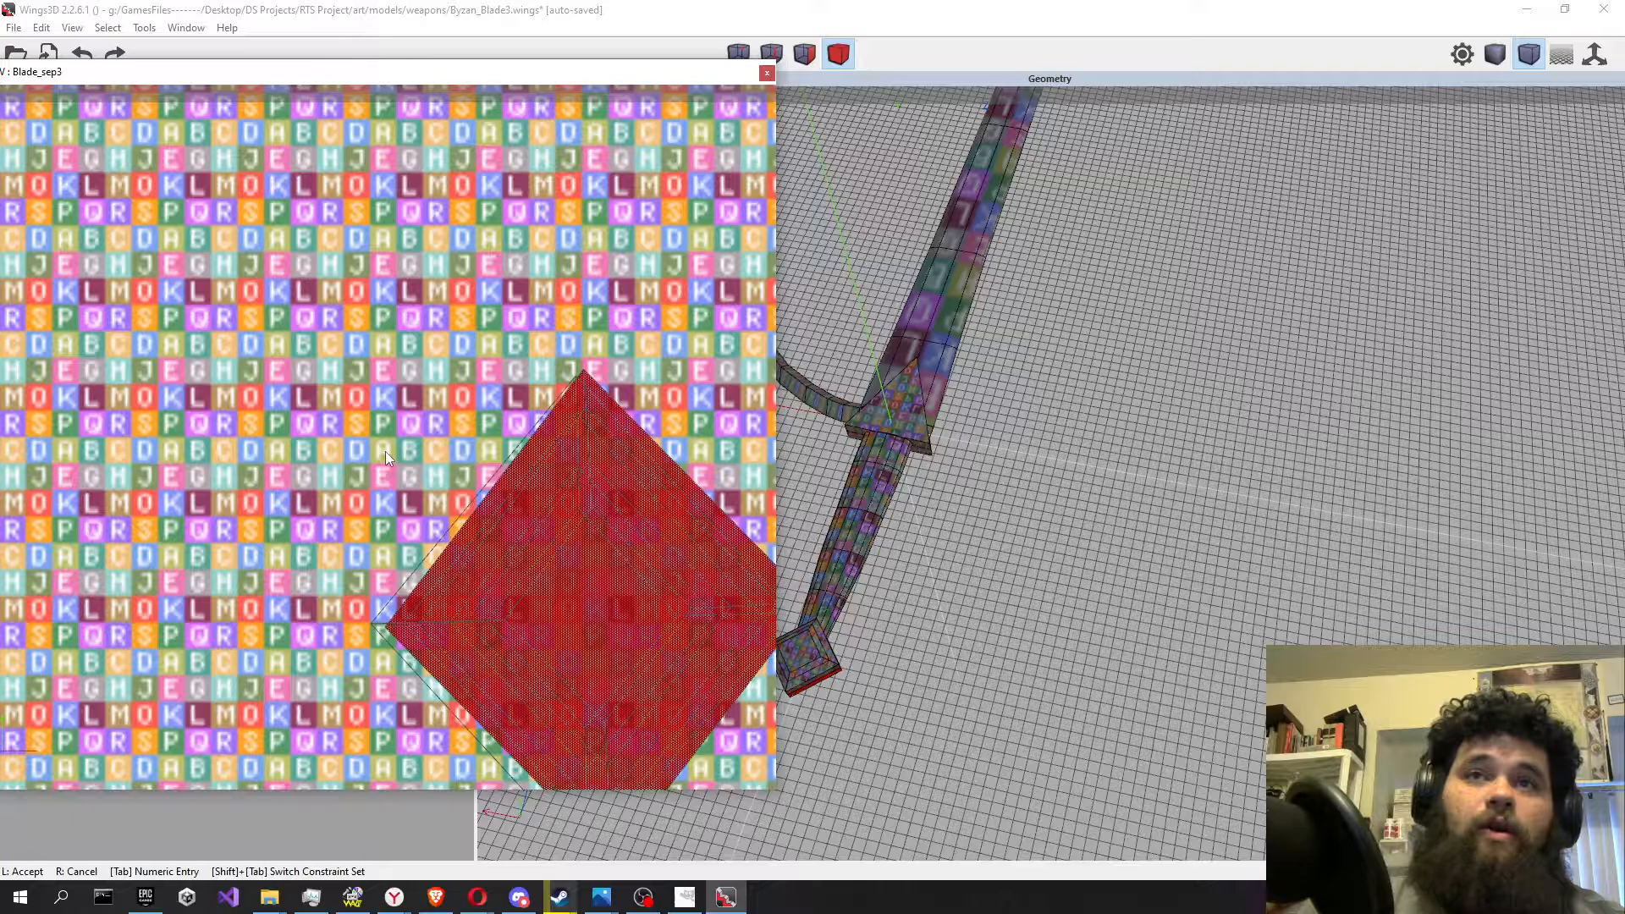
pyautogui.click(386, 451)
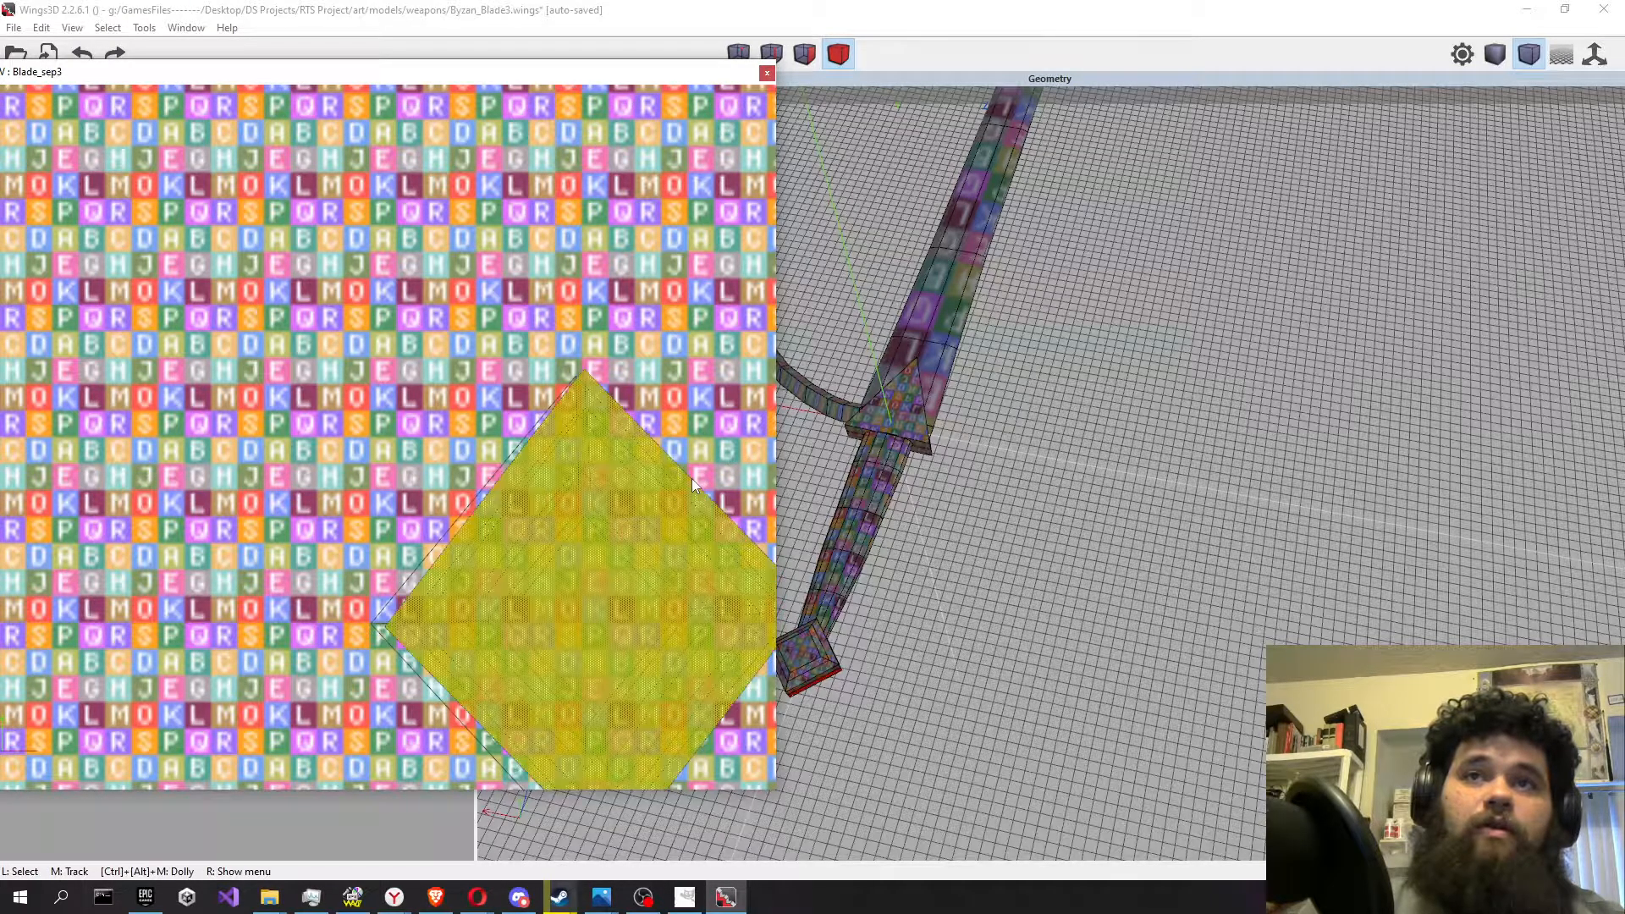
# Nudge the flipped pommel chart over the other diamond-shaped chart and scale it so the two outlines match.
pyautogui.moveTo(677, 515); pyautogui.dragTo(676, 516)
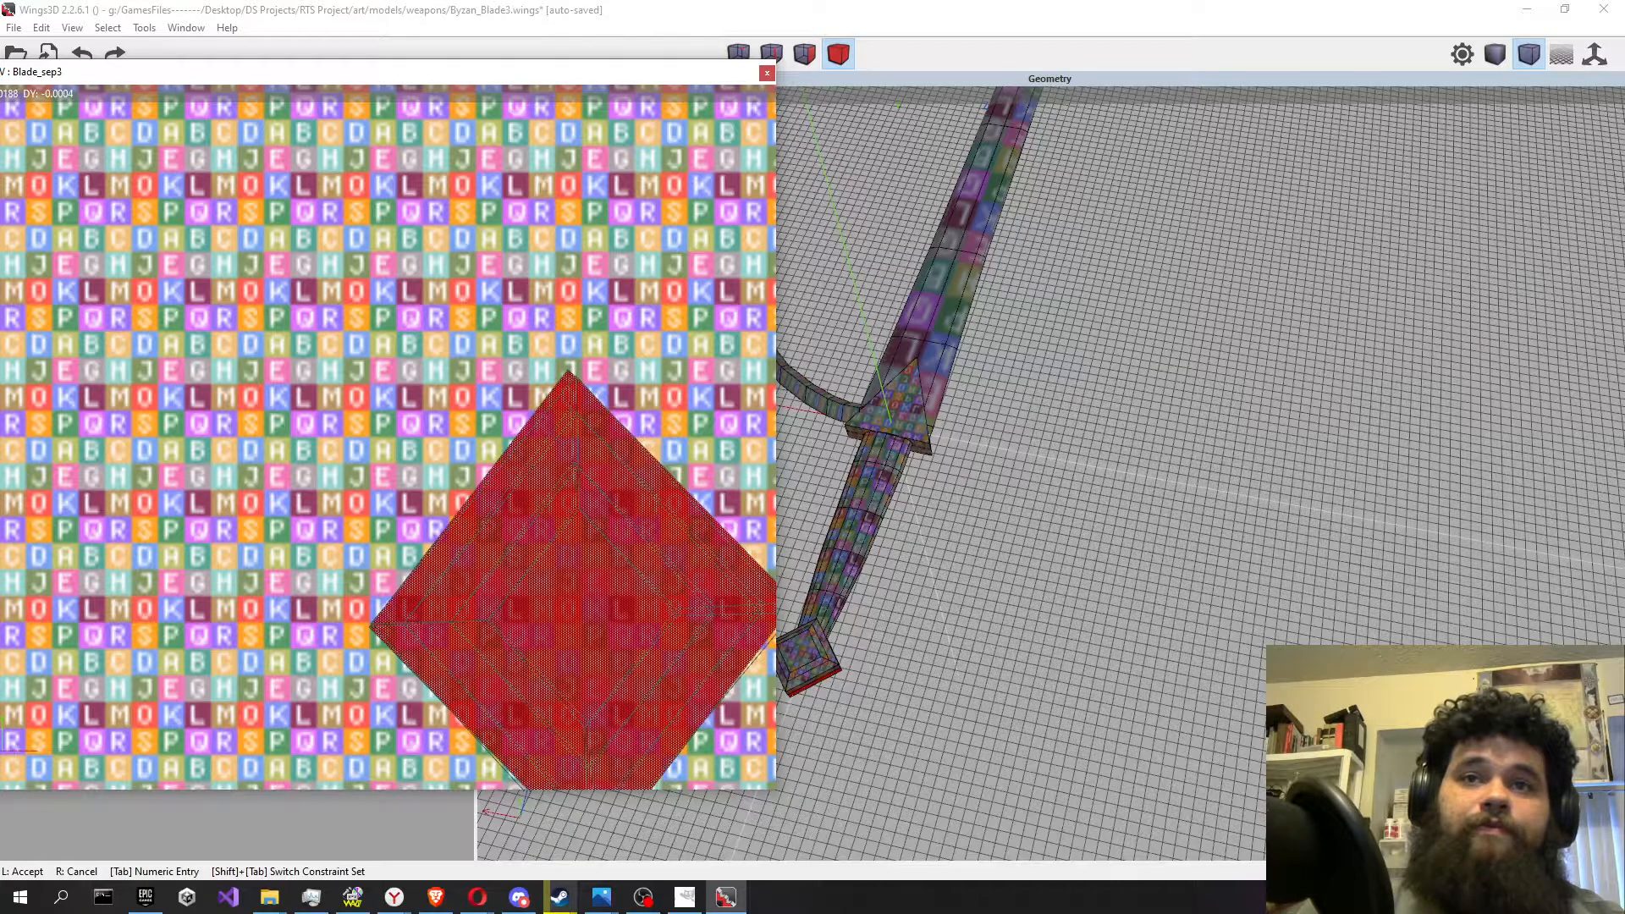
pyautogui.click(465, 358)
pyautogui.rightClick(465, 358)
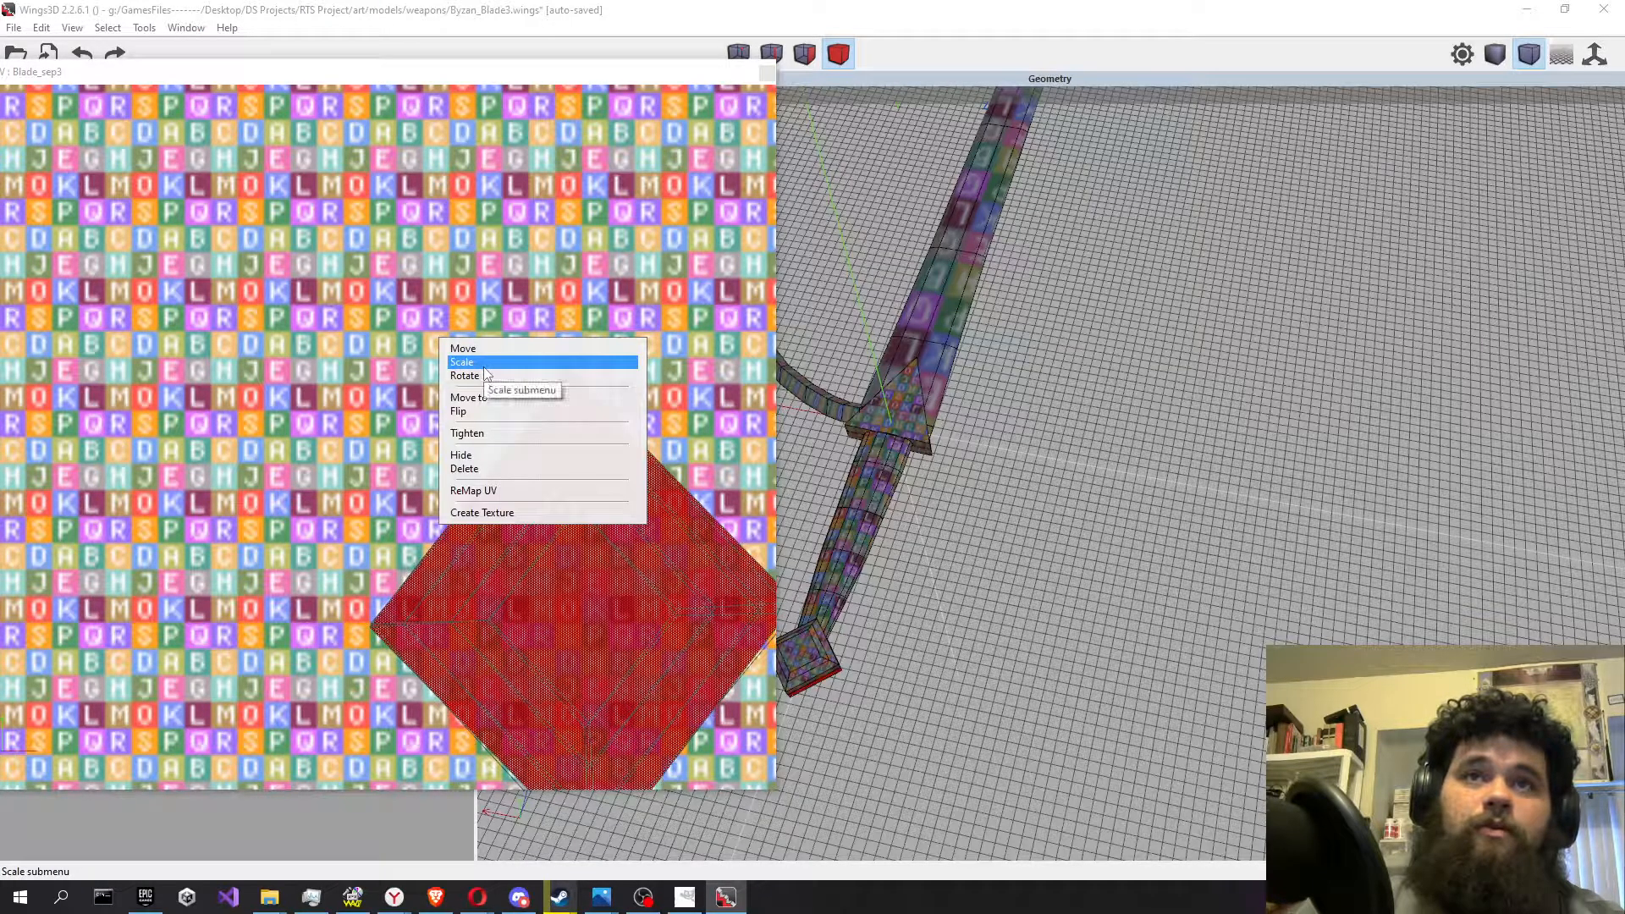
pyautogui.click(485, 364)
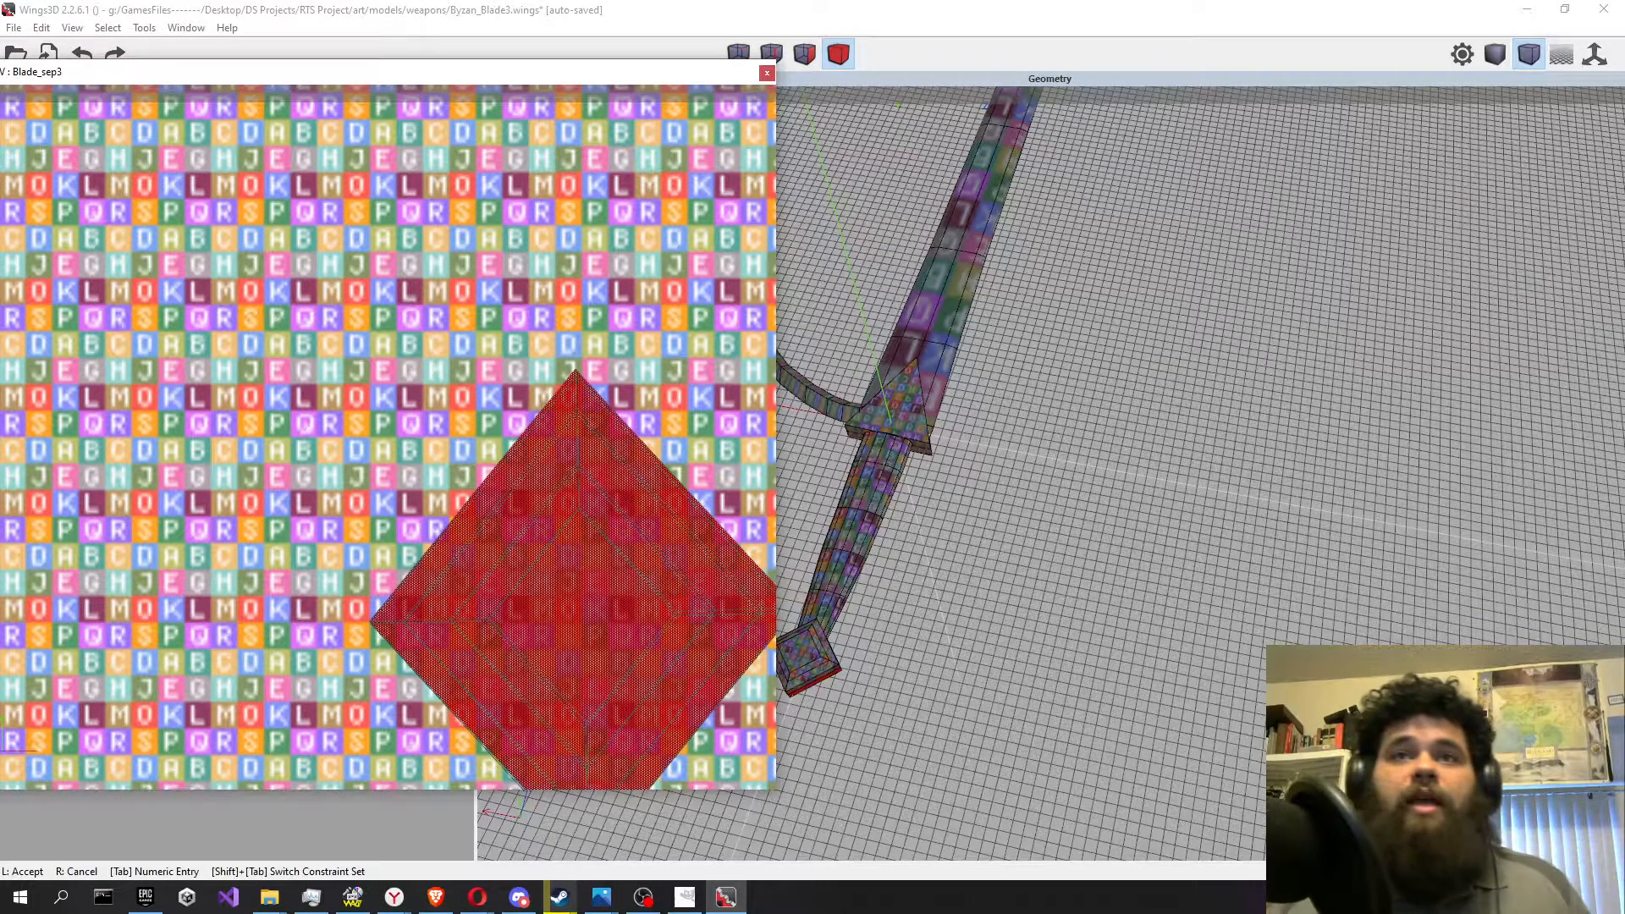
pyautogui.click(488, 379)
pyautogui.scroll(-2, 542, 406)
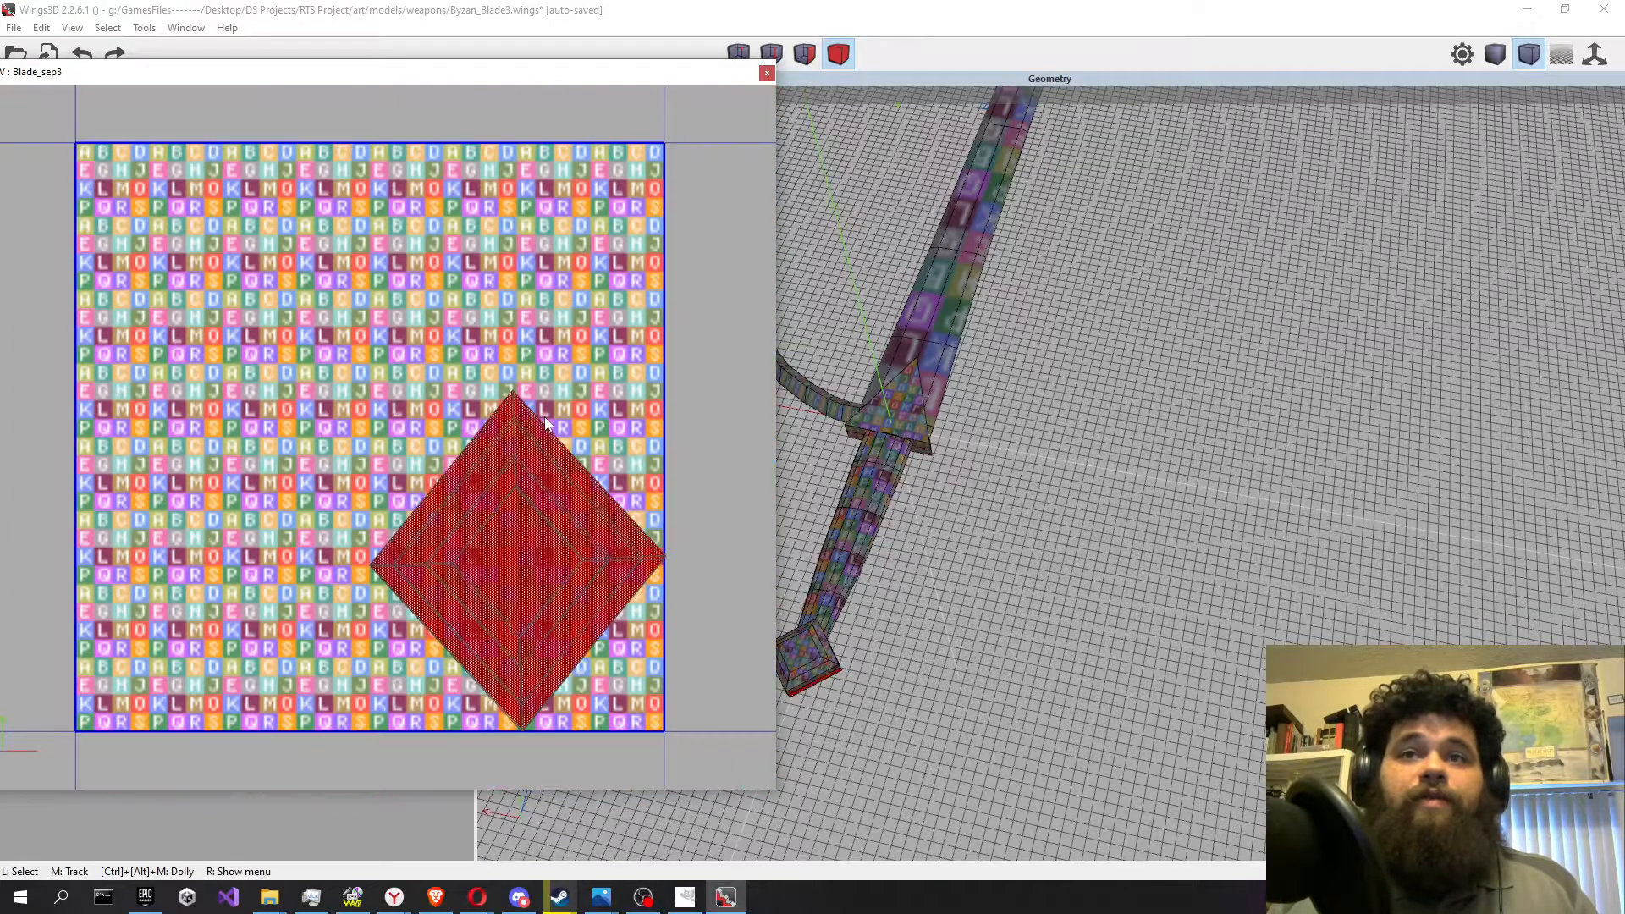
# Select both overlapping pommel charts and scale them down uniformly to roughly a third of their size.
pyautogui.moveTo(274, 350); pyautogui.dragTo(749, 704)
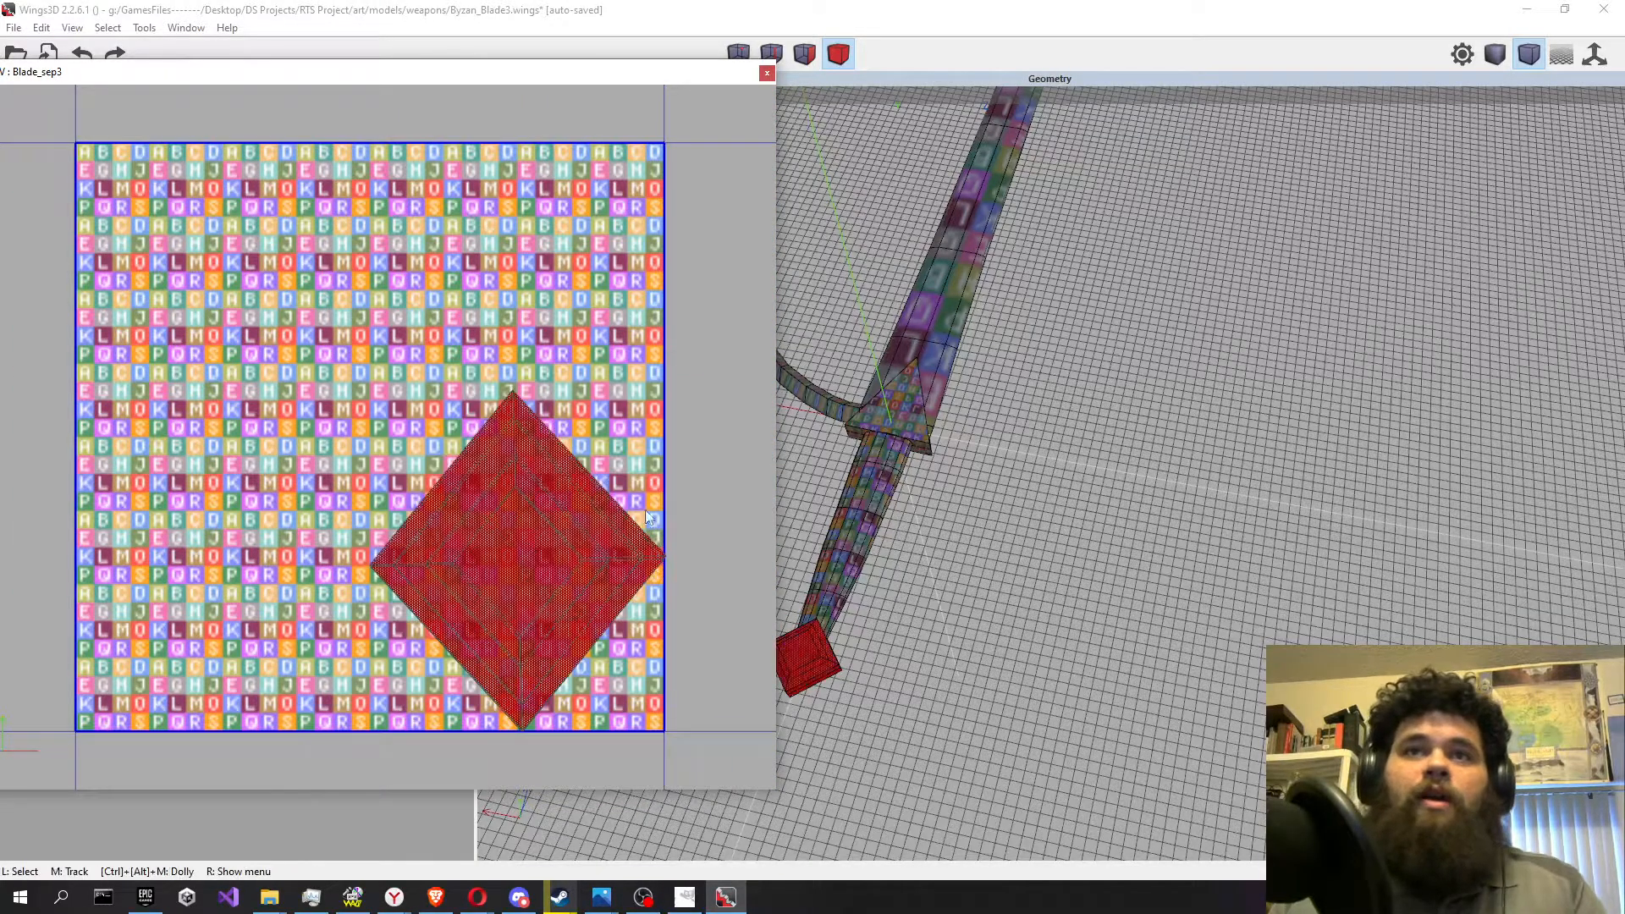
pyautogui.rightClick(628, 413)
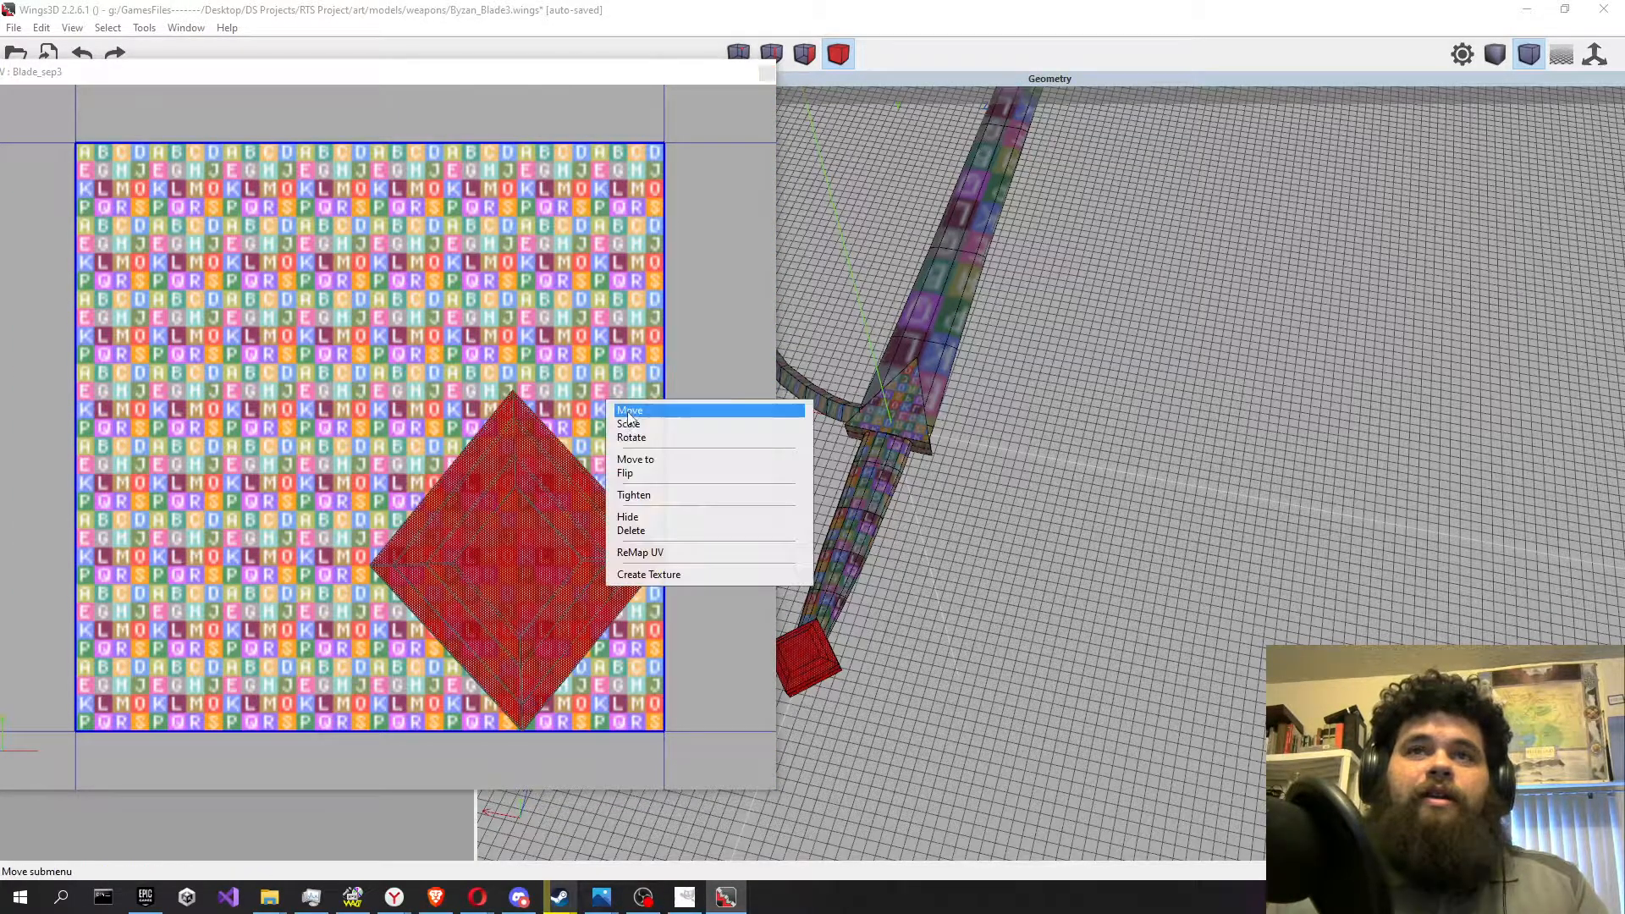
pyautogui.click(669, 436)
pyautogui.click(725, 424)
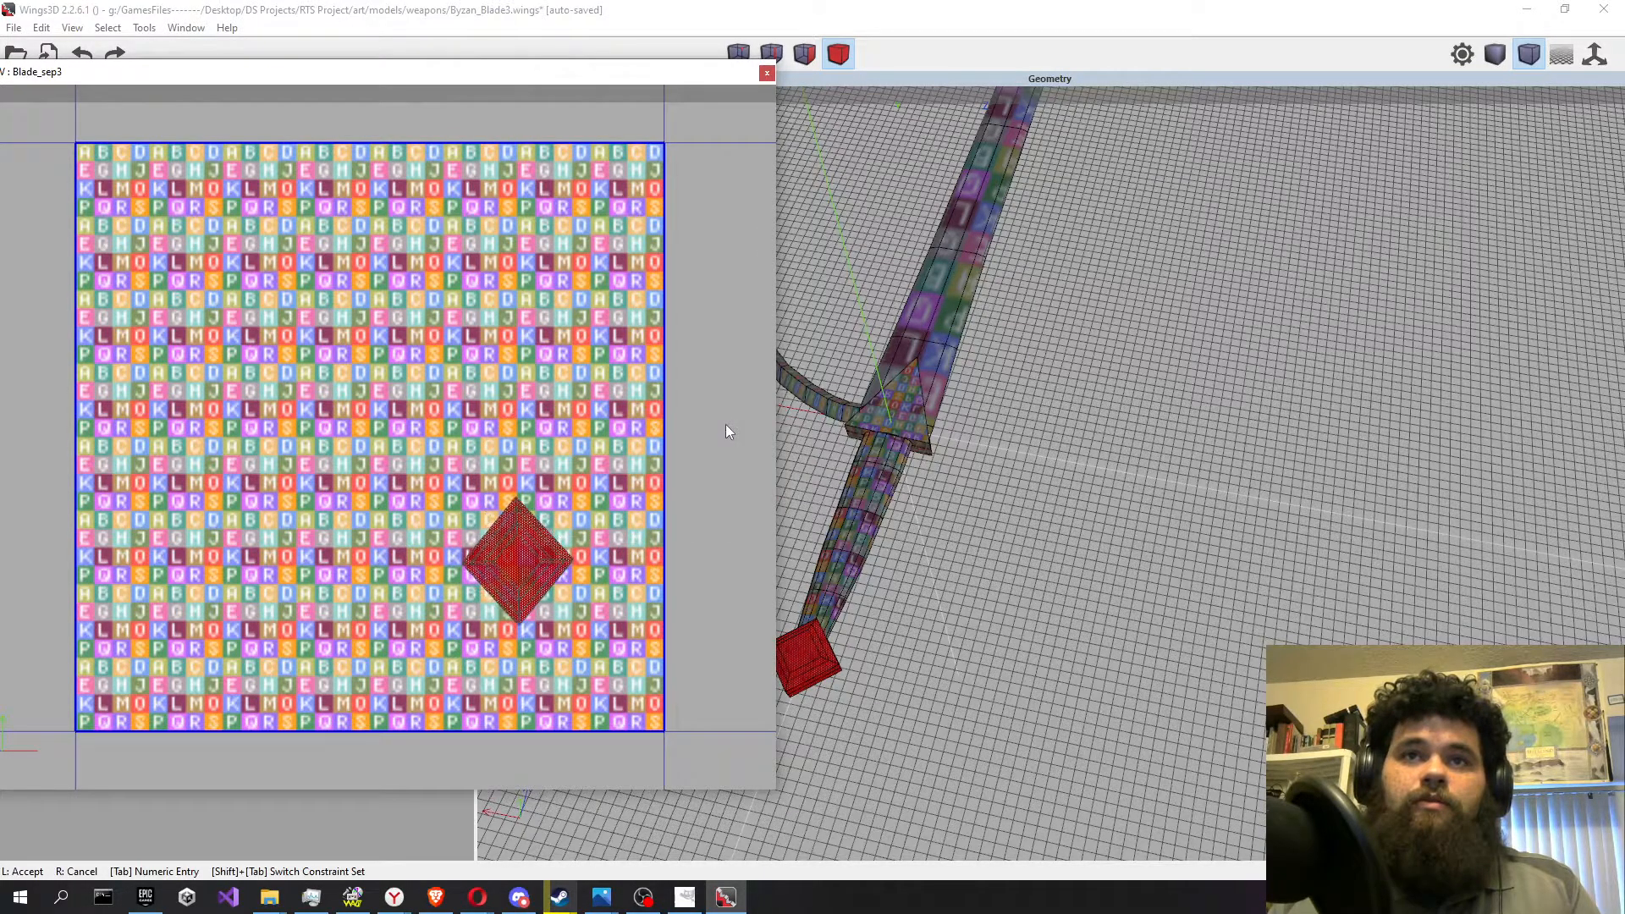
pyautogui.click(724, 425)
# Move the overlapping pommel charts near the middle of the texture, close the UV editor and deselect the pommel.
pyautogui.press('m')
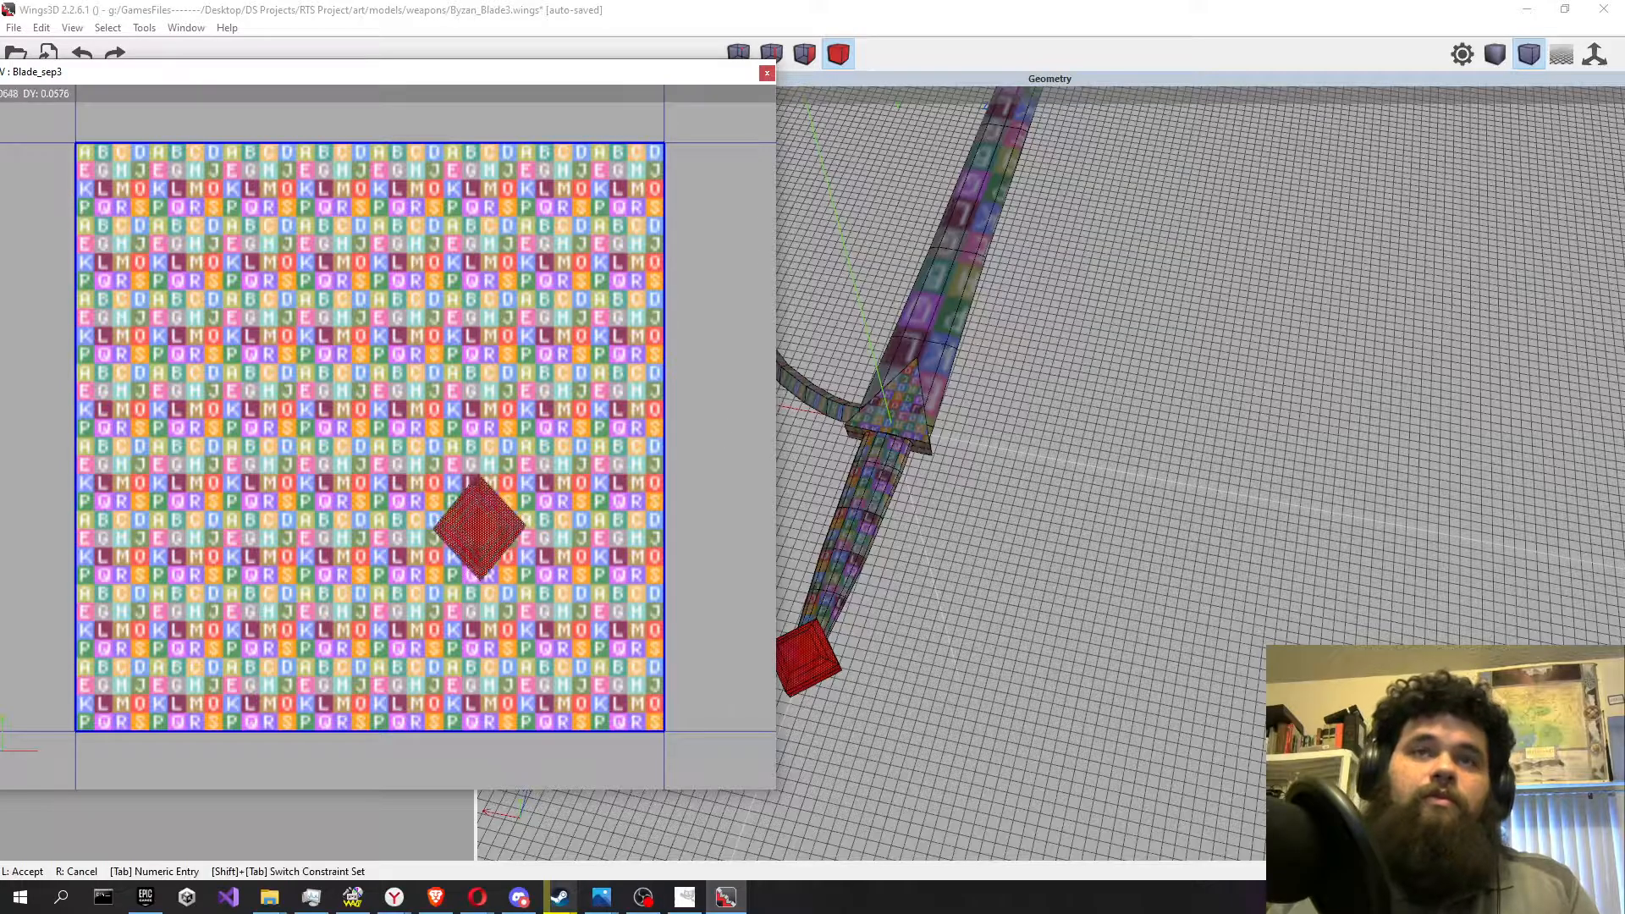
pyautogui.click(571, 609)
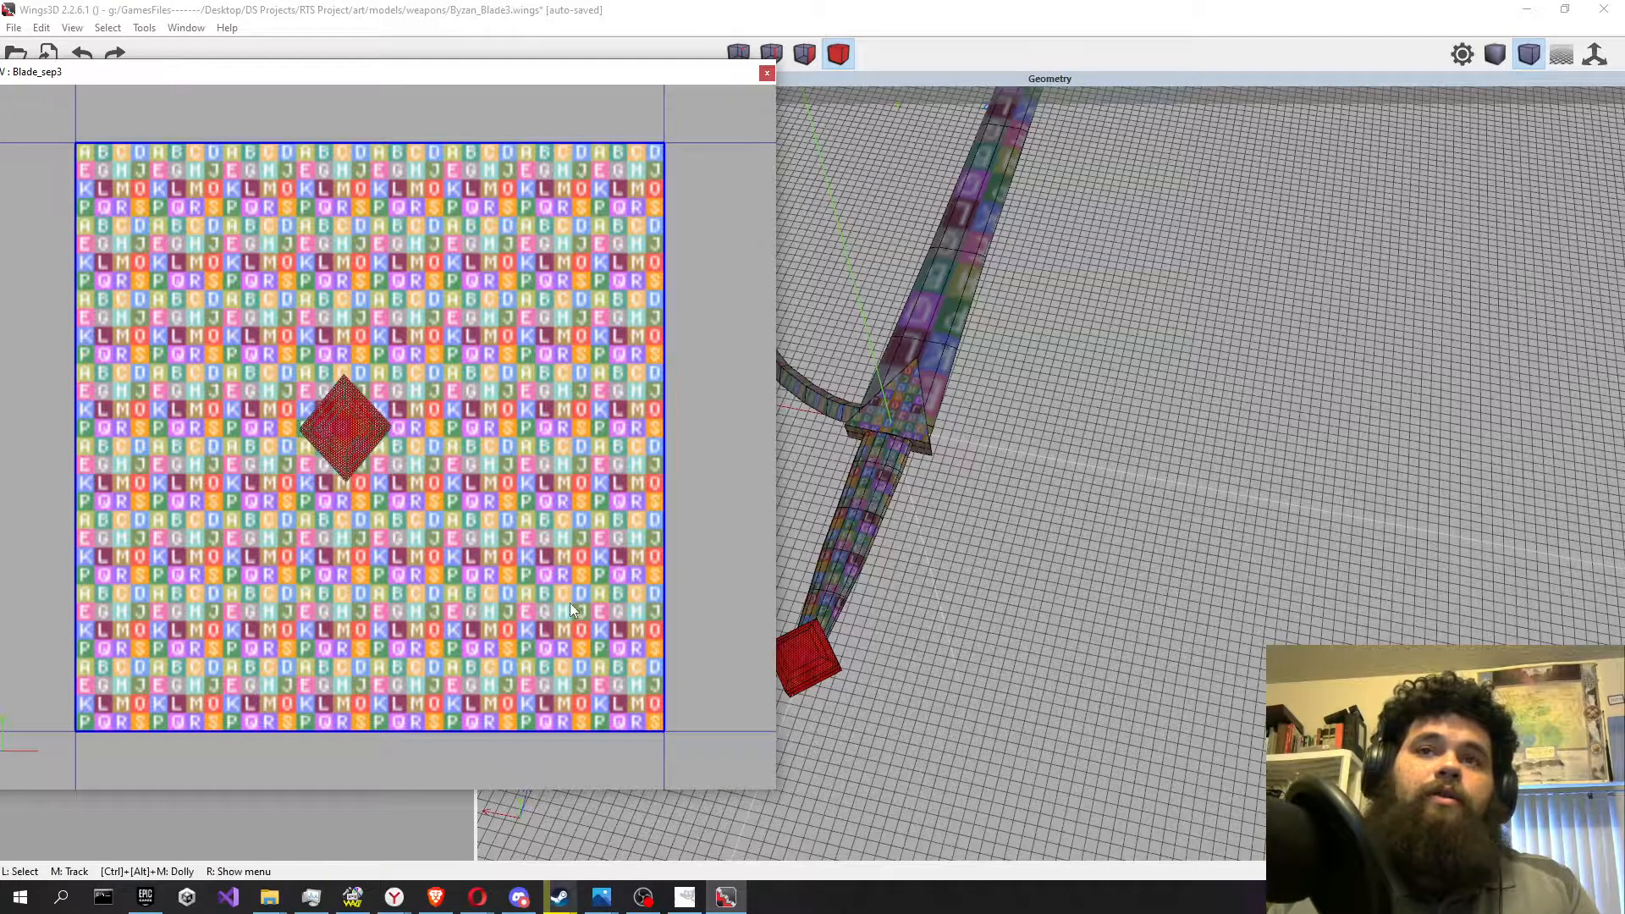
pyautogui.click(766, 74)
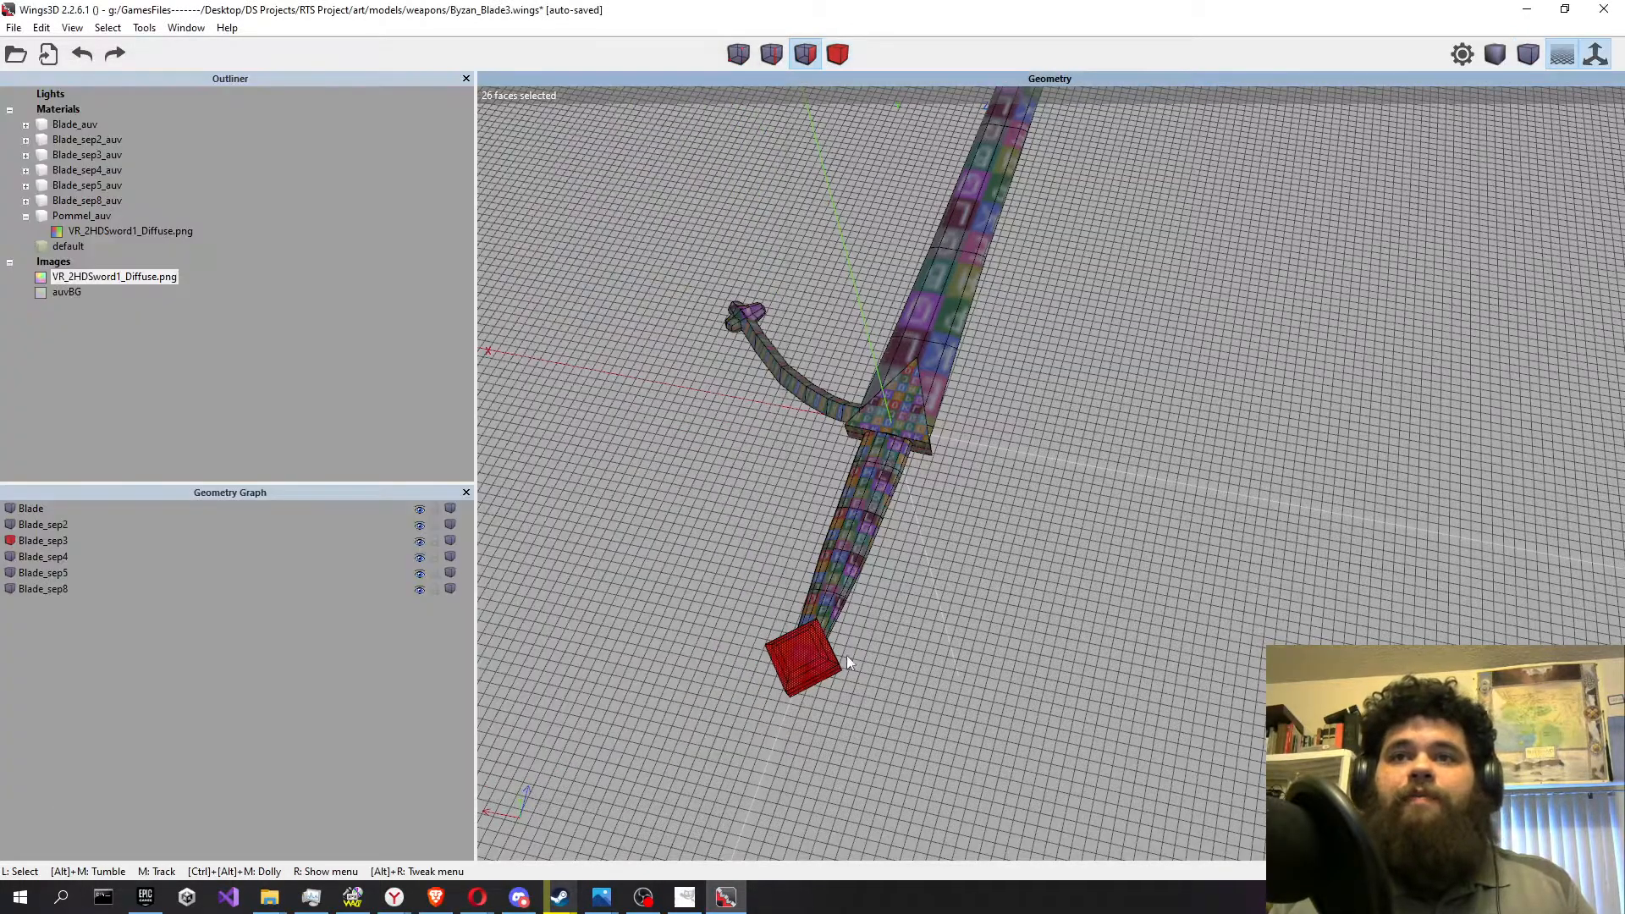
pyautogui.moveTo(635, 353); pyautogui.dragTo(729, 467)
pyautogui.press('space')
pyautogui.scroll(-5, 1000, 552)
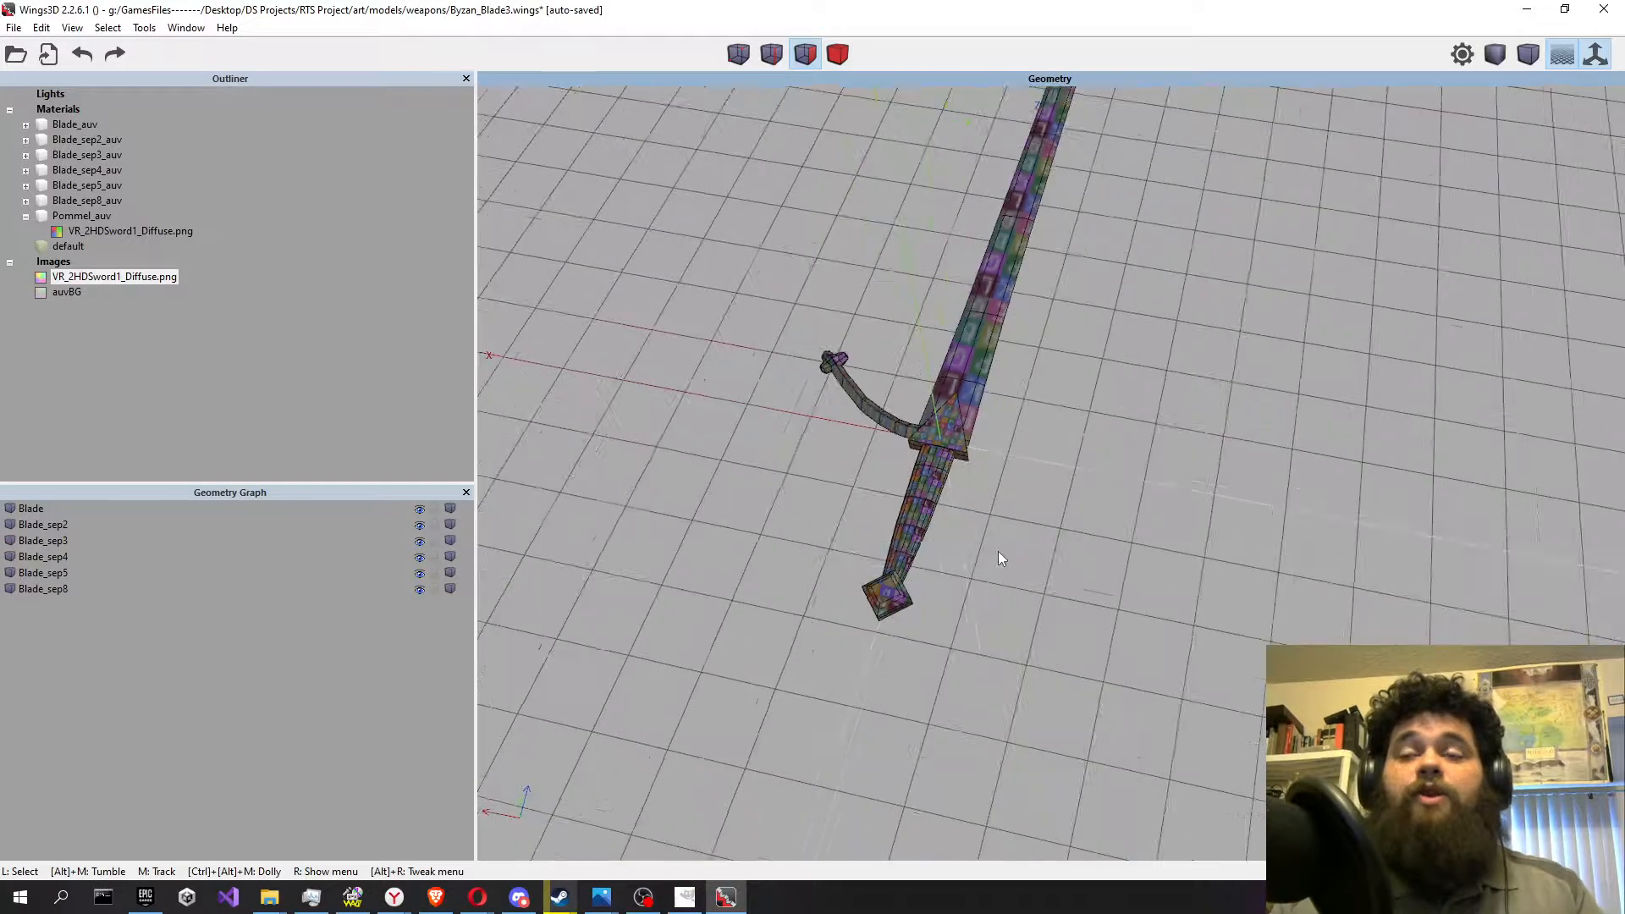
# Select the crossguard's curved arm and its cross-shaped tip as whole bodies.
pyautogui.scroll(3, 996, 548)
pyautogui.moveTo(702, 257); pyautogui.dragTo(825, 421)
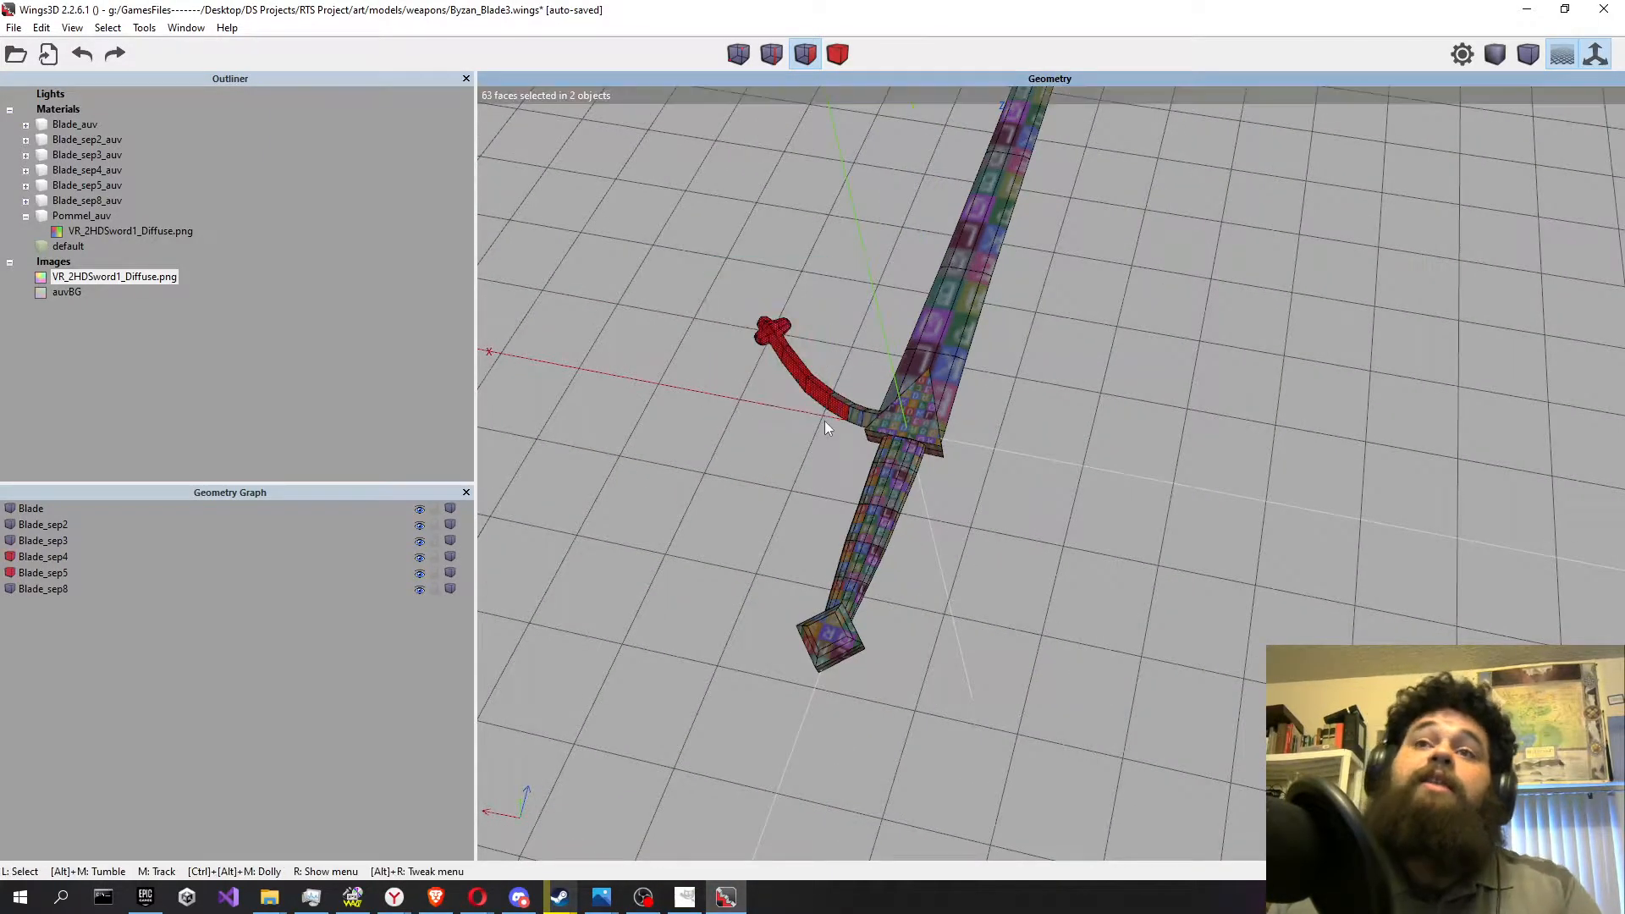
pyautogui.click(837, 56)
# Try to duplicate and flip the guard arm and its tip as separate bodies, and undo the flip.
pyautogui.rightClick(821, 219)
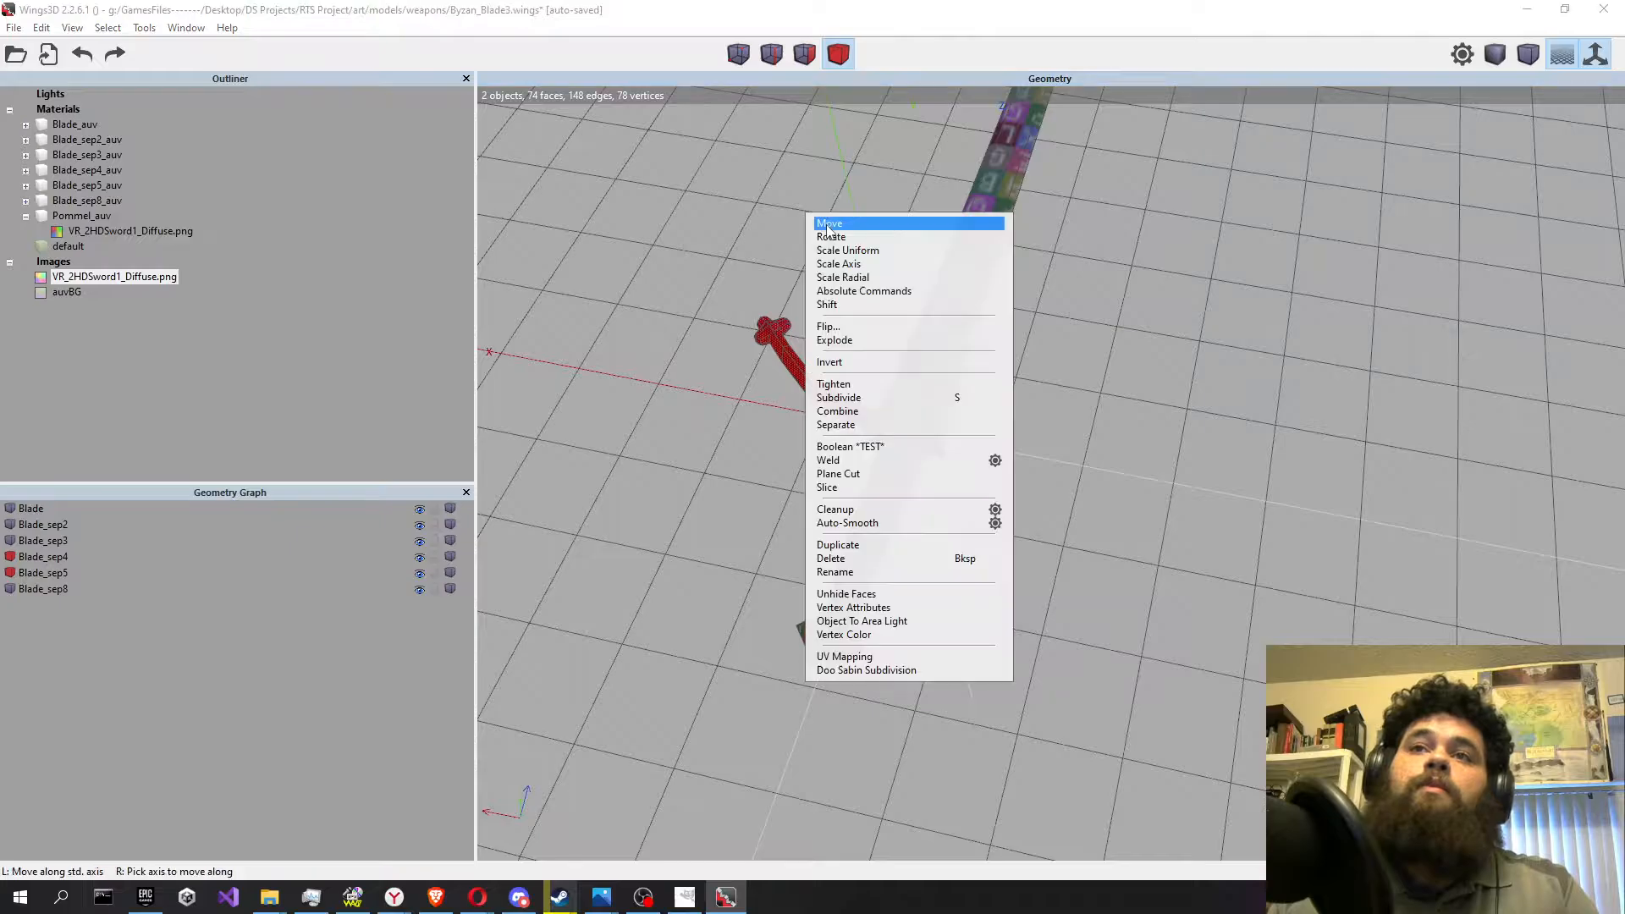
pyautogui.click(846, 546)
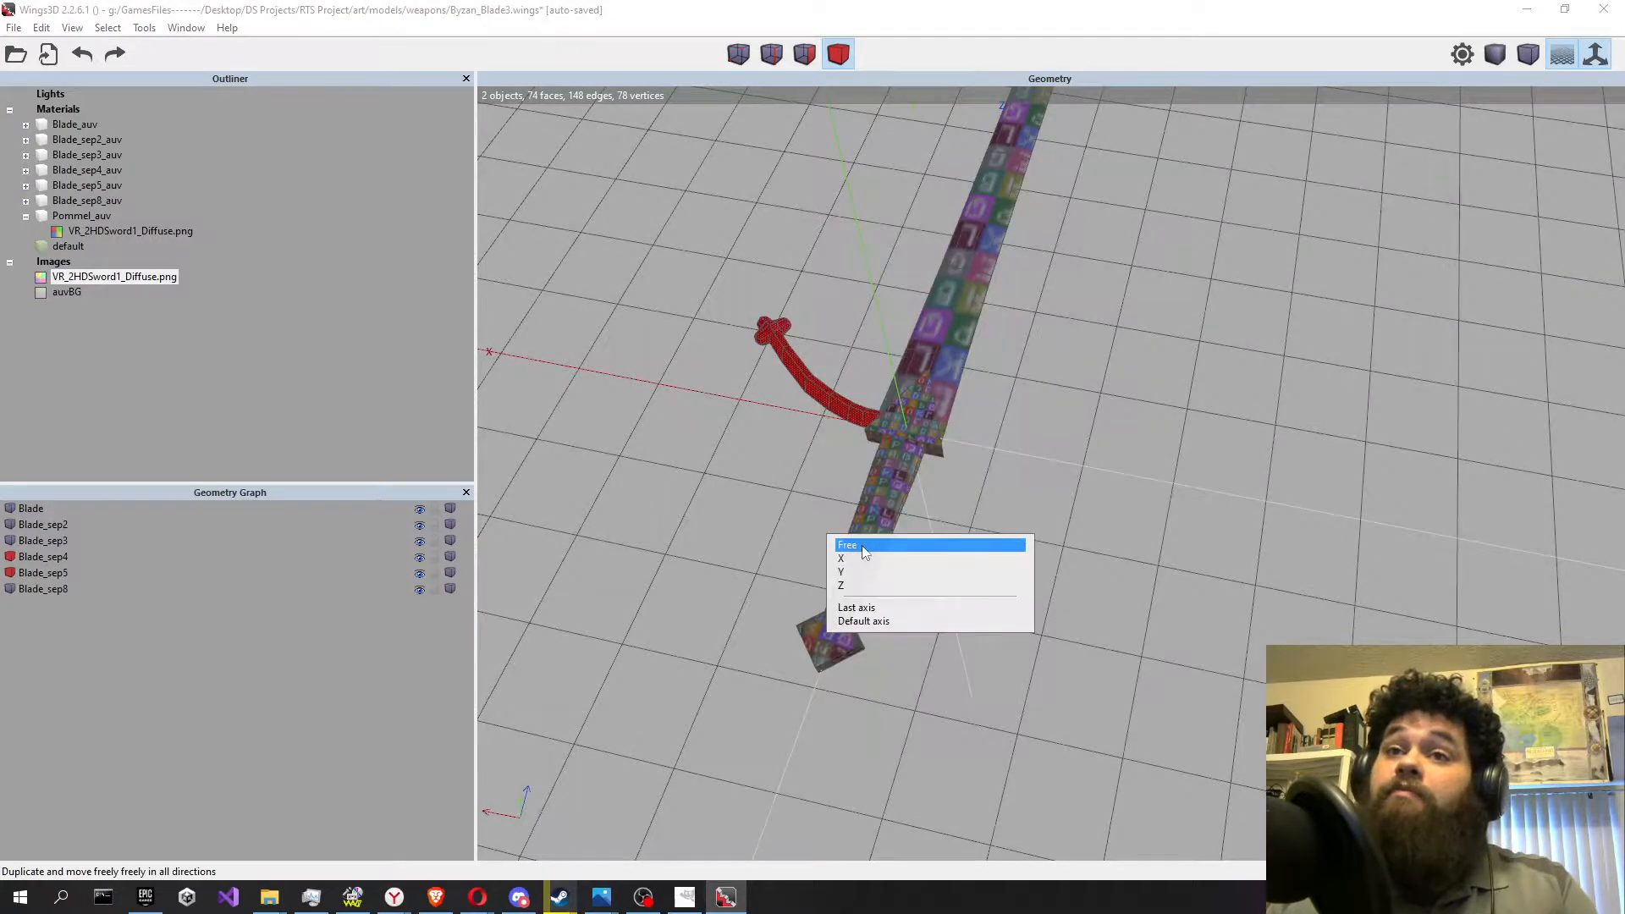
pyautogui.click(846, 542)
pyautogui.click(861, 545)
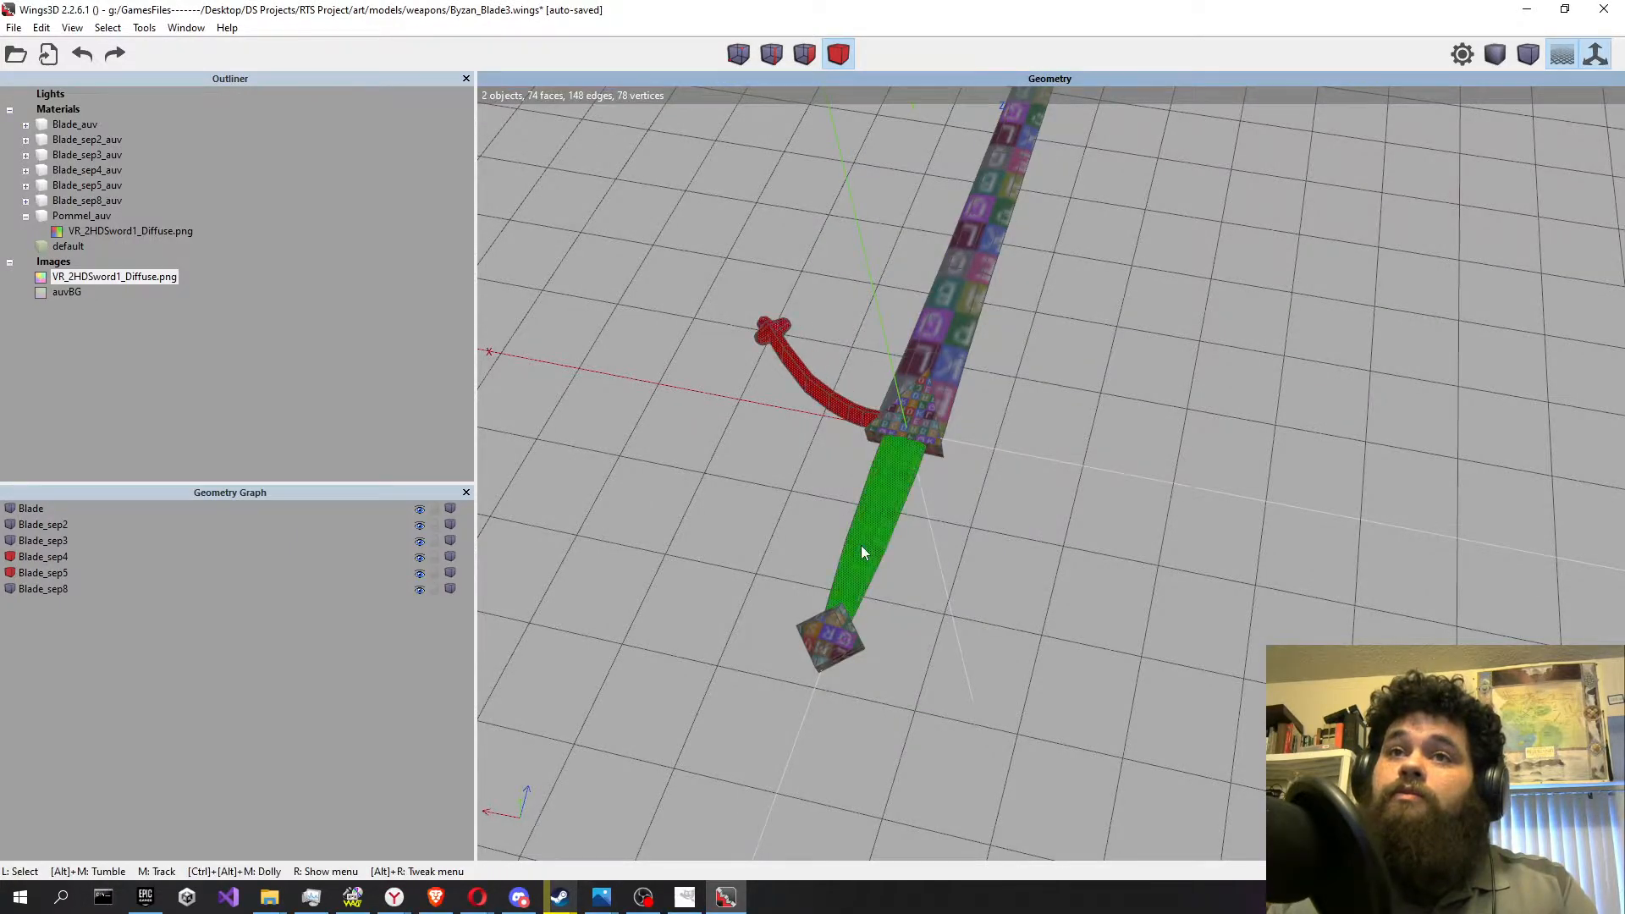
pyautogui.rightClick(746, 452)
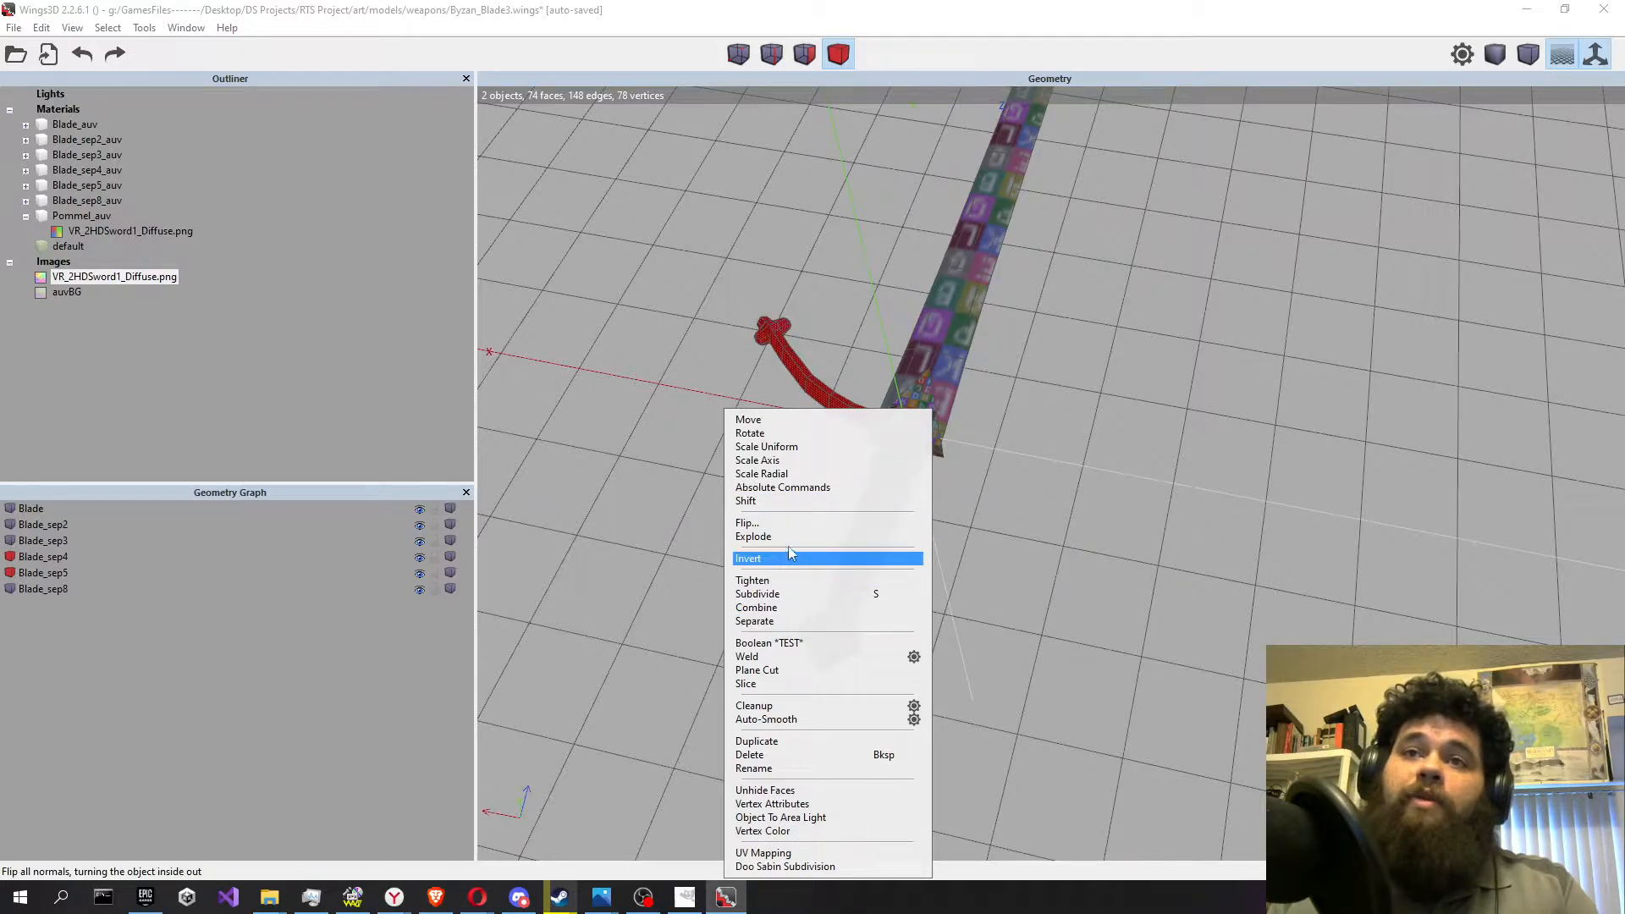
pyautogui.click(795, 525)
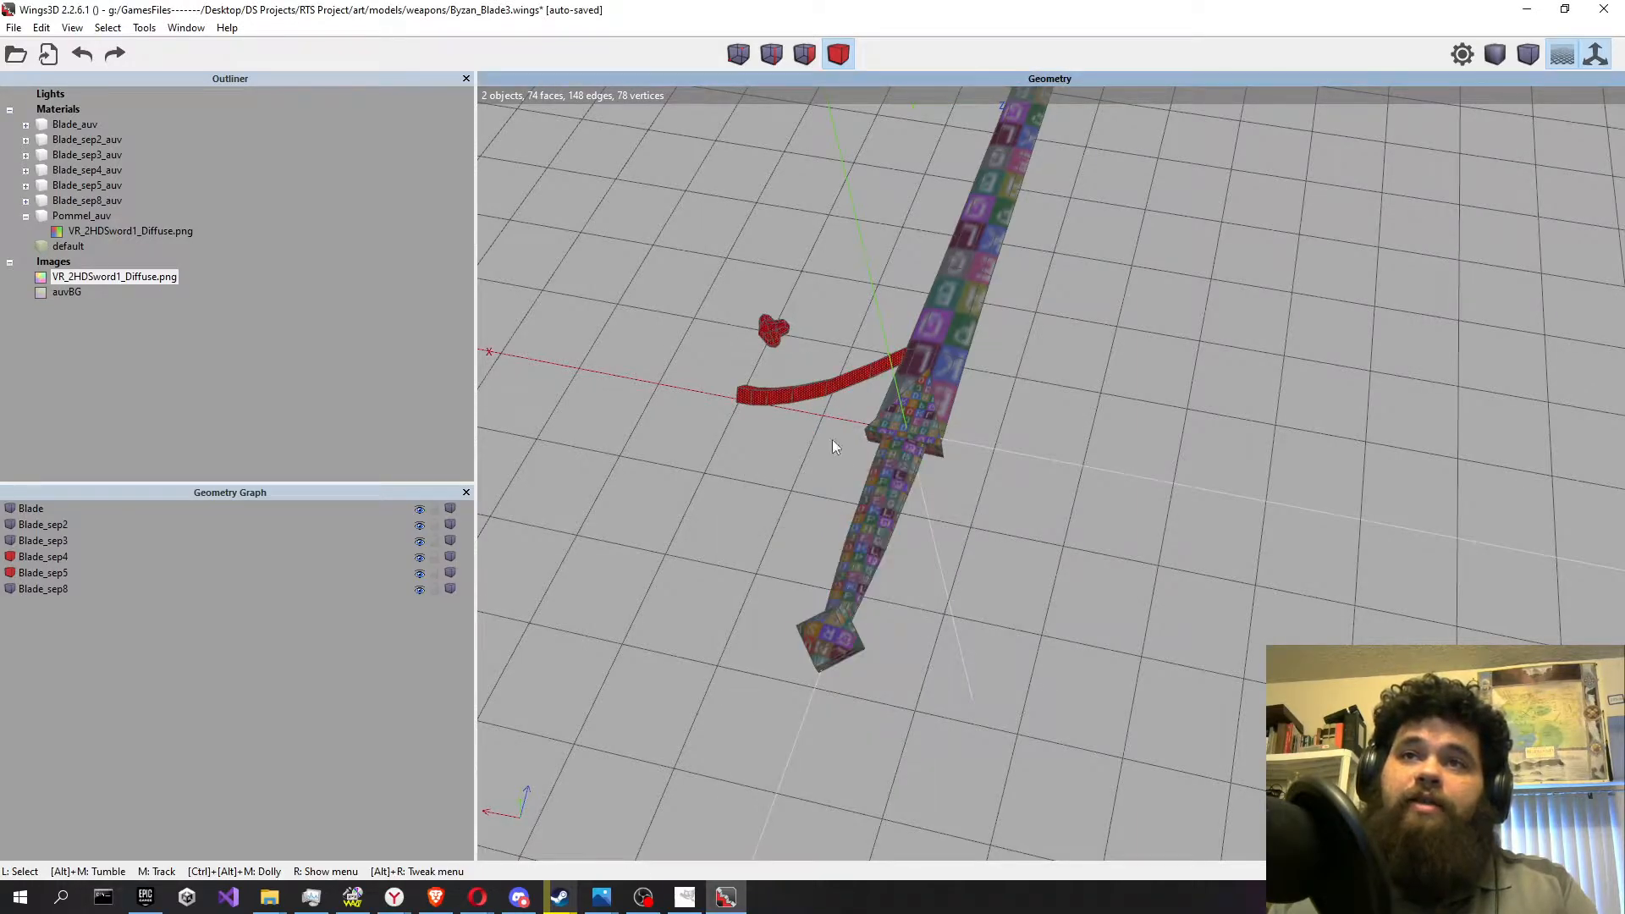
pyautogui.click(88, 64)
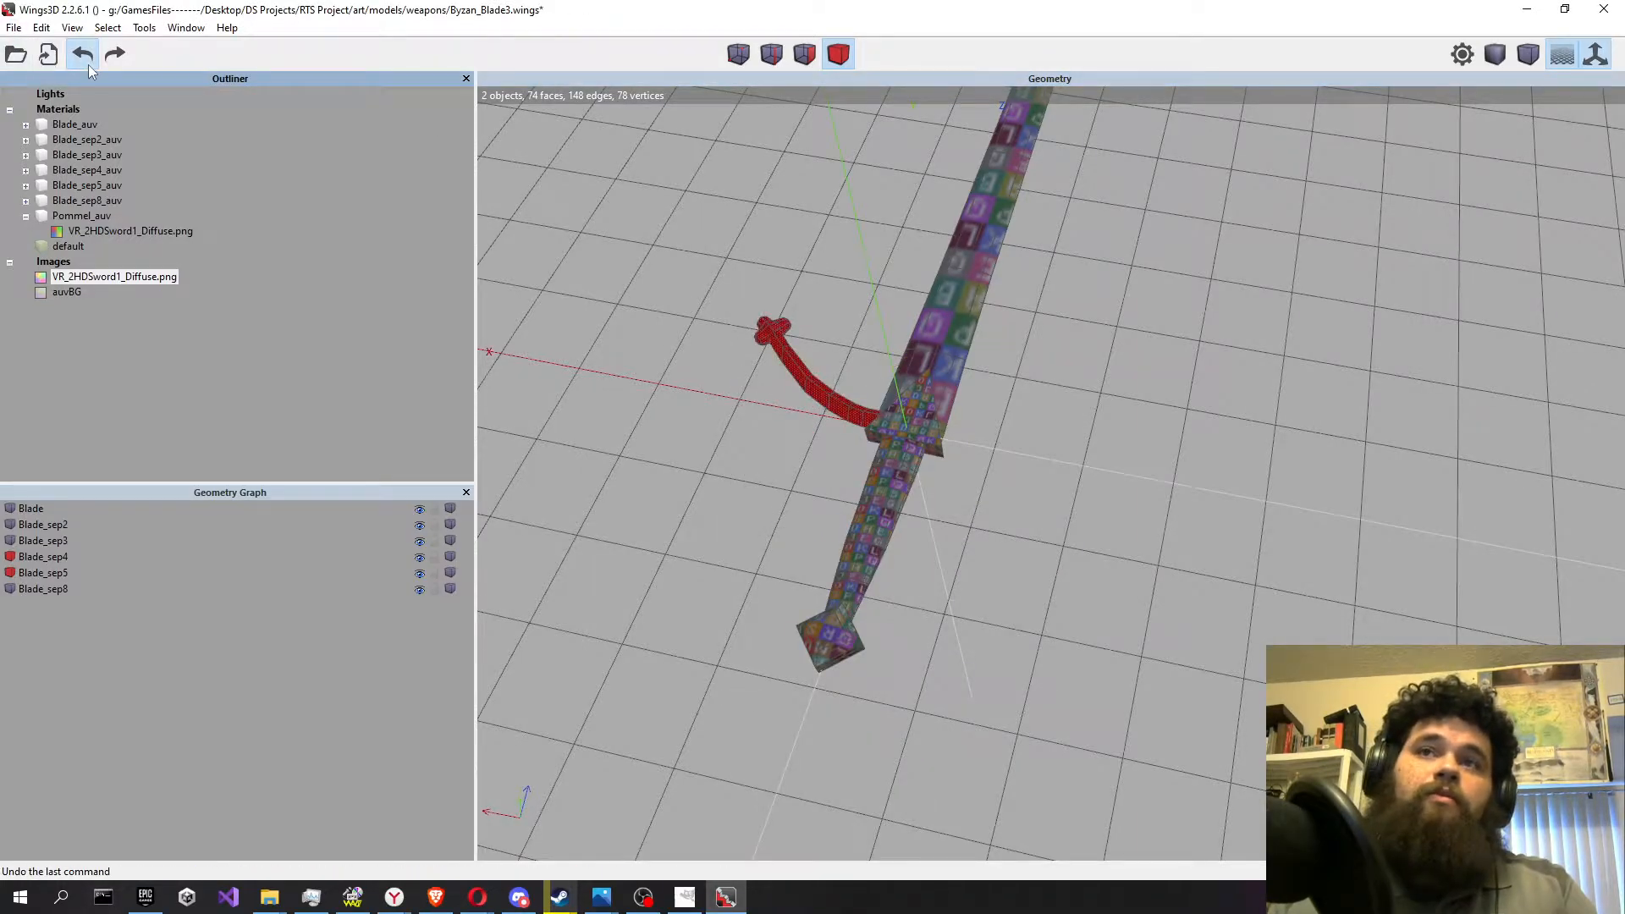
# Combine the guard arm and its tip into one body and duplicate that body in place.
pyautogui.rightClick(852, 267)
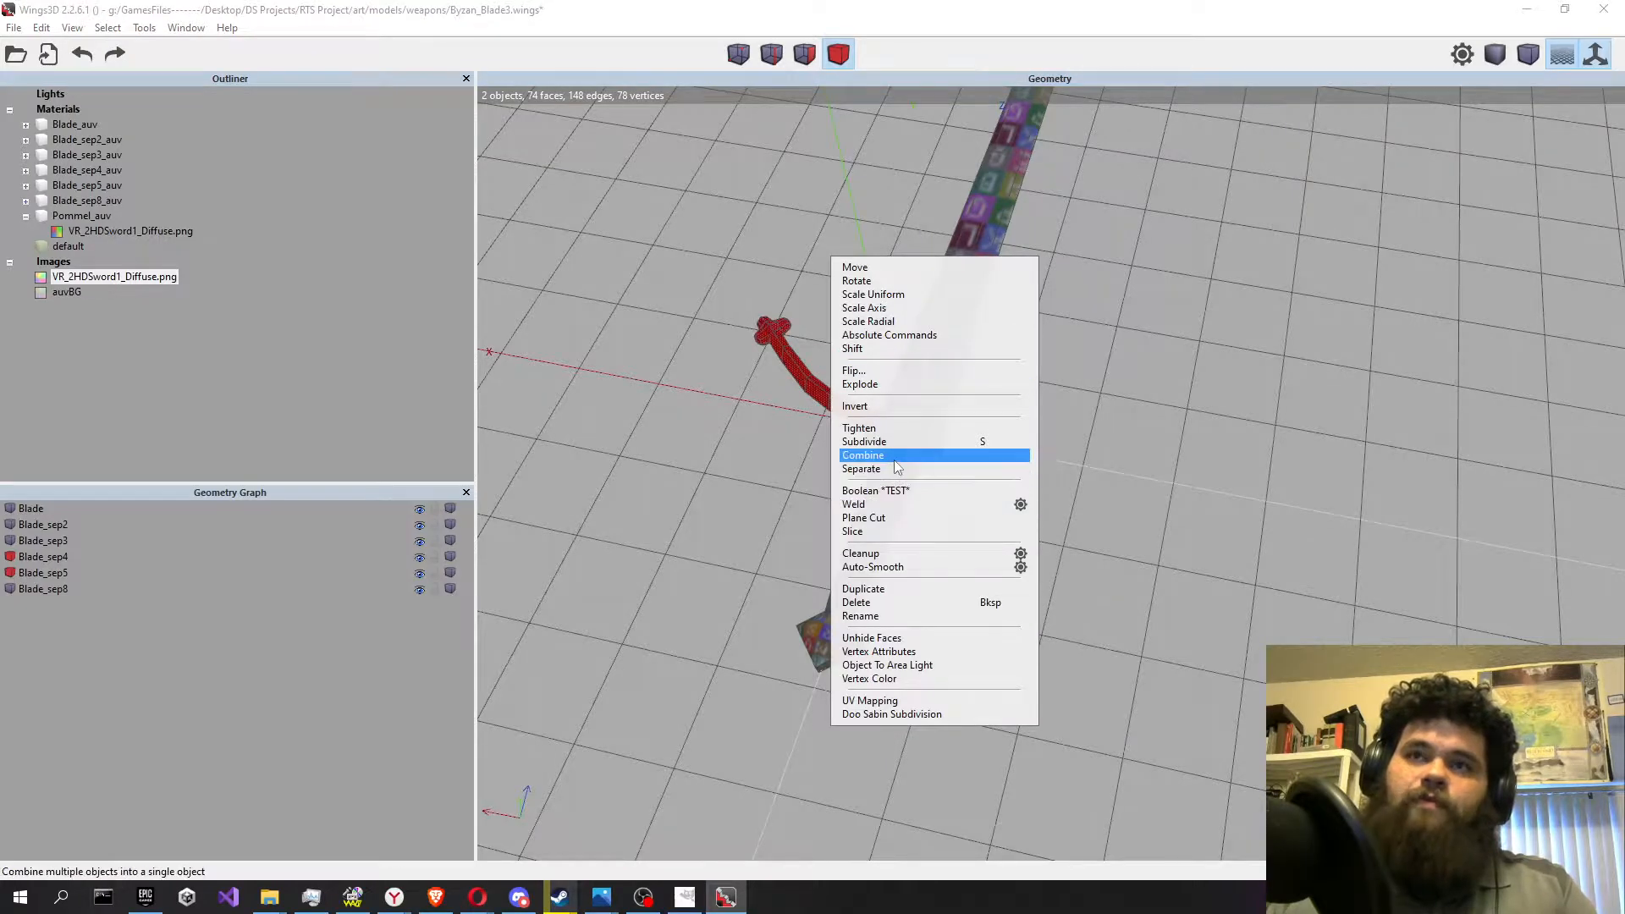
pyautogui.click(872, 455)
pyautogui.rightClick(736, 366)
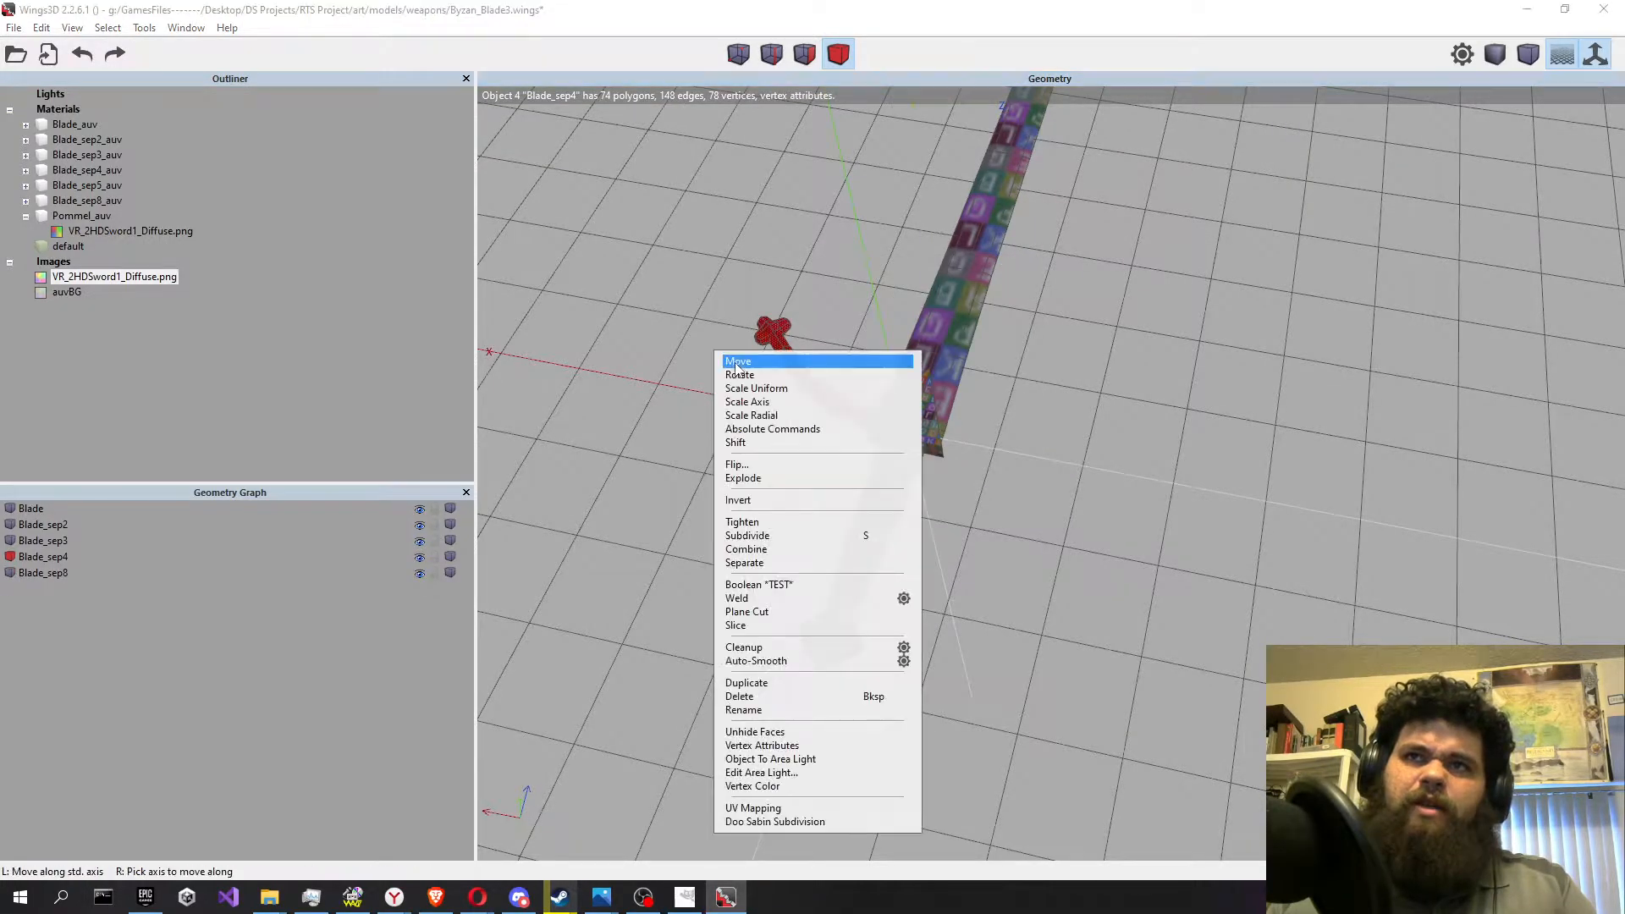
pyautogui.click(749, 682)
pyautogui.click(749, 680)
pyautogui.click(747, 680)
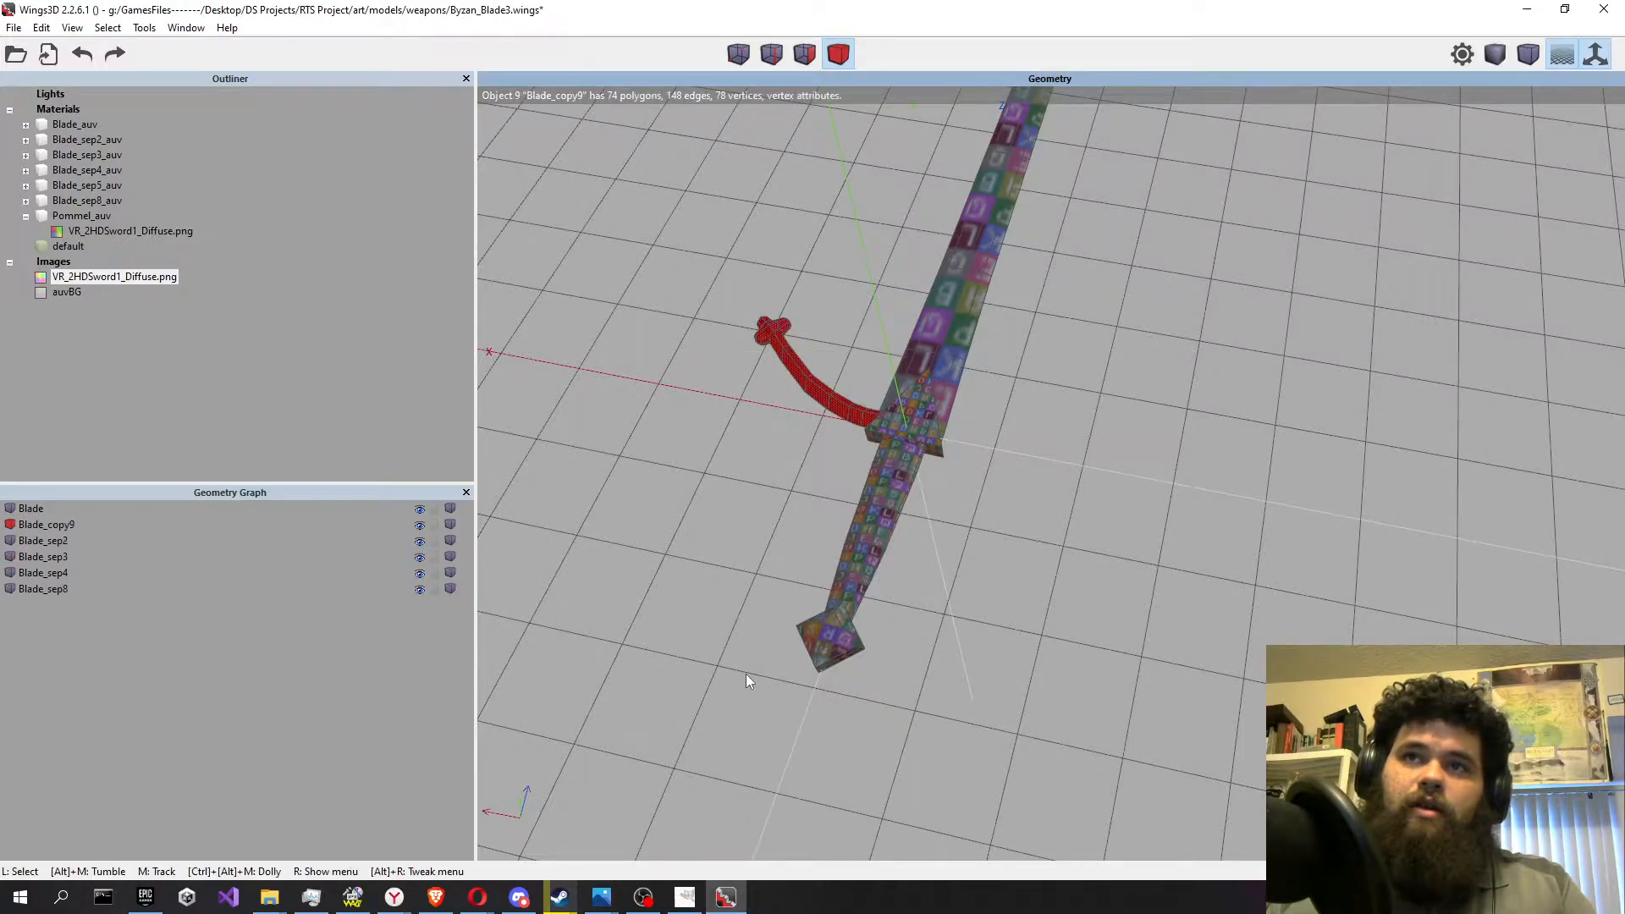
# Flip the copied guard arm along the X axis and move it about -25.8 along X to the crossguard's opposite side.
pyautogui.rightClick(701, 479)
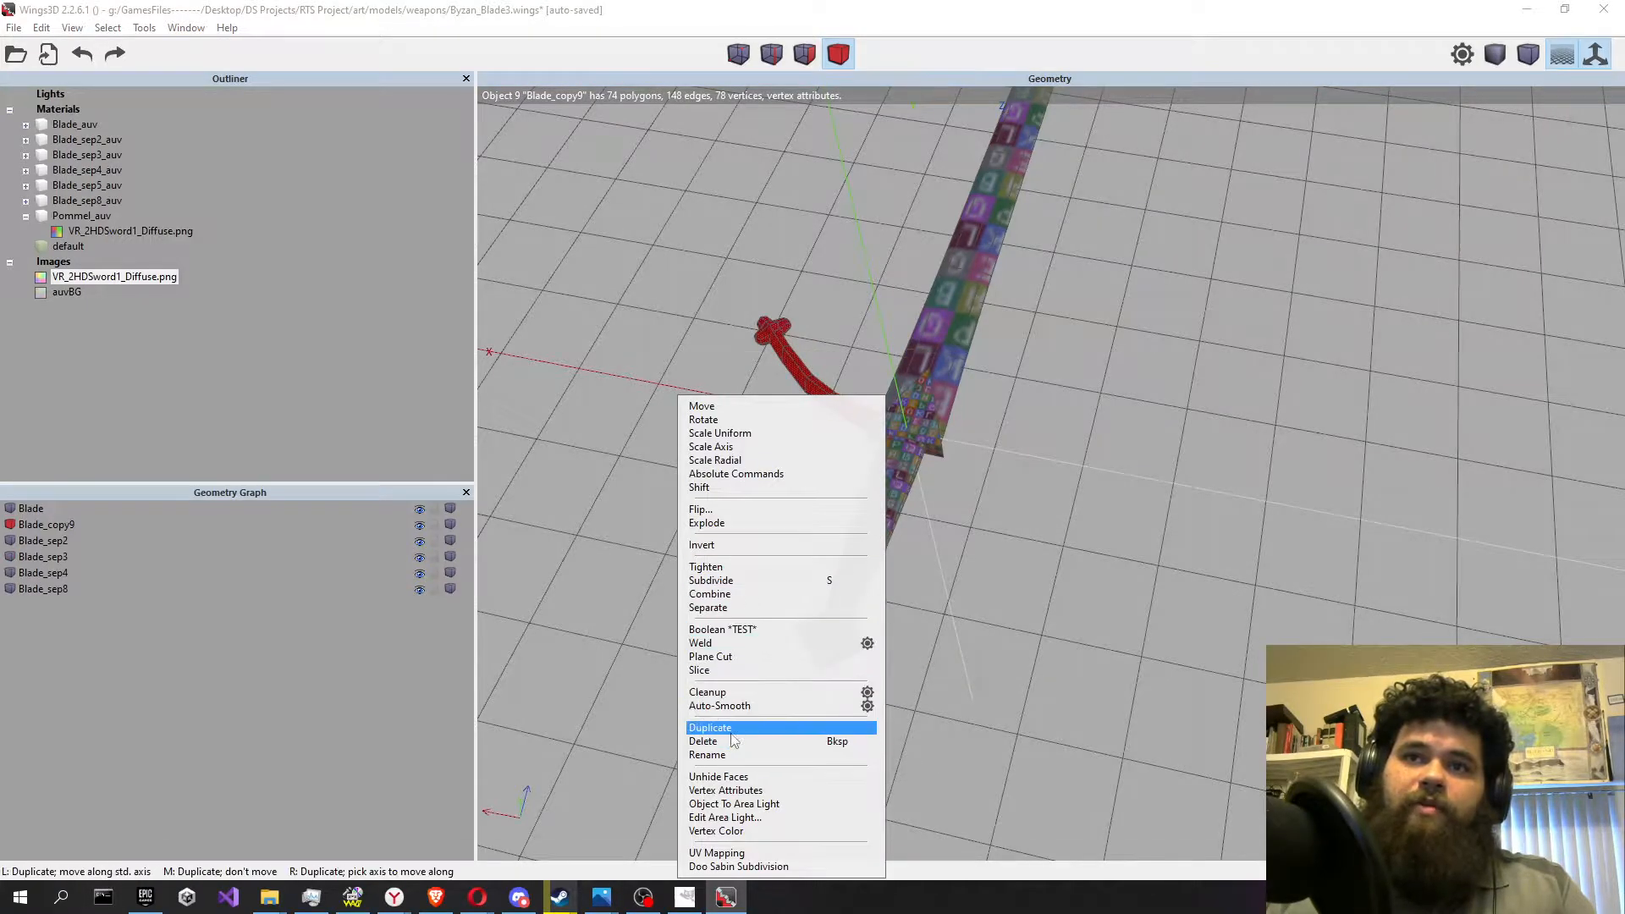
pyautogui.click(739, 512)
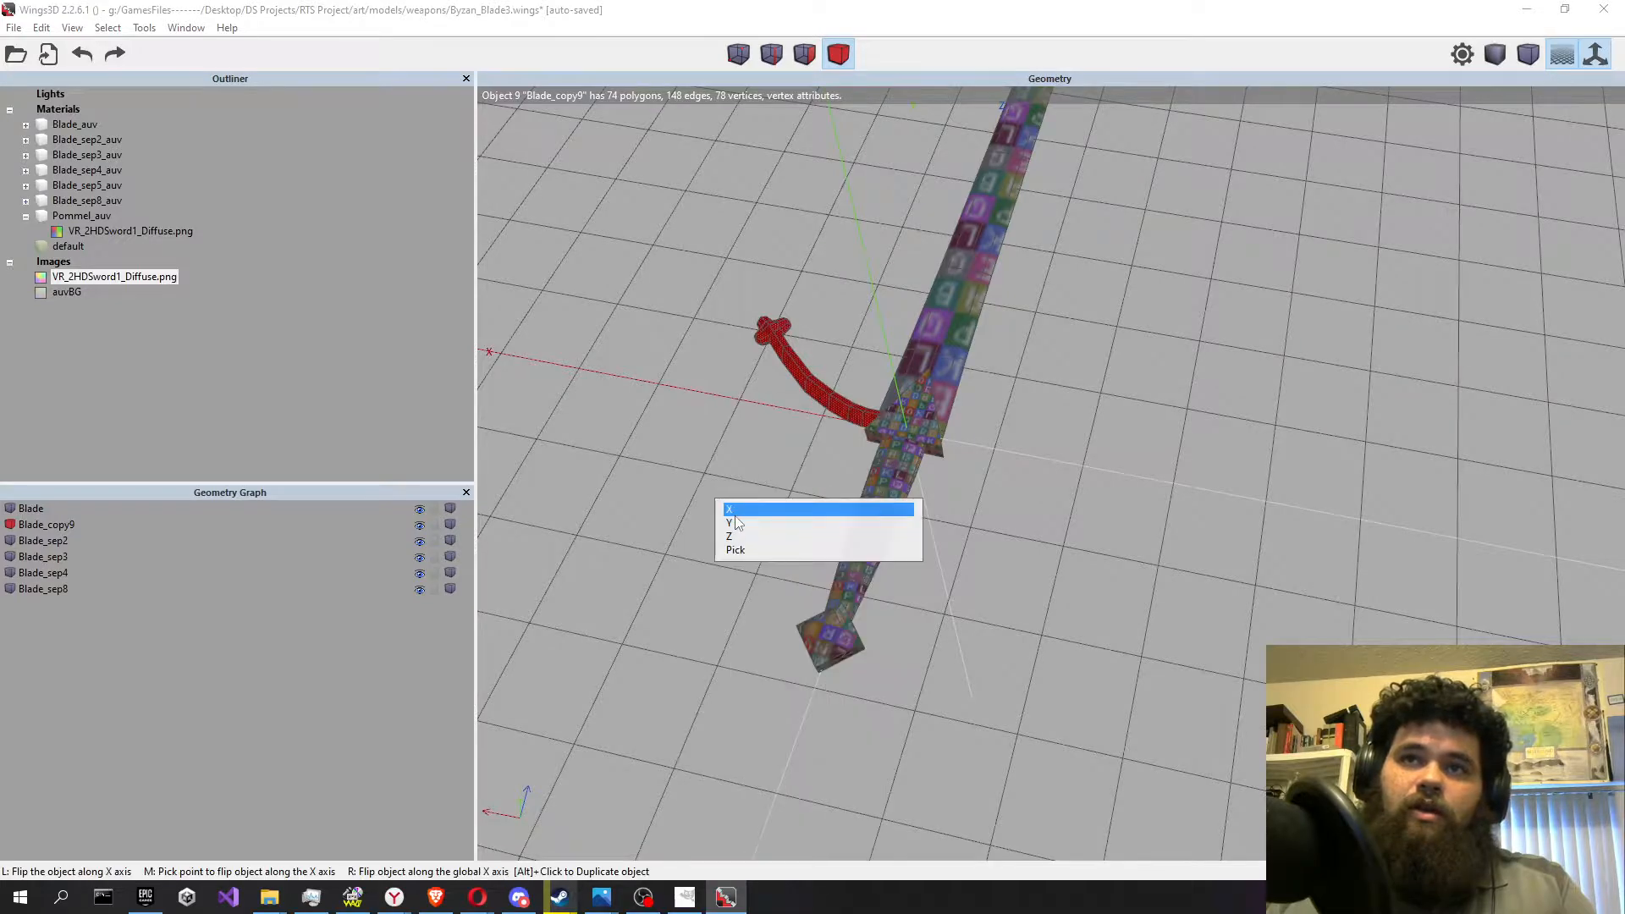
pyautogui.click(739, 515)
pyautogui.rightClick(683, 418)
pyautogui.click(690, 405)
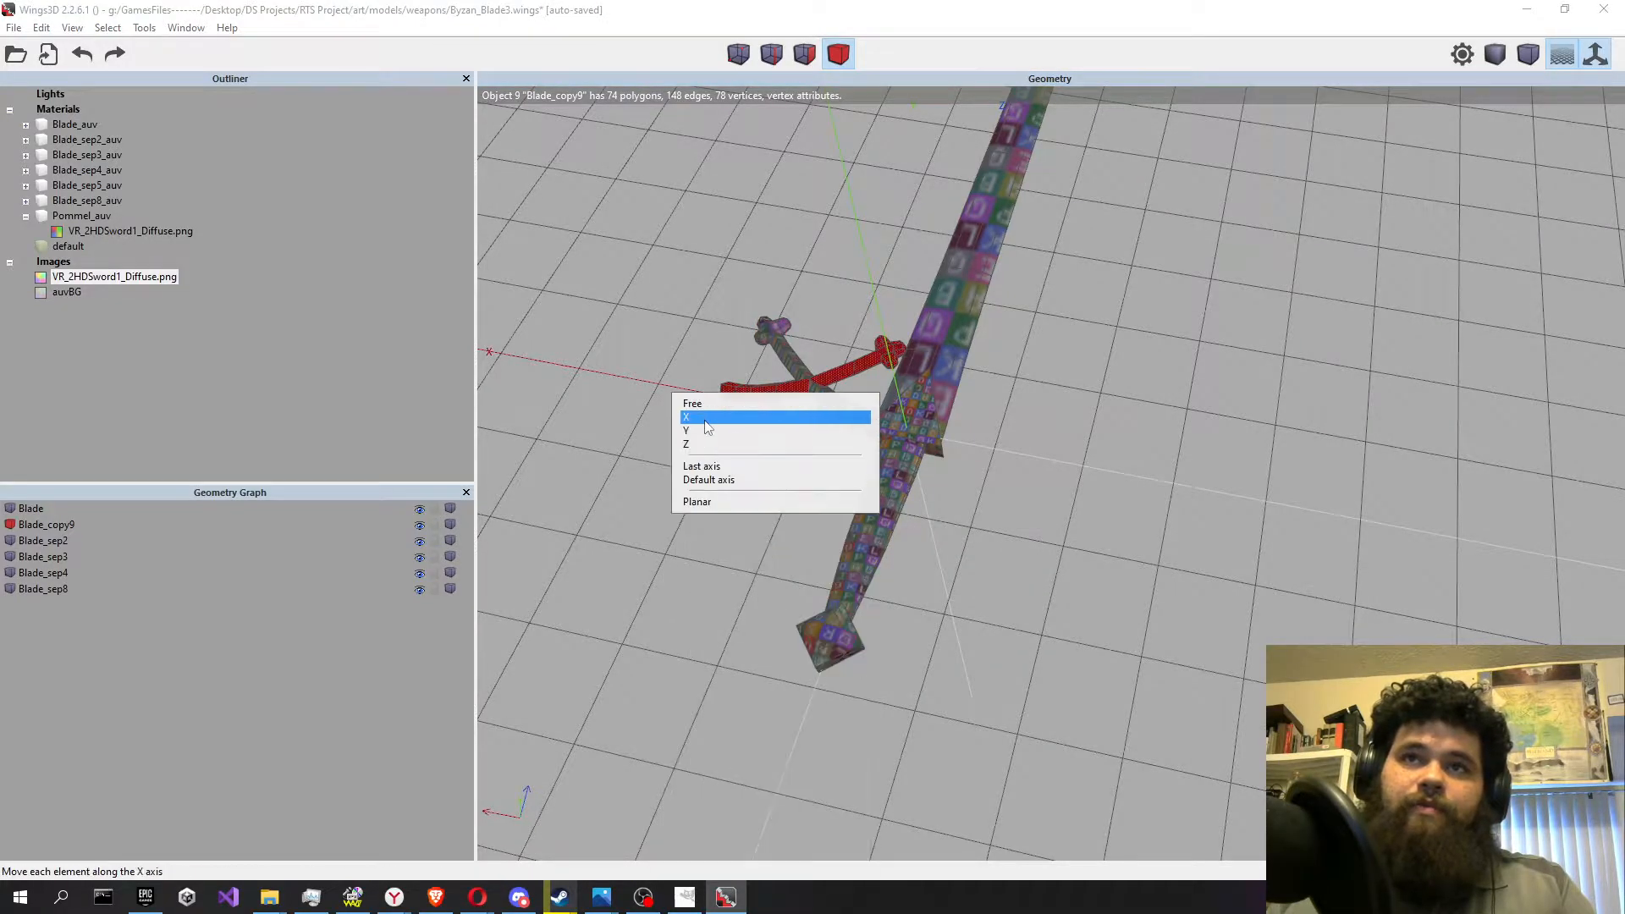
pyautogui.click(709, 418)
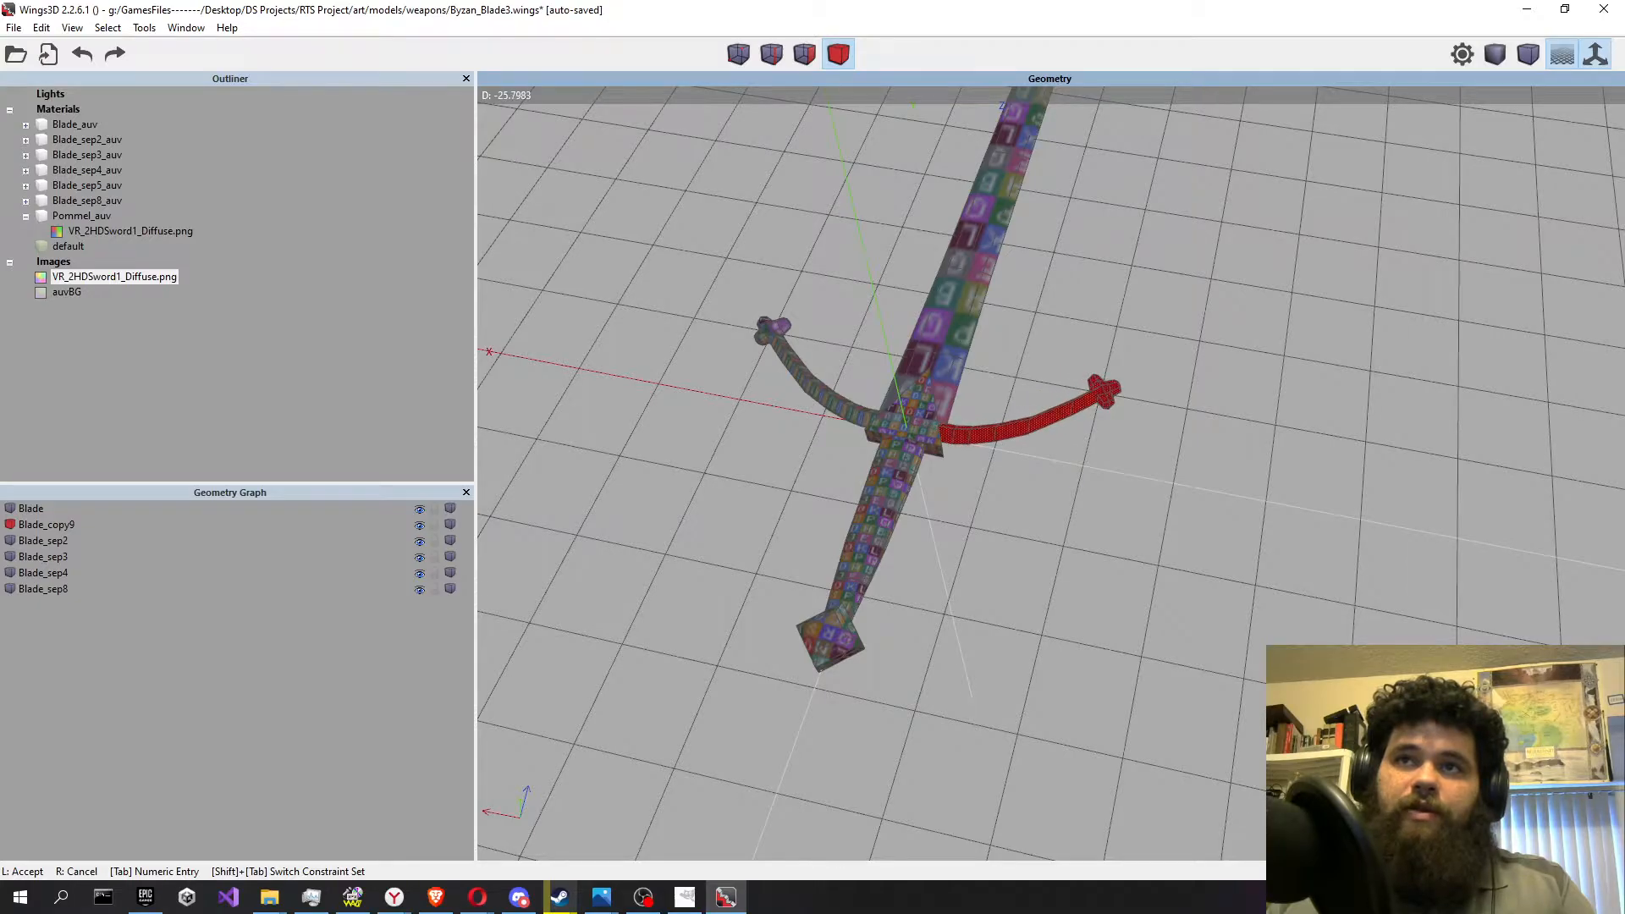
pyautogui.click(706, 415)
# Examine the mirrored guard arm's alignment with the crossguard from several angles and deselect the arm.
pyautogui.moveTo(1012, 331)
pyautogui.keyDown('alt'); pyautogui.mouseDown(button='middle')
pyautogui.moveTo(982, 355)
pyautogui.moveTo(1000, 352)
pyautogui.mouseUp(button='middle'); pyautogui.keyUp('alt')
pyautogui.scroll(4, 1014, 329)
pyautogui.keyDown('alt'); pyautogui.moveTo(973, 408); pyautogui.dragTo(1142, 487, button='middle'); pyautogui.keyUp('alt')
pyautogui.scroll(-8, 972, 444)
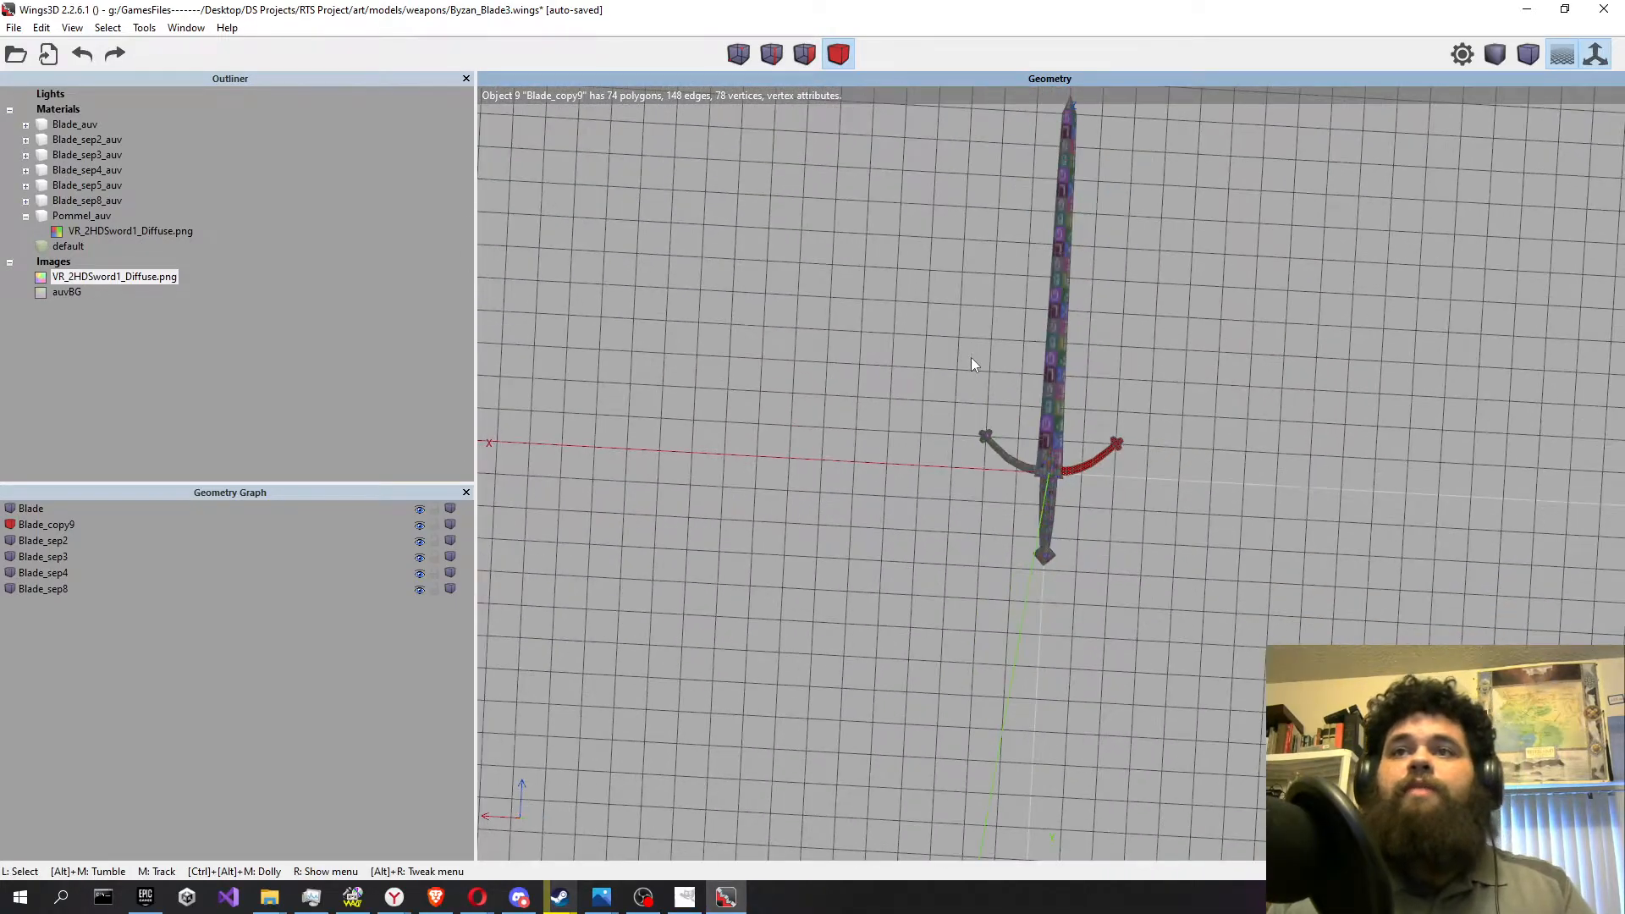
pyautogui.keyDown('alt'); pyautogui.moveTo(971, 364); pyautogui.dragTo(970, 351, button='middle'); pyautogui.keyUp('alt')
pyautogui.scroll(4, 970, 351)
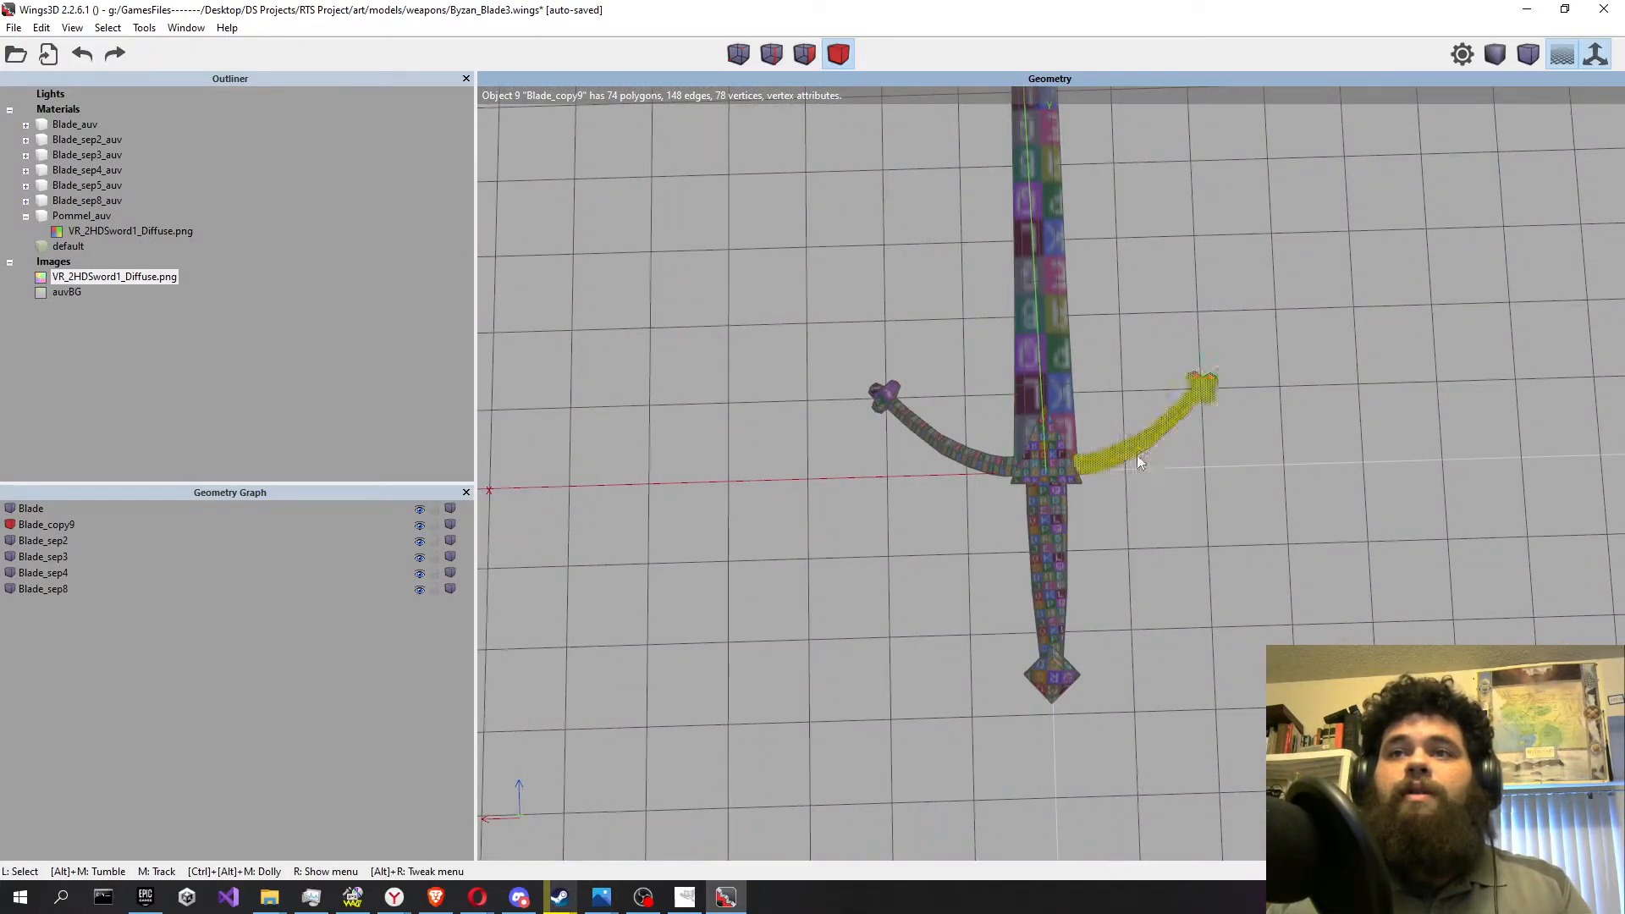
pyautogui.click(1136, 454)
# Select all the sword's parts and combine them into a single body.
pyautogui.keyDown('alt'); pyautogui.moveTo(958, 409); pyautogui.dragTo(1141, 332, button='middle'); pyautogui.keyUp('alt')
pyautogui.scroll(-4, 1144, 336)
pyautogui.moveTo(823, 287); pyautogui.dragTo(1338, 703)
pyautogui.scroll(3, 1064, 496)
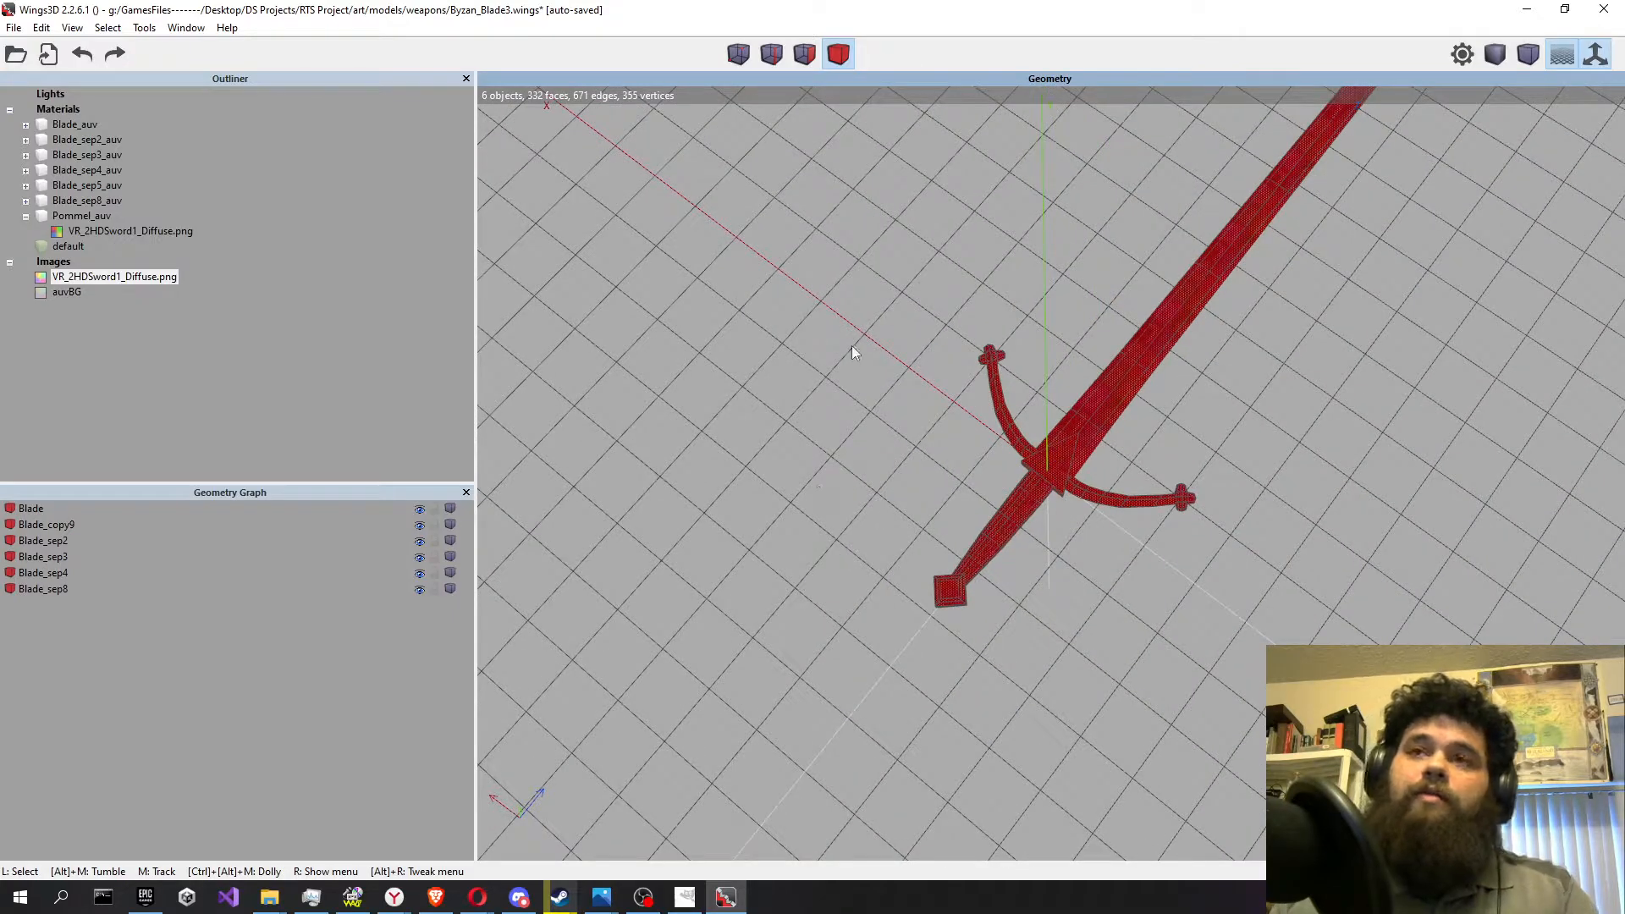
pyautogui.rightClick(864, 264)
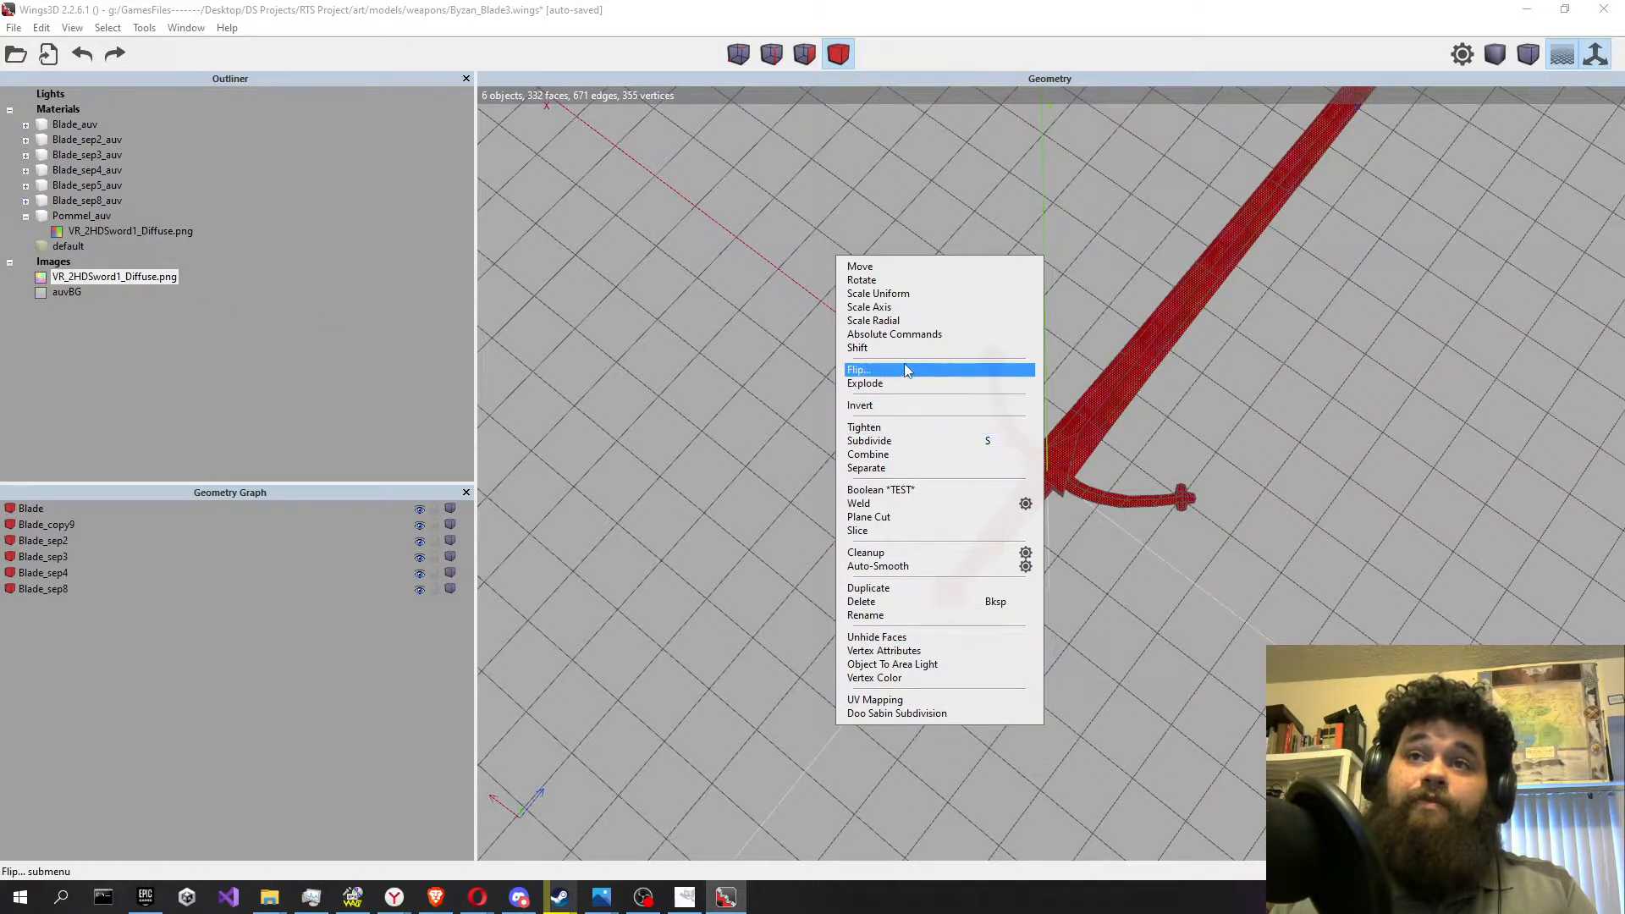
pyautogui.click(887, 457)
pyautogui.scroll(-1, 846, 381)
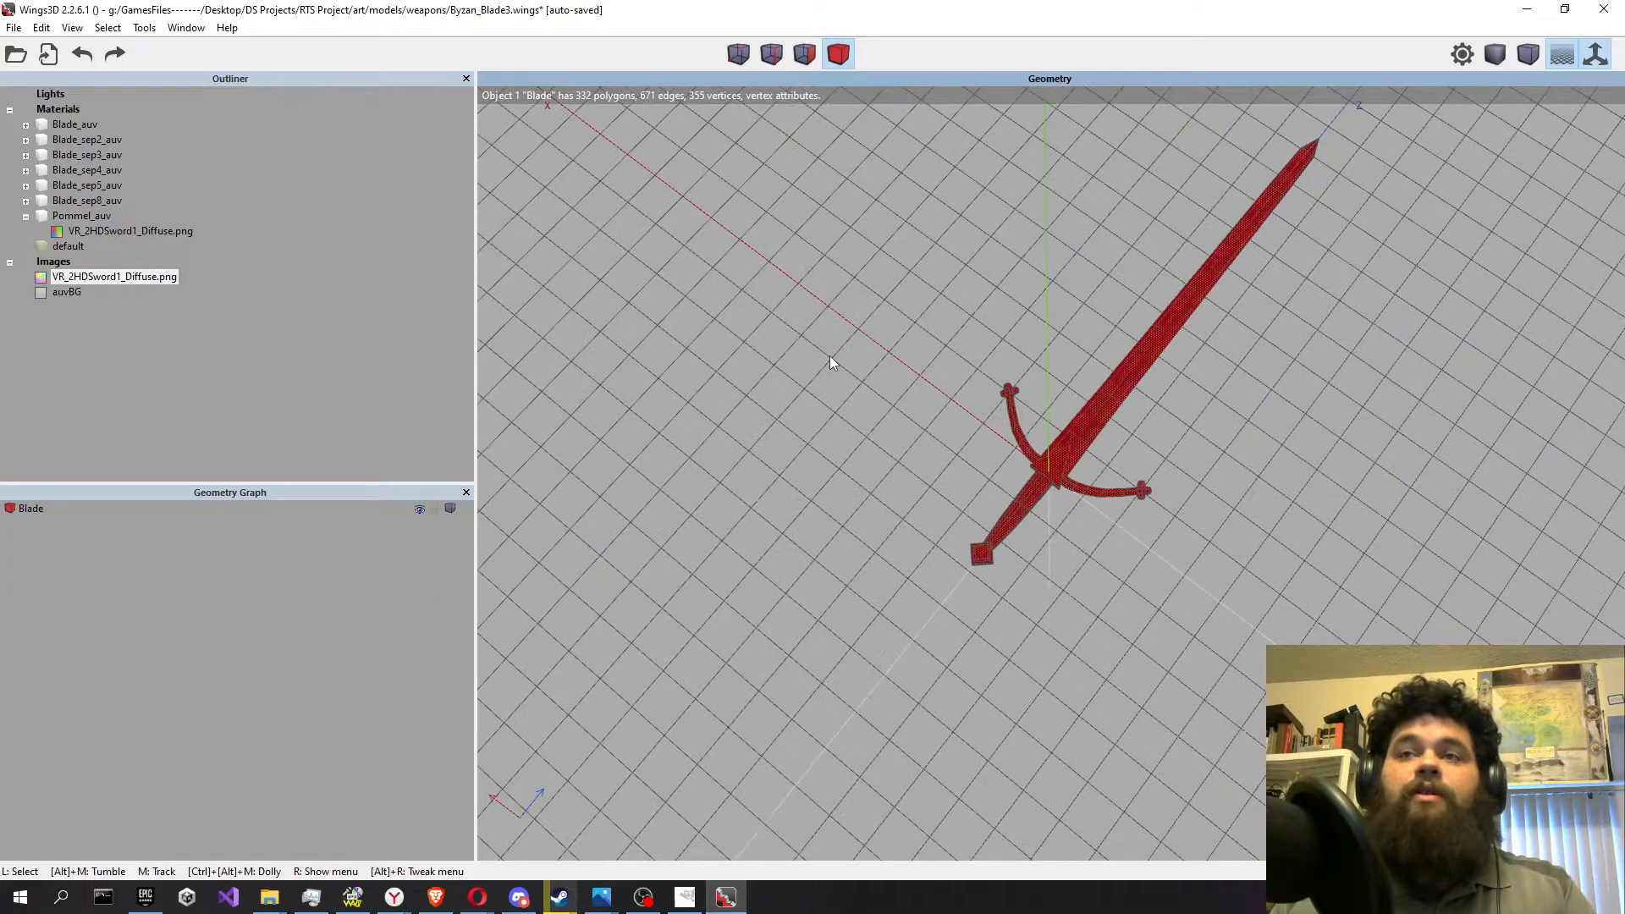
# Start UV mapping on the combined sword to show all its charts on one texture.
pyautogui.rightClick(1109, 330)
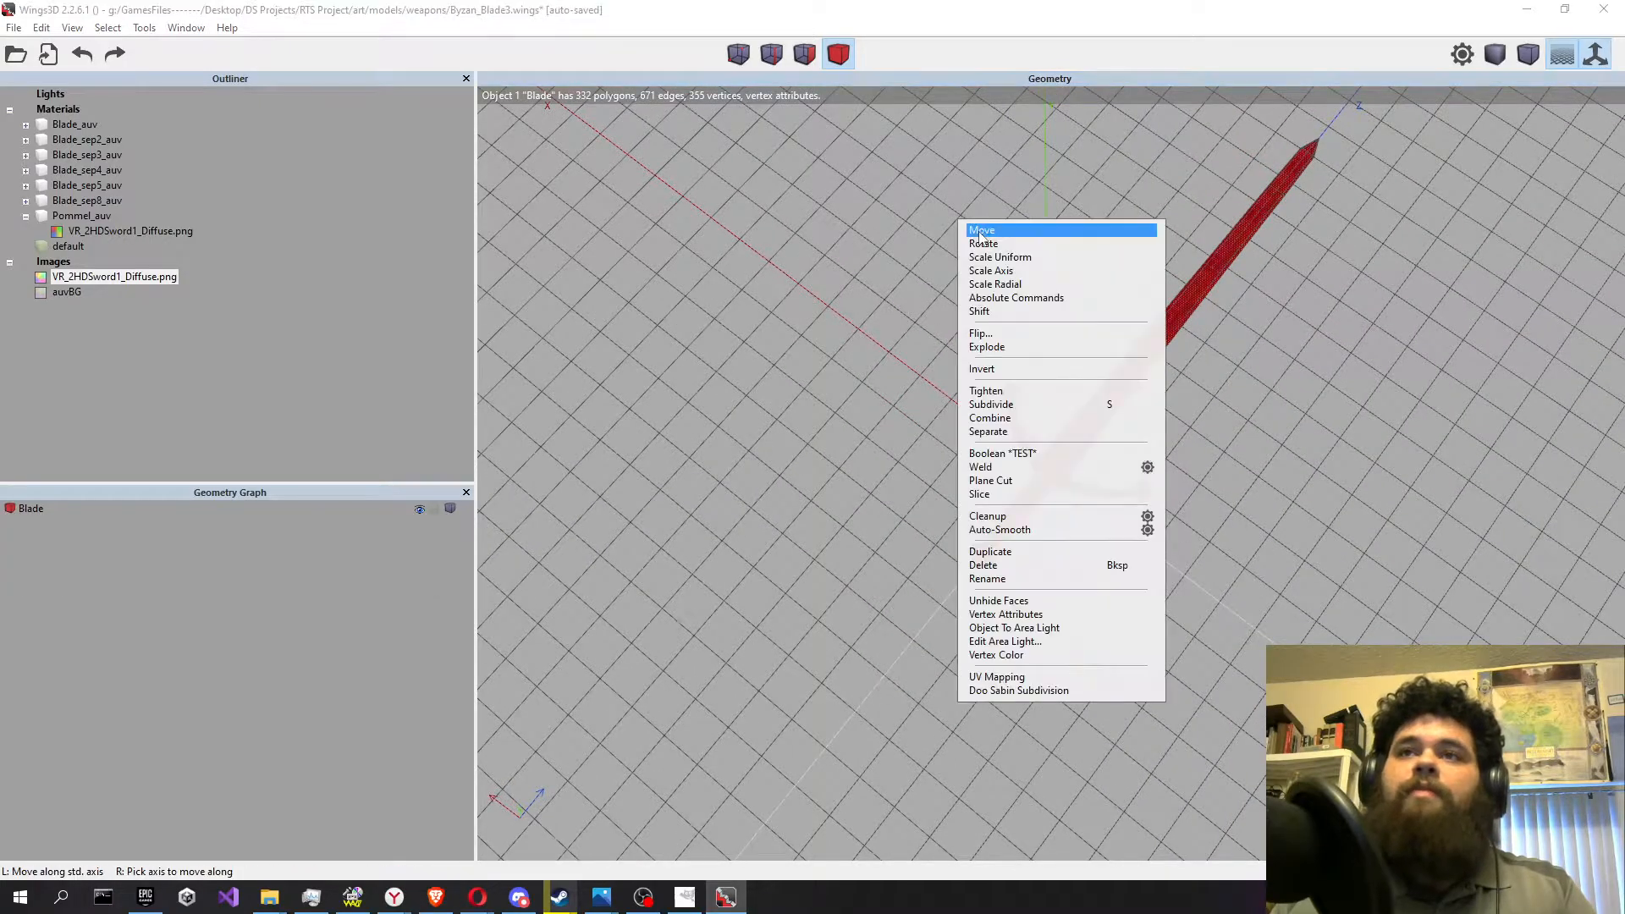
pyautogui.click(999, 678)
pyautogui.click(998, 671)
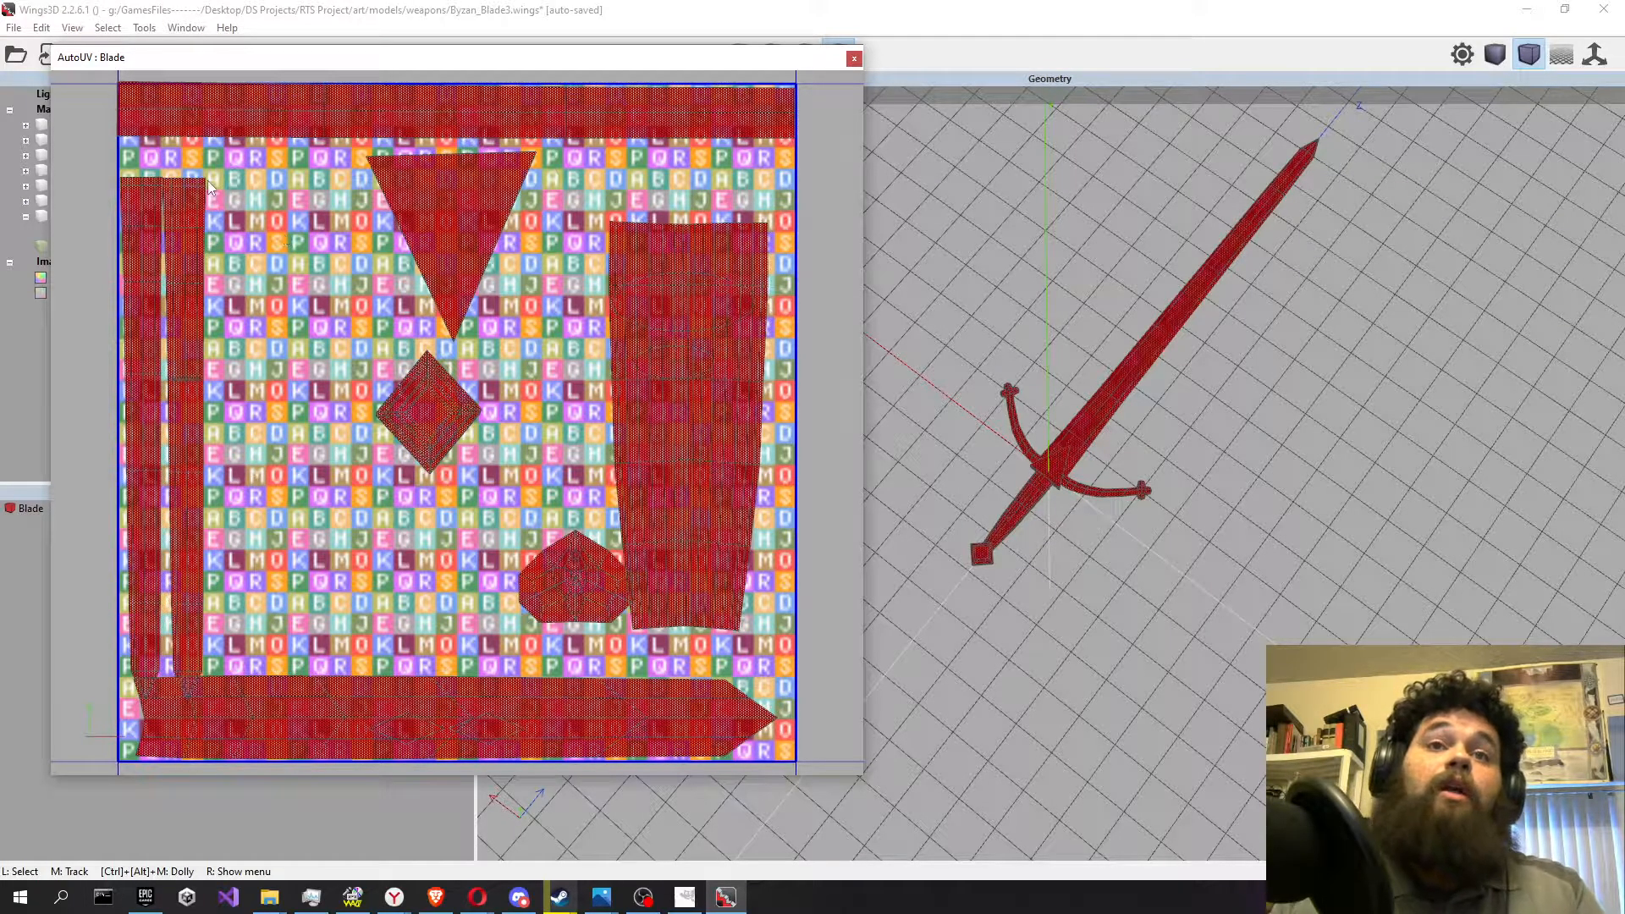
# Select only the blade's two long charts, move them up about 0.03 on the texture and deselect them.
pyautogui.keyDown('ctrl'); pyautogui.moveTo(83, 107); pyautogui.dragTo(929, 838); pyautogui.keyUp('ctrl')
pyautogui.moveTo(111, 303); pyautogui.dragTo(225, 380)
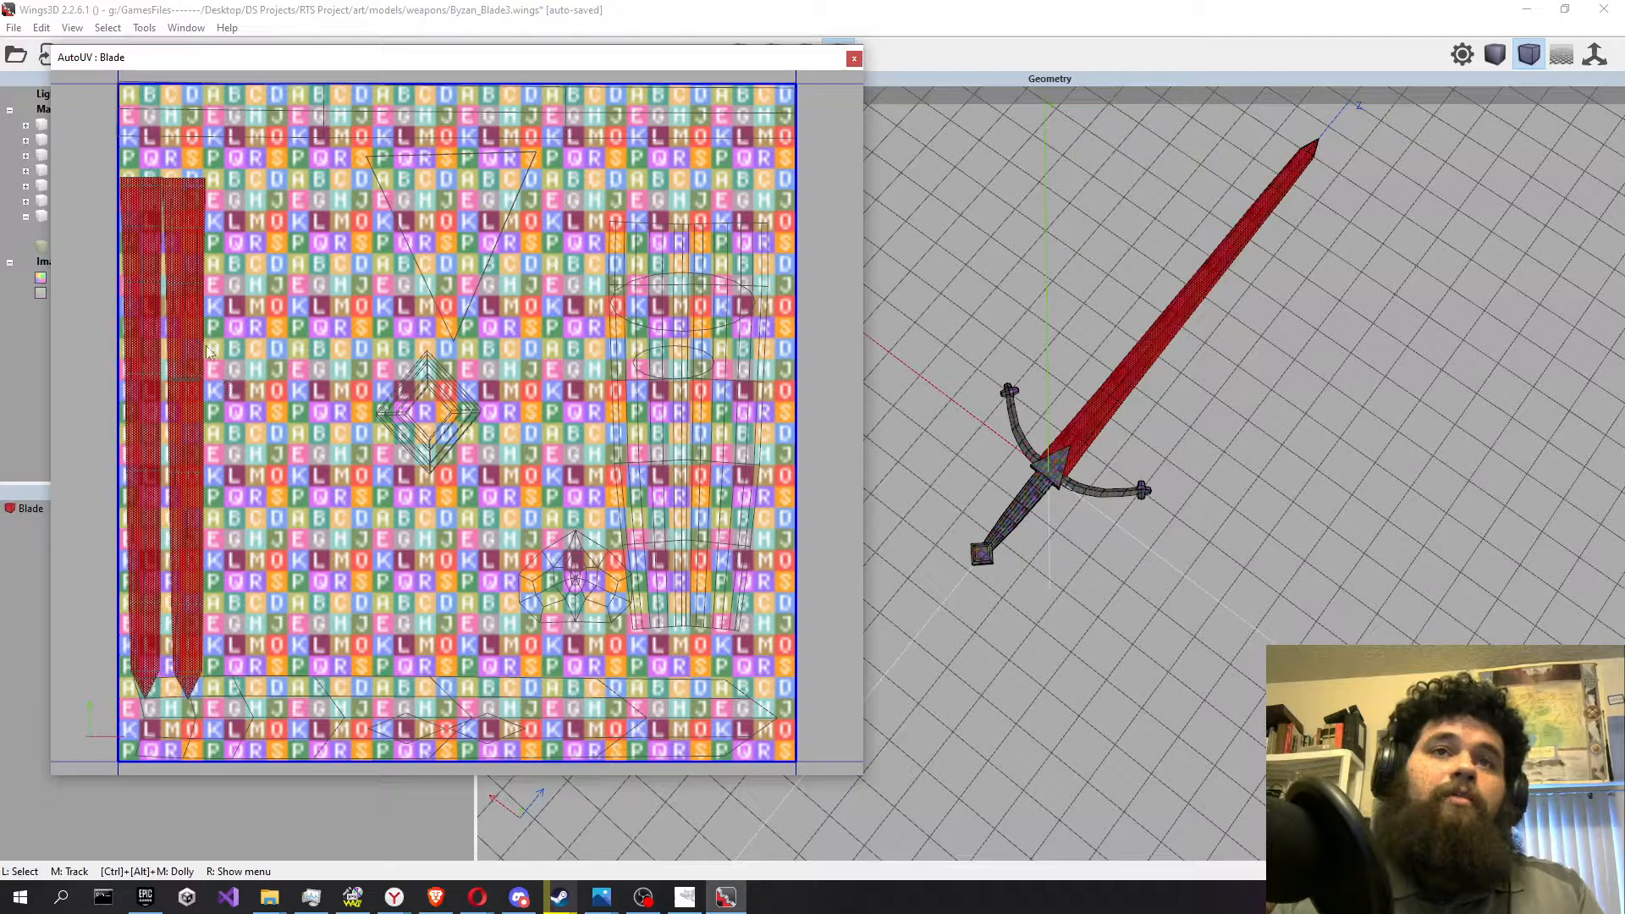
pyautogui.press('m')
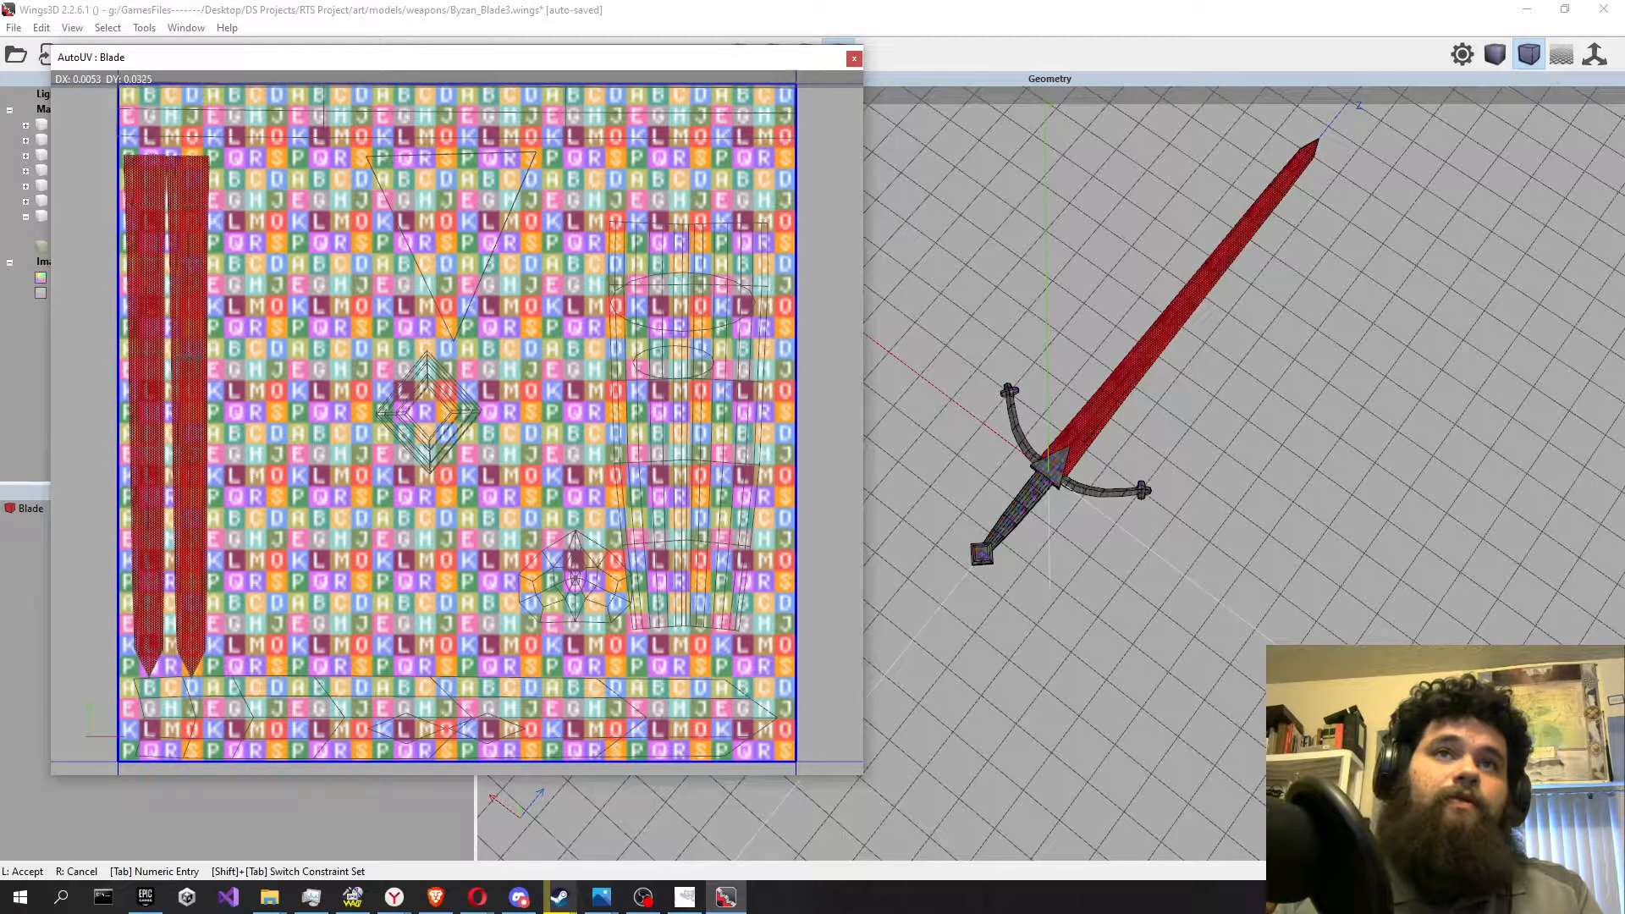
pyautogui.click(200, 340)
pyautogui.keyDown('ctrl'); pyautogui.moveTo(105, 231); pyautogui.dragTo(323, 439); pyautogui.keyUp('ctrl')
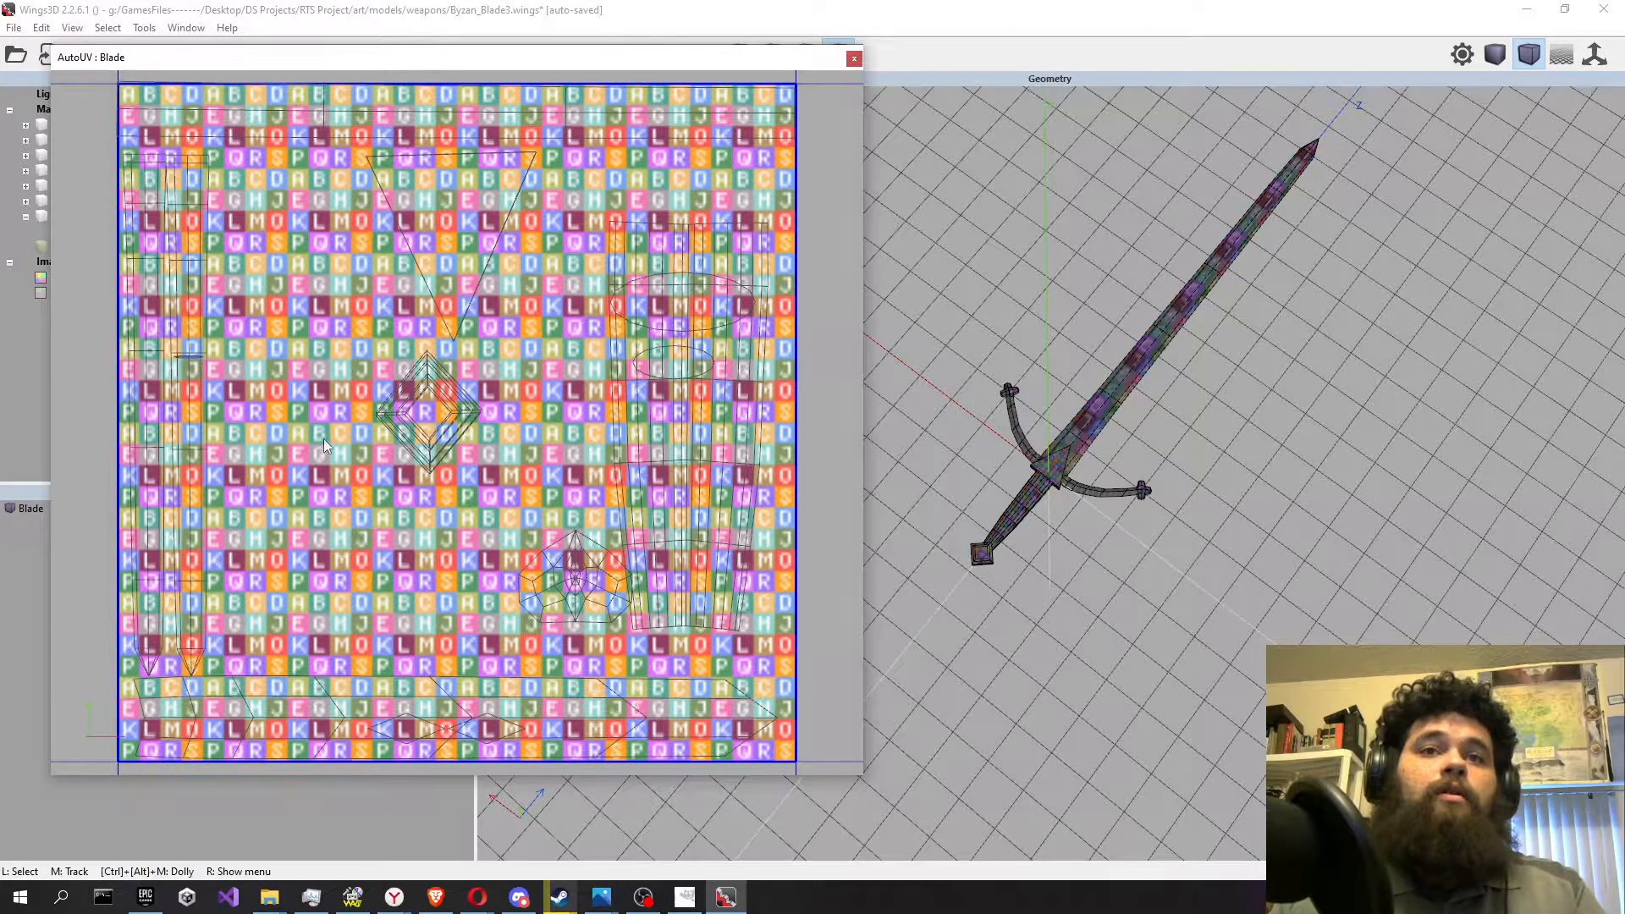
# Move the guard arm tips' rounded chart sideways into the empty area, clear of the neighbouring large tapered chart.
pyautogui.press('m')
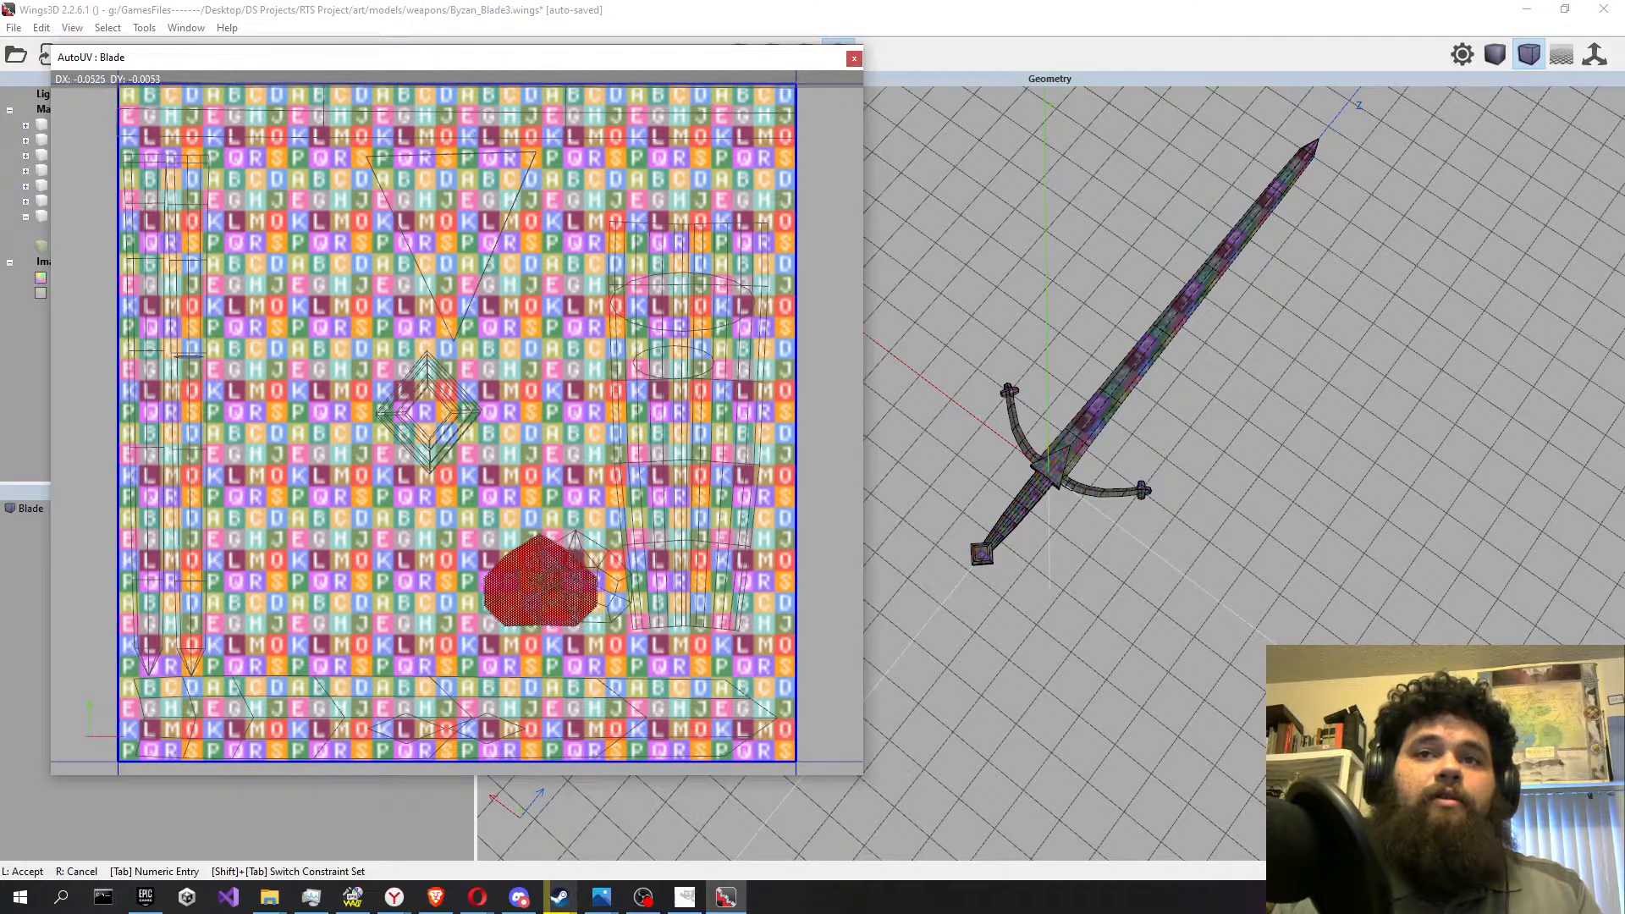
pyautogui.click(563, 582)
pyautogui.click(563, 583)
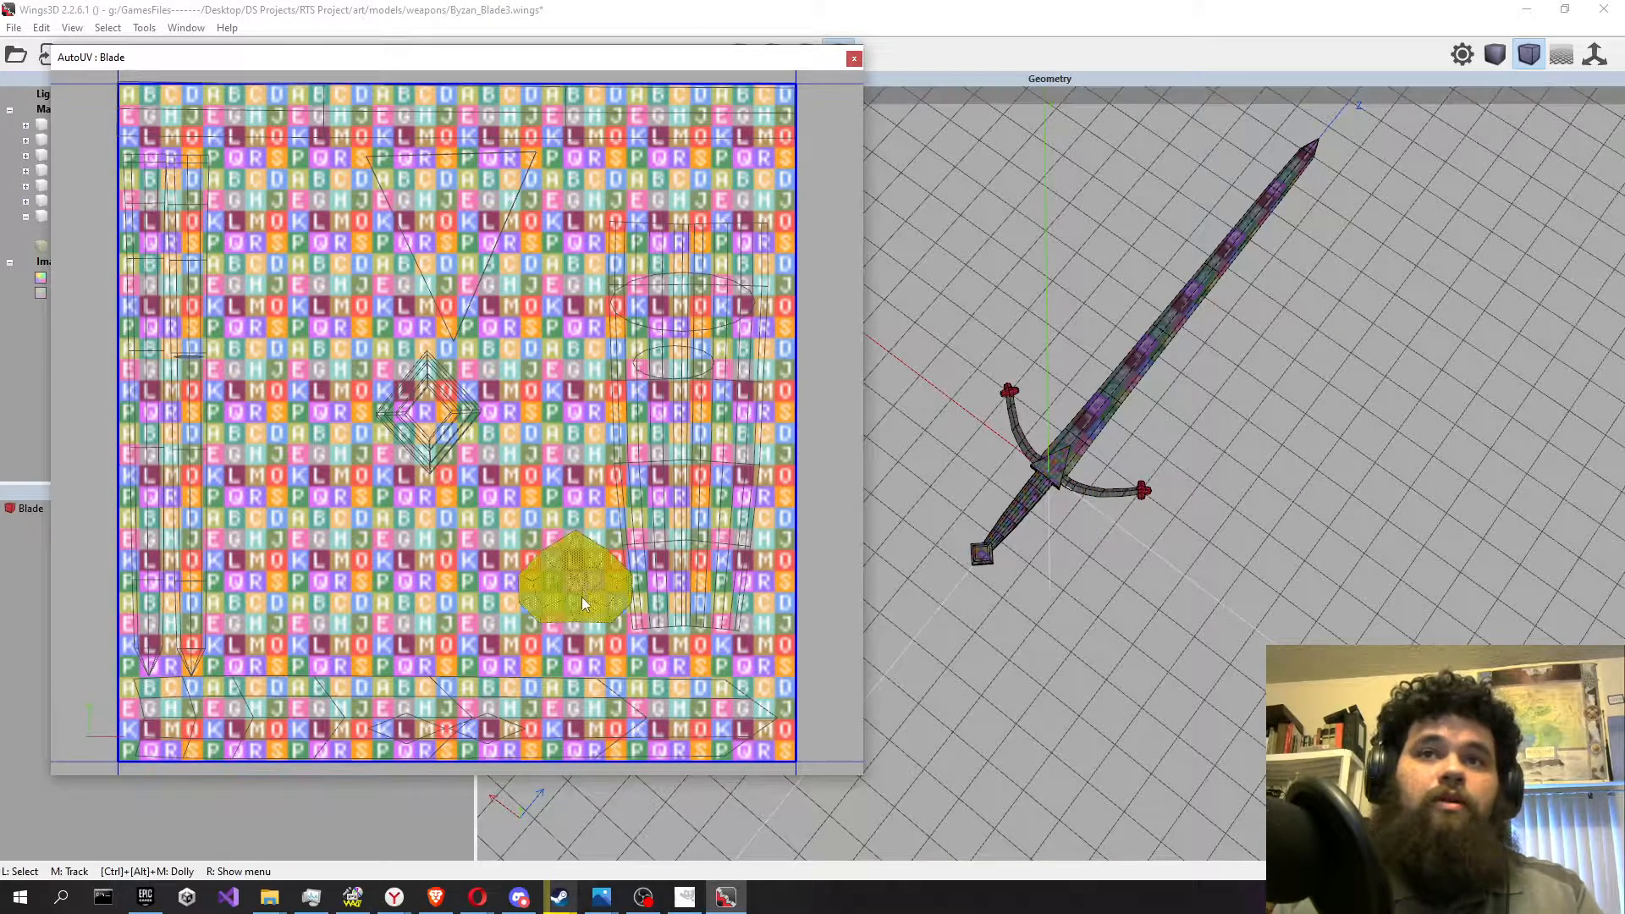
pyautogui.press('m')
pyautogui.click(564, 425)
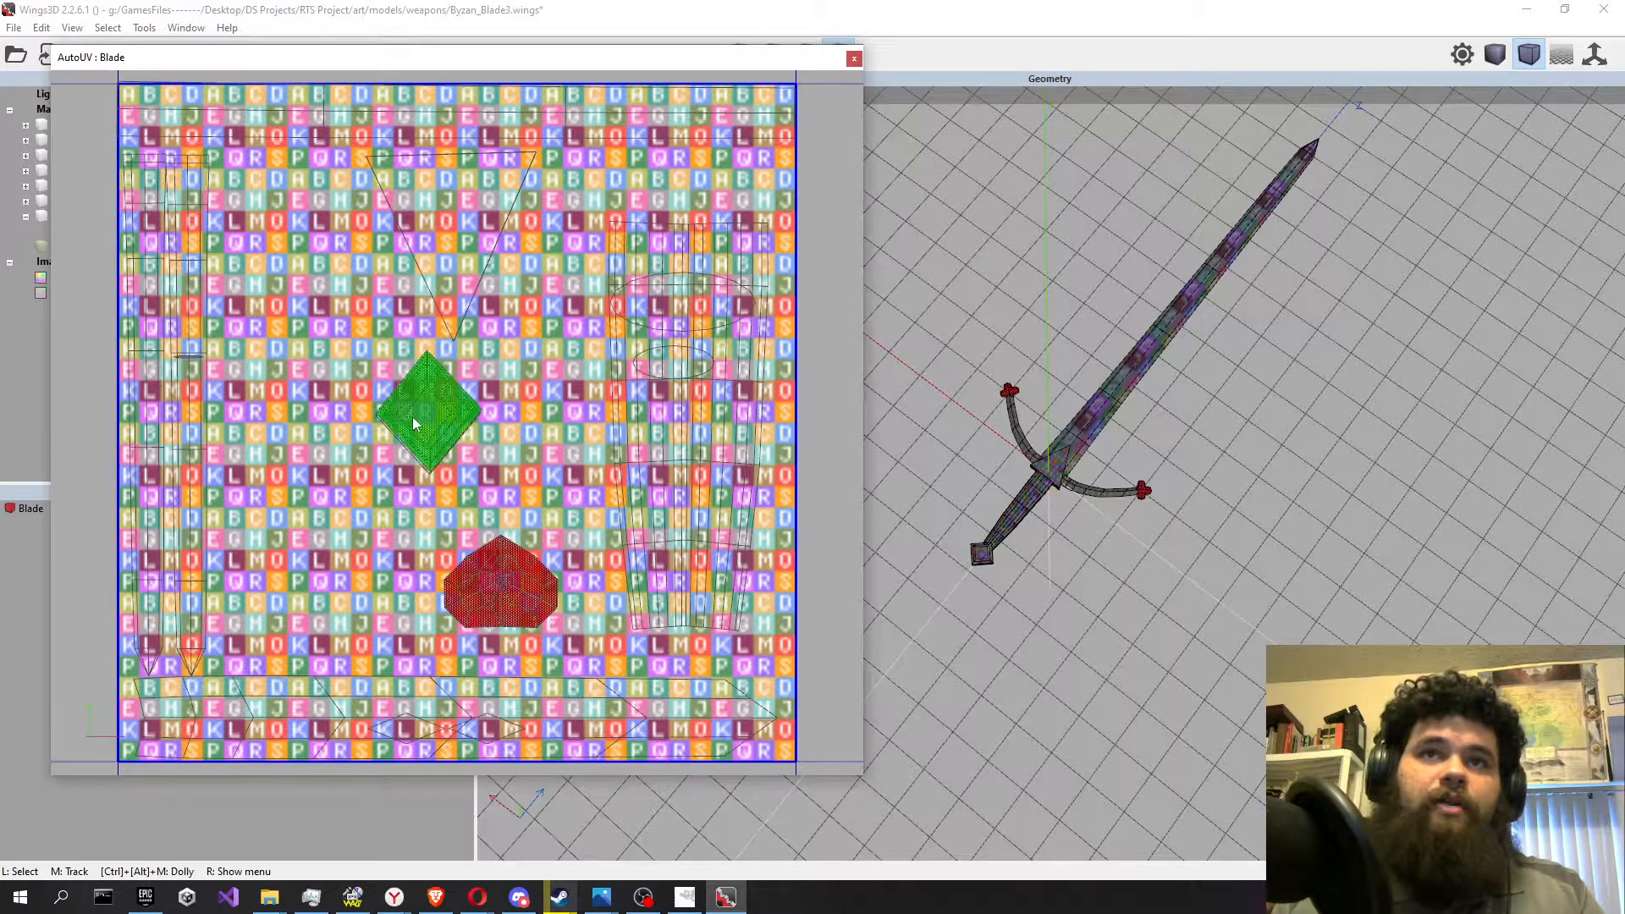
# Create a 2048x2048 texture from the selected guard-tip chart with a plain colour background and all edges drawn 1.0 wide.
pyautogui.scroll(-2, 368, 362)
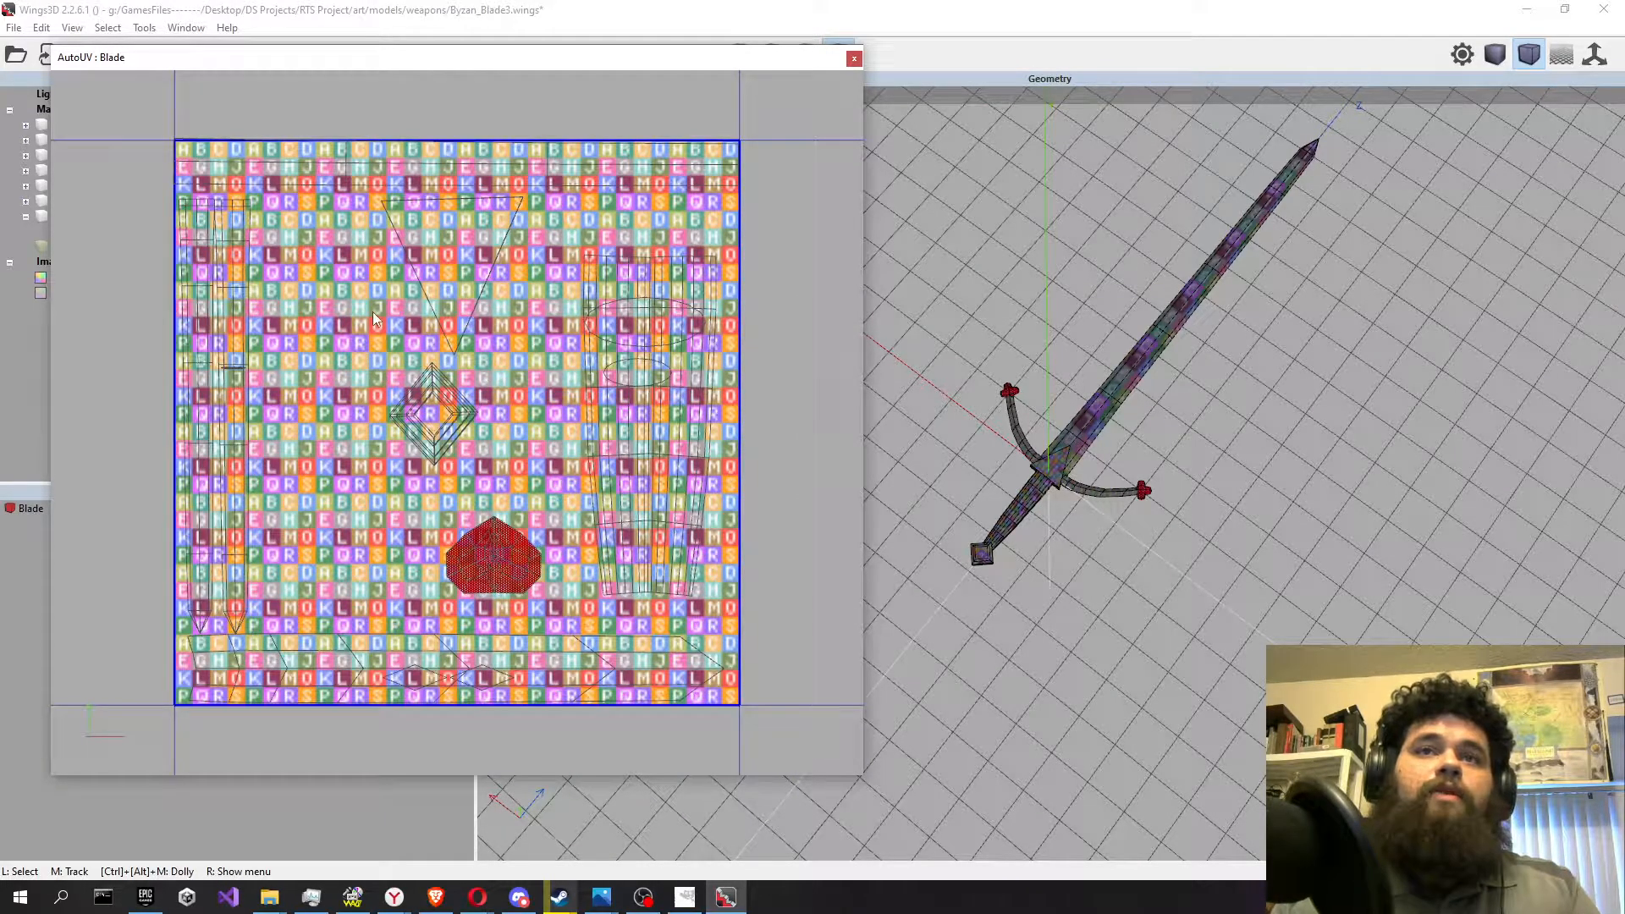
pyautogui.rightClick(342, 237)
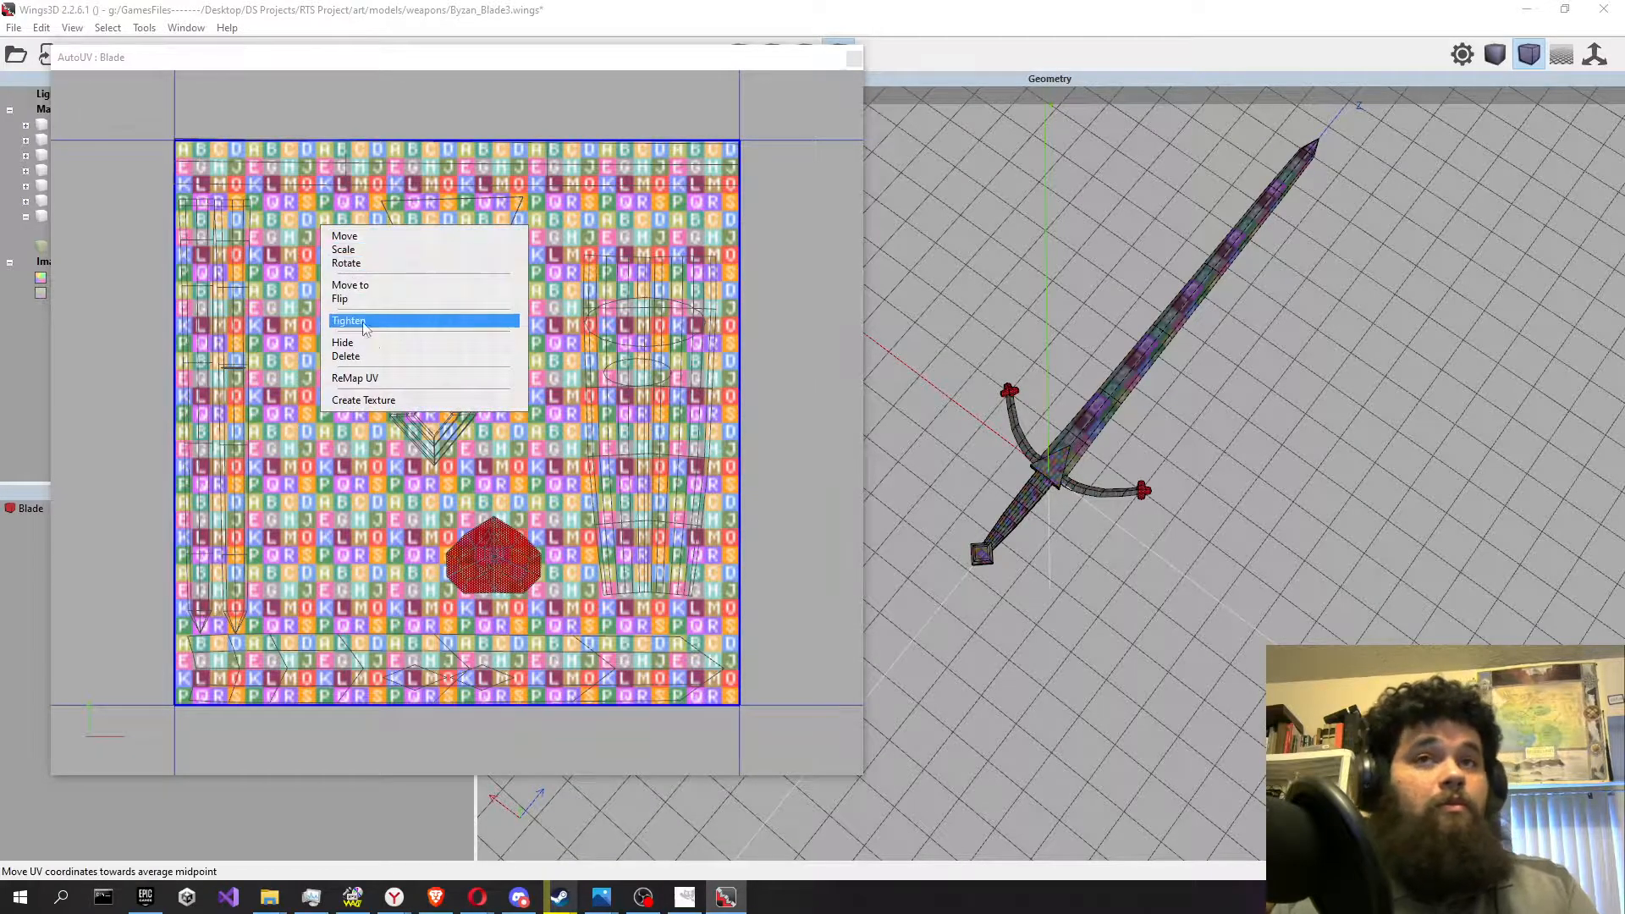
pyautogui.click(364, 400)
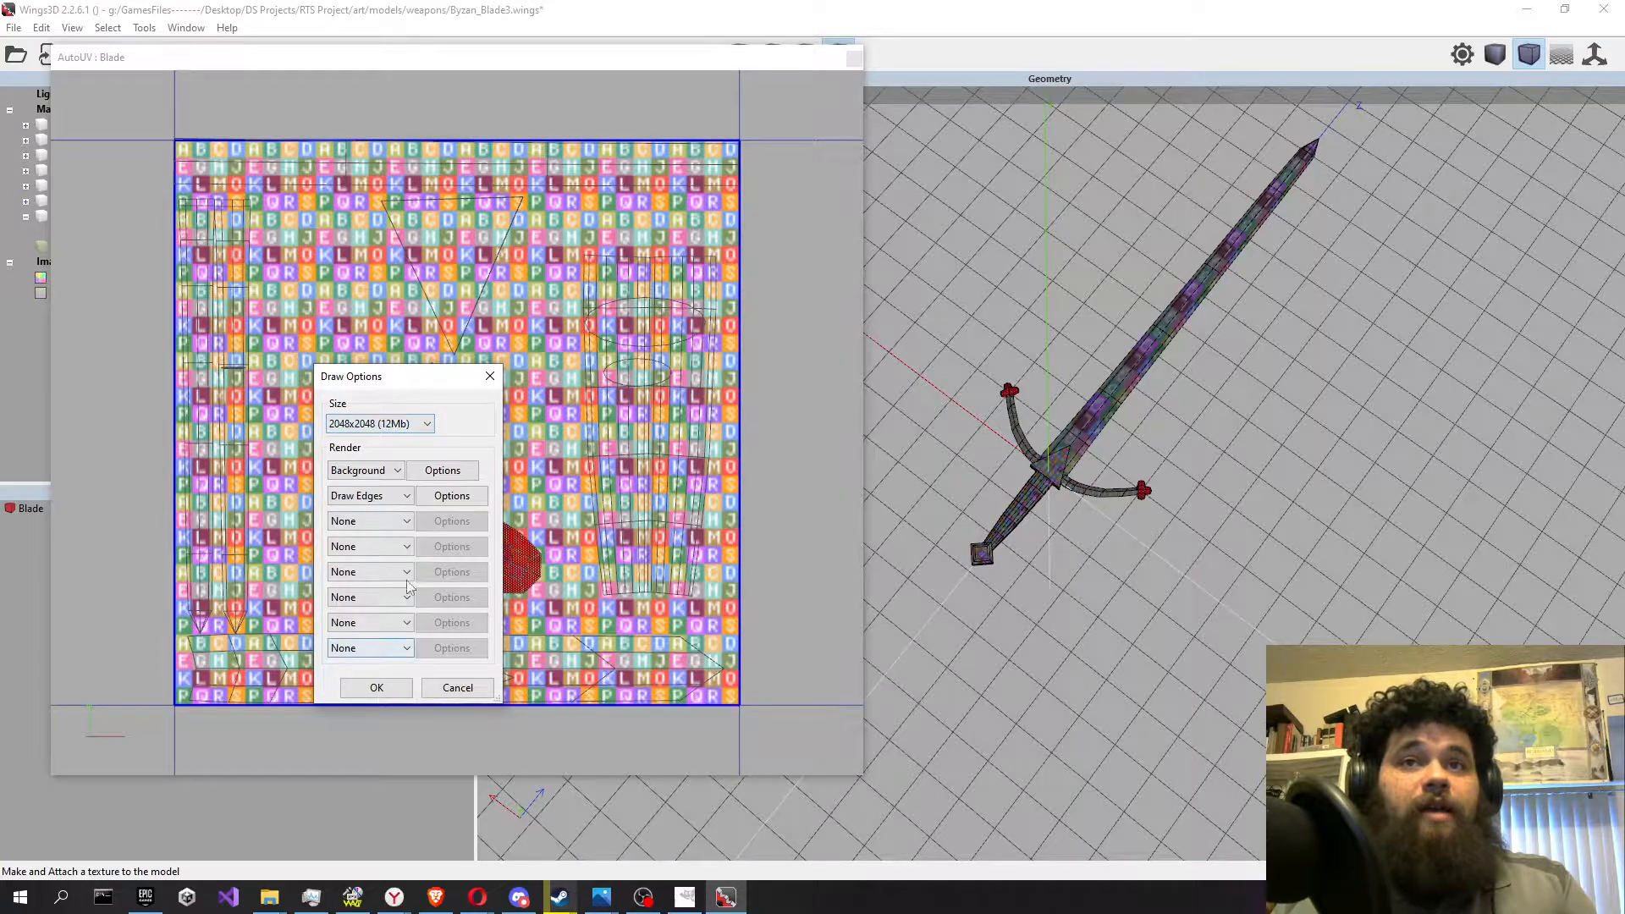
pyautogui.click(448, 471)
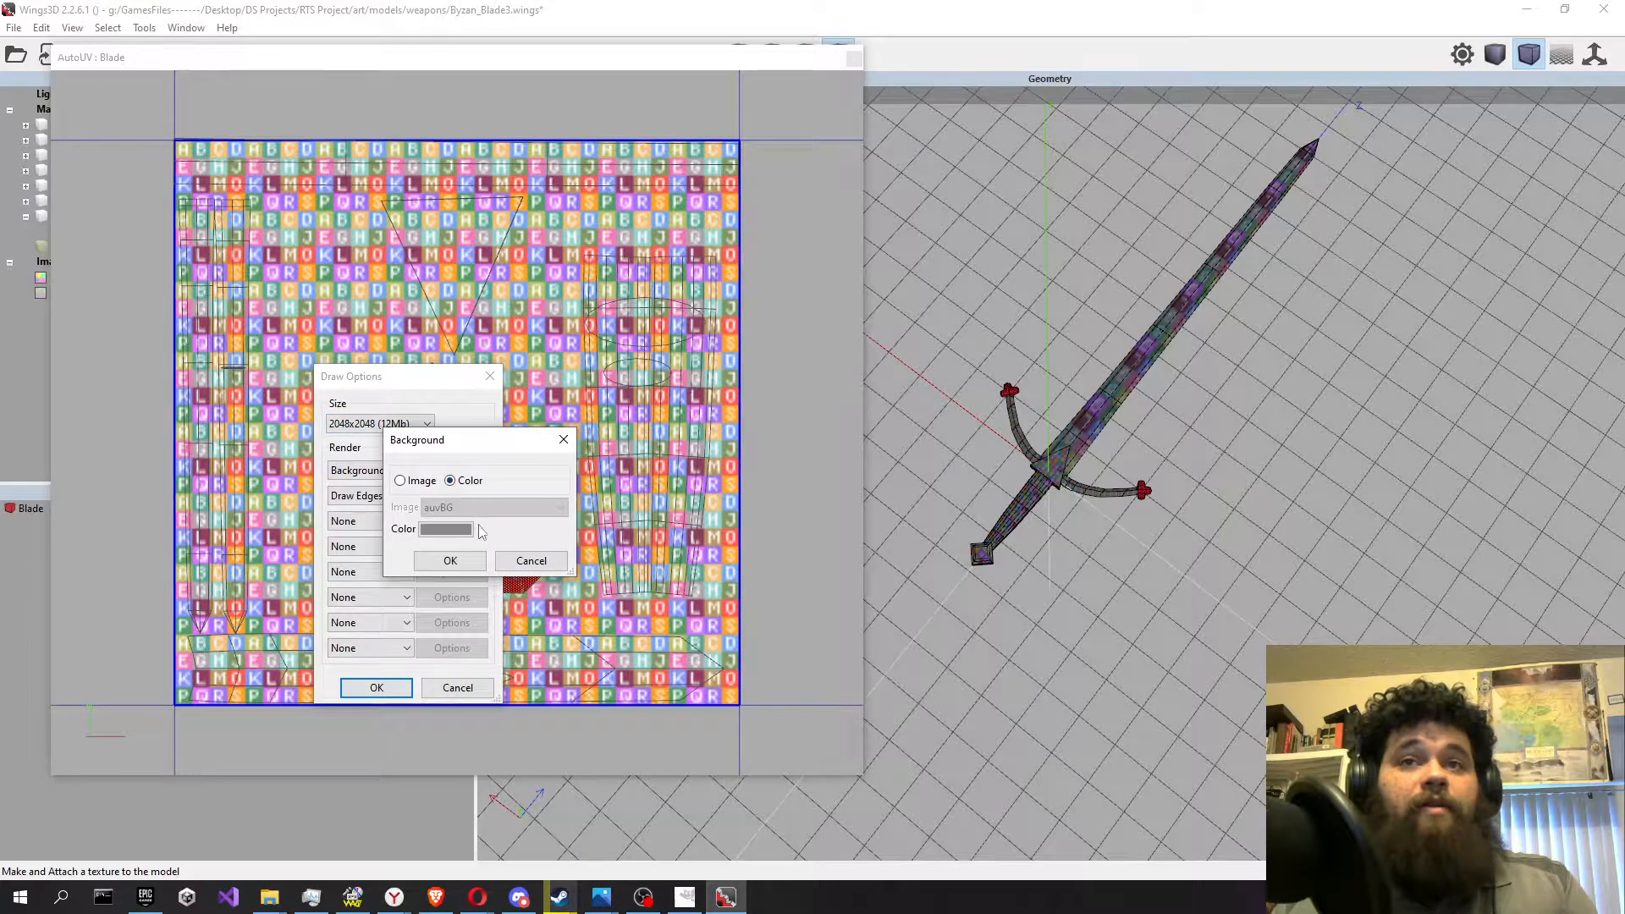
pyautogui.click(450, 560)
pyautogui.click(452, 497)
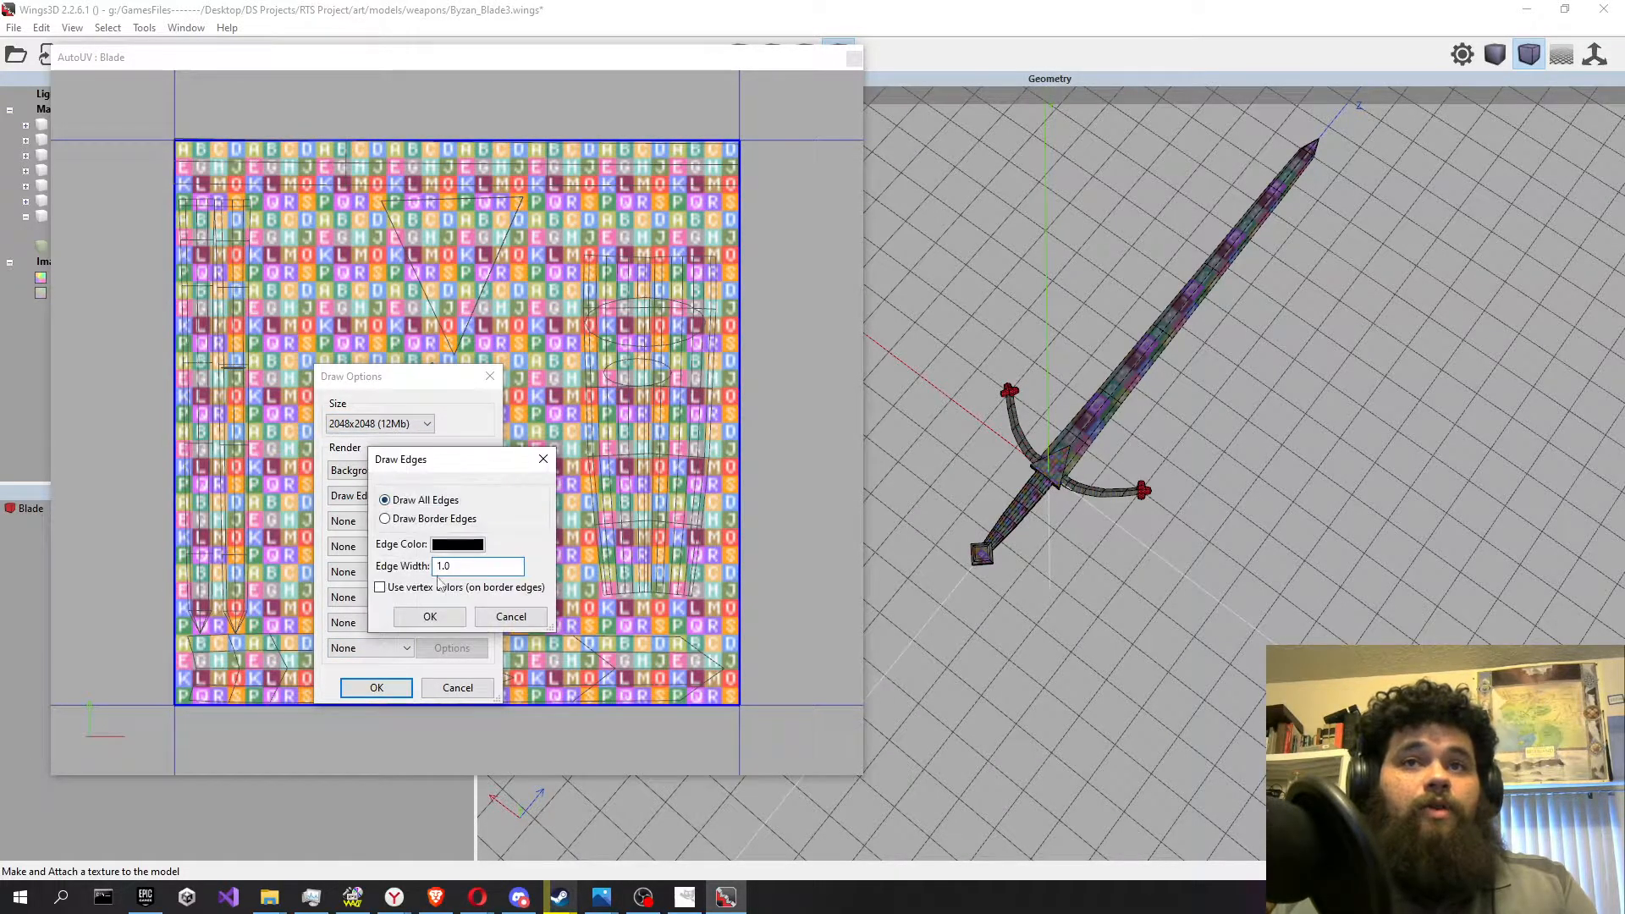
pyautogui.click(430, 616)
pyautogui.click(378, 688)
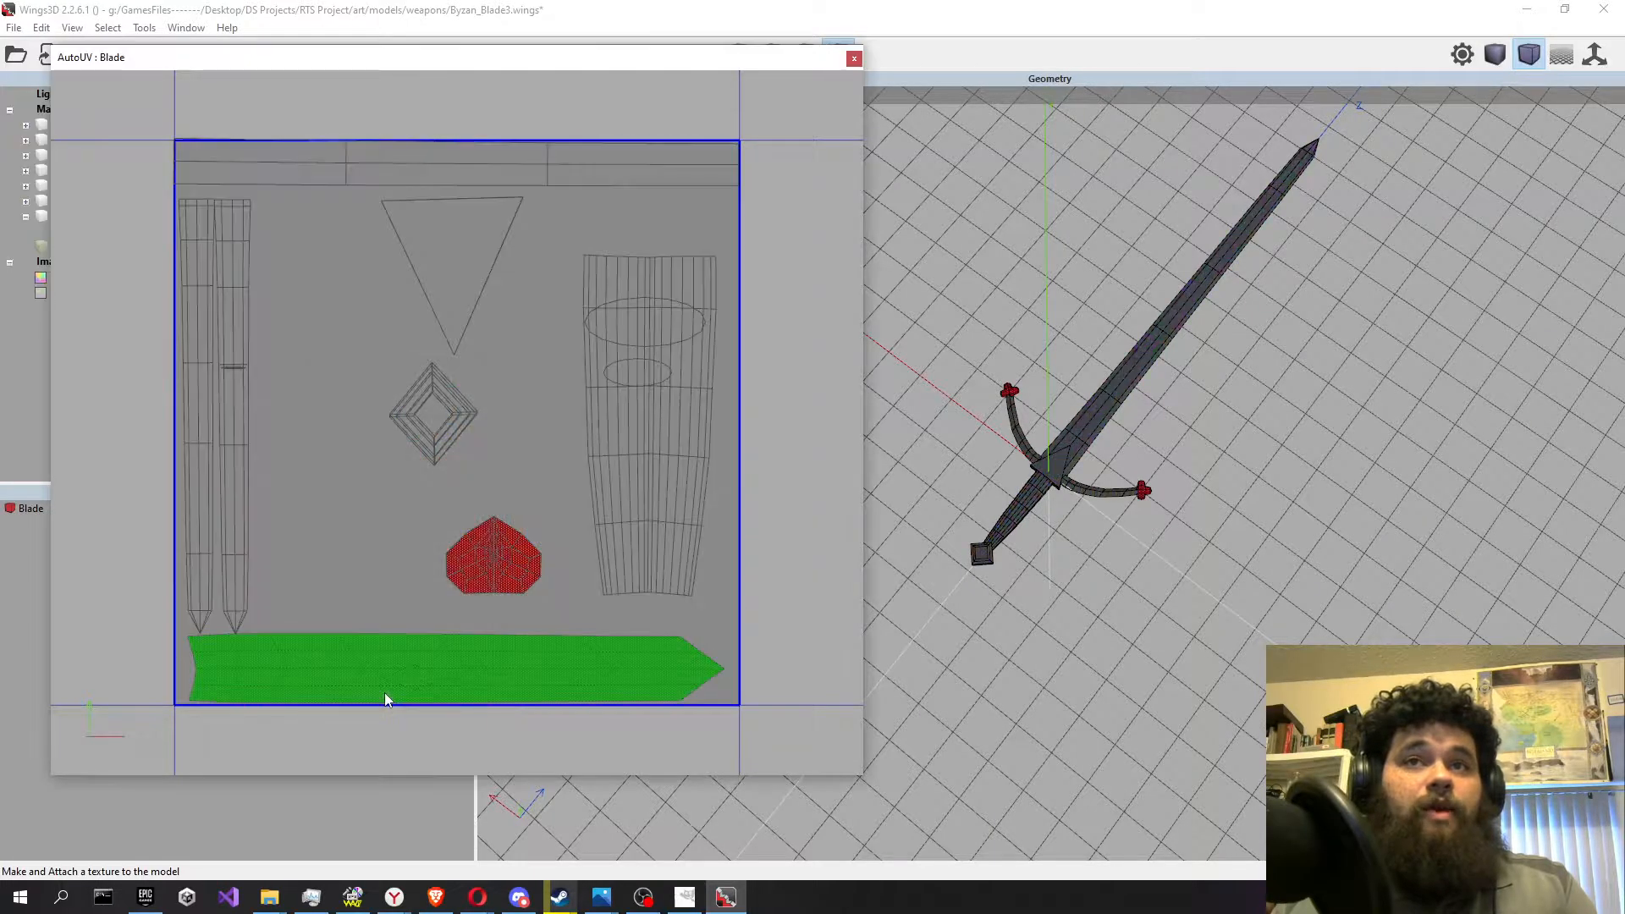
# Move the UV window clear of the outliner, then view the generated auvBG image and close it.
pyautogui.moveTo(449, 60); pyautogui.dragTo(846, 47)
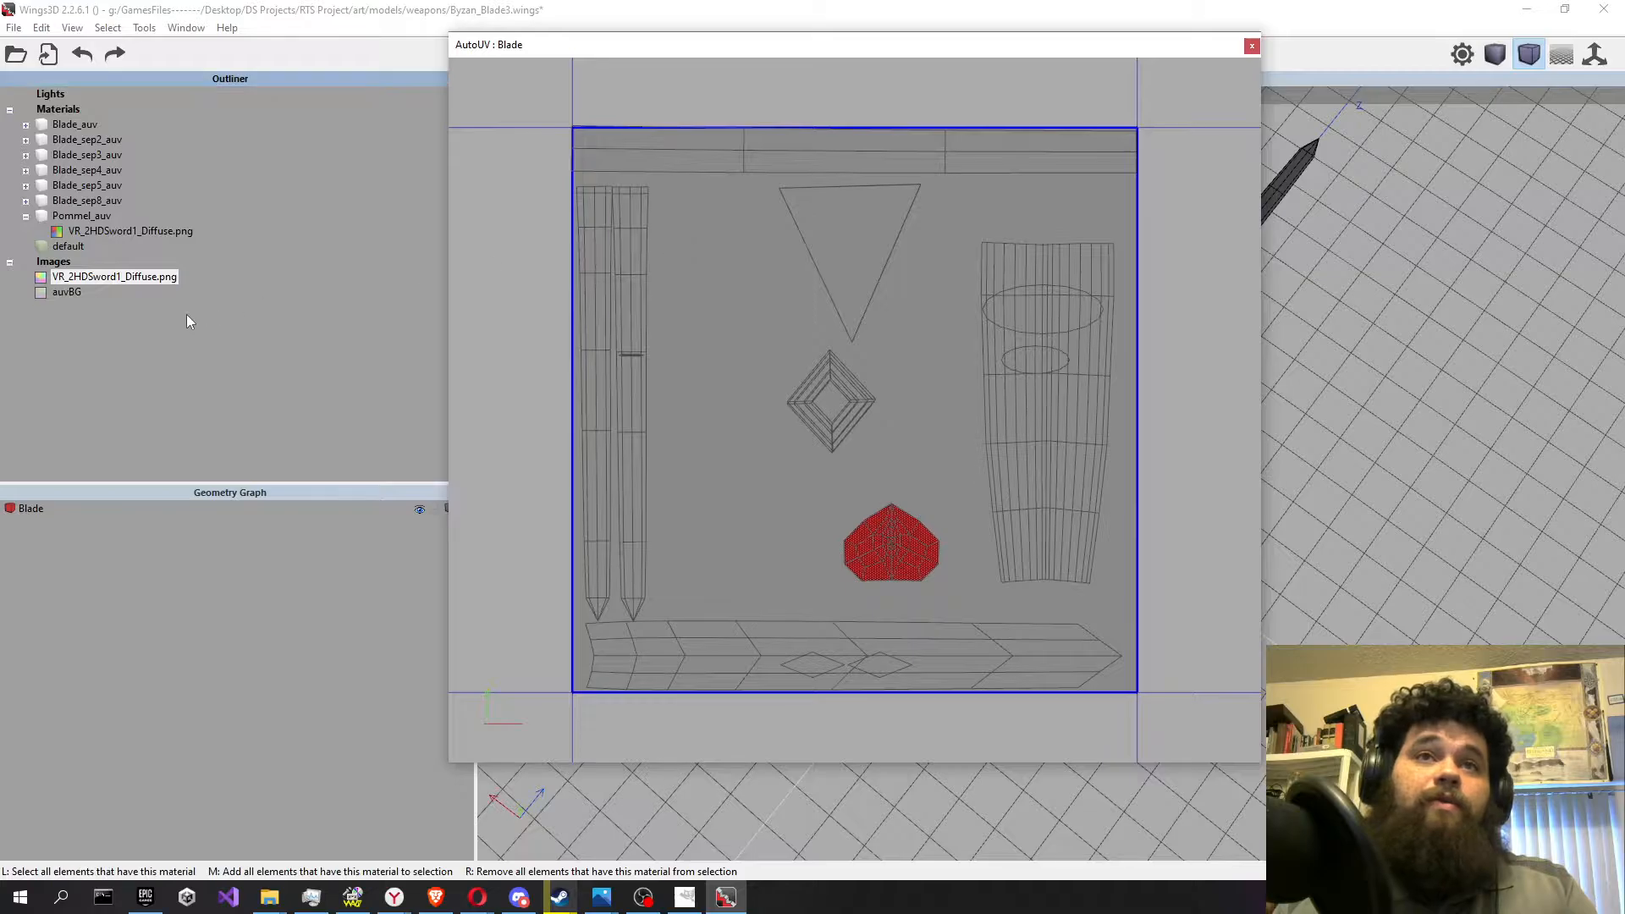
pyautogui.doubleClick(78, 292)
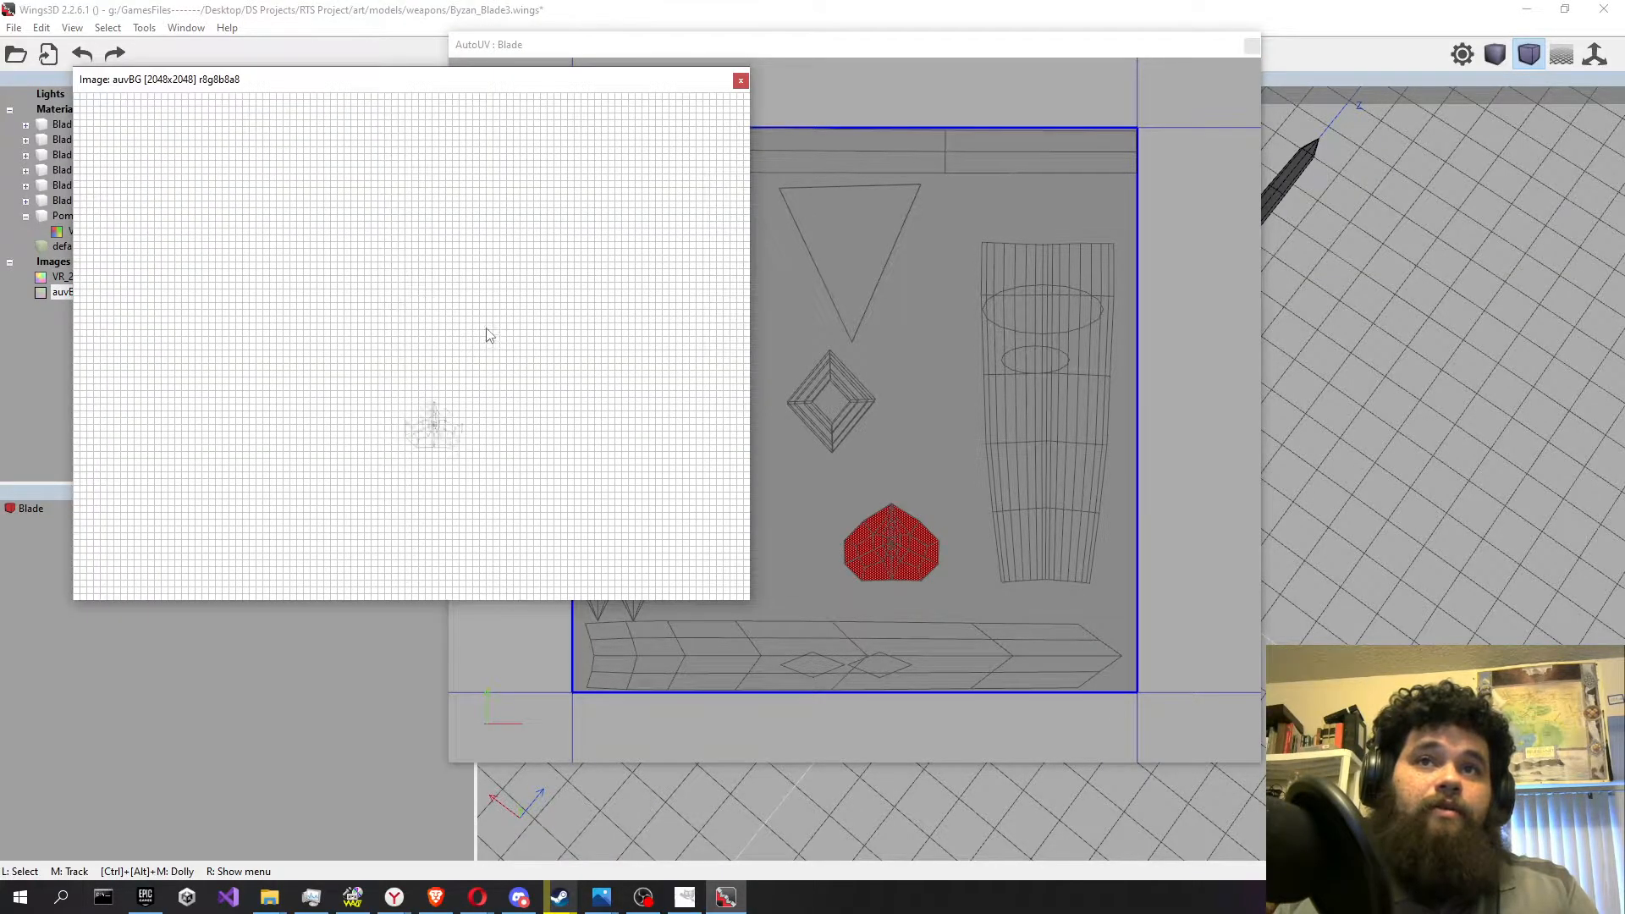
pyautogui.click(741, 80)
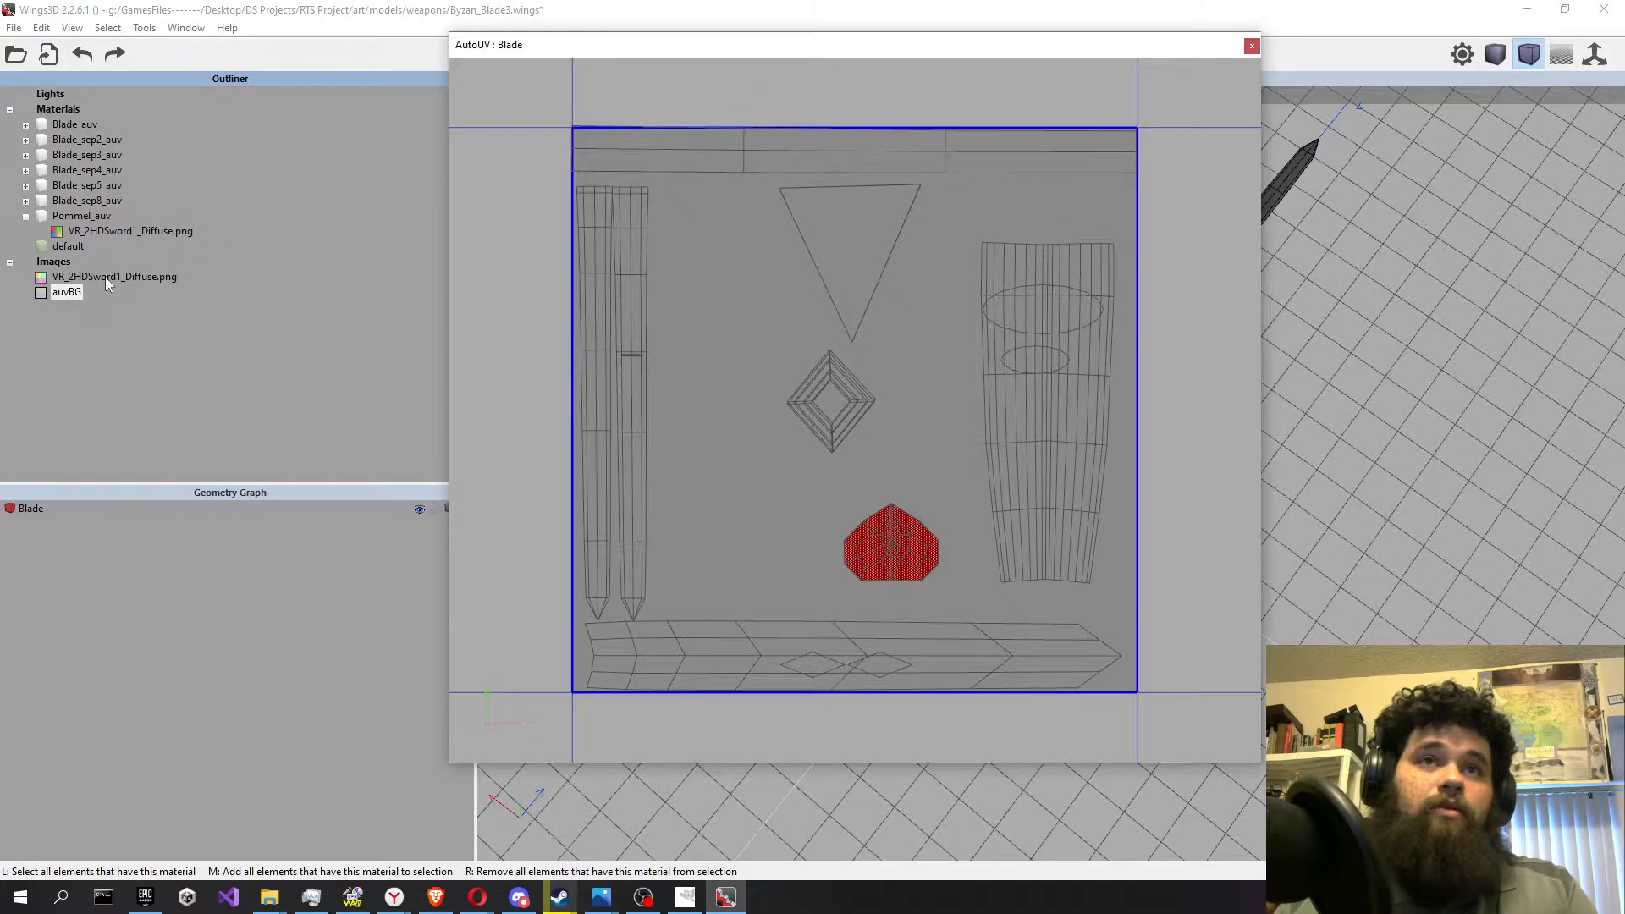
# Select all the sword's charts and create a 2048x2048 texture with the background and drawn edges.
pyautogui.rightClick(938, 303)
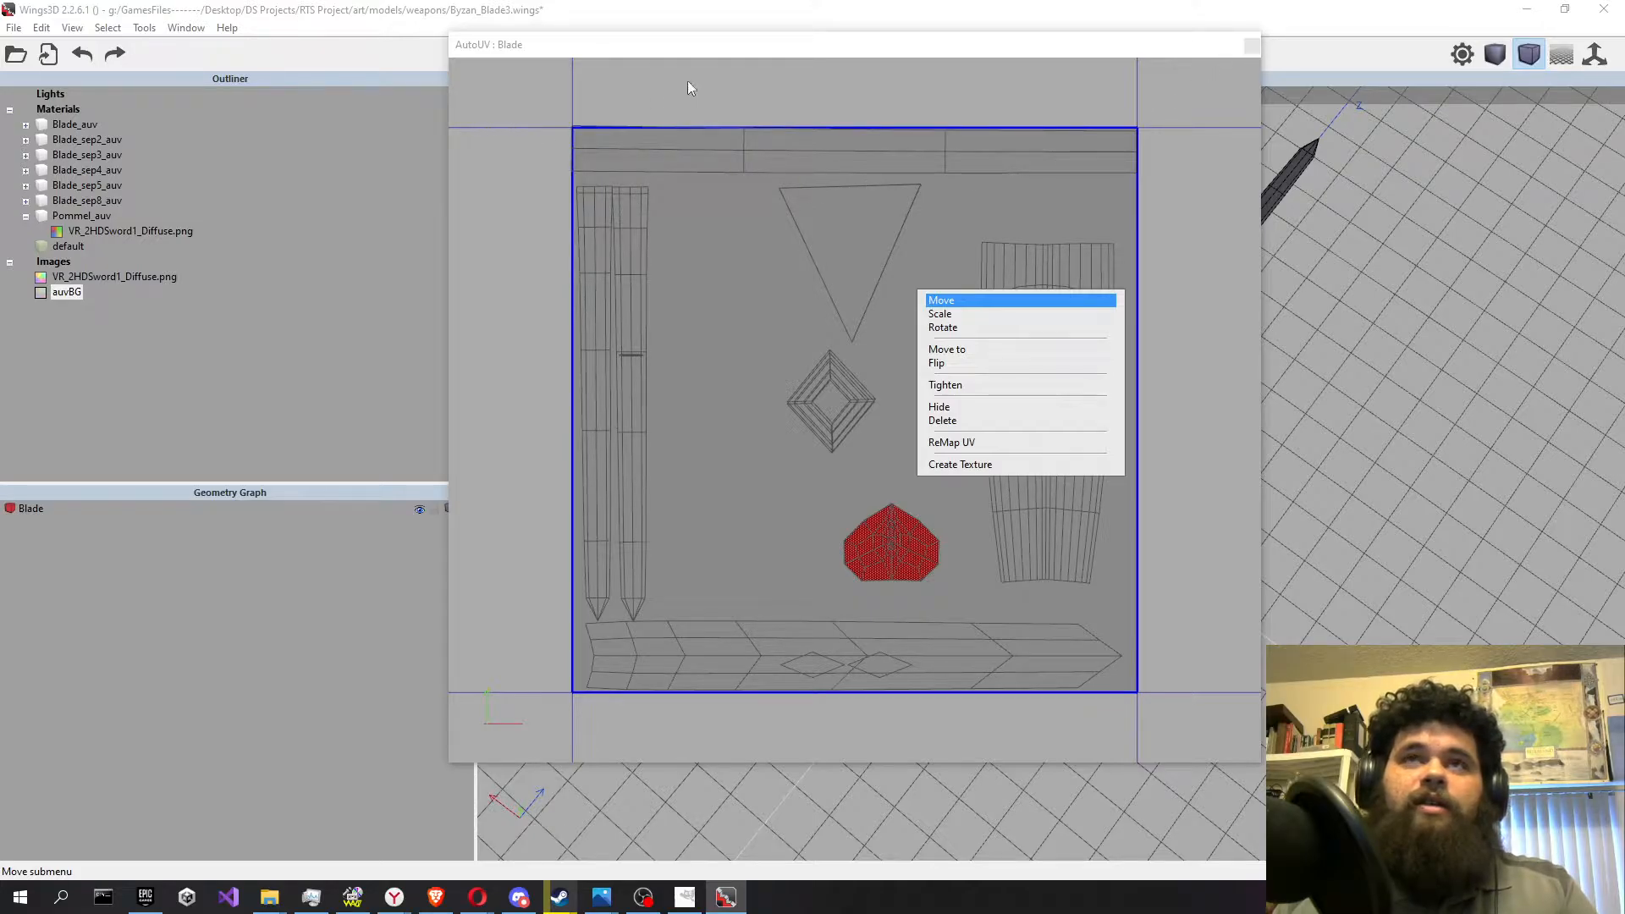
pyautogui.moveTo(548, 98); pyautogui.dragTo(1265, 783)
pyautogui.rightClick(67, 297)
pyautogui.click(4, 297)
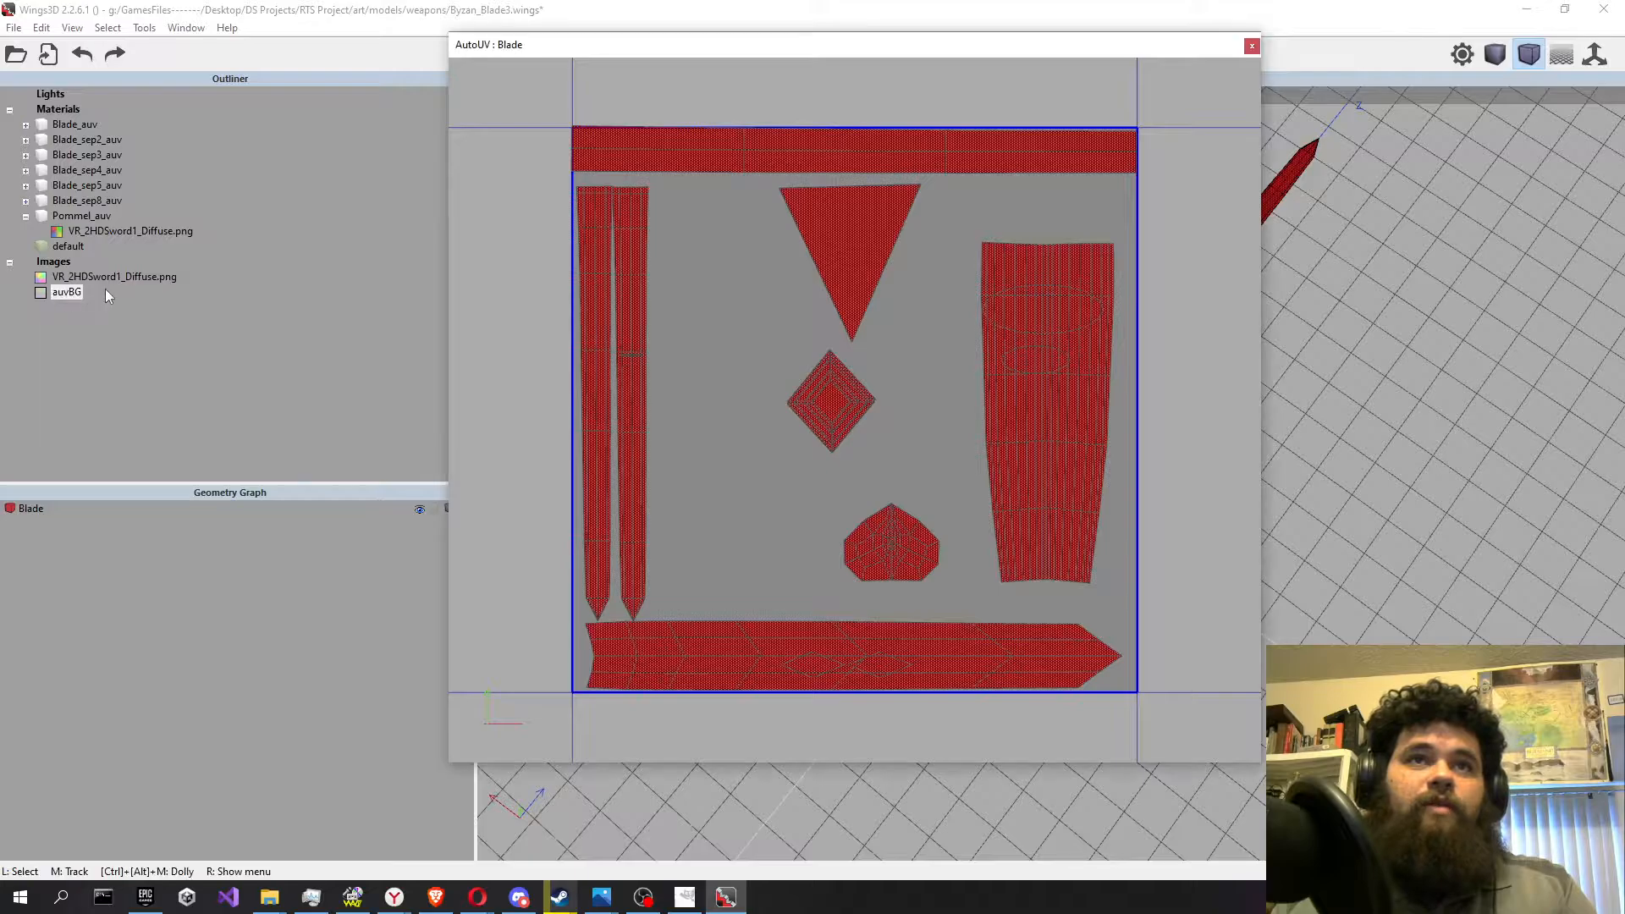
pyautogui.rightClick(718, 434)
pyautogui.click(758, 585)
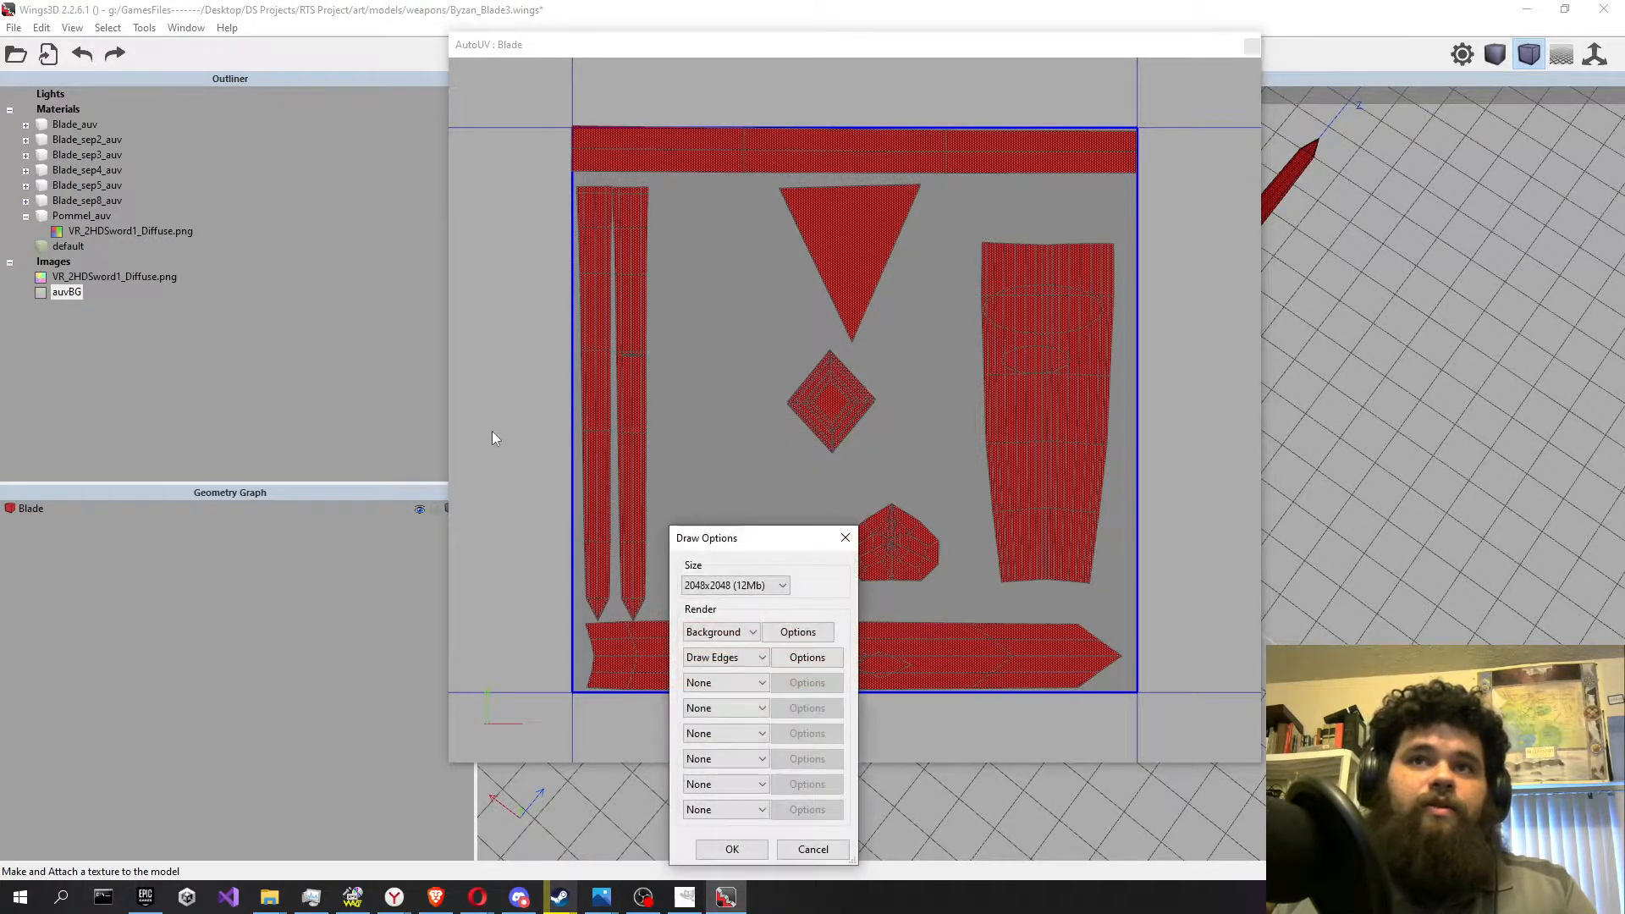
pyautogui.click(729, 849)
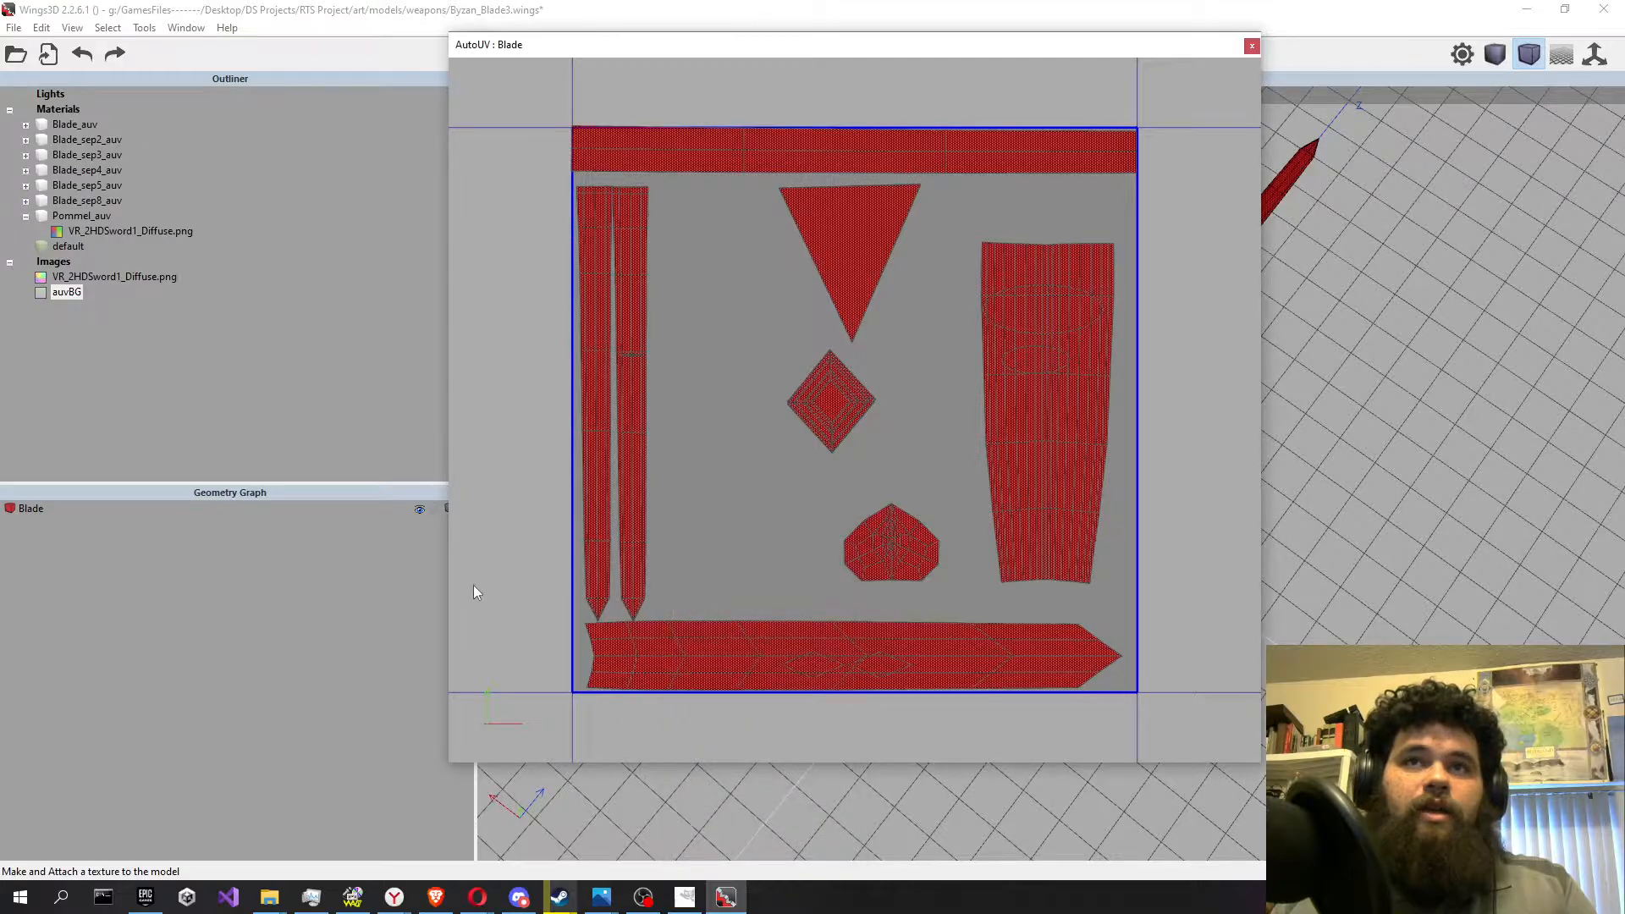
# Open the regenerated auvBG image to check the drawn chart outlines, then close it.
pyautogui.doubleClick(73, 294)
pyautogui.scroll(-4, 449, 335)
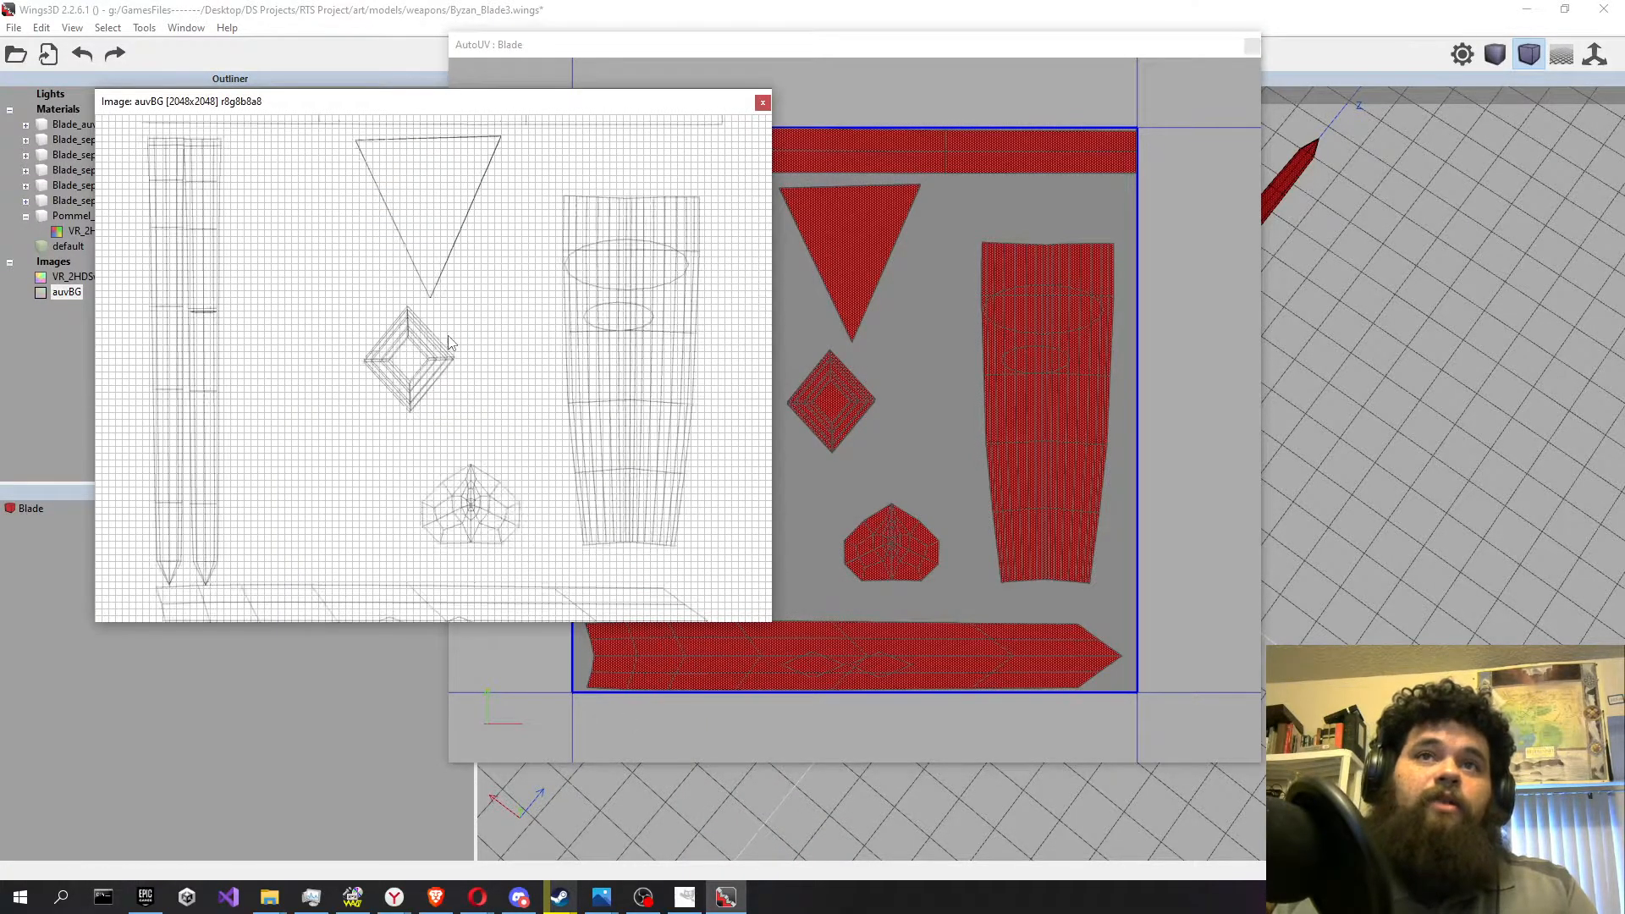
pyautogui.click(762, 103)
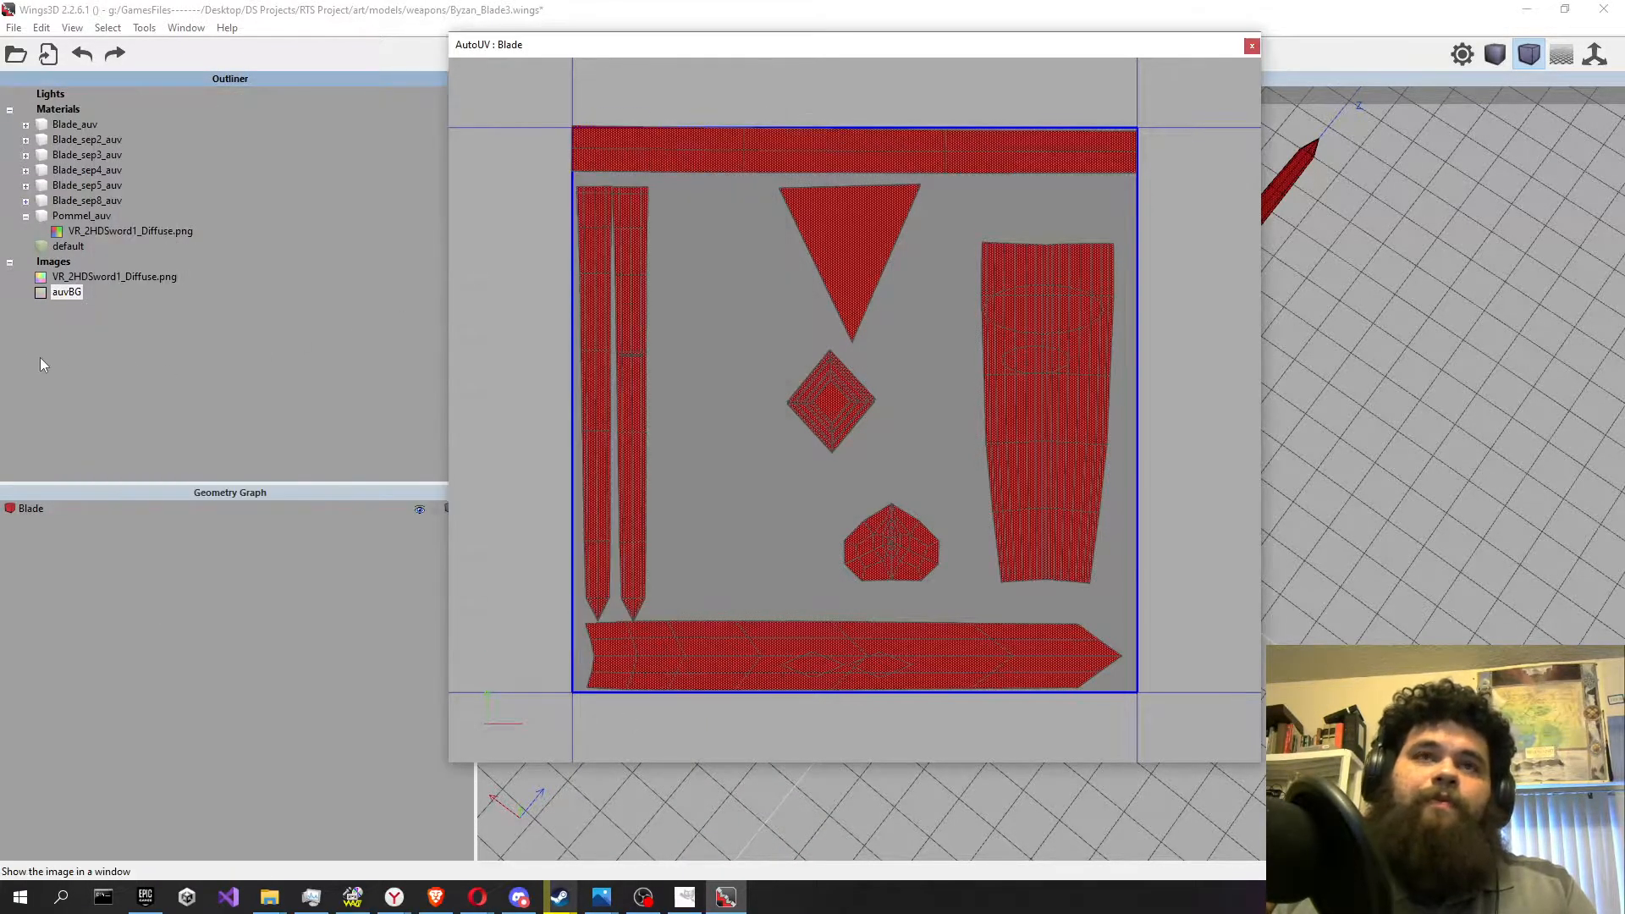
# Make the auvBG image external as PNG file VR_2HDSword1_Diffuse in the tex folder, replacing the existing file.
pyautogui.rightClick(77, 292)
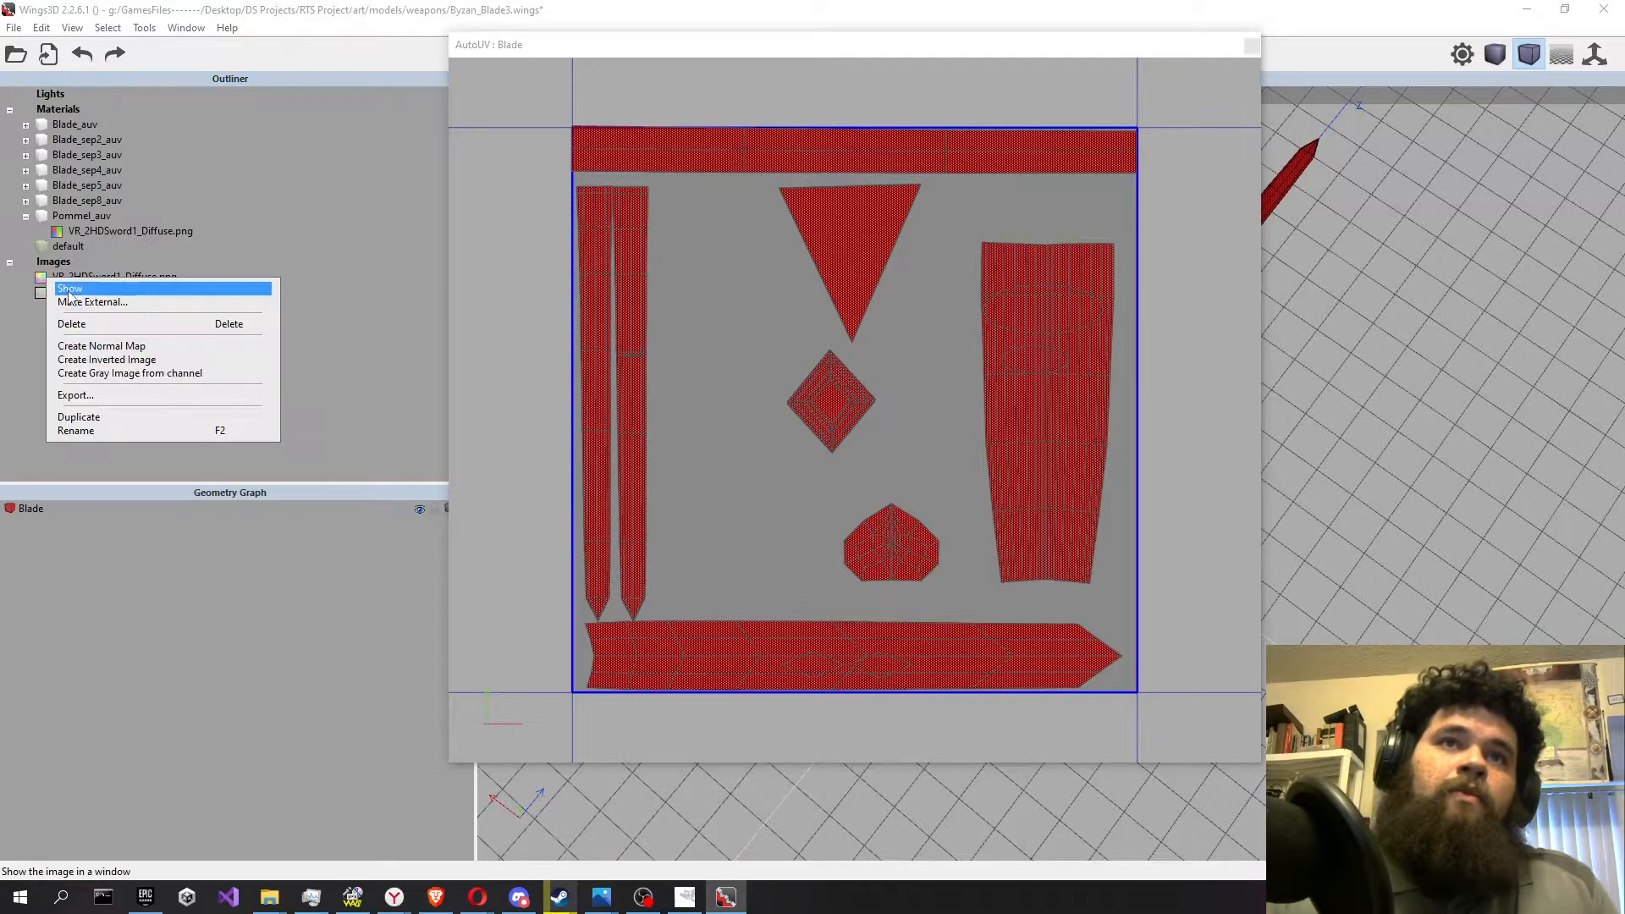
pyautogui.click(142, 308)
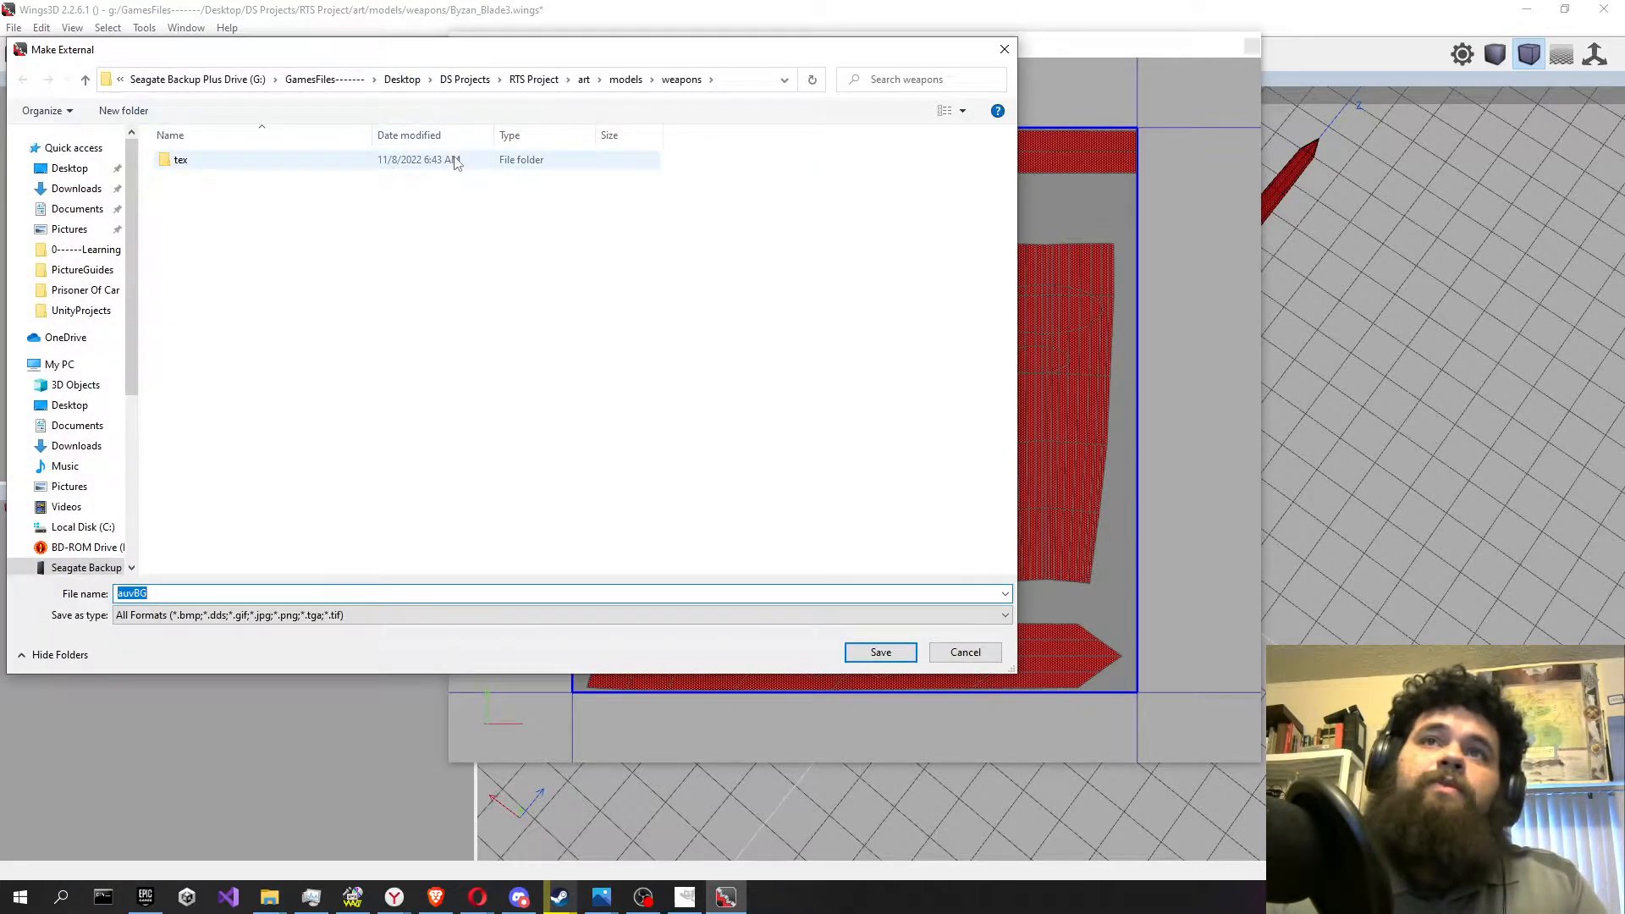
pyautogui.doubleClick(457, 161)
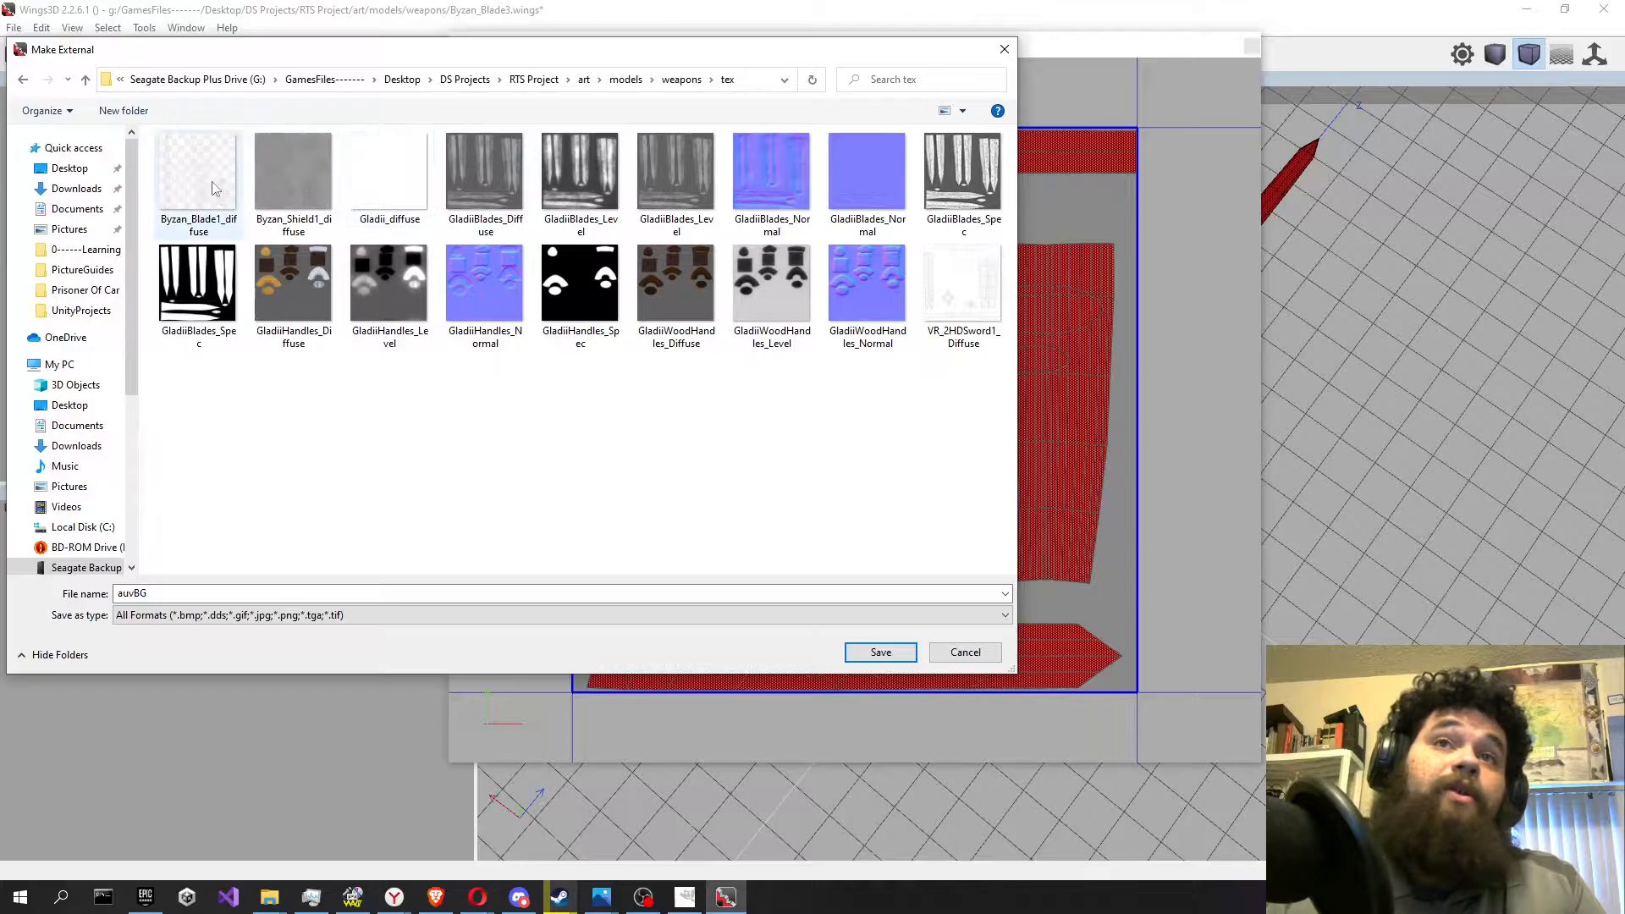
pyautogui.click(210, 188)
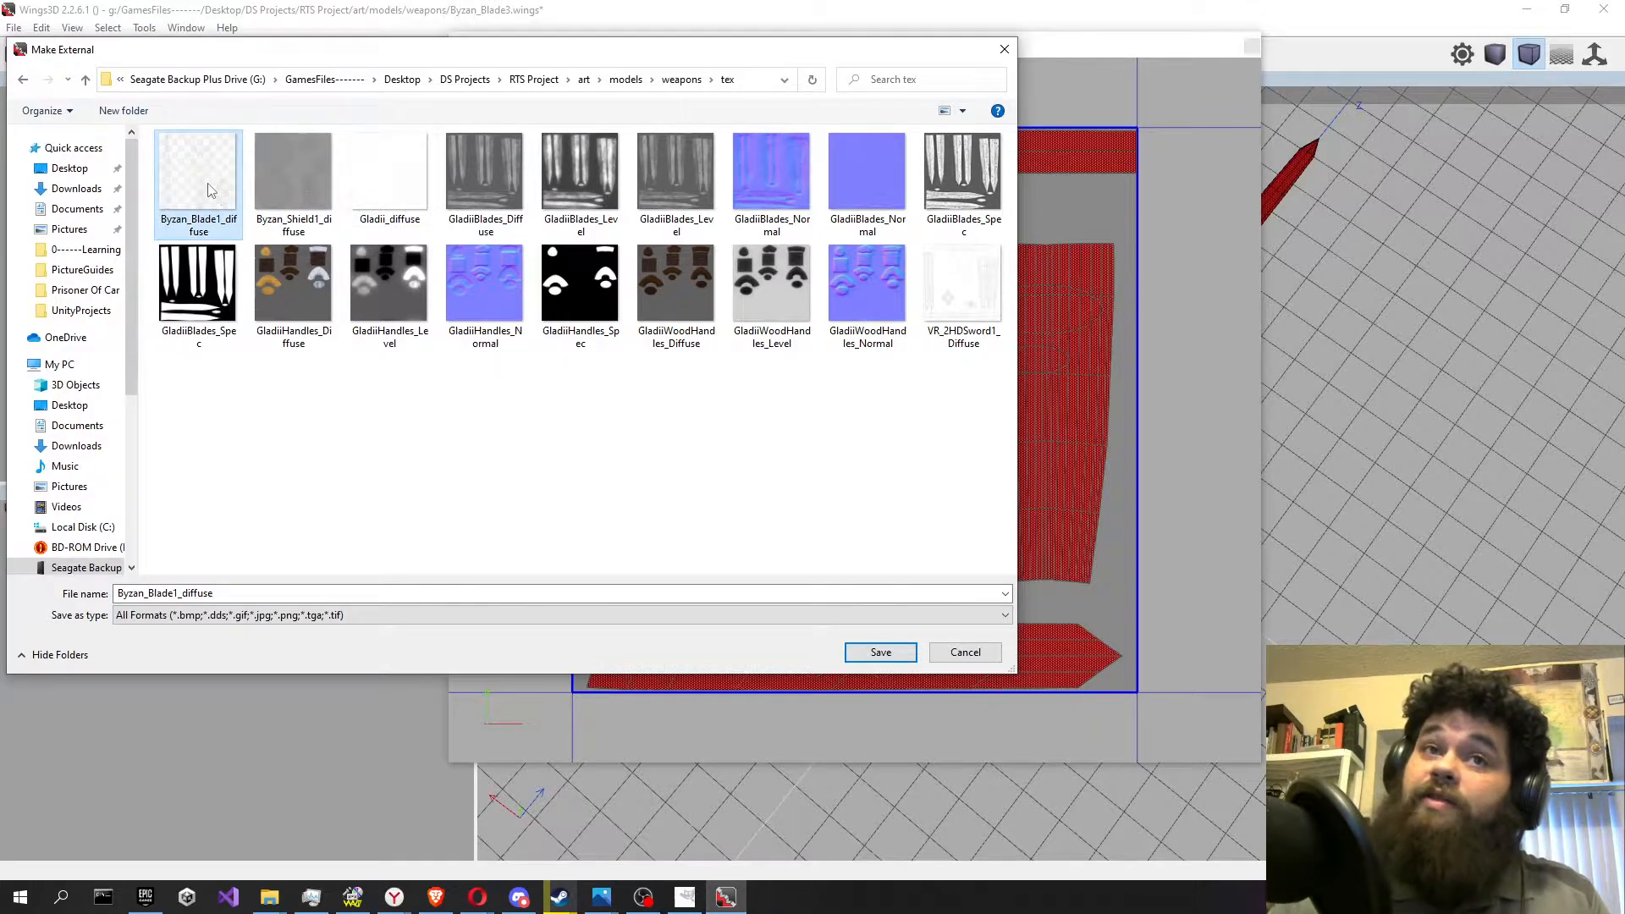
pyautogui.click(222, 615)
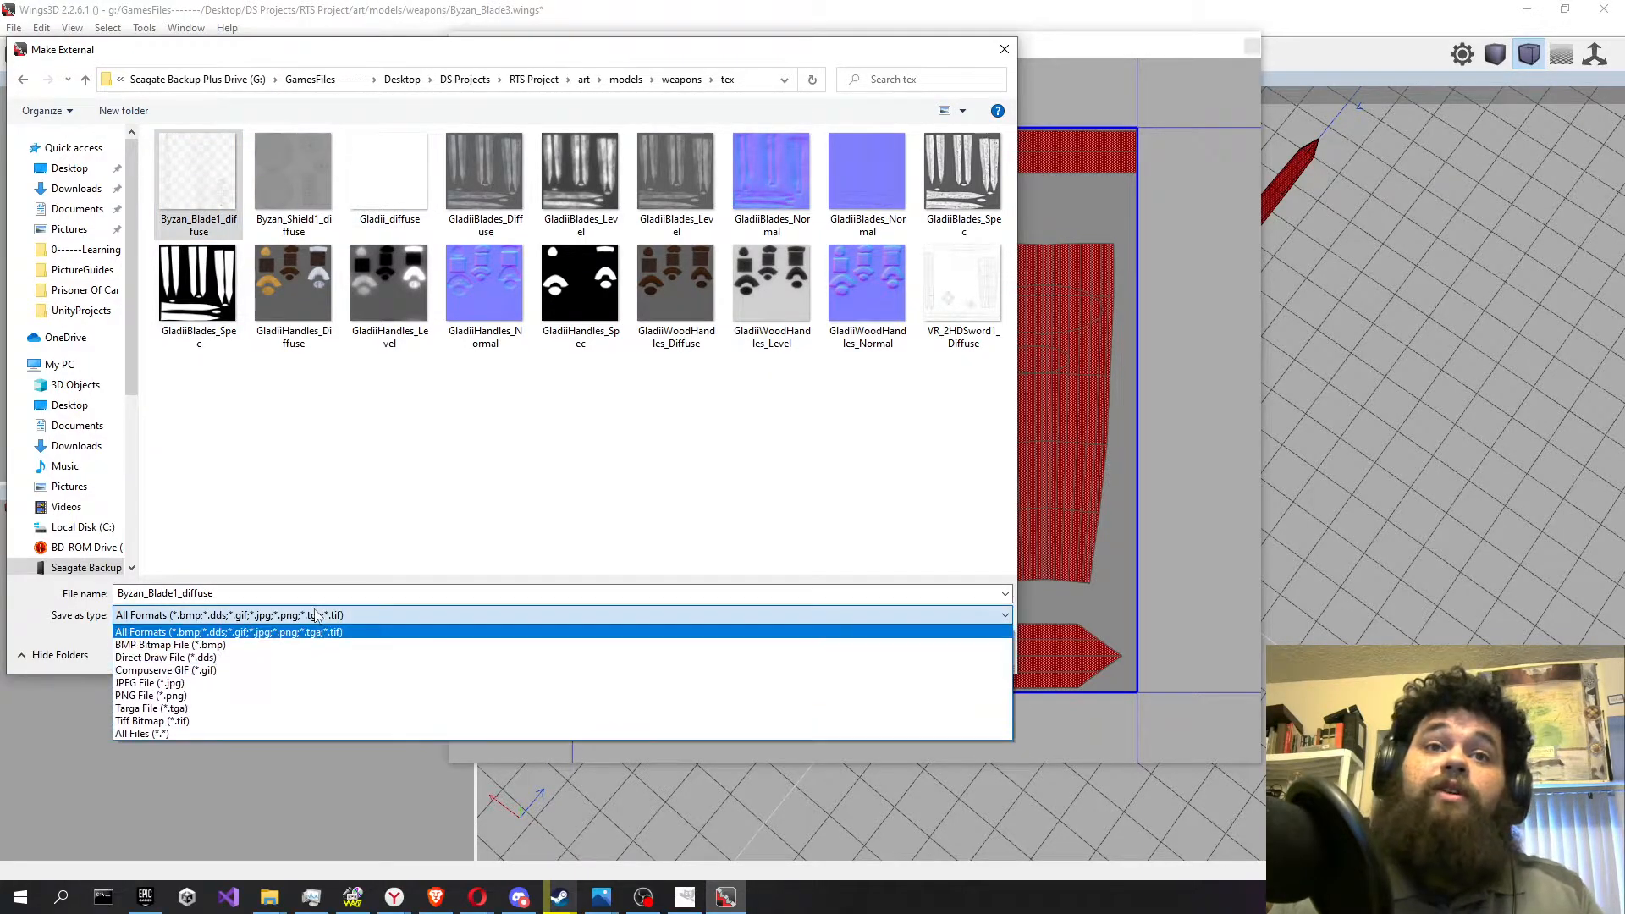
pyautogui.click(217, 695)
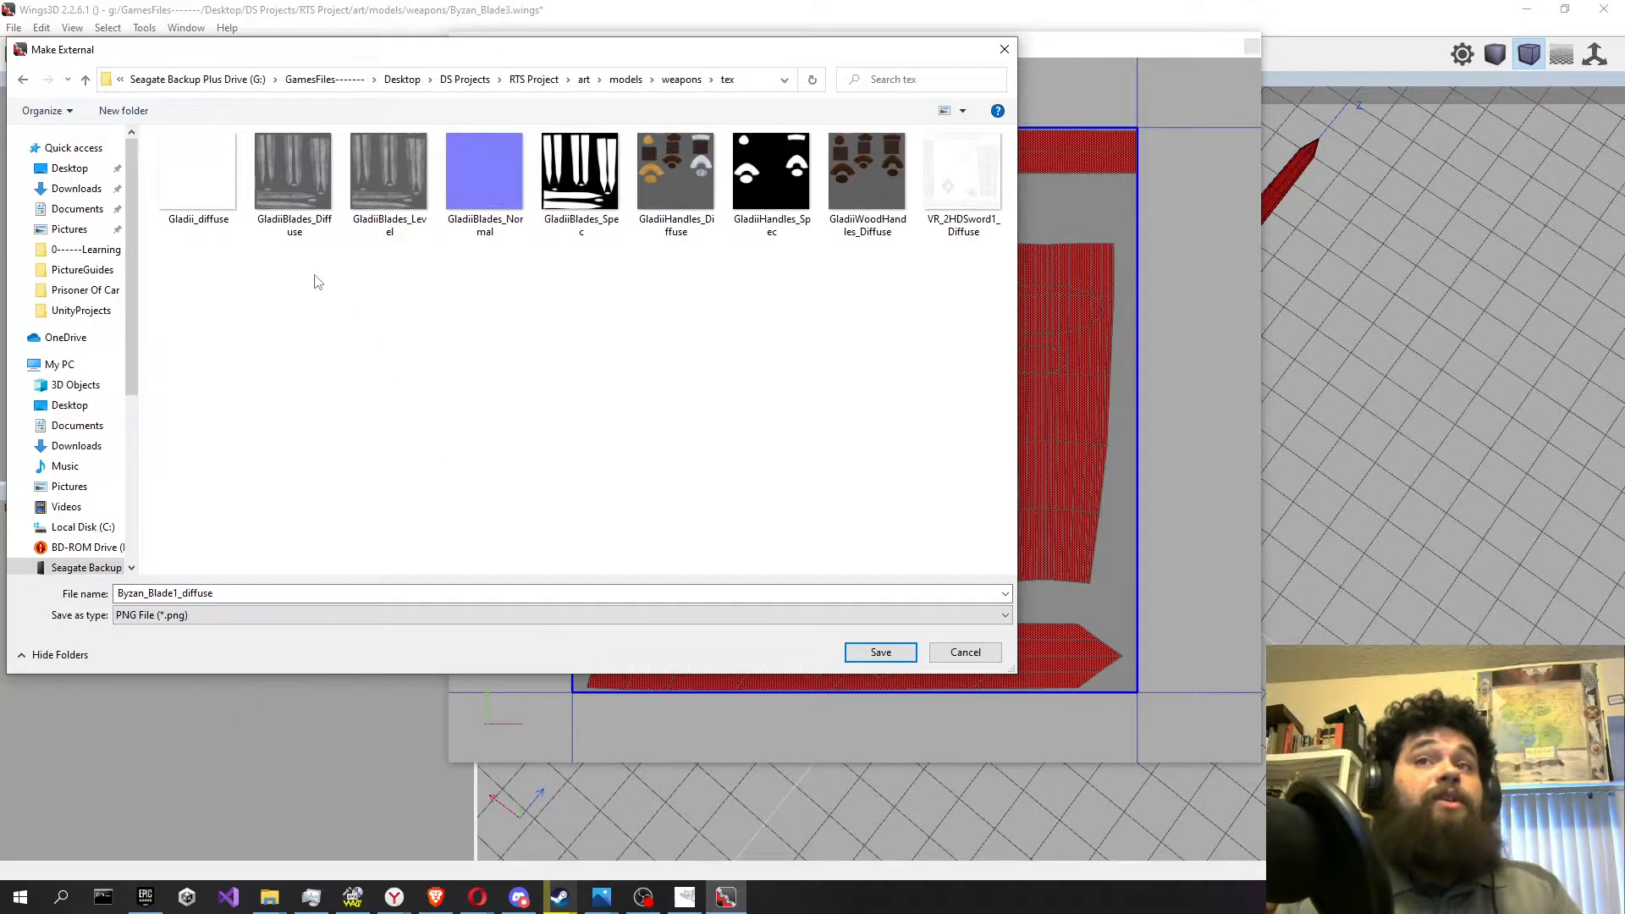
pyautogui.click(965, 222)
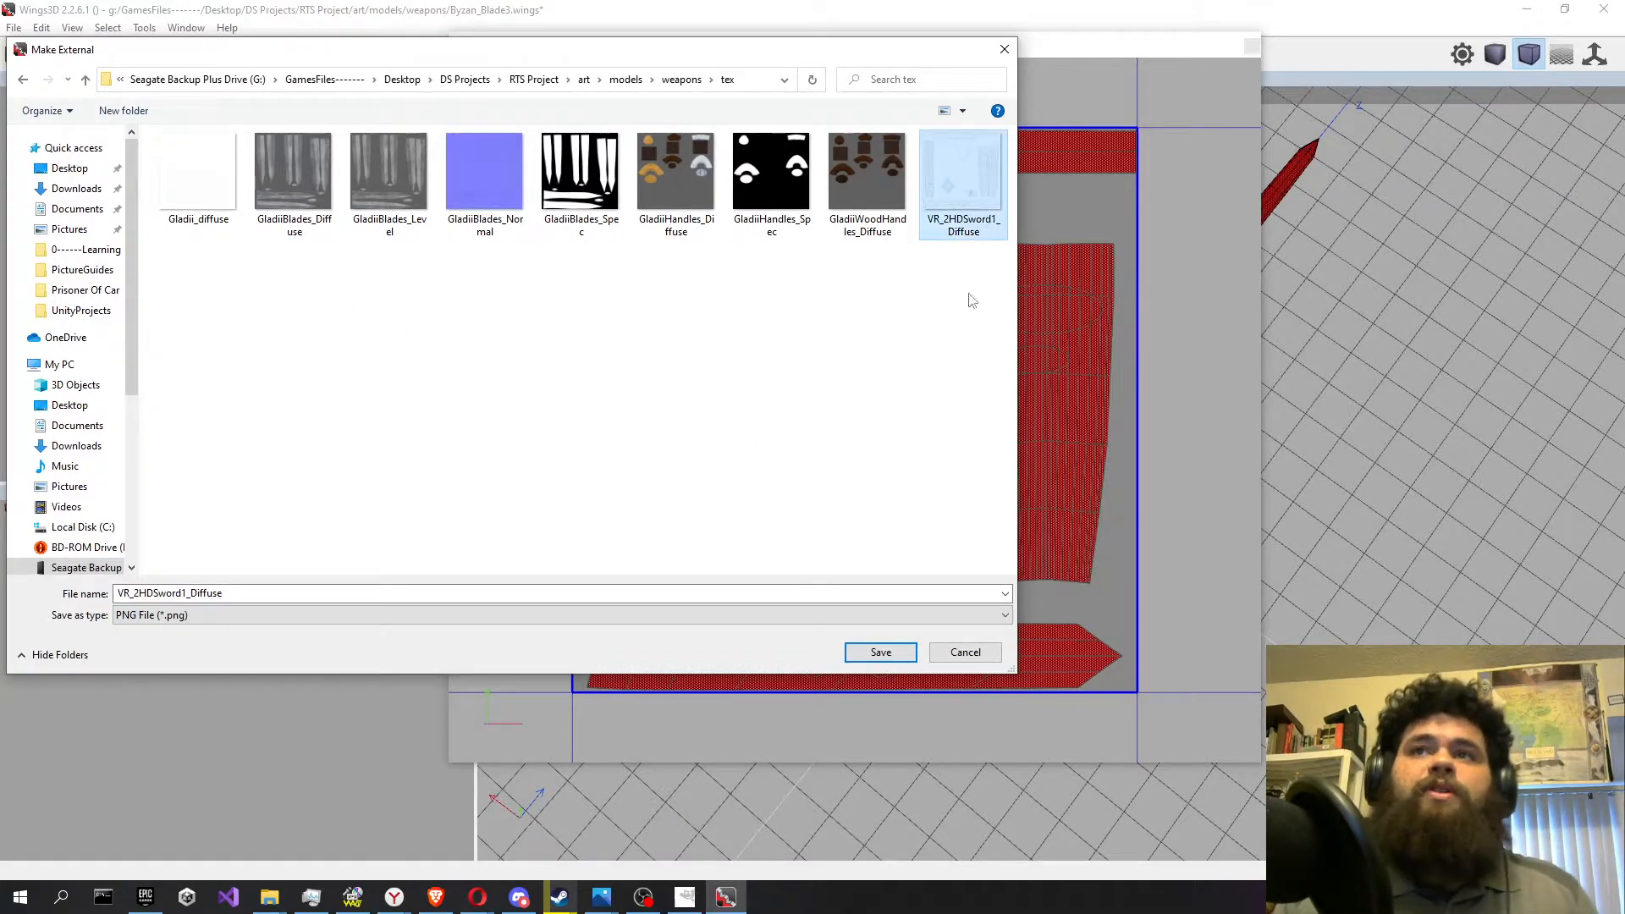
pyautogui.click(873, 660)
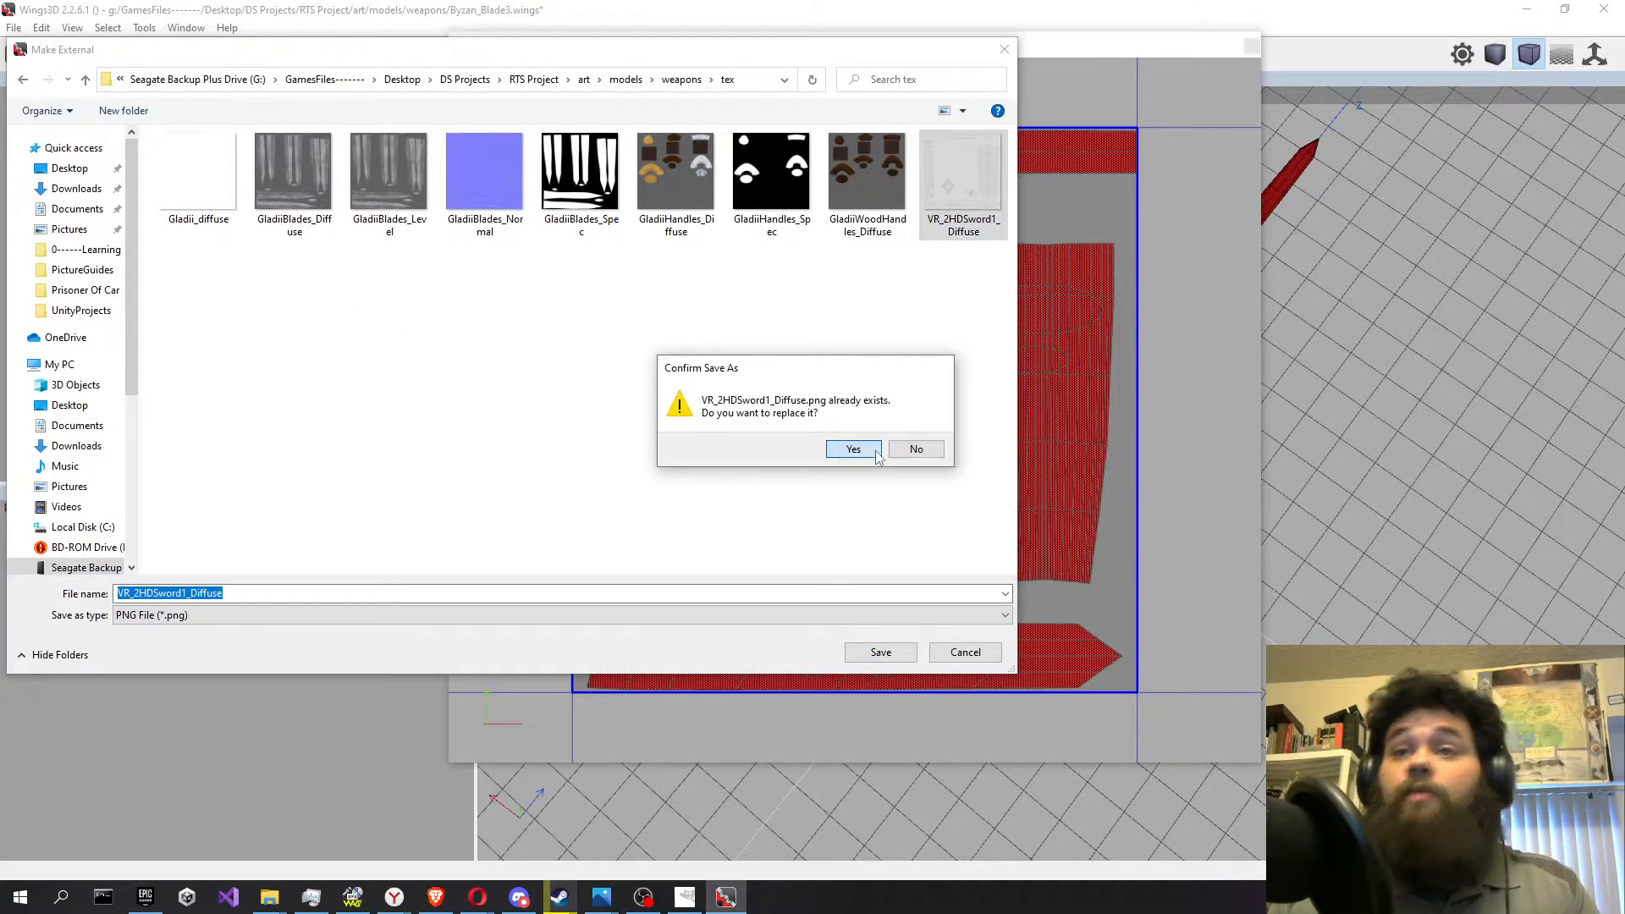
pyautogui.click(875, 455)
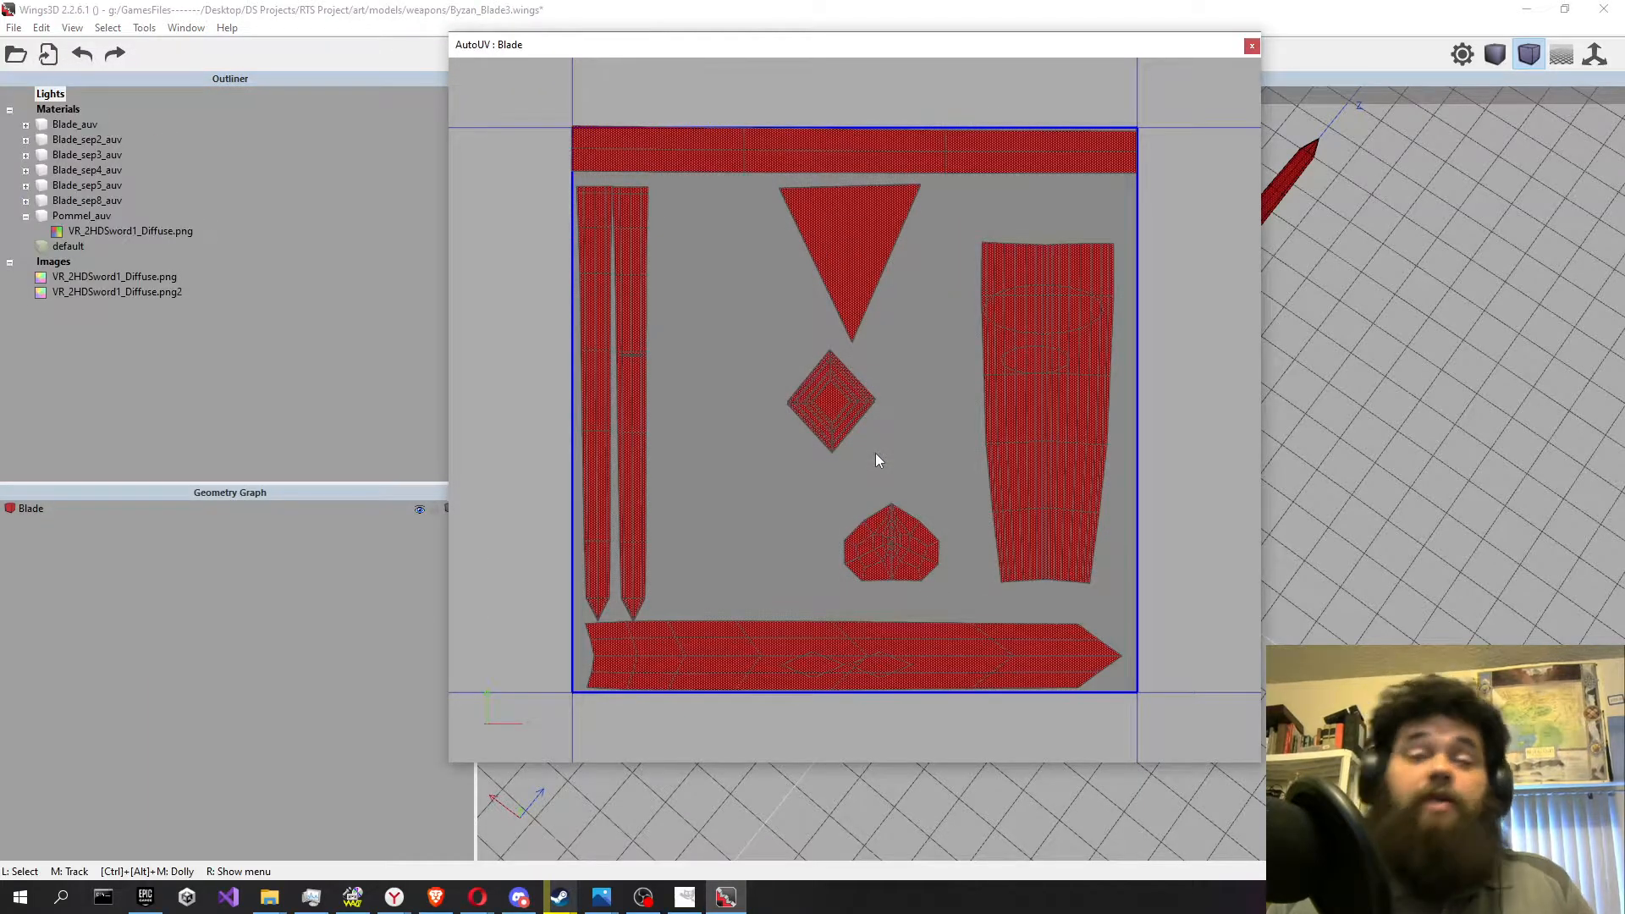
# Close the UV mapping window and save the sword model.
pyautogui.click(1250, 47)
pyautogui.scroll(2, 1033, 457)
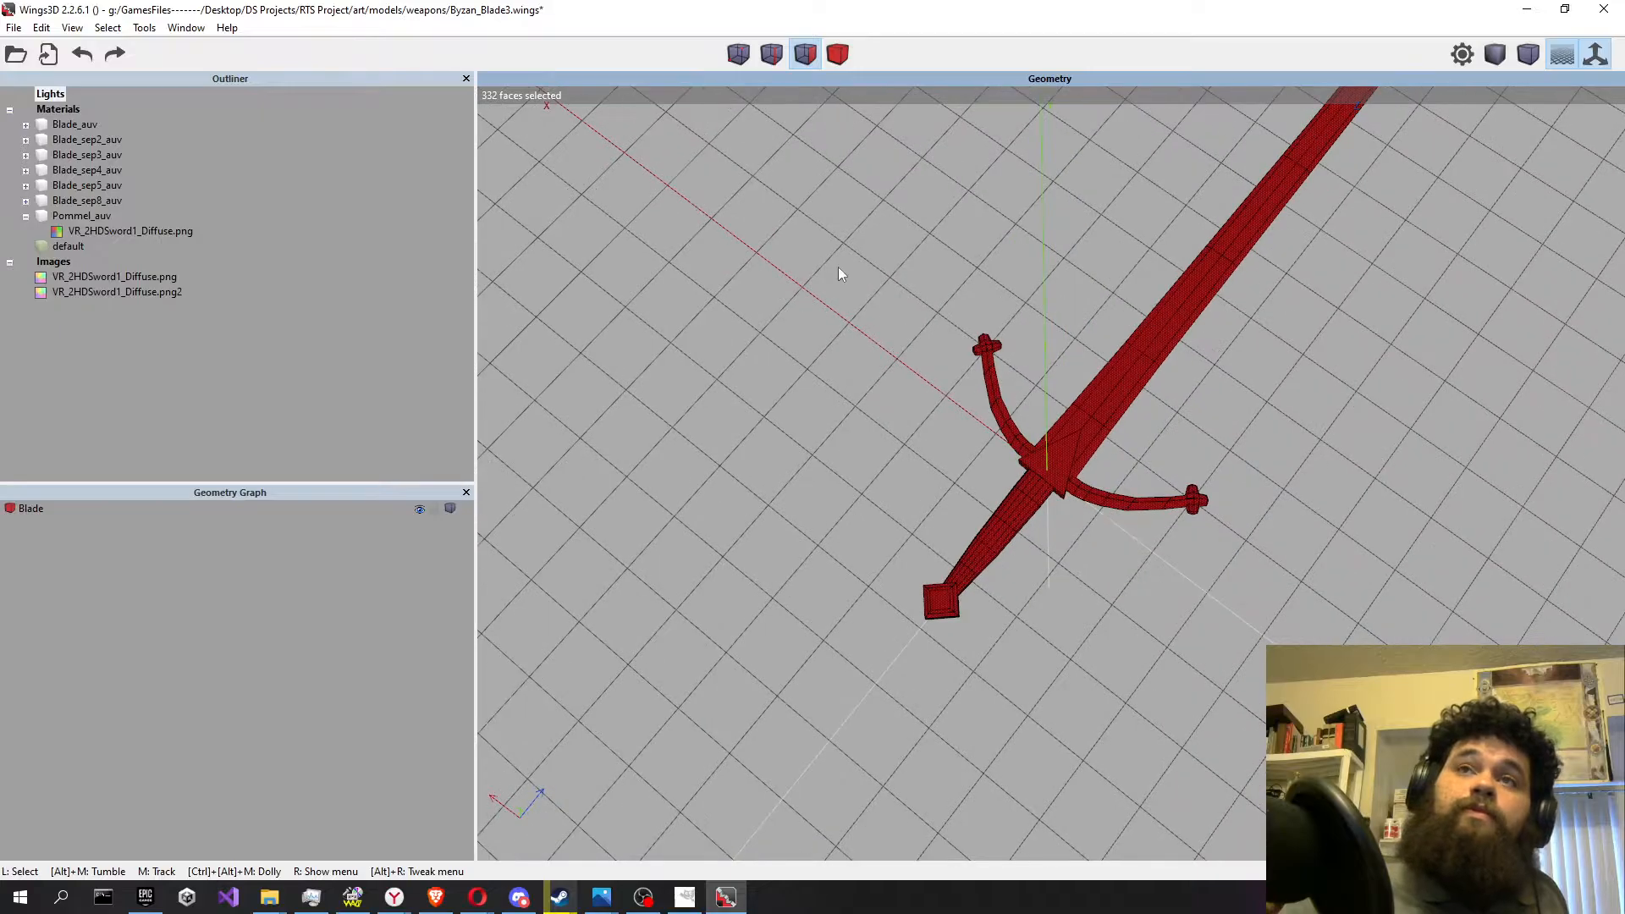
pyautogui.click(52, 56)
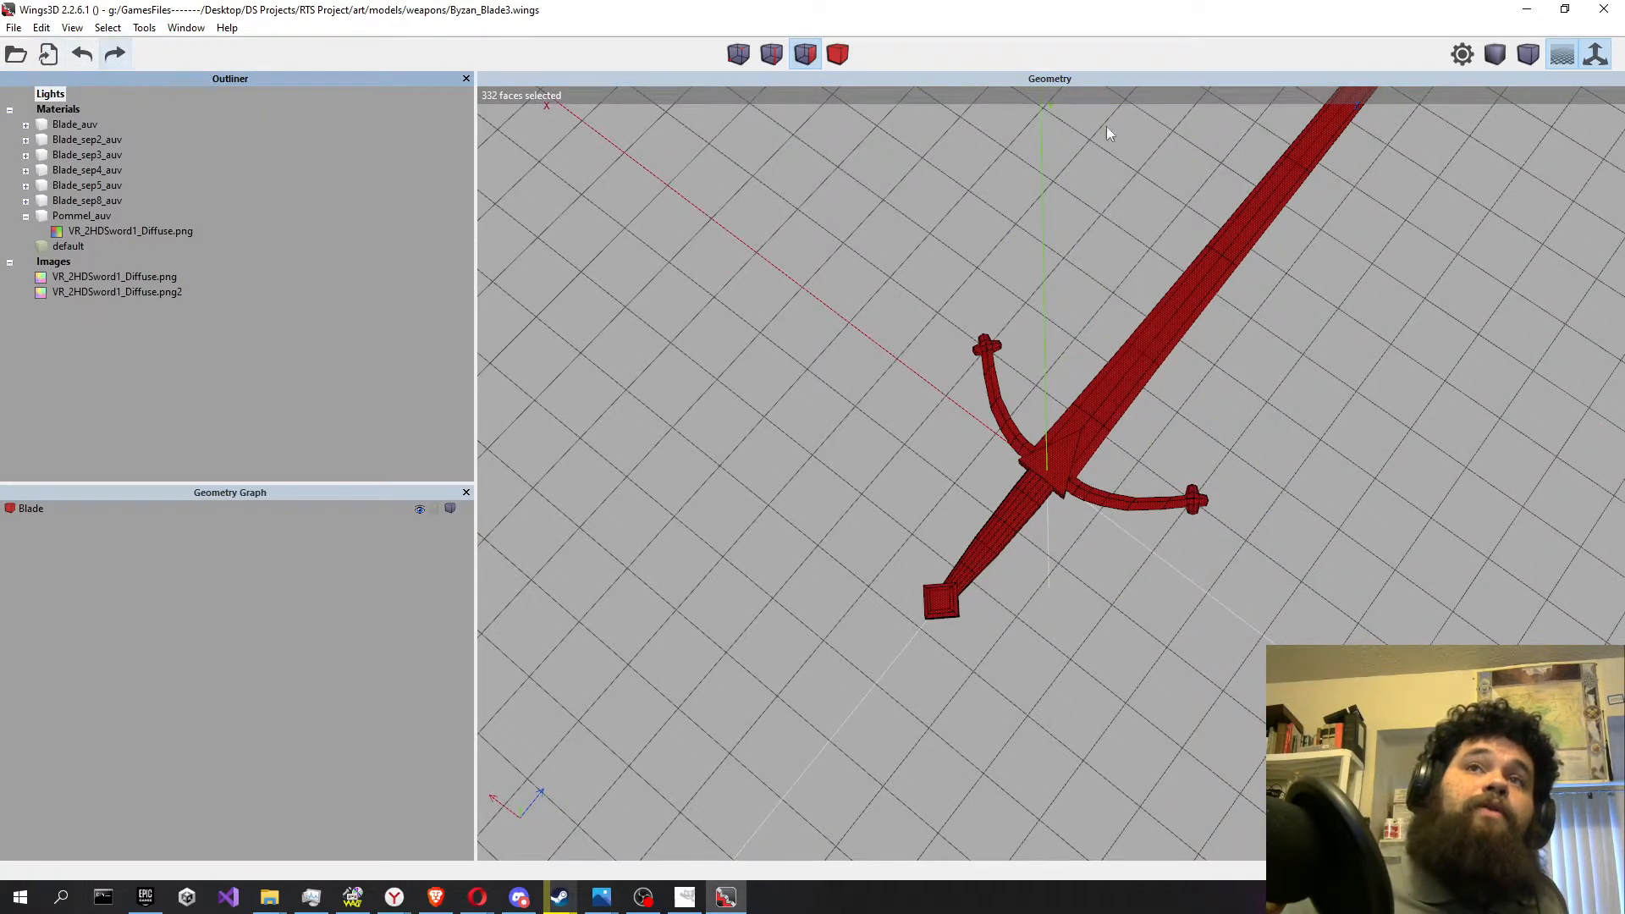
# Switch to GIMP, keep the previously imported VR_2HDSword1_Diffuse image open and examine its whole UV layout.
pyautogui.click(685, 899)
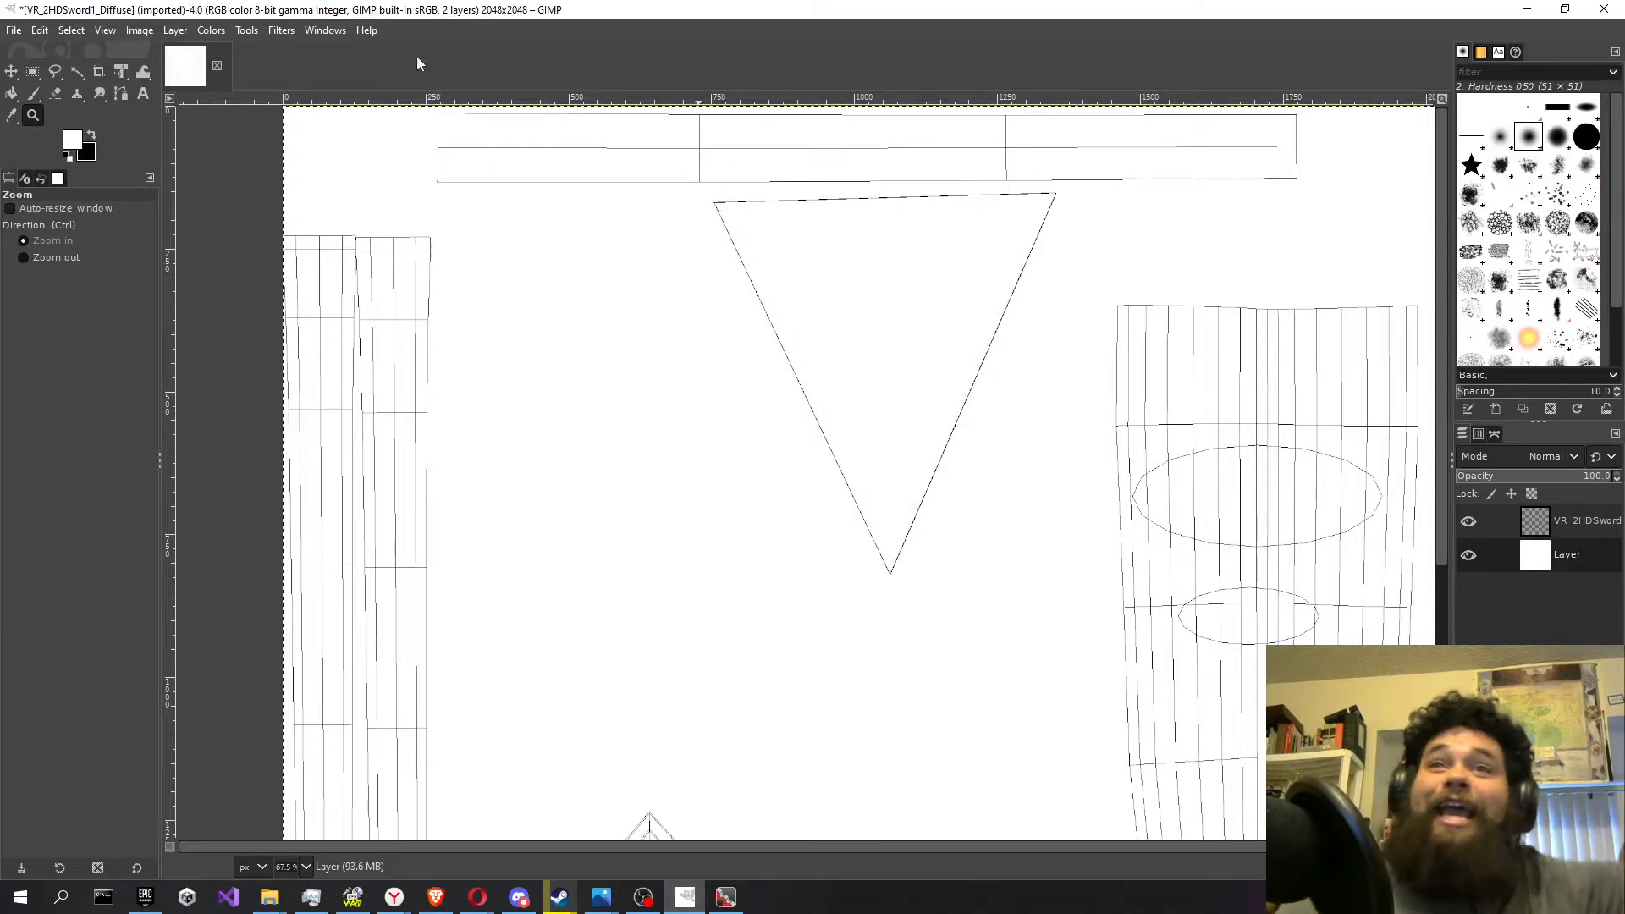
pyautogui.click(218, 65)
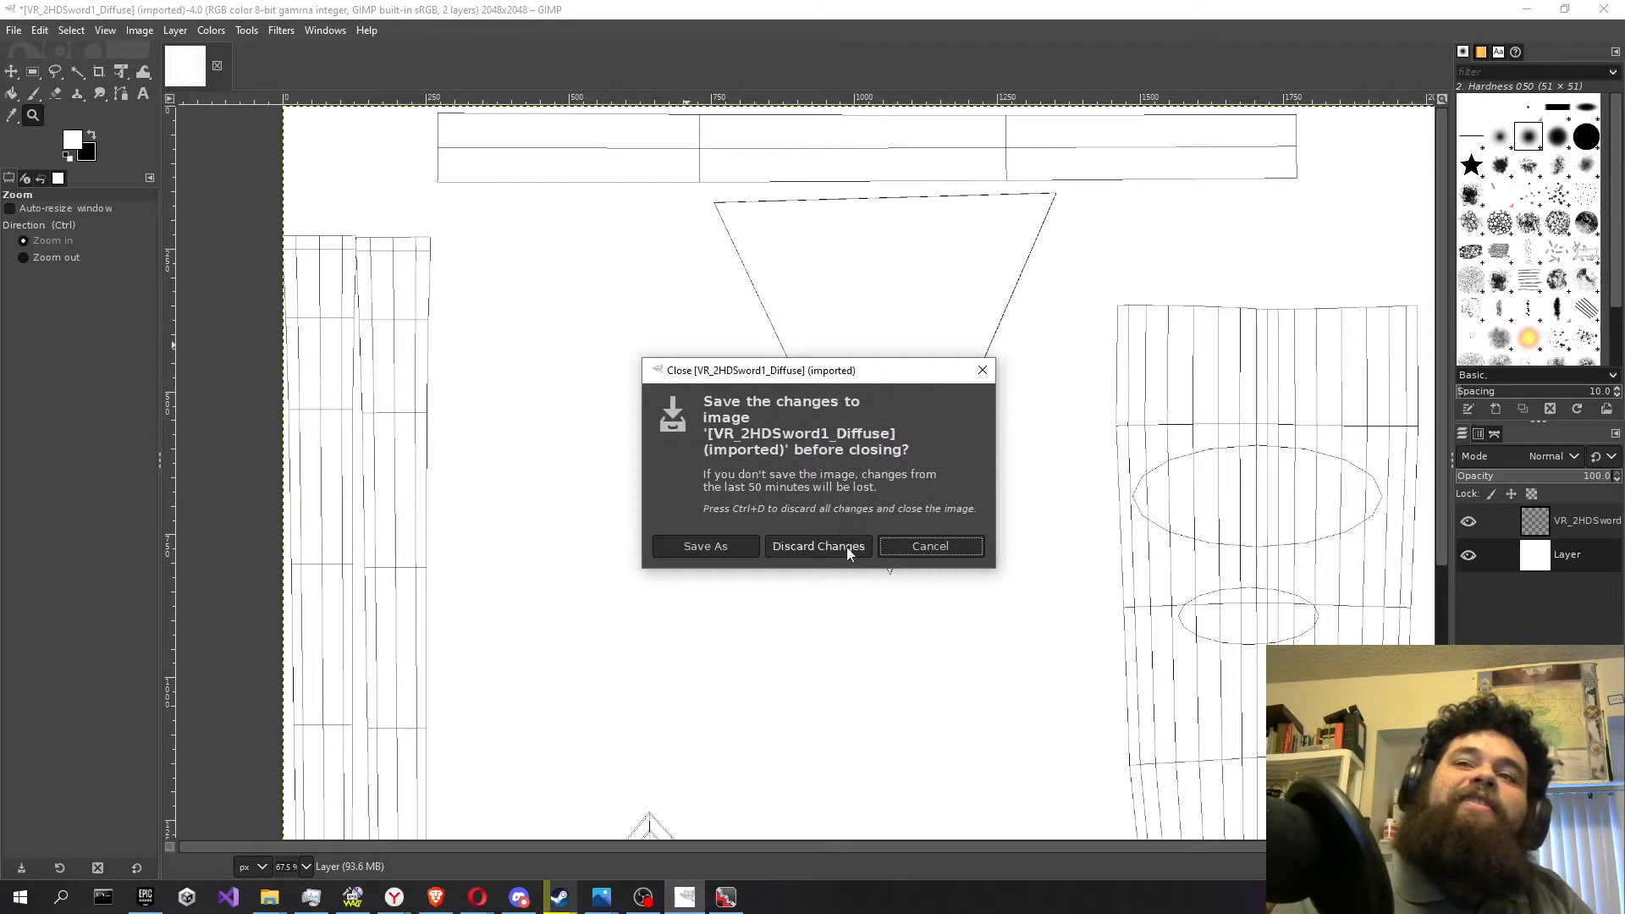
pyautogui.click(930, 546)
pyautogui.scroll(-5, 942, 406)
pyautogui.scroll(5, 943, 406)
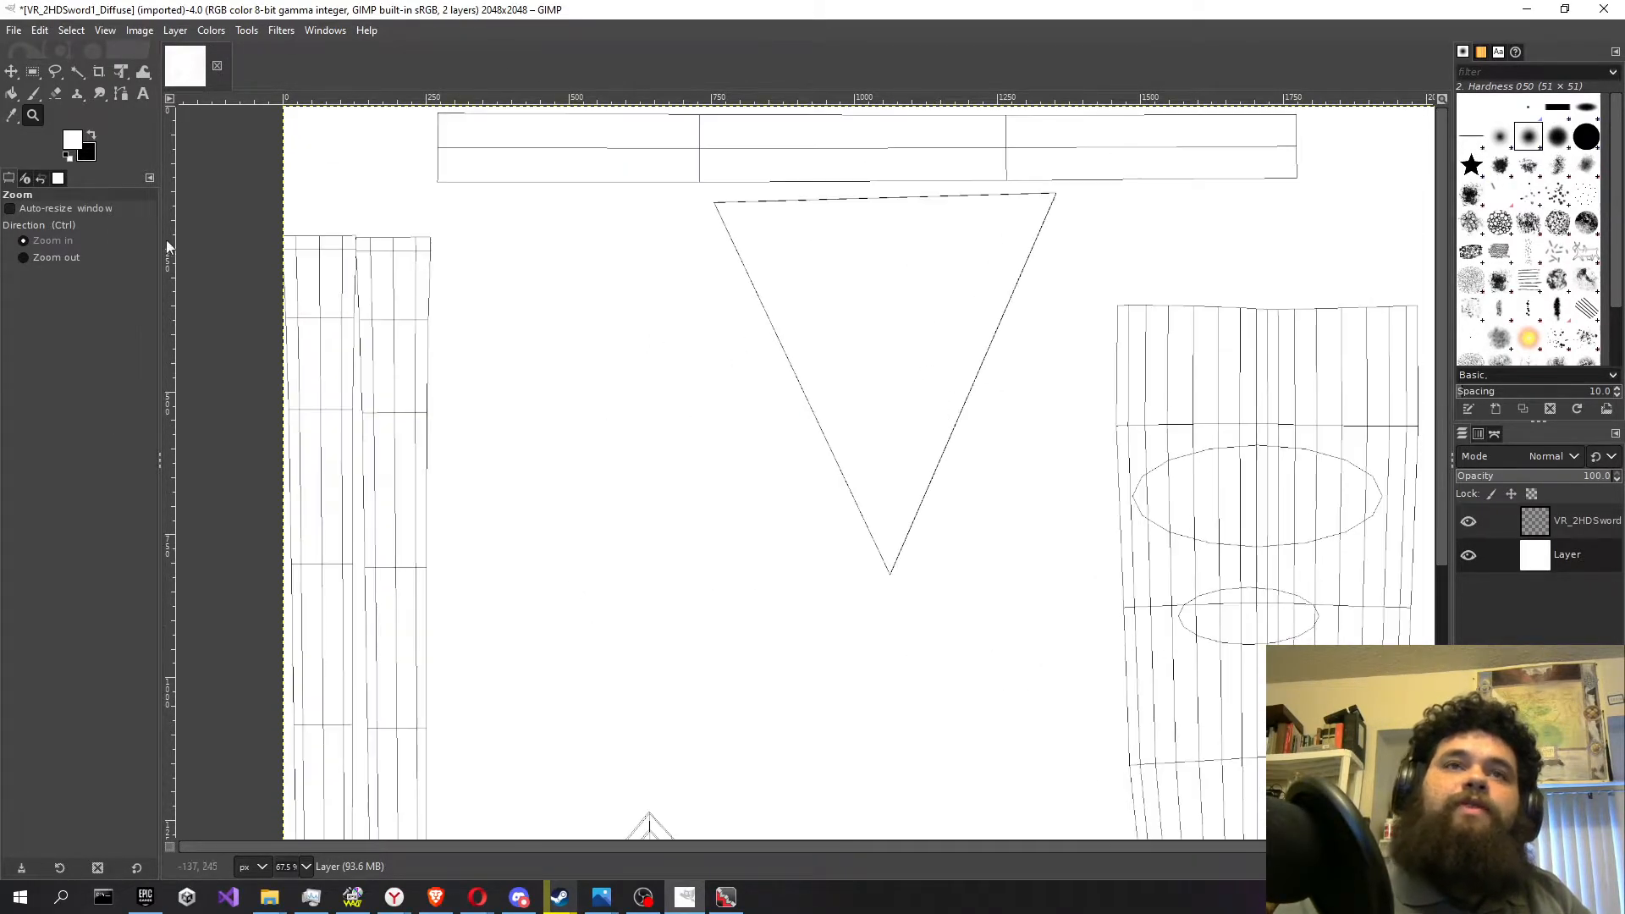
pyautogui.click(41, 256)
pyautogui.click(488, 339)
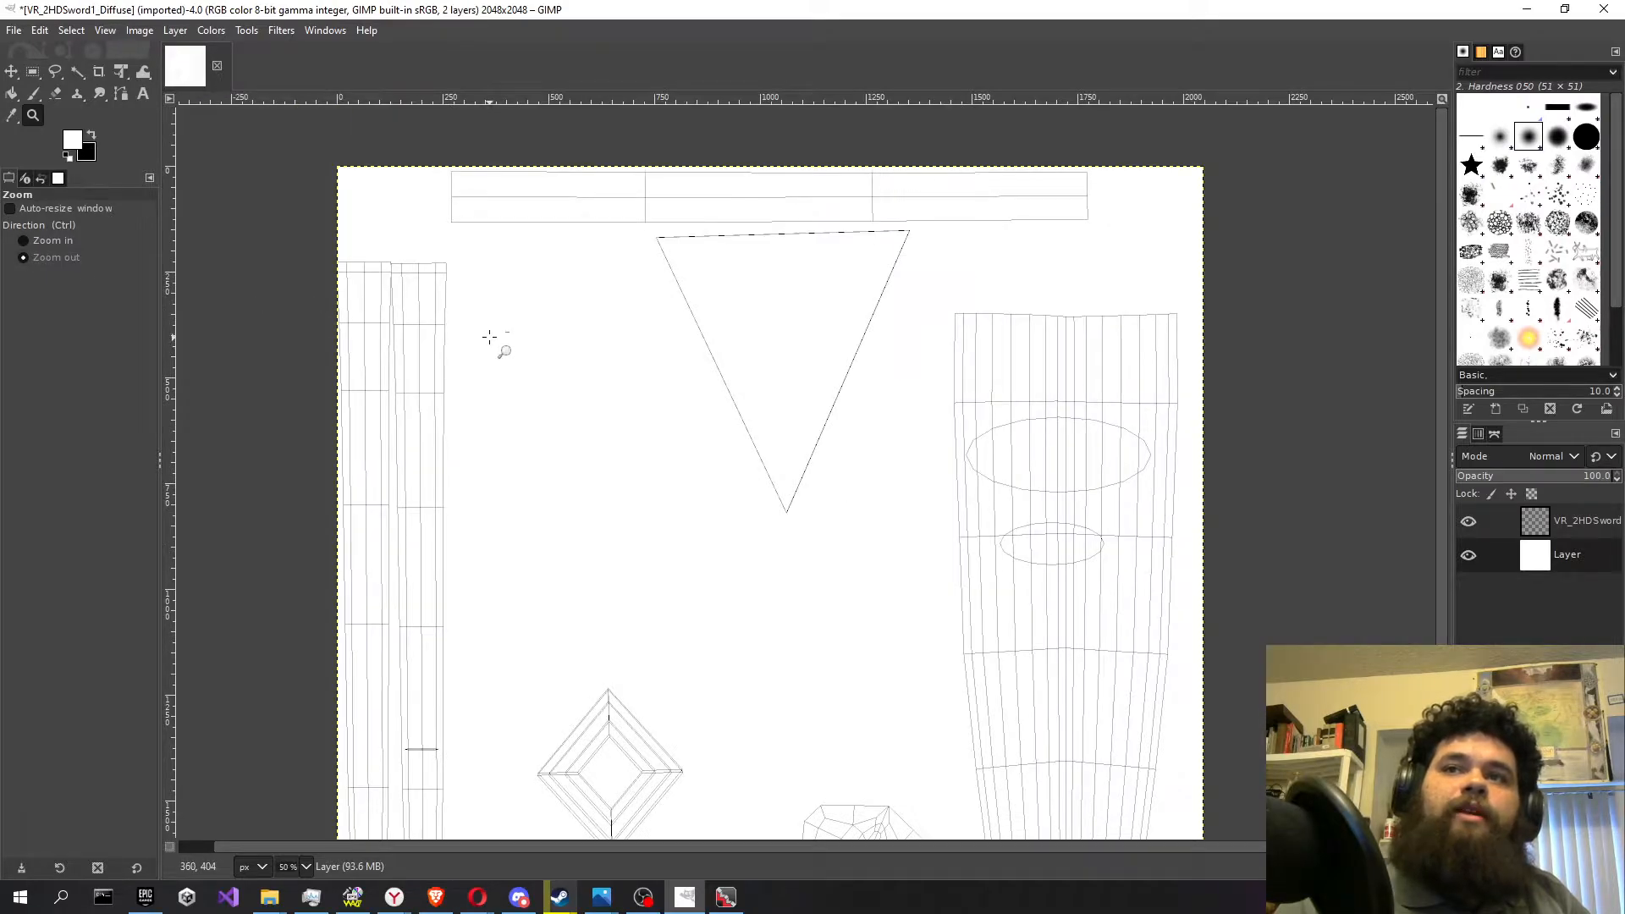
pyautogui.click(490, 338)
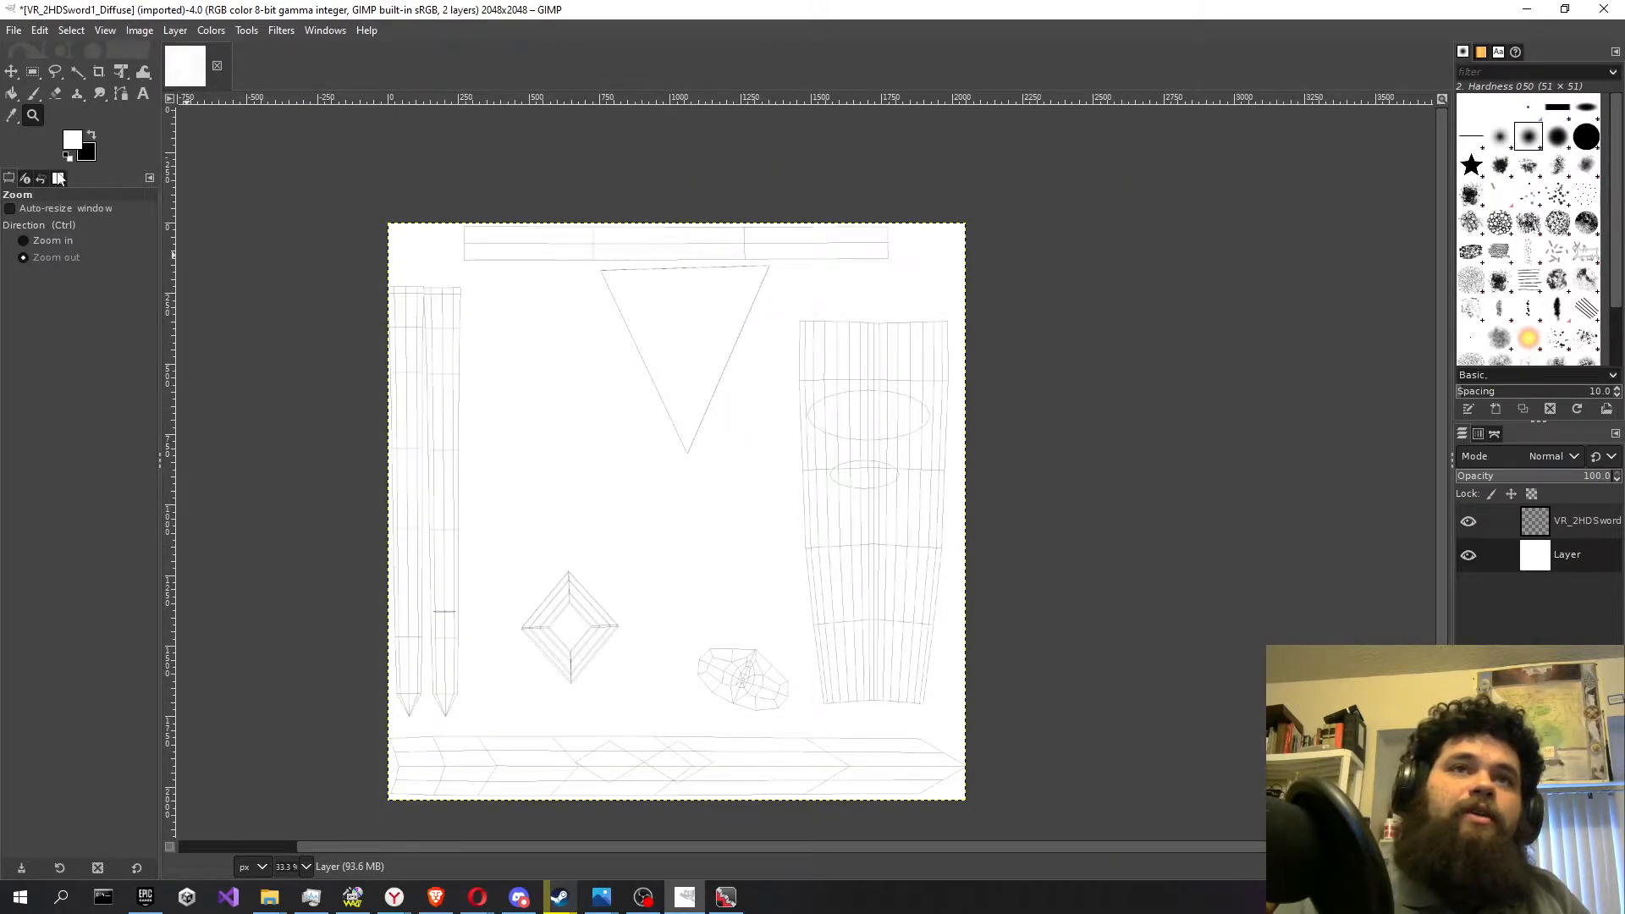
pyautogui.click(24, 240)
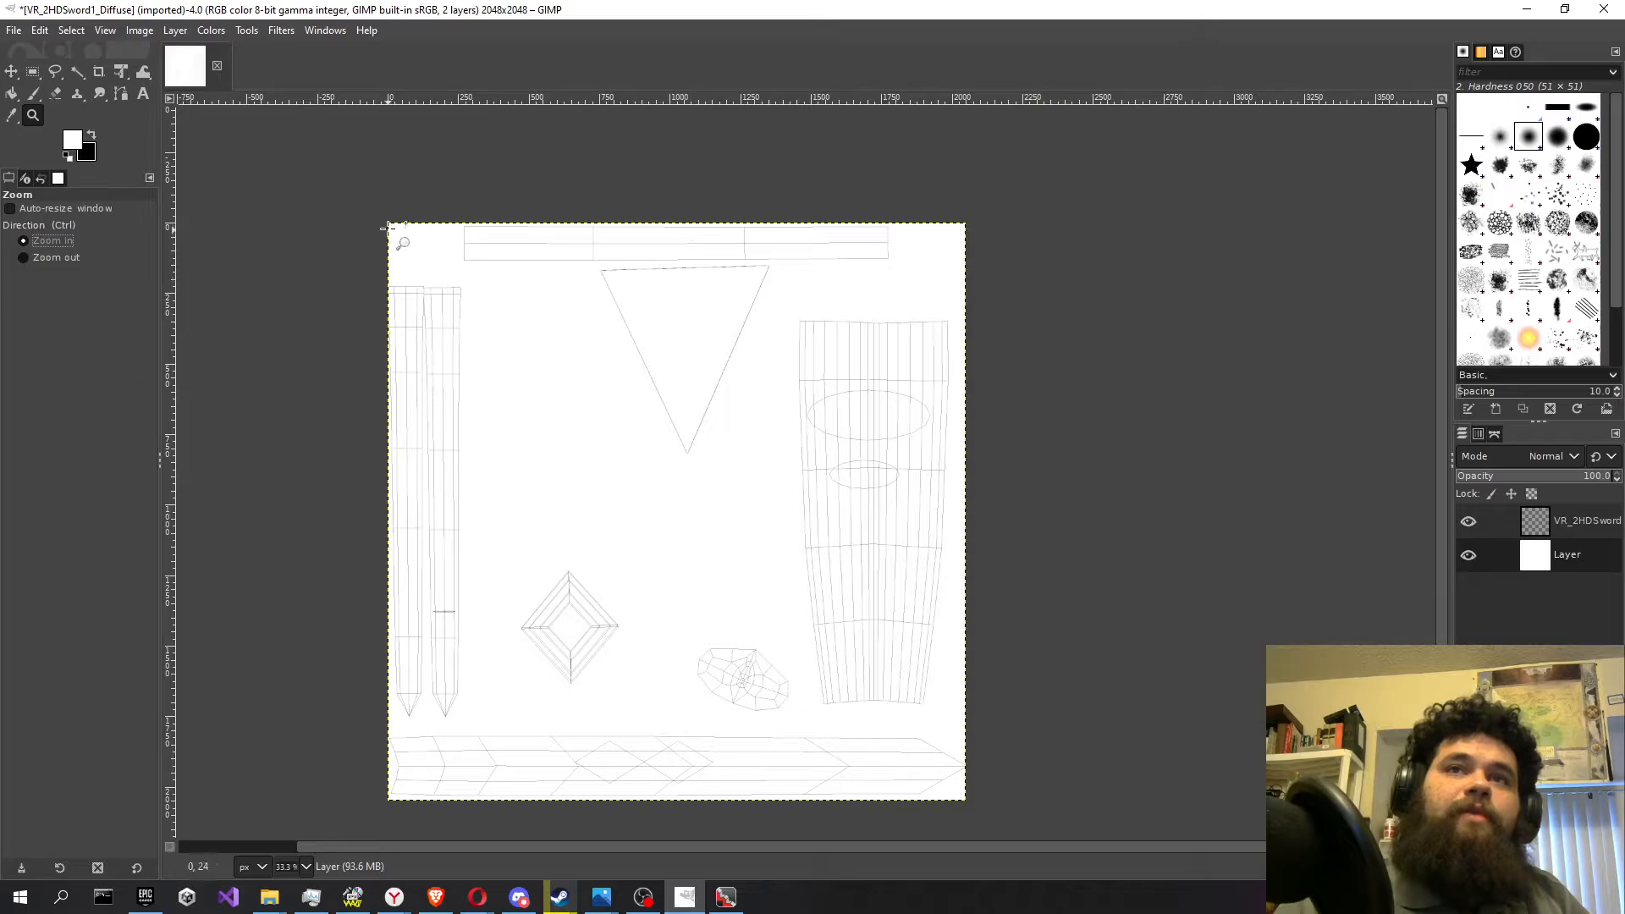
pyautogui.moveTo(389, 220); pyautogui.dragTo(969, 796)
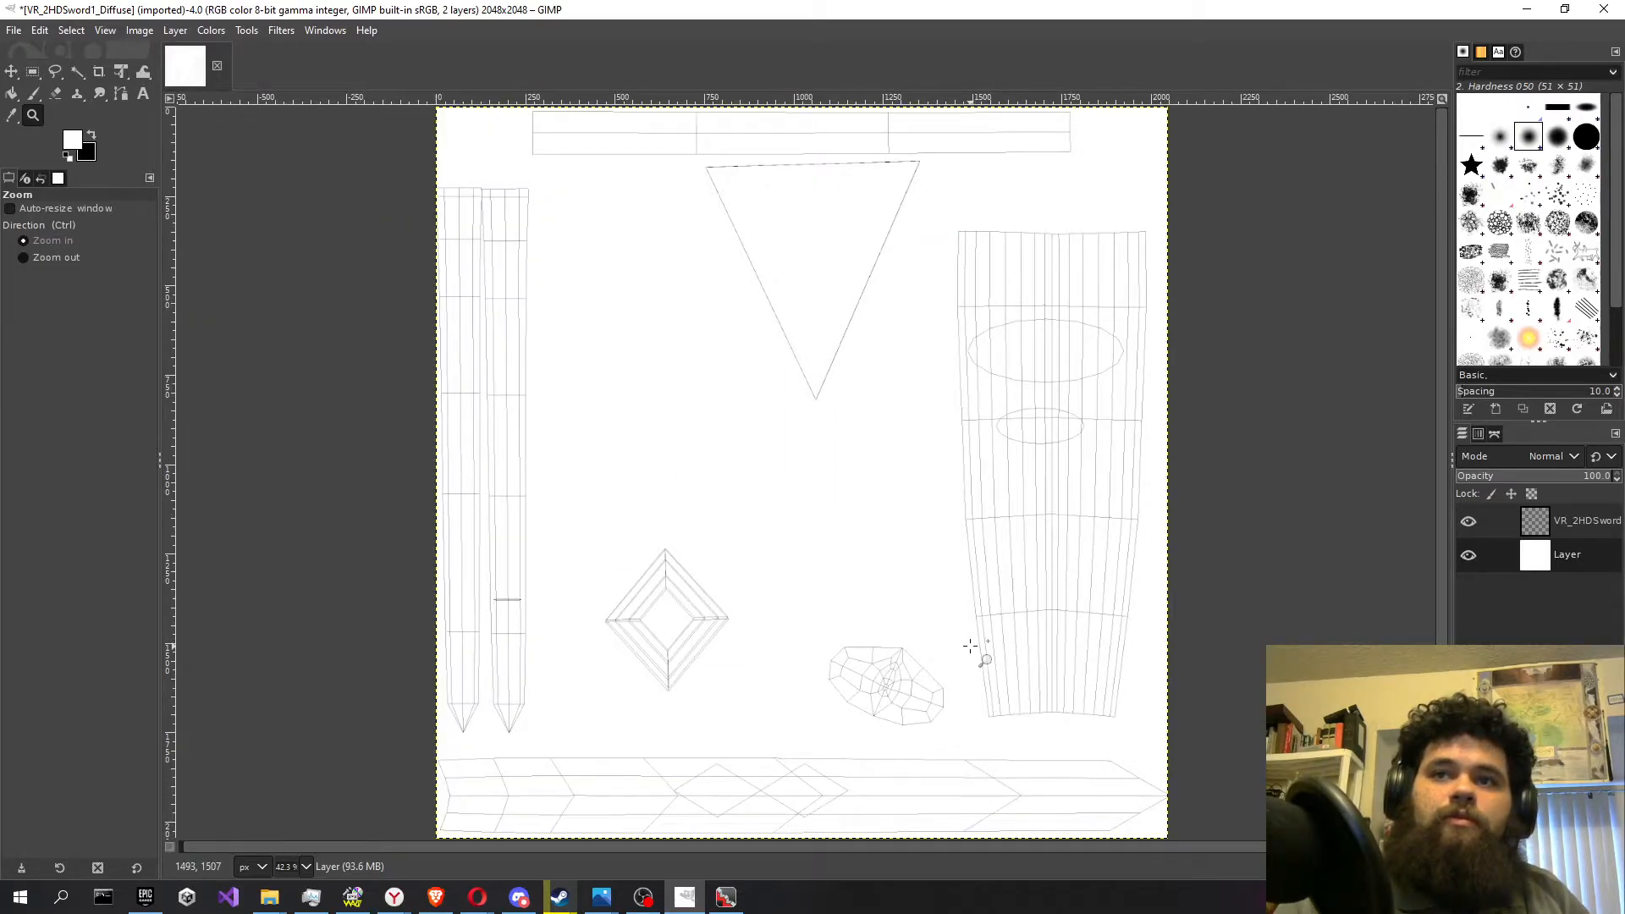